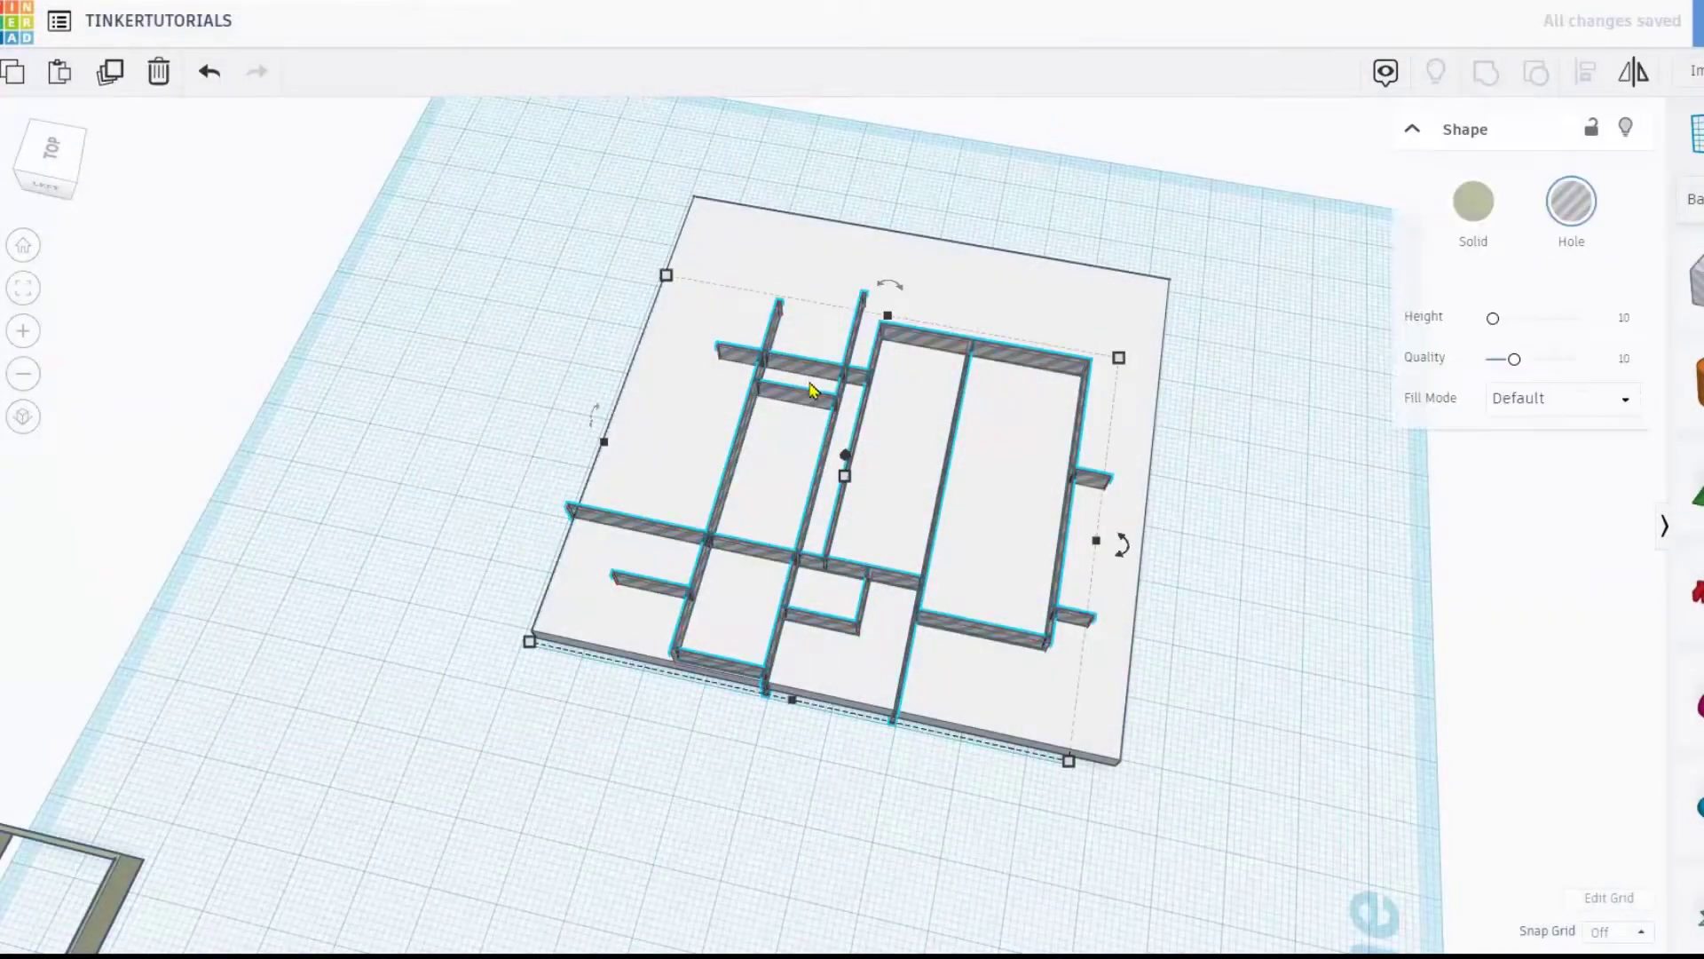
# - Rotate the panel-line hole shape 90° and reposition it over the flat plate
pyautogui.moveTo(807, 377); pyautogui.dragTo(334, 255)
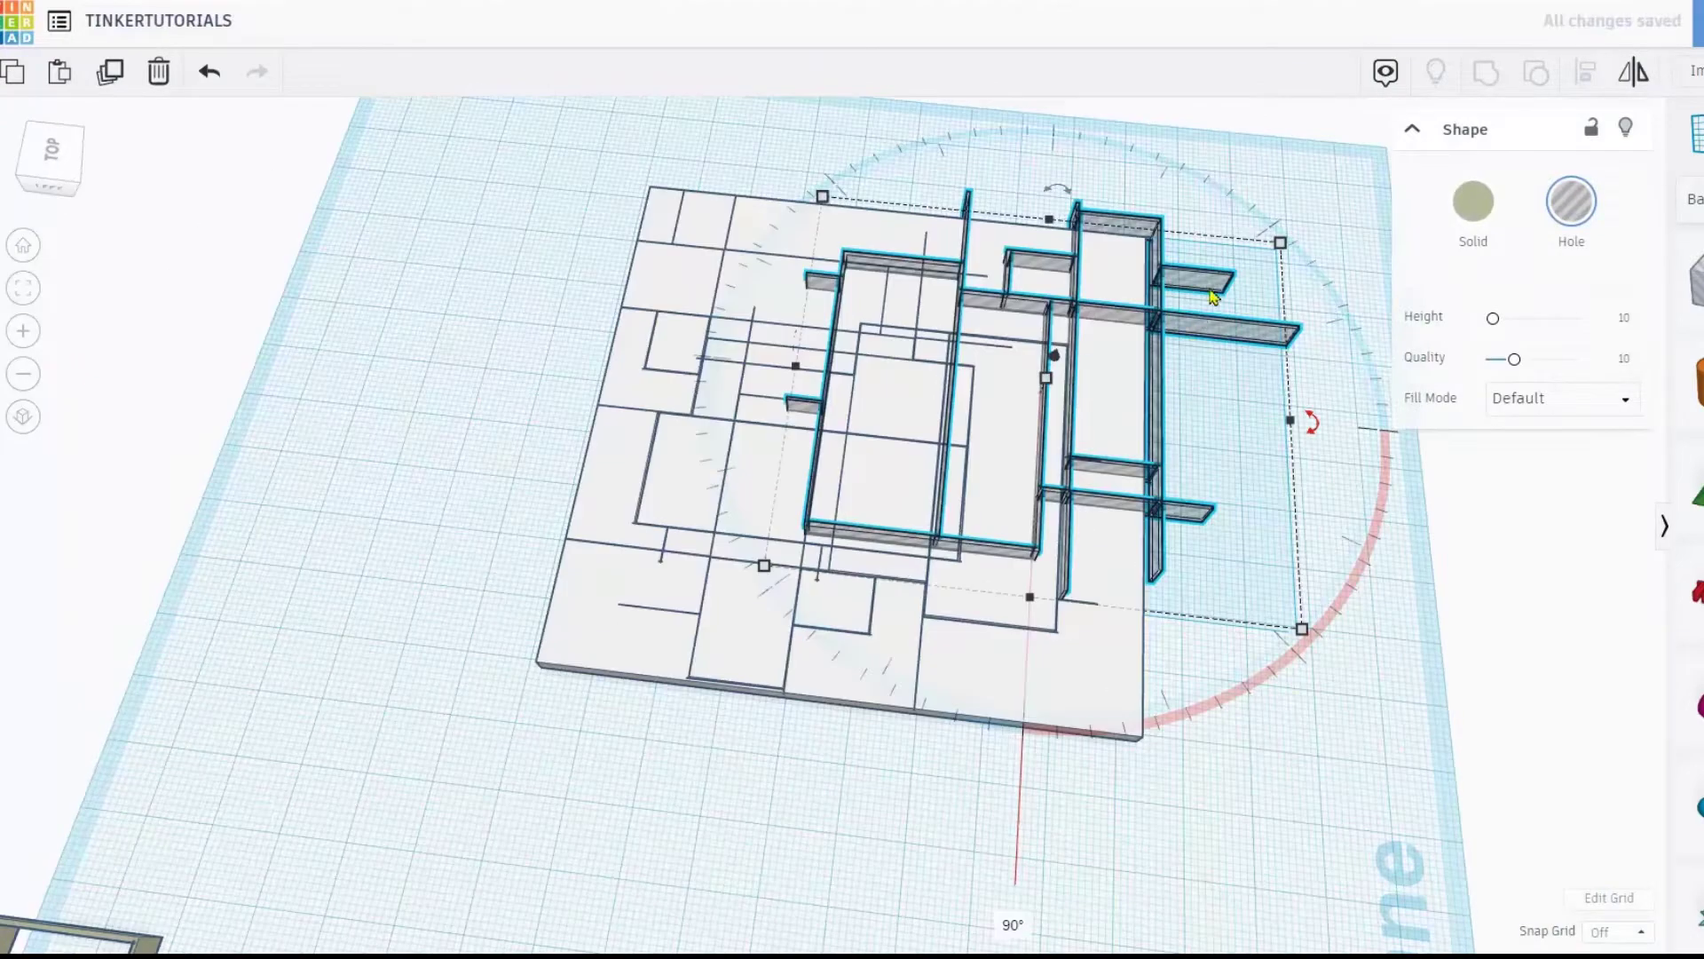
pyautogui.moveTo(1278, 247); pyautogui.dragTo(1215, 279)
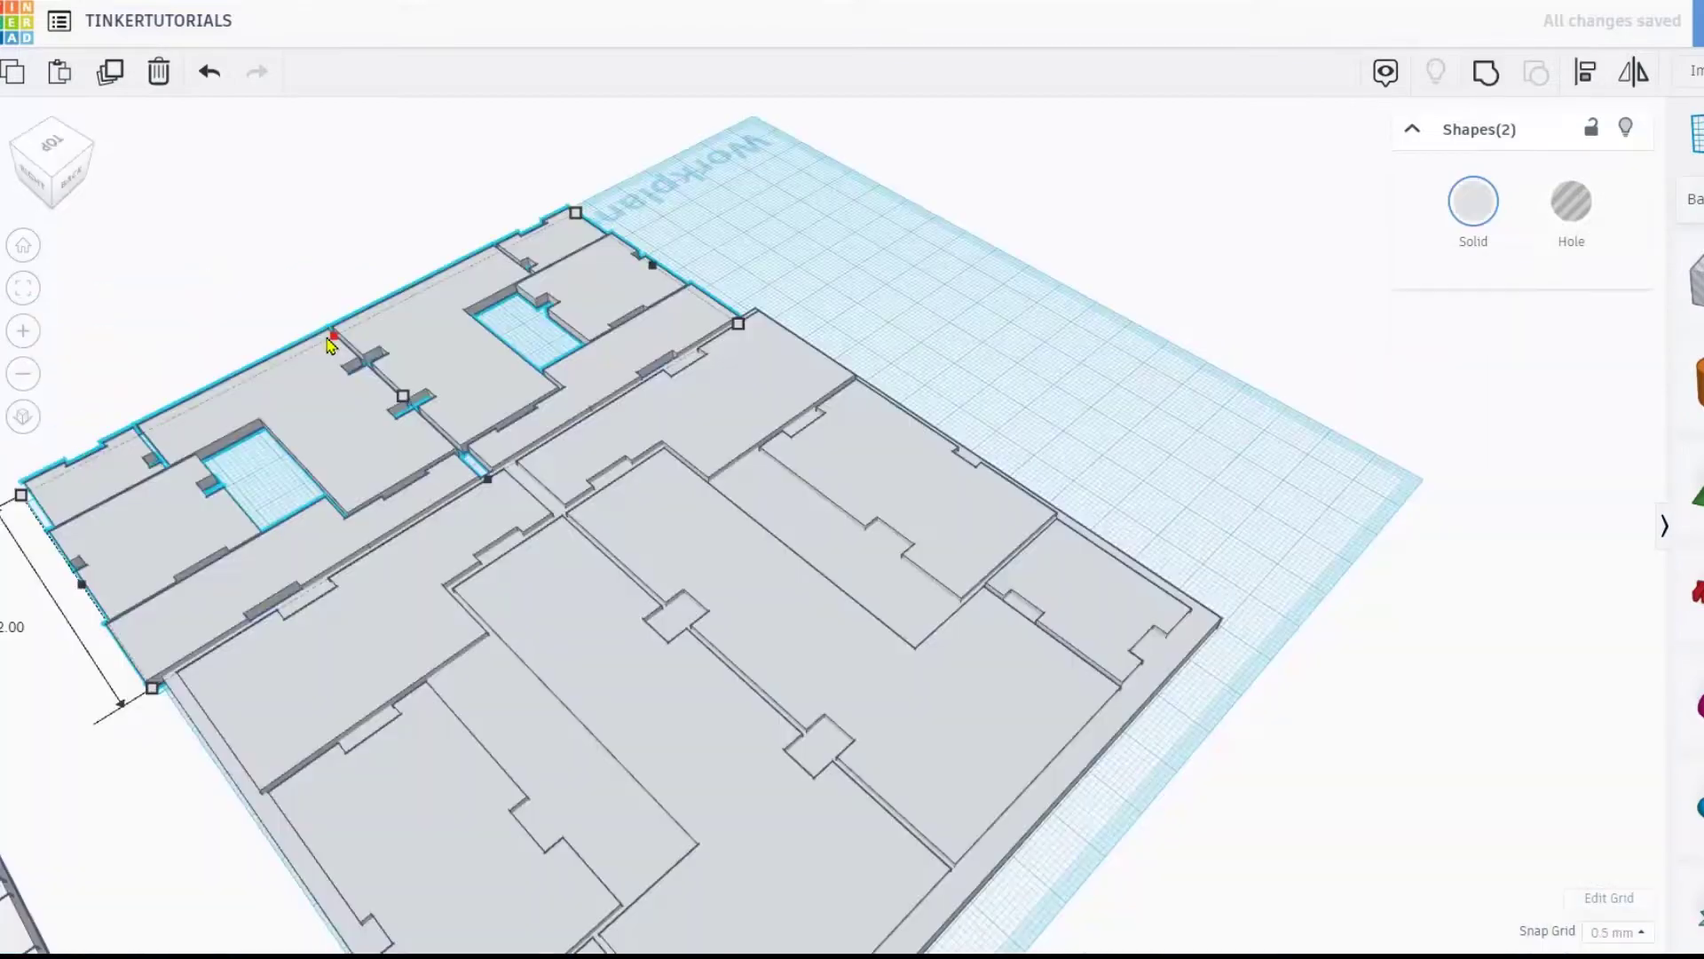
# - Stretch the two selected panelled plate shapes to 113.5 mm
pyautogui.moveTo(330, 339); pyautogui.dragTo(231, 246)
pyautogui.scroll(-2, 438, 464)
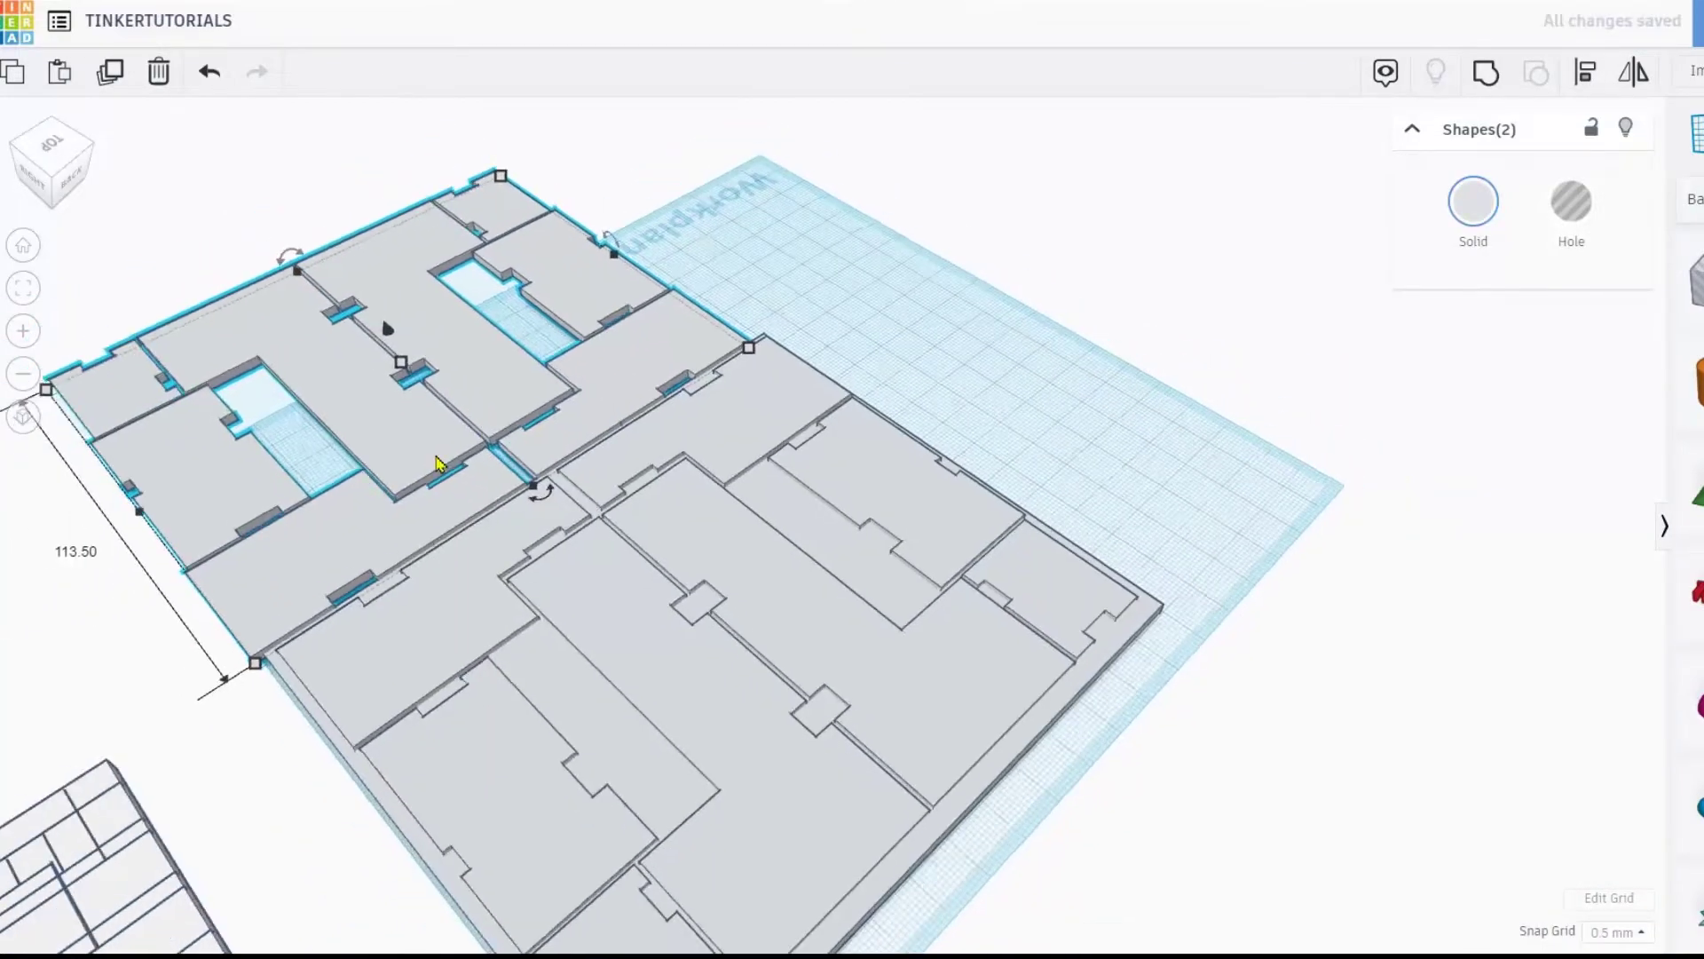
pyautogui.moveTo(755, 475); pyautogui.dragTo(869, 489, button='right')
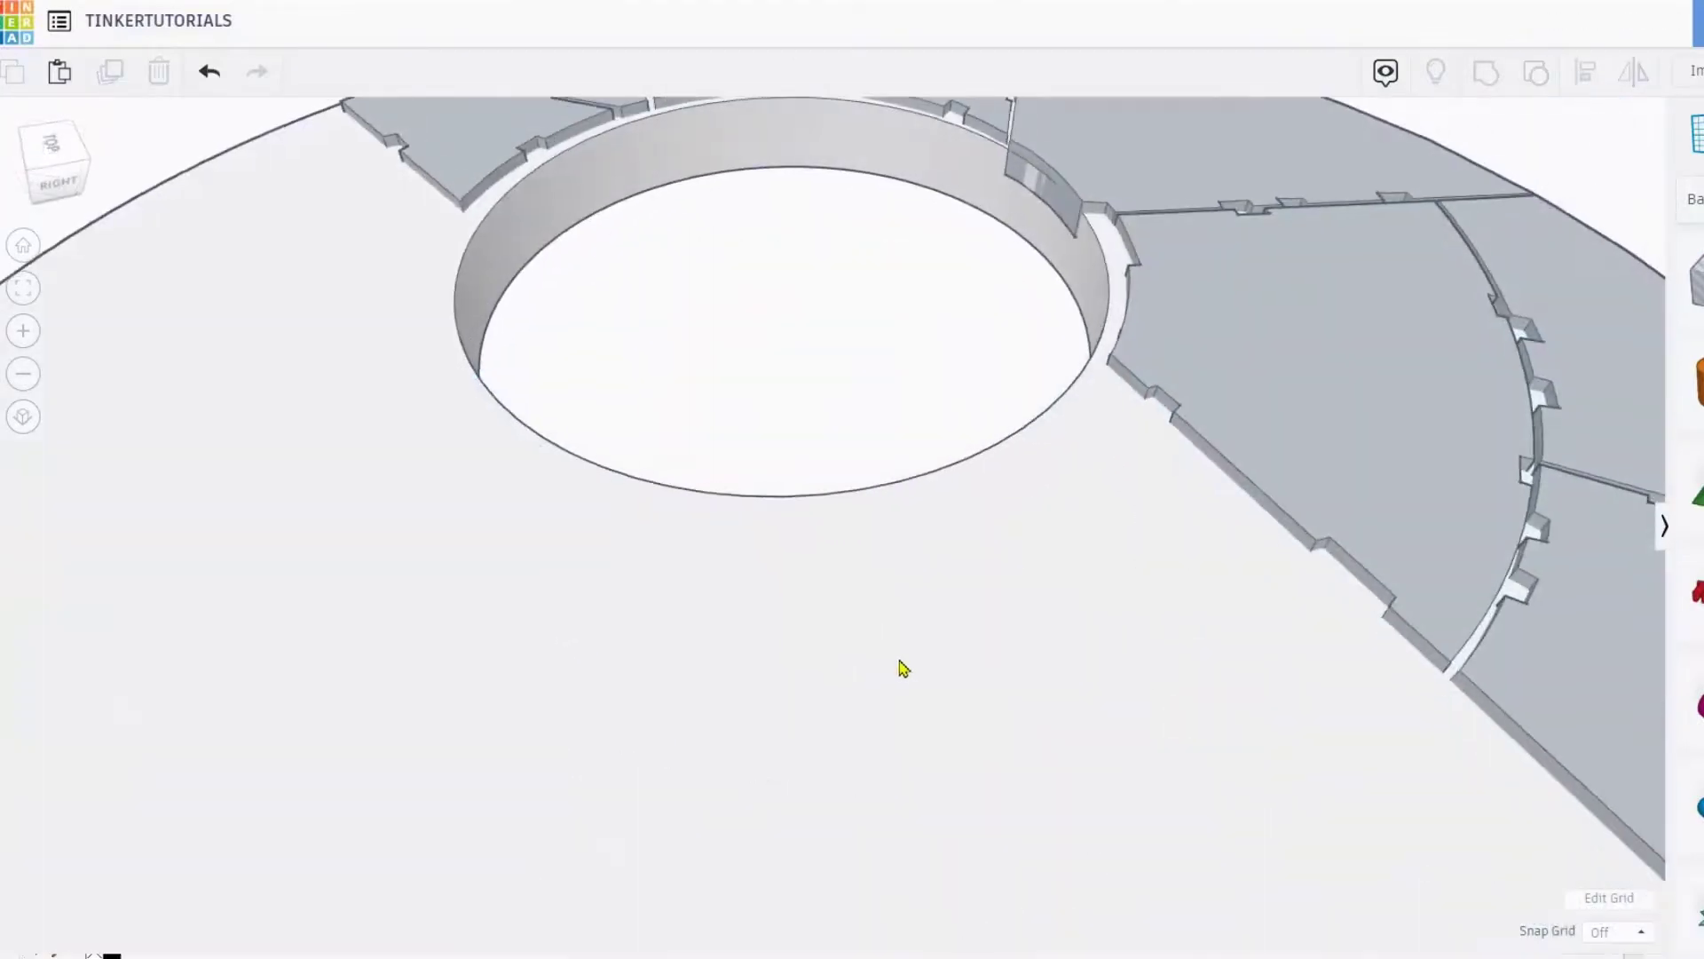
pyautogui.scroll(-5, 903, 668)
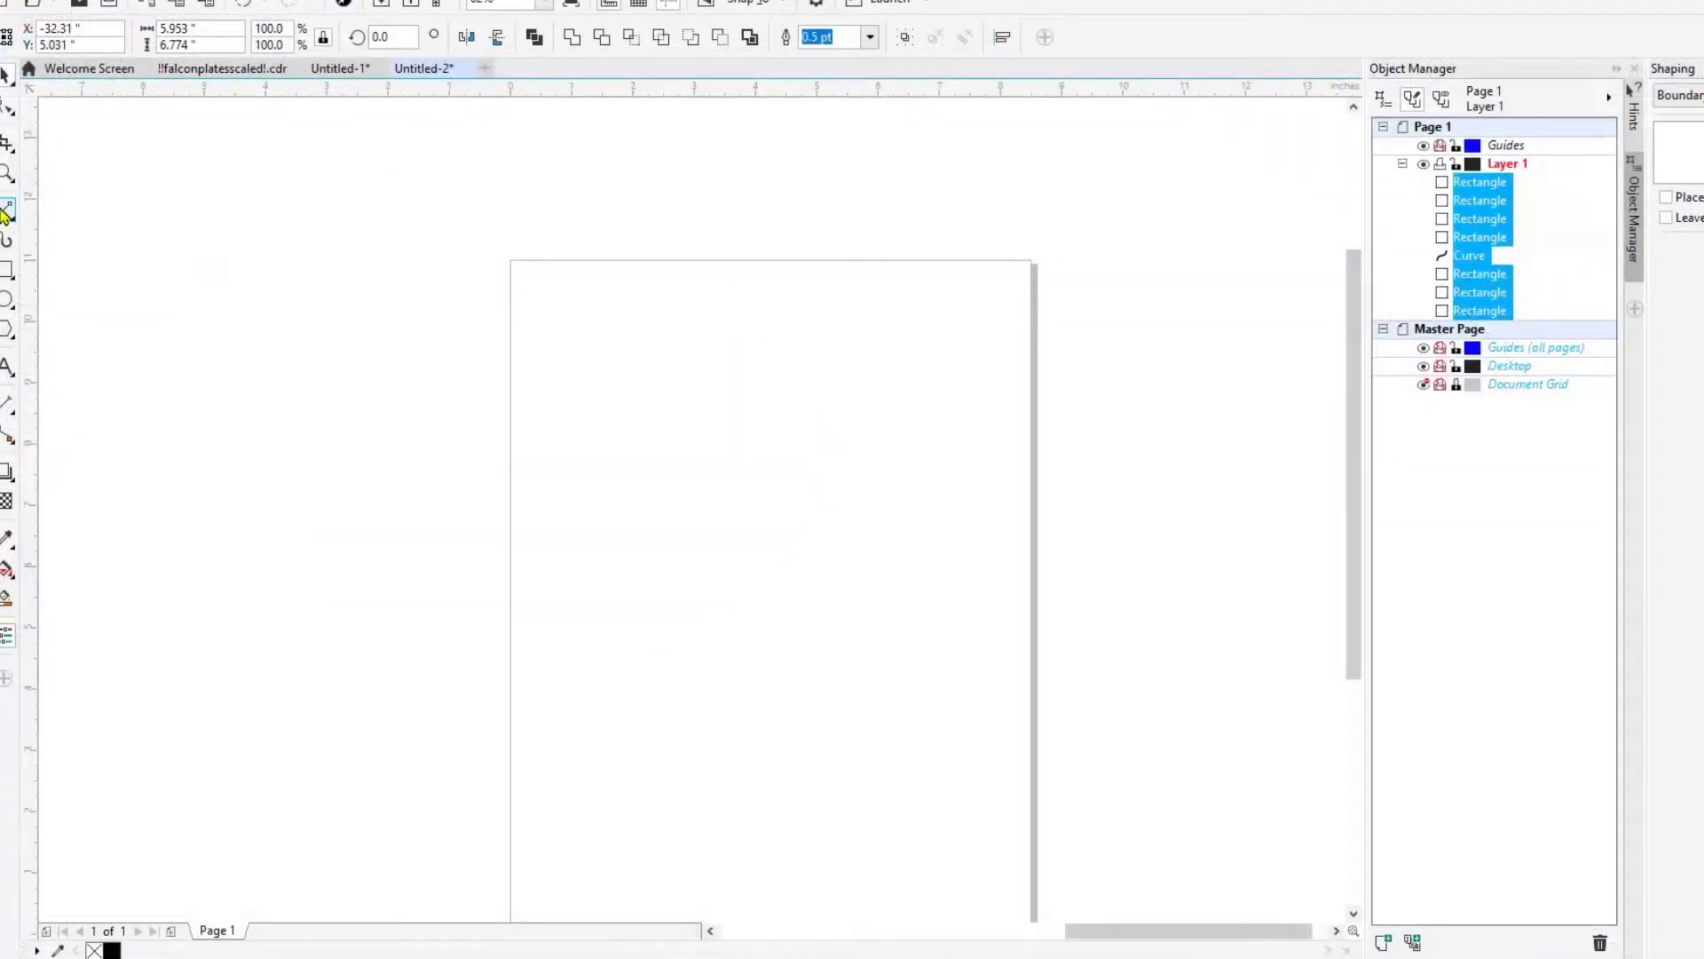
# - In CorelDRAW, draw a vertical 2-point line about 5 in long, a horizontal line about 4.6 in long crossing it, and an L-shaped line crossing both
pyautogui.click(7, 213)
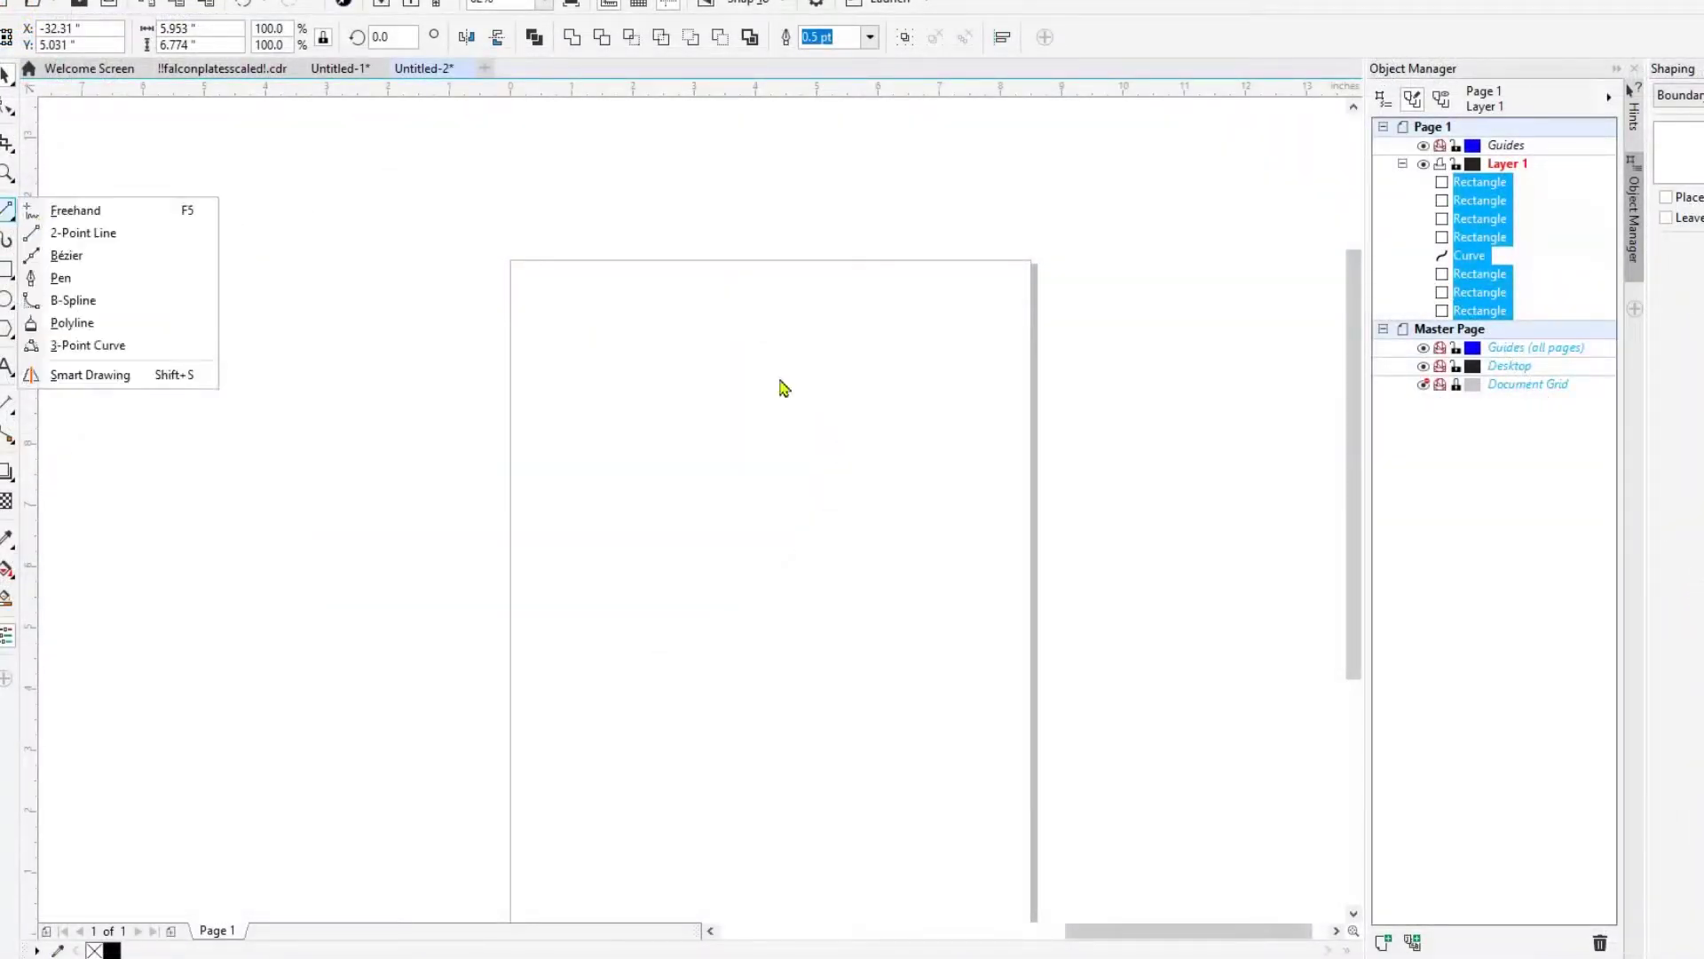
pyautogui.click(87, 235)
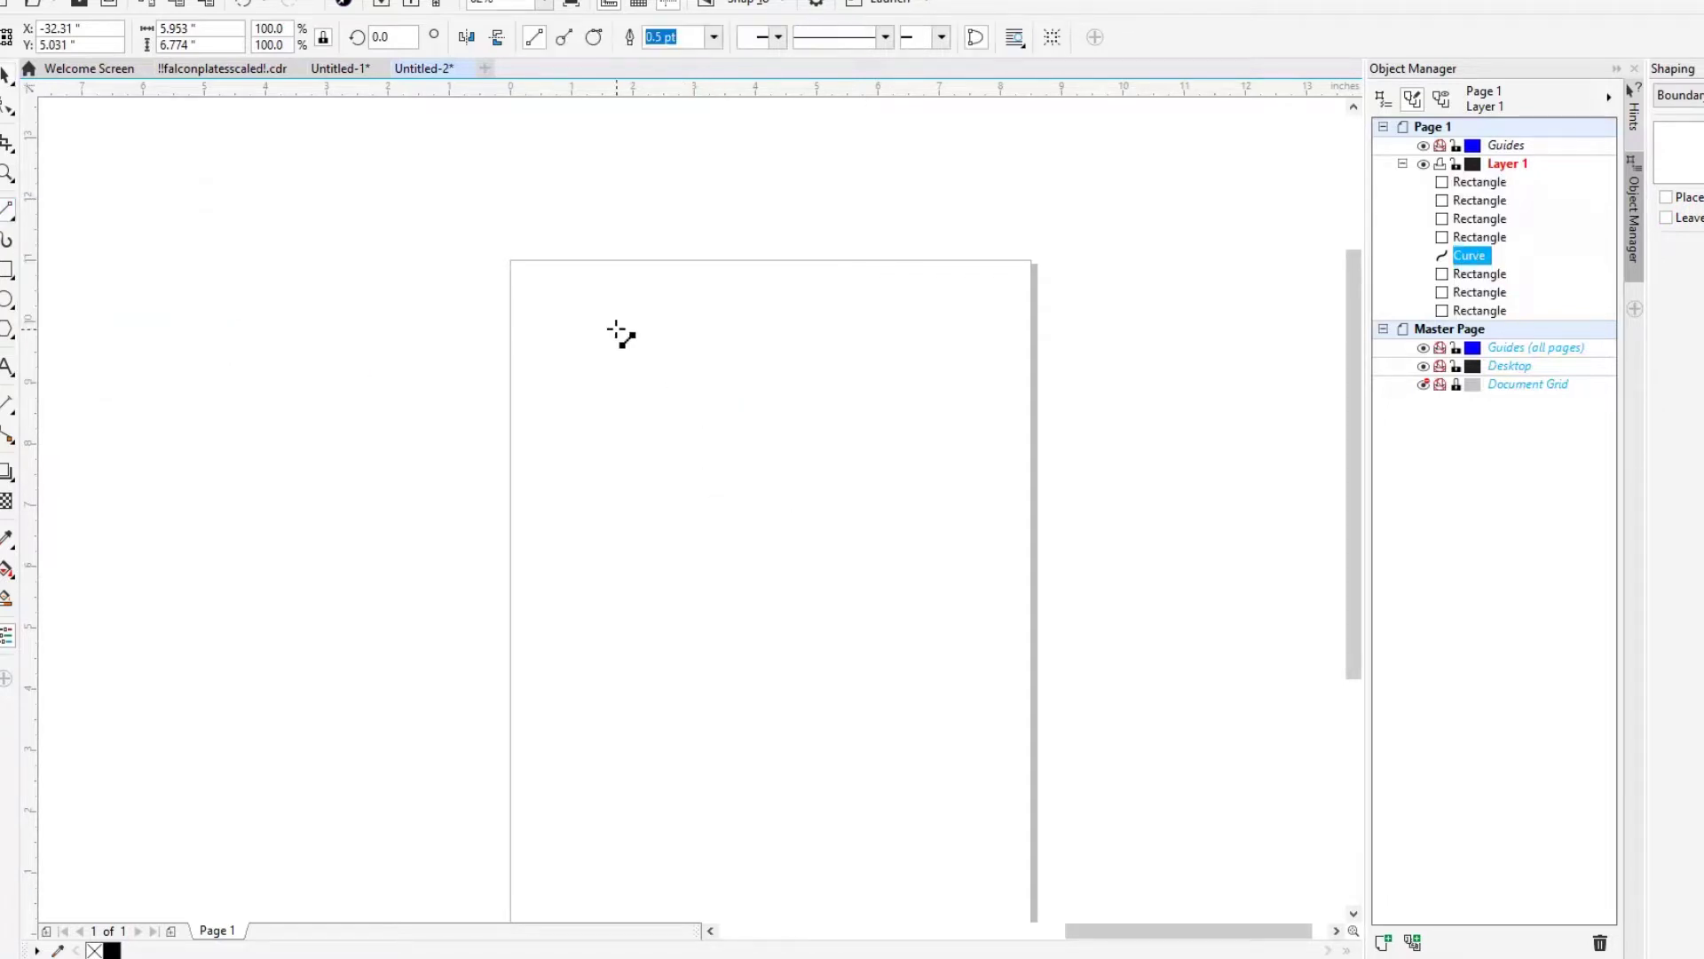
pyautogui.moveTo(624, 342); pyautogui.dragTo(624, 650)
pyautogui.moveTo(566, 445); pyautogui.dragTo(846, 448)
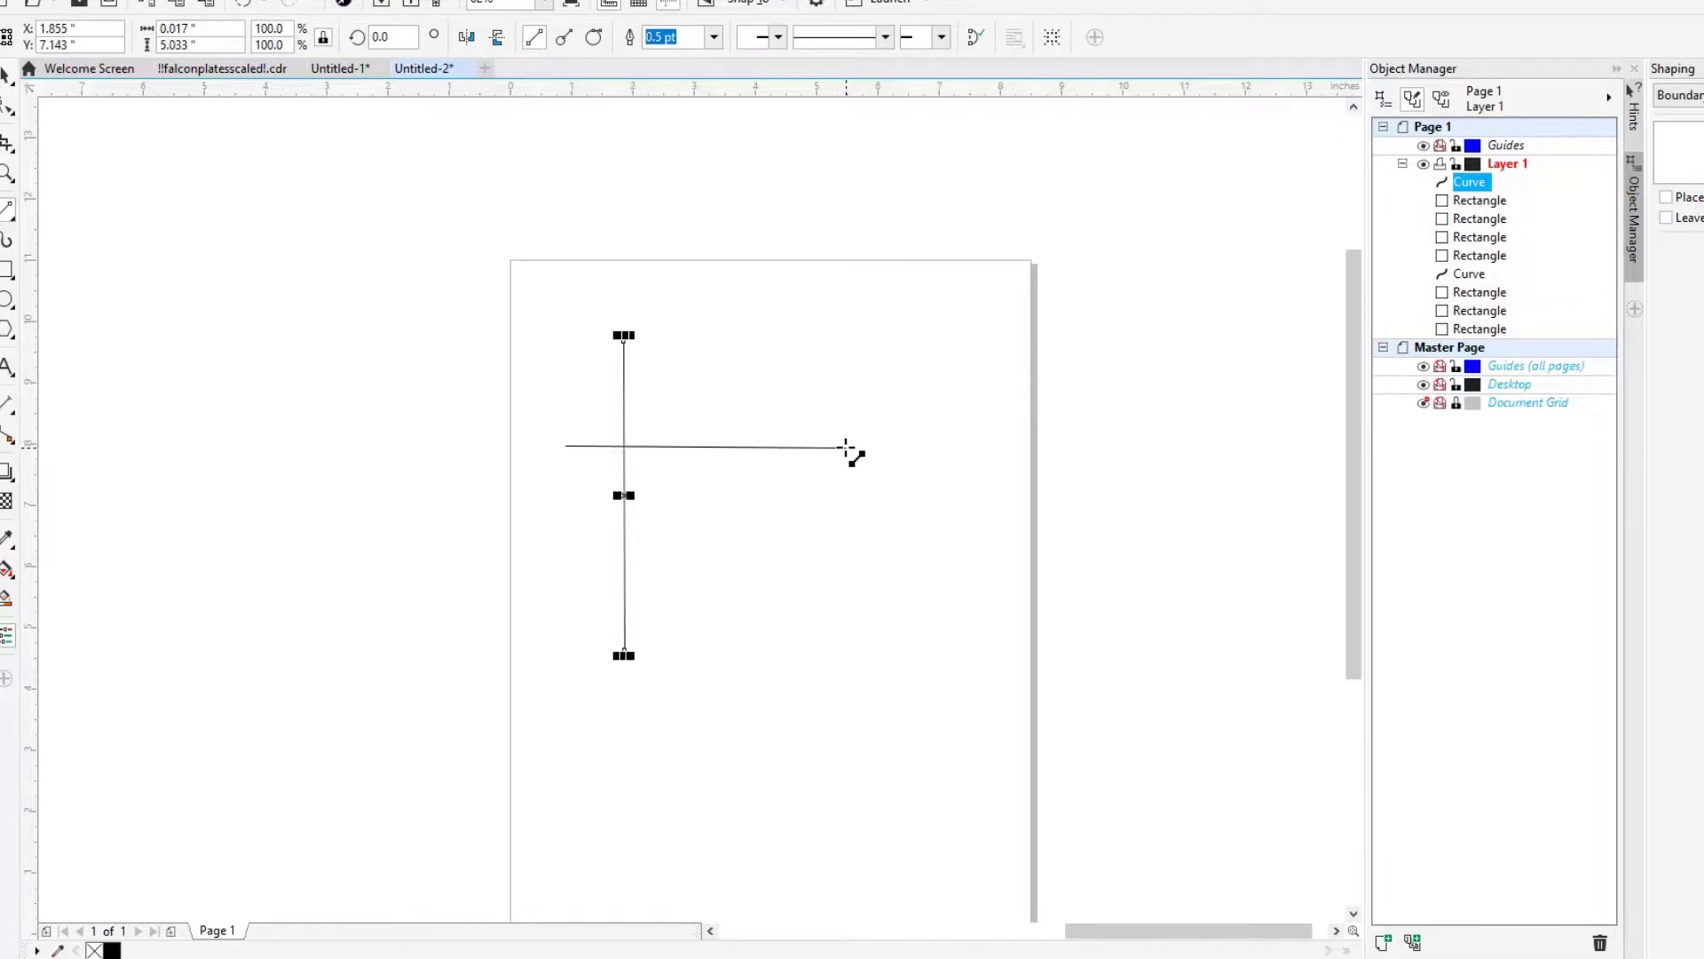
pyautogui.moveTo(846, 448); pyautogui.dragTo(847, 447)
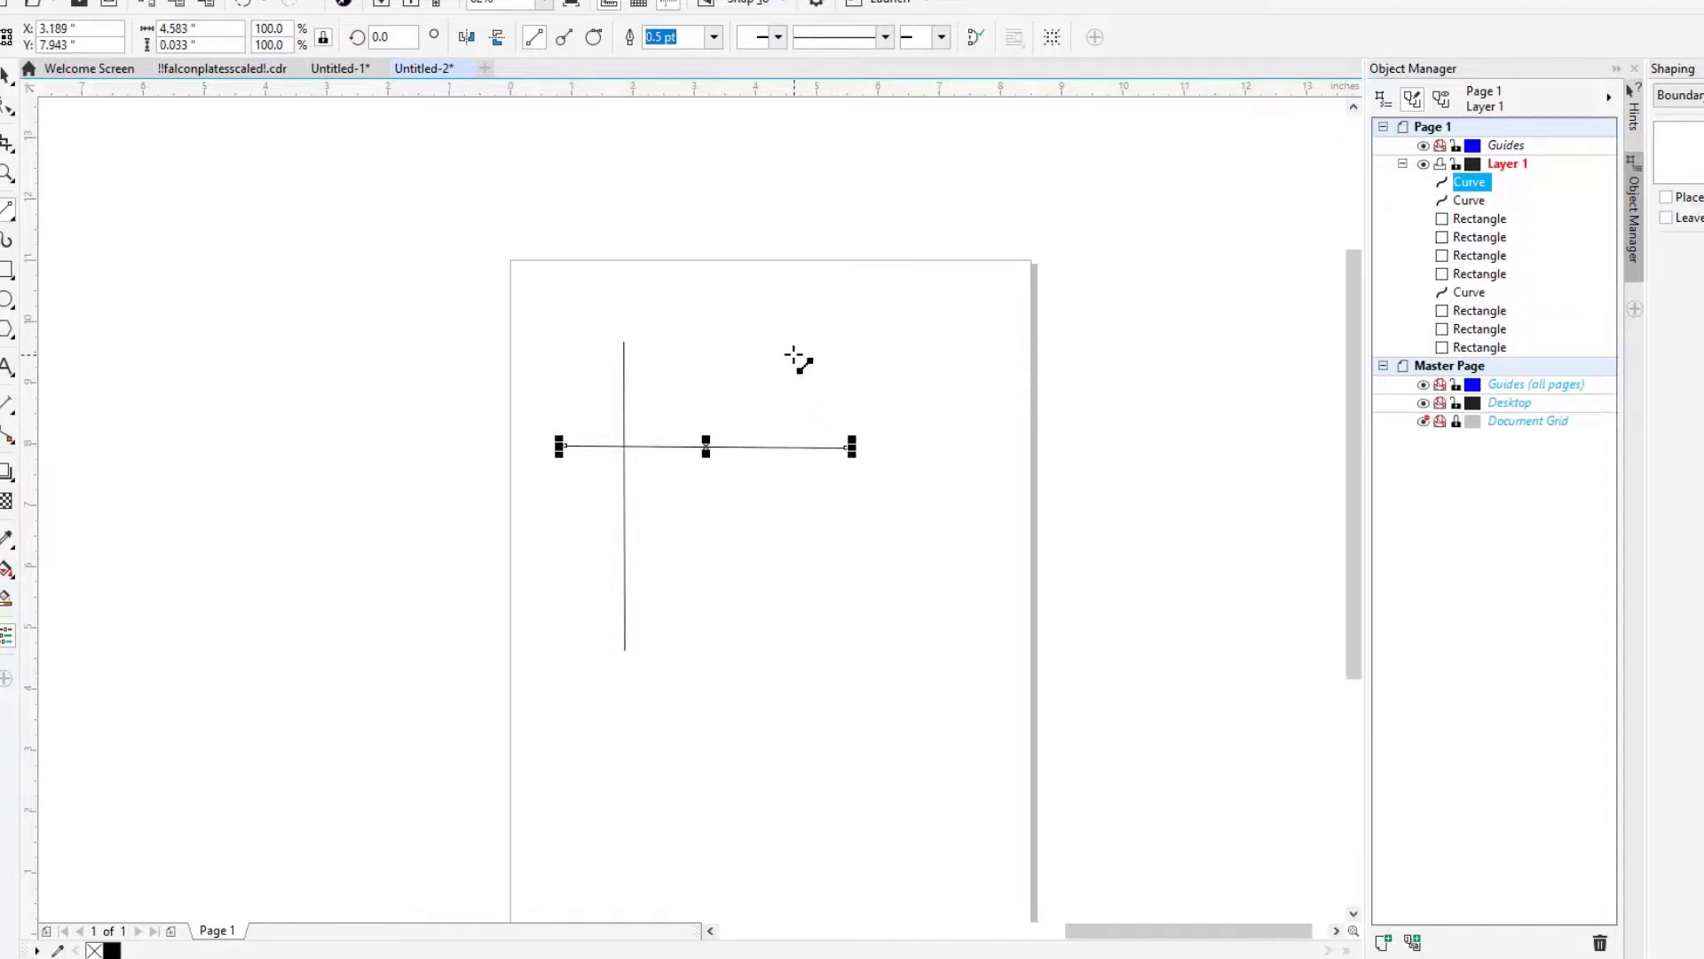
pyautogui.moveTo(774, 354); pyautogui.dragTo(558, 559)
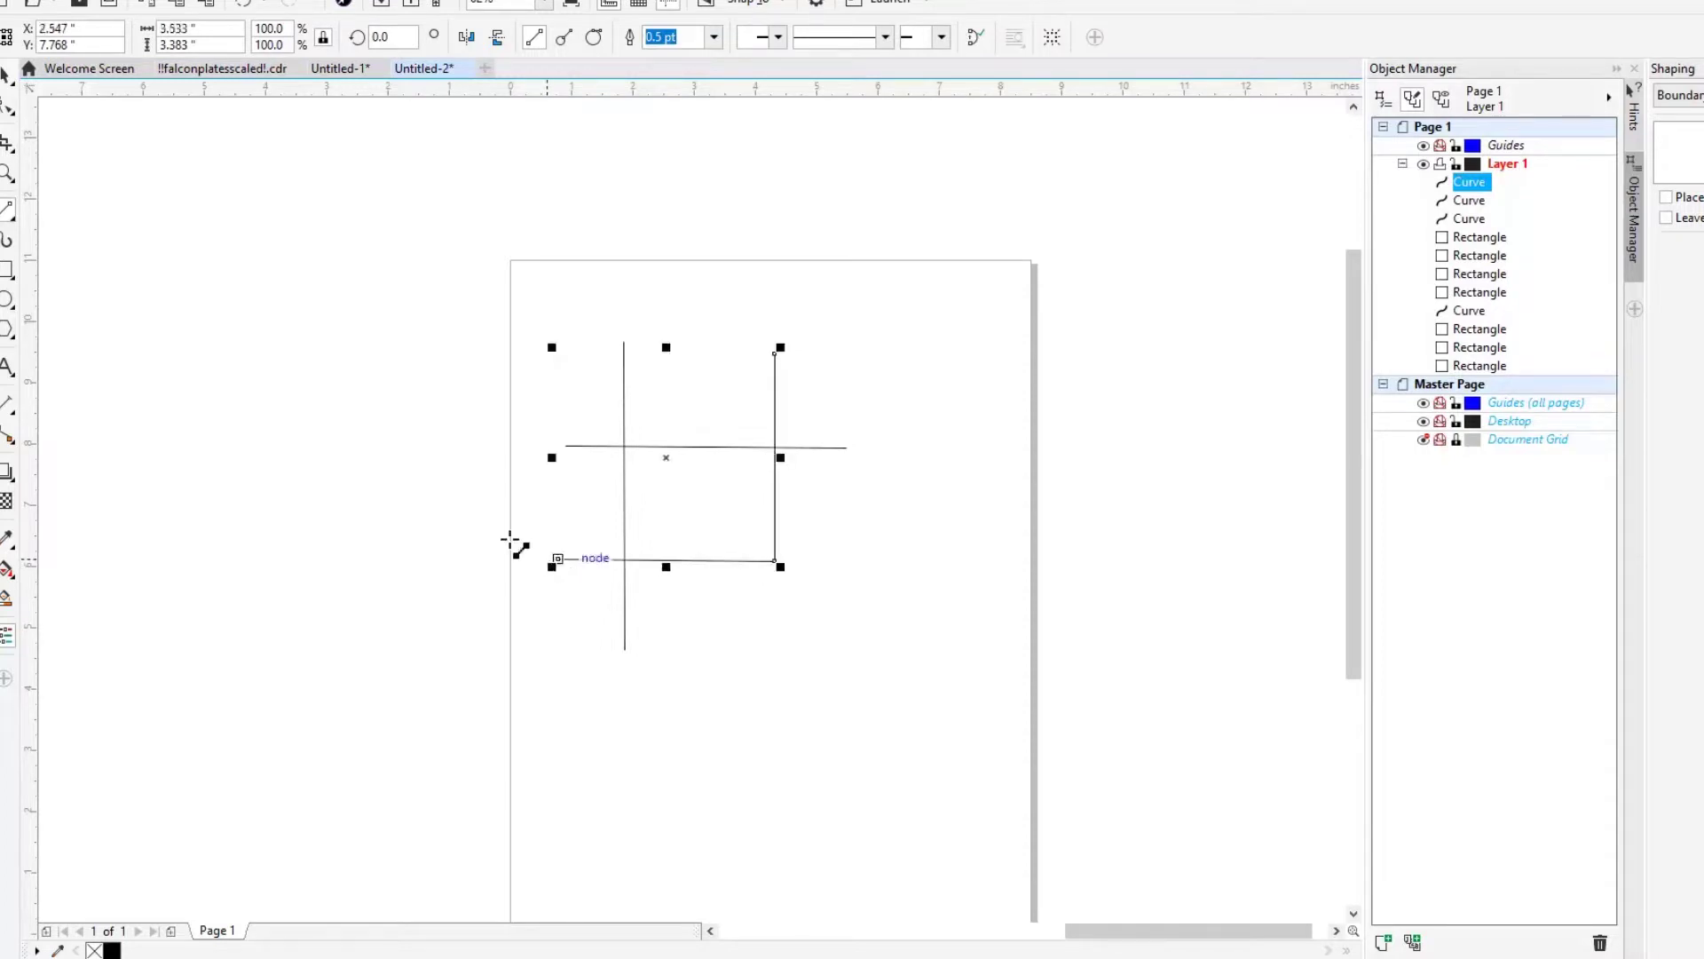
# - Select the three drawn lines and set their outline width to 1.5 pt
pyautogui.click(5, 76)
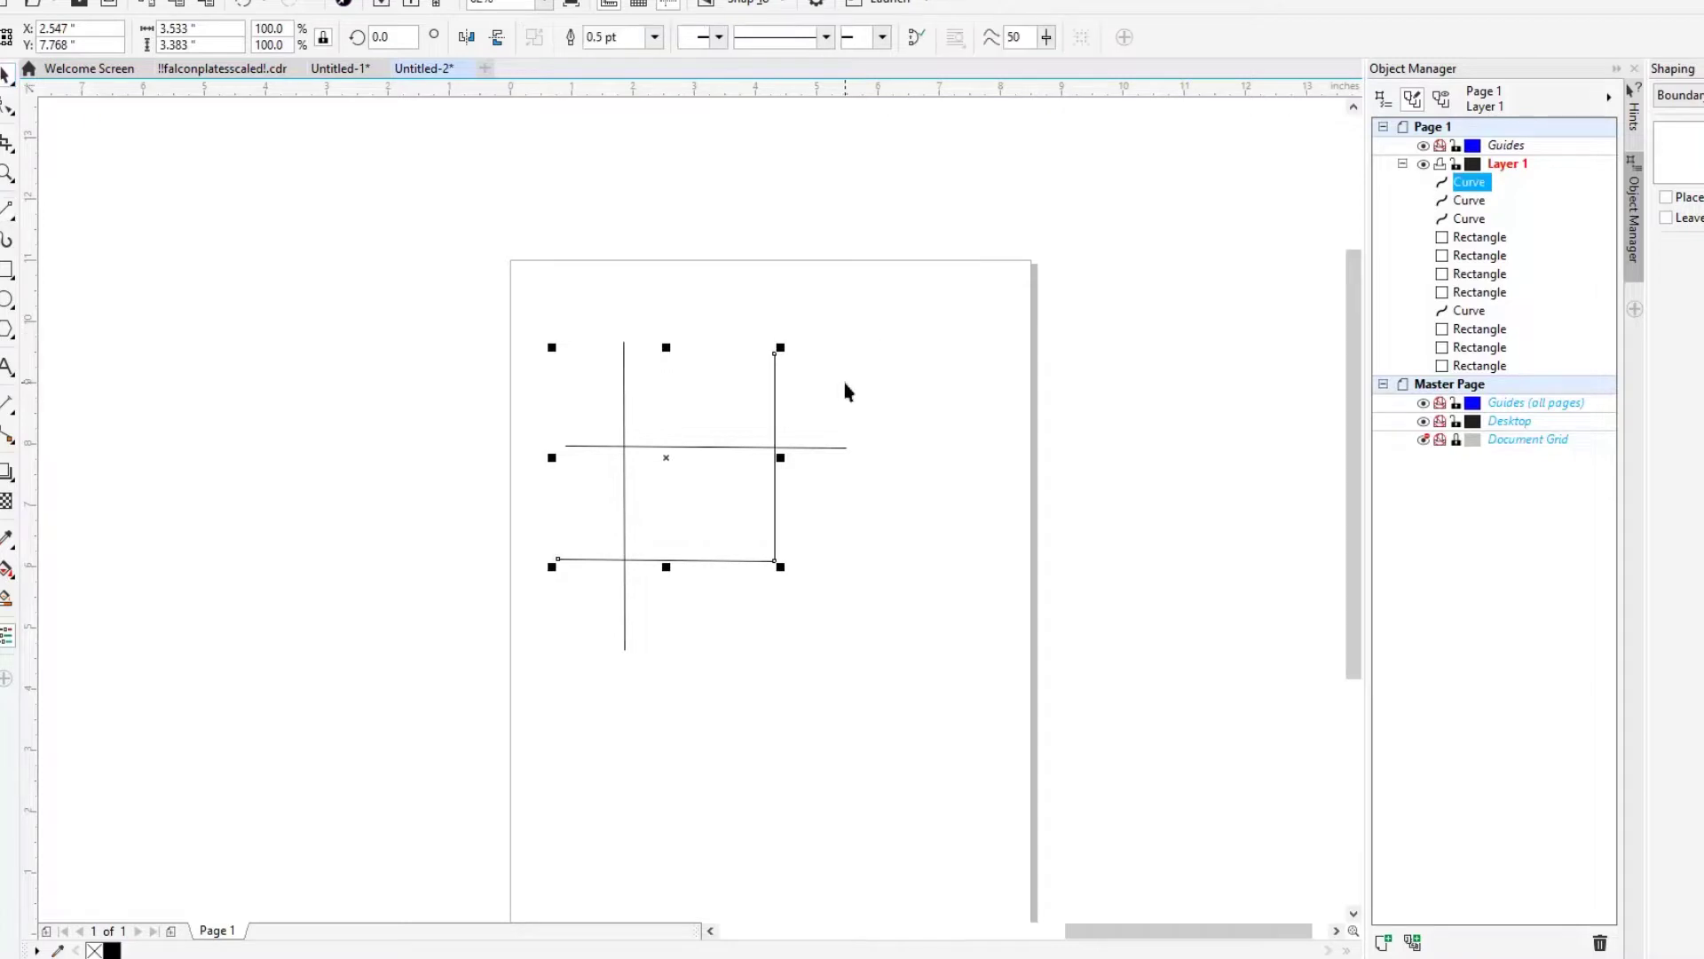
pyautogui.scroll(2, 730, 364)
pyautogui.scroll(-2, 506, 422)
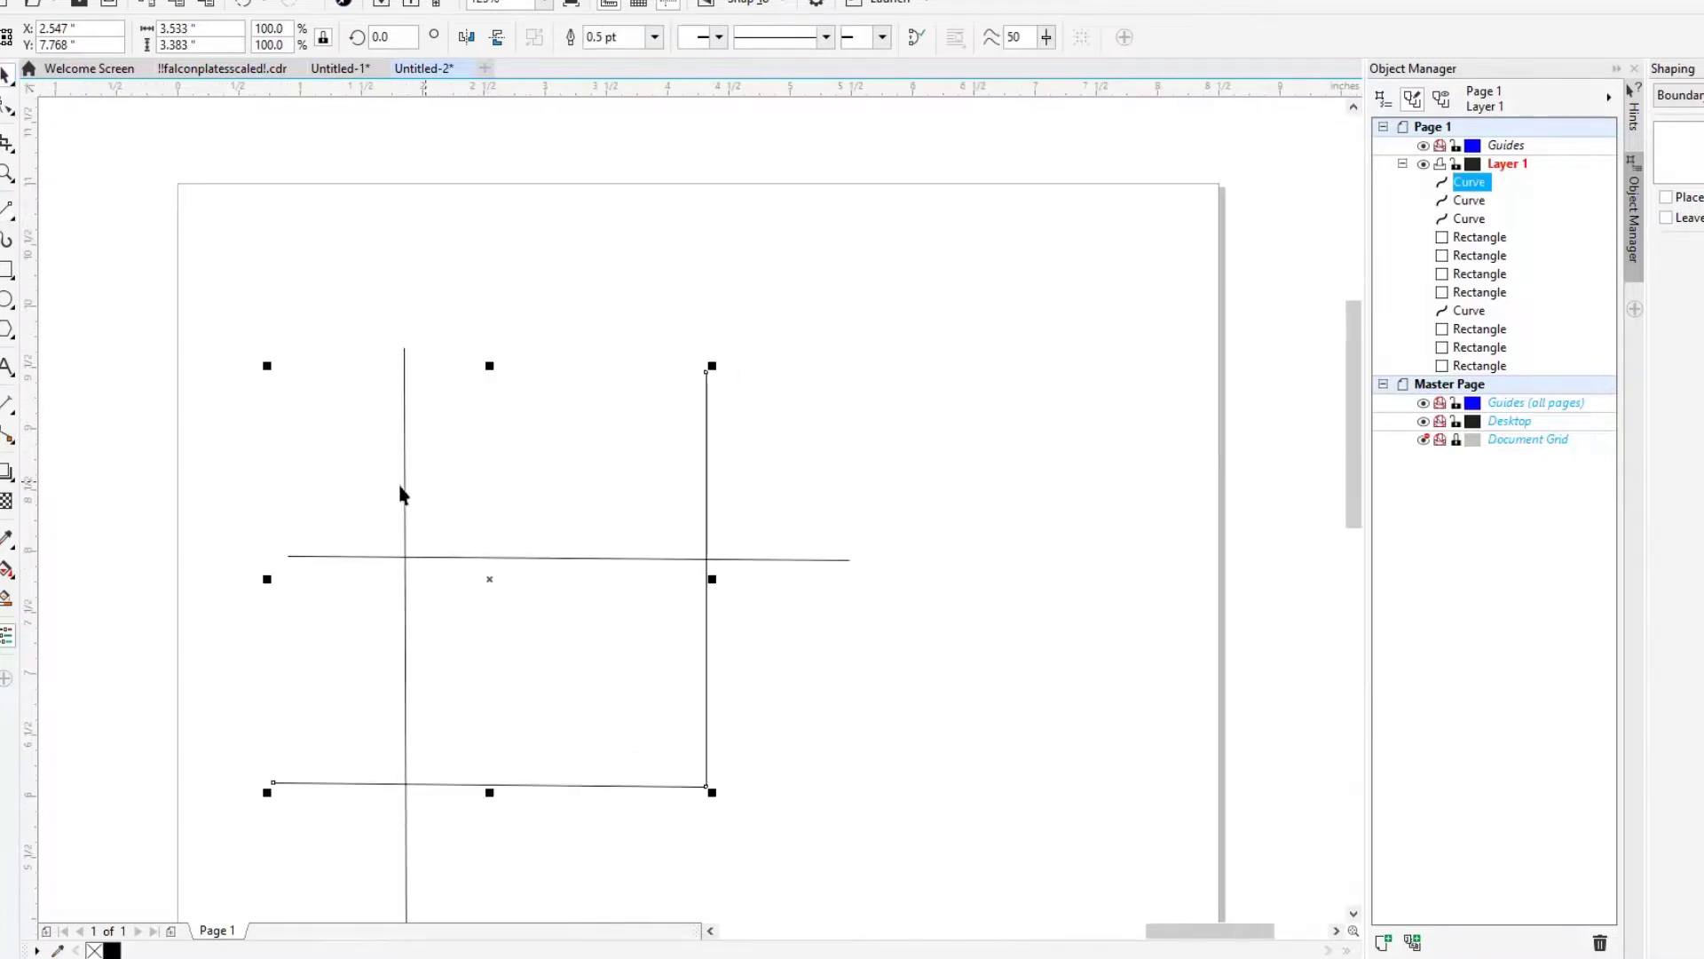
pyautogui.scroll(2, 407, 480)
pyautogui.click(401, 472)
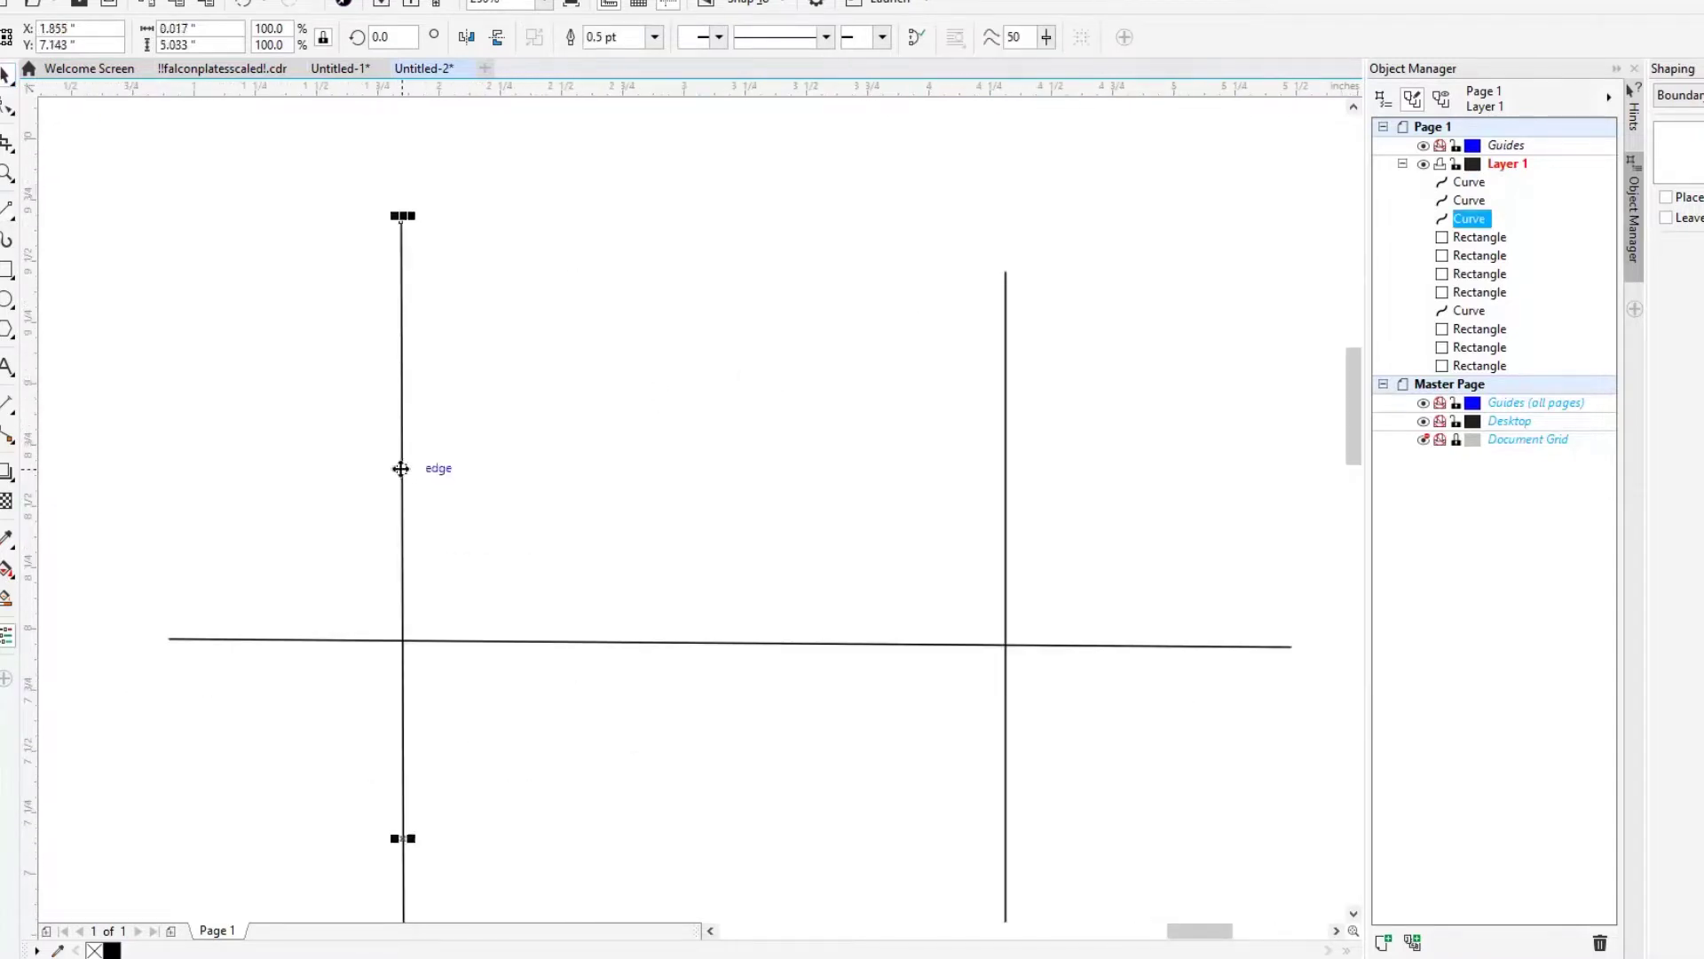
pyautogui.scroll(-1, 951, 566)
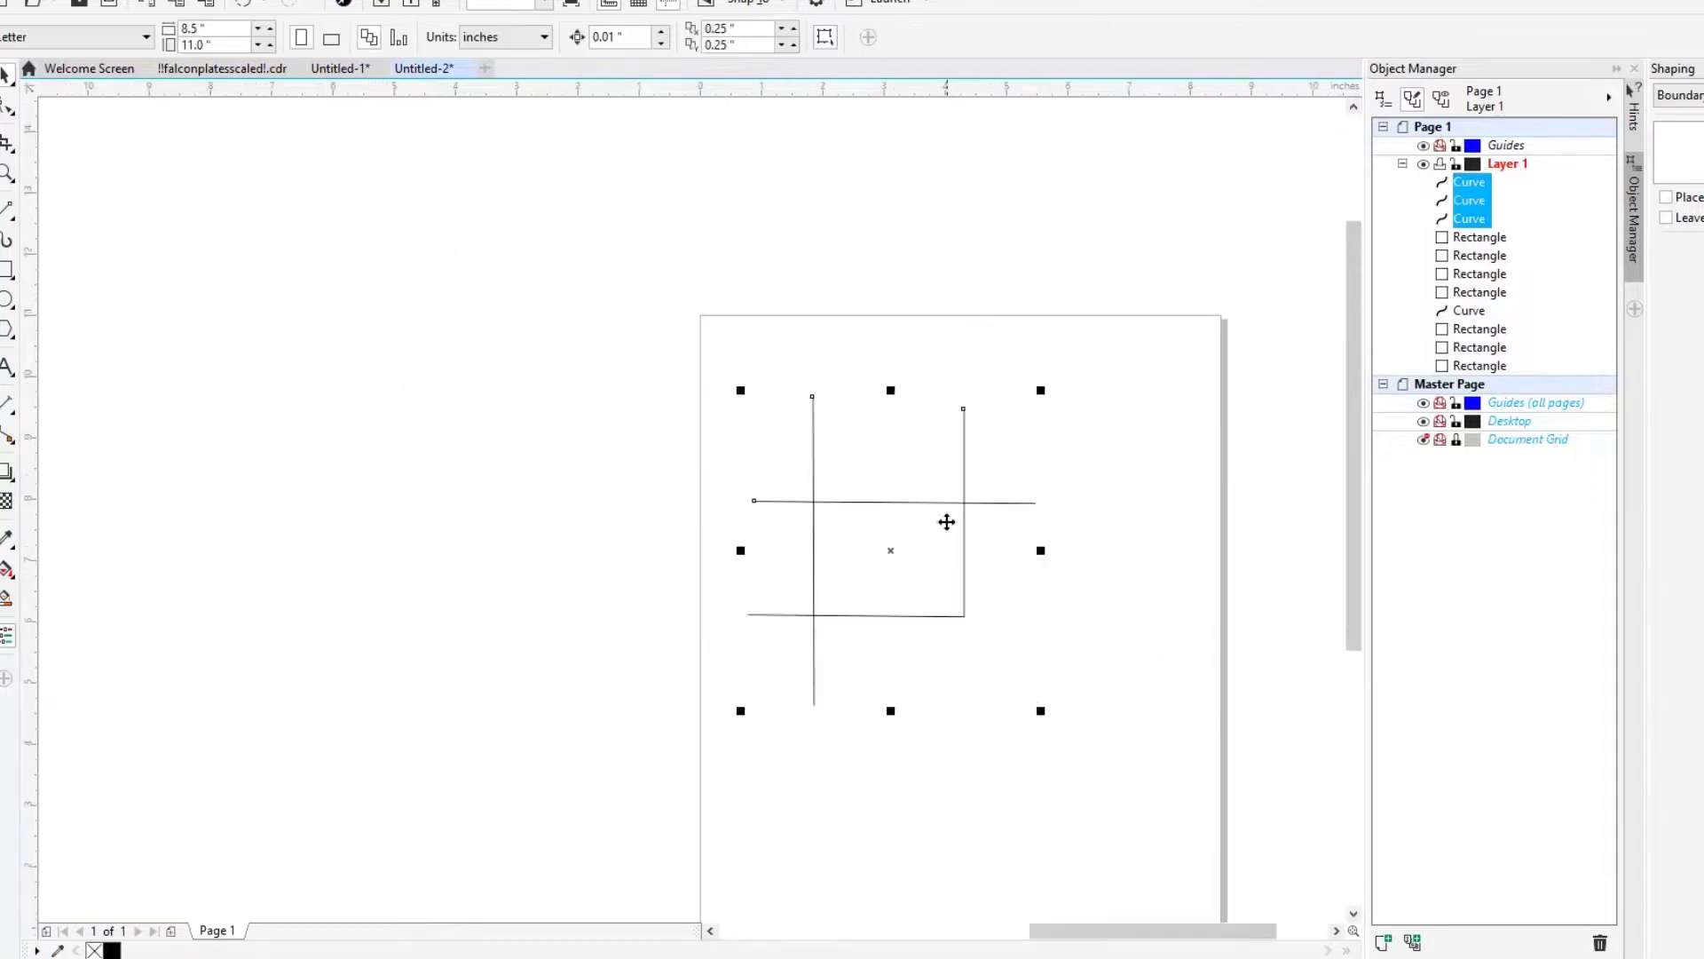
pyautogui.scroll(1, 949, 521)
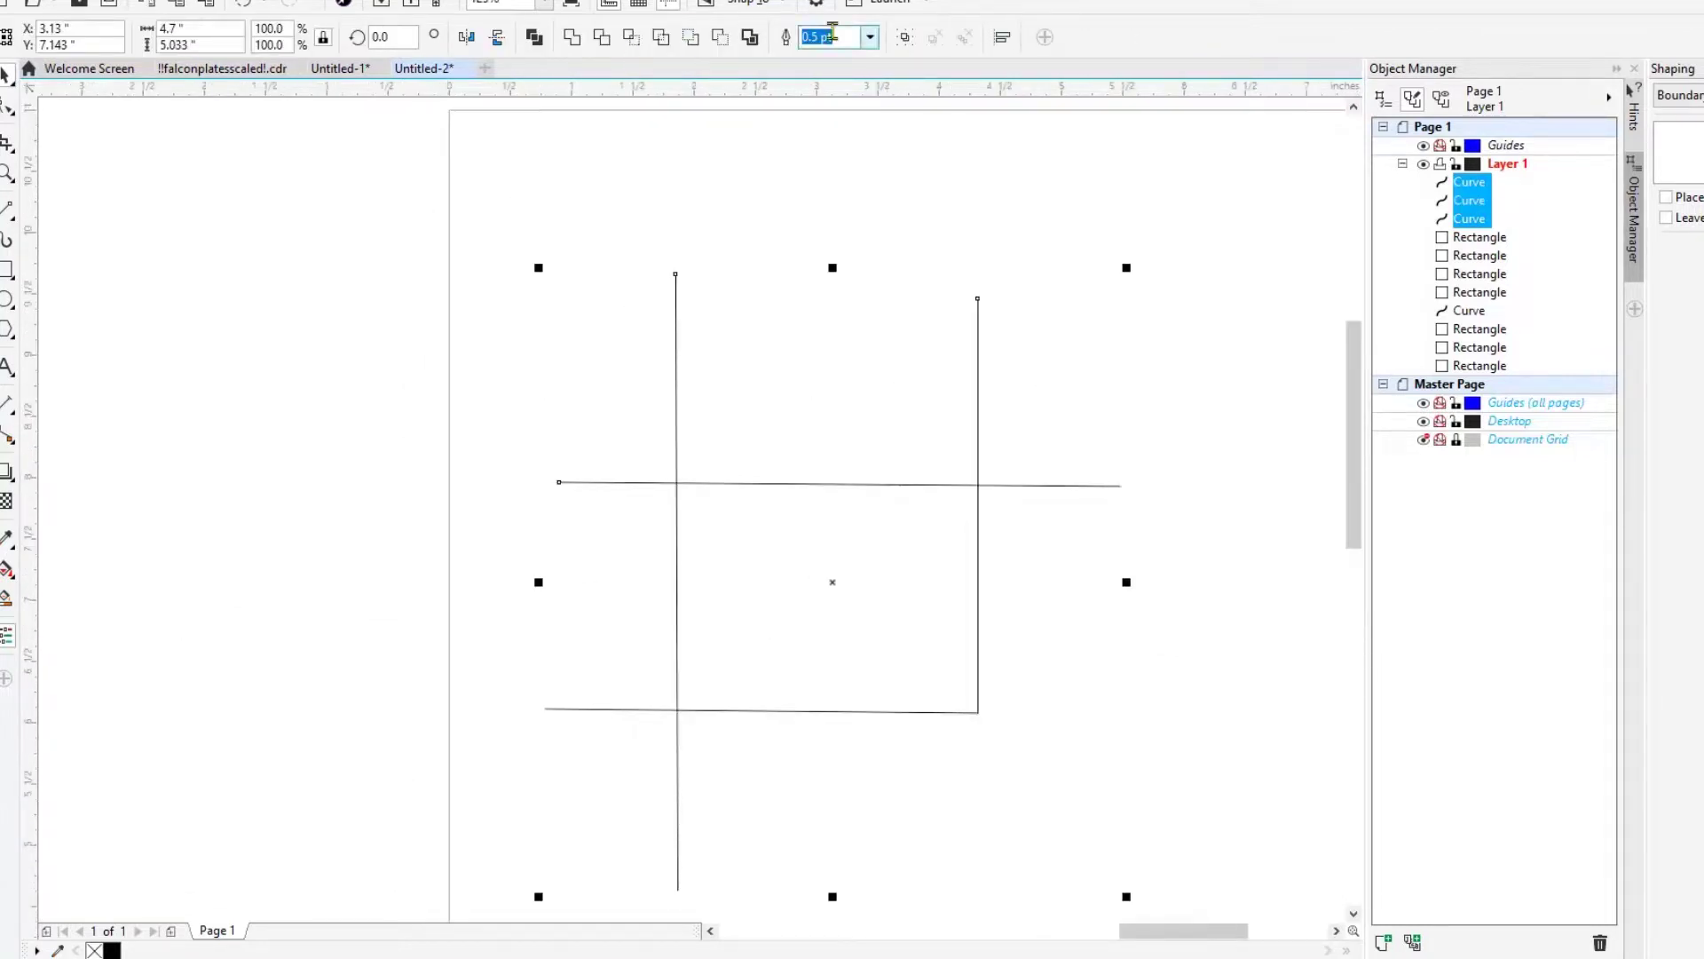
pyautogui.click(870, 39)
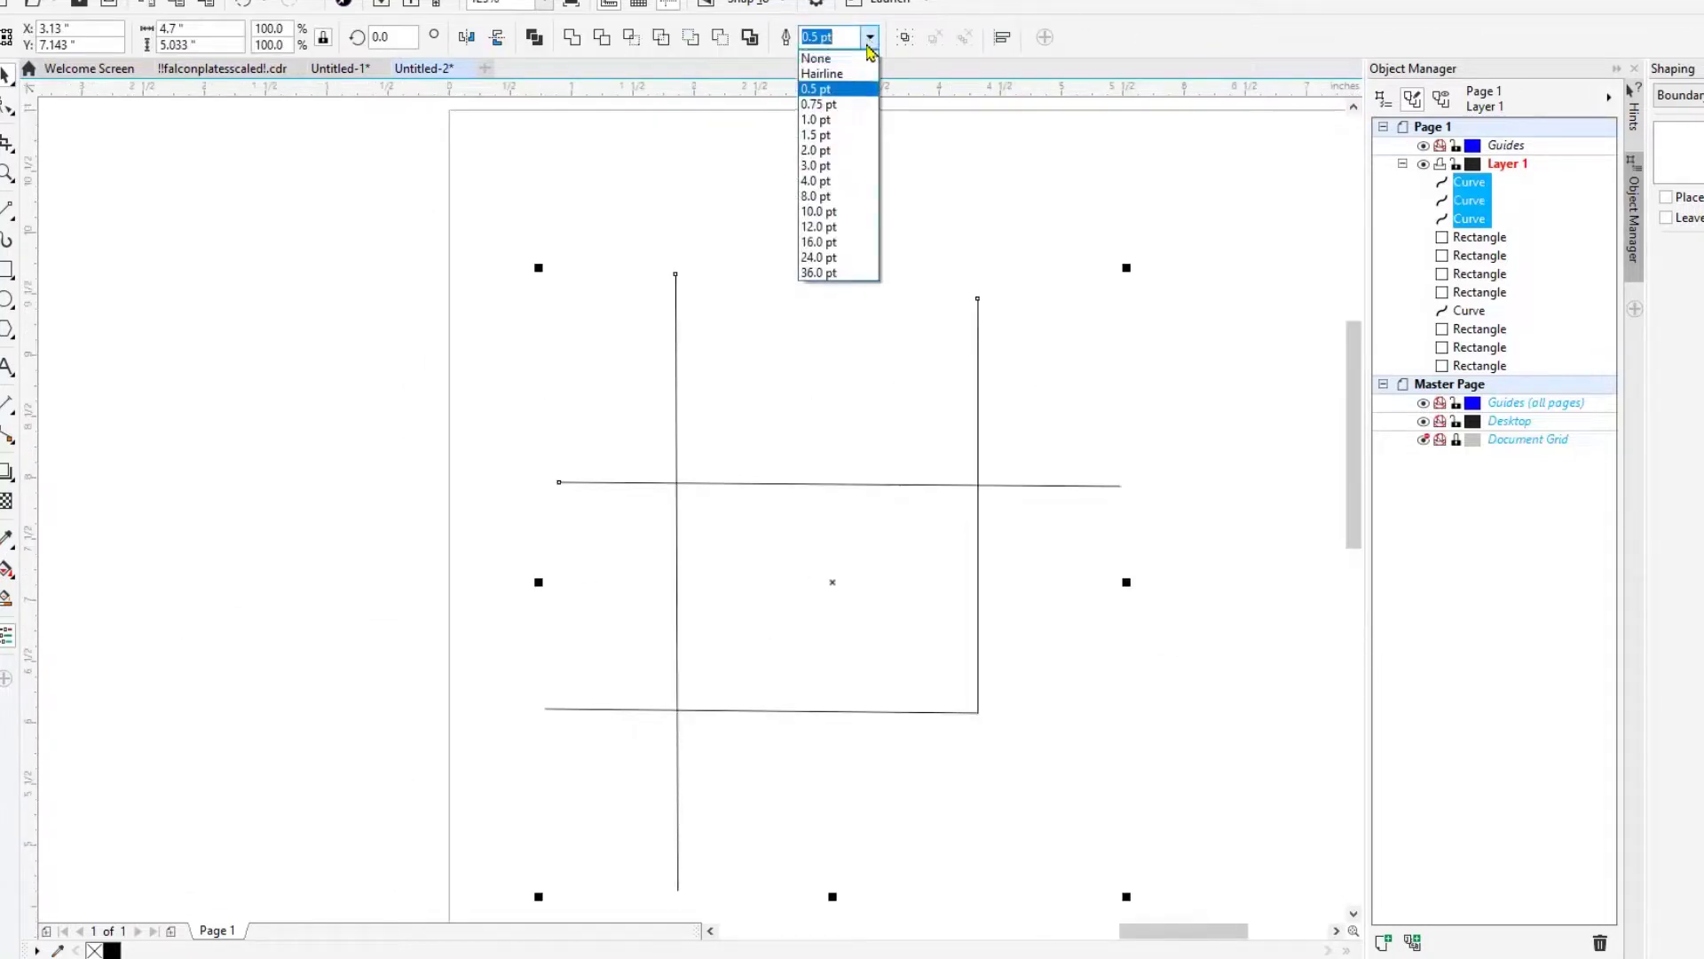
pyautogui.click(816, 150)
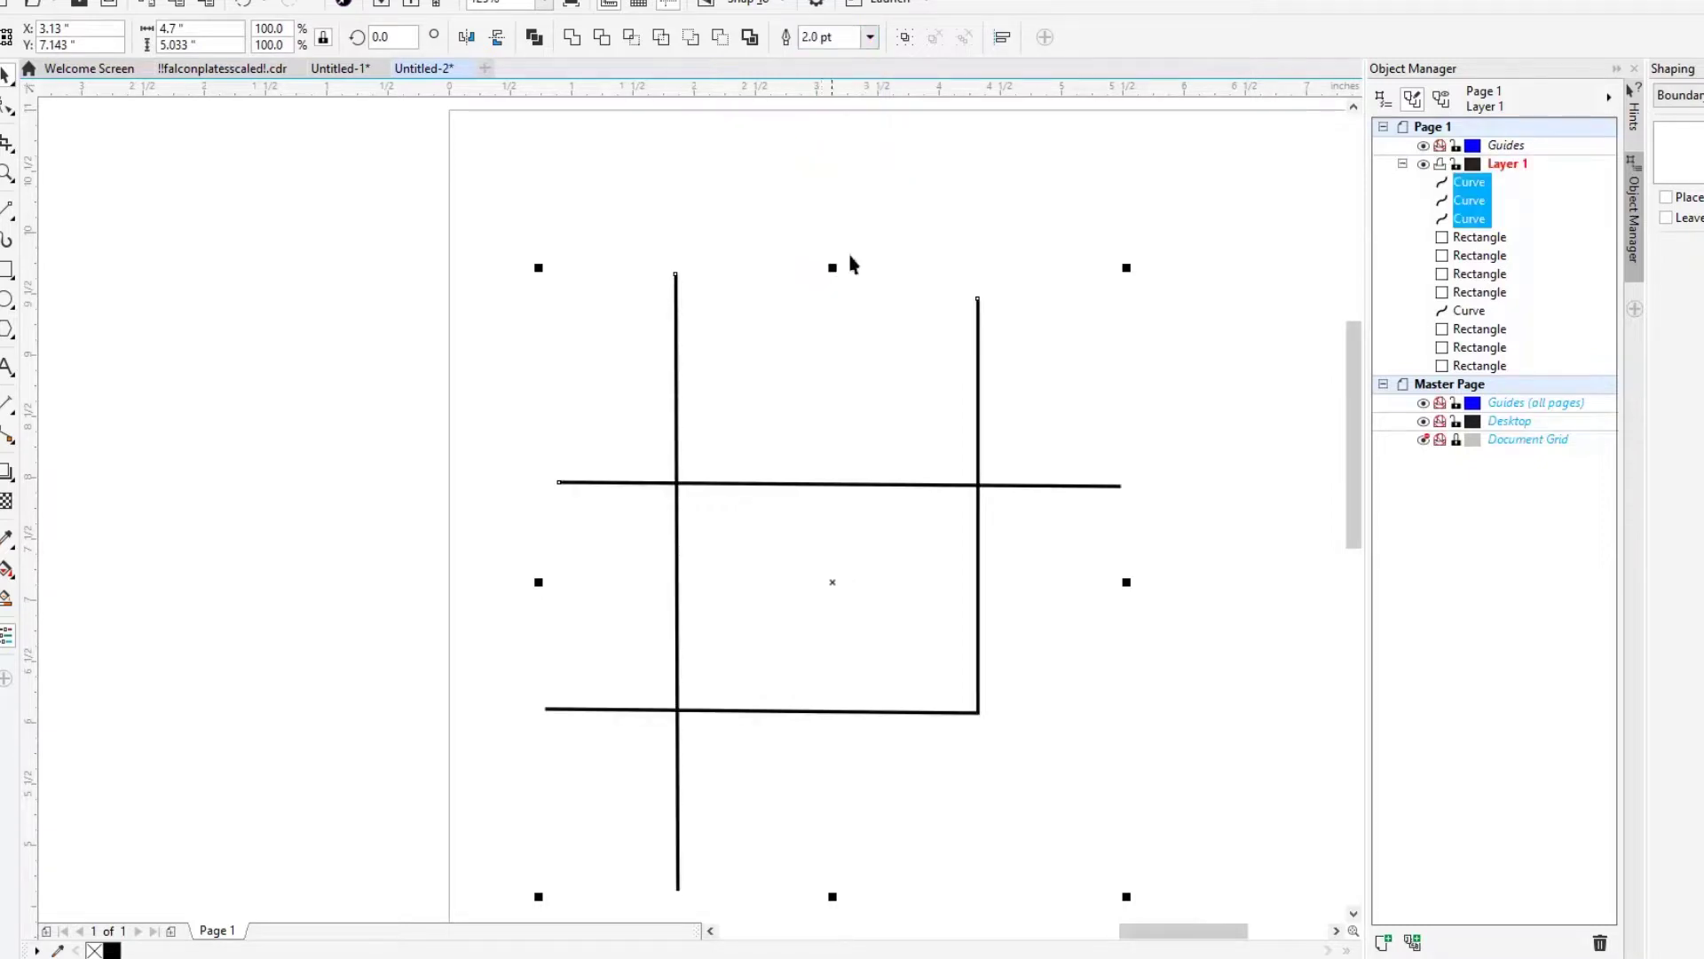
pyautogui.click(846, 39)
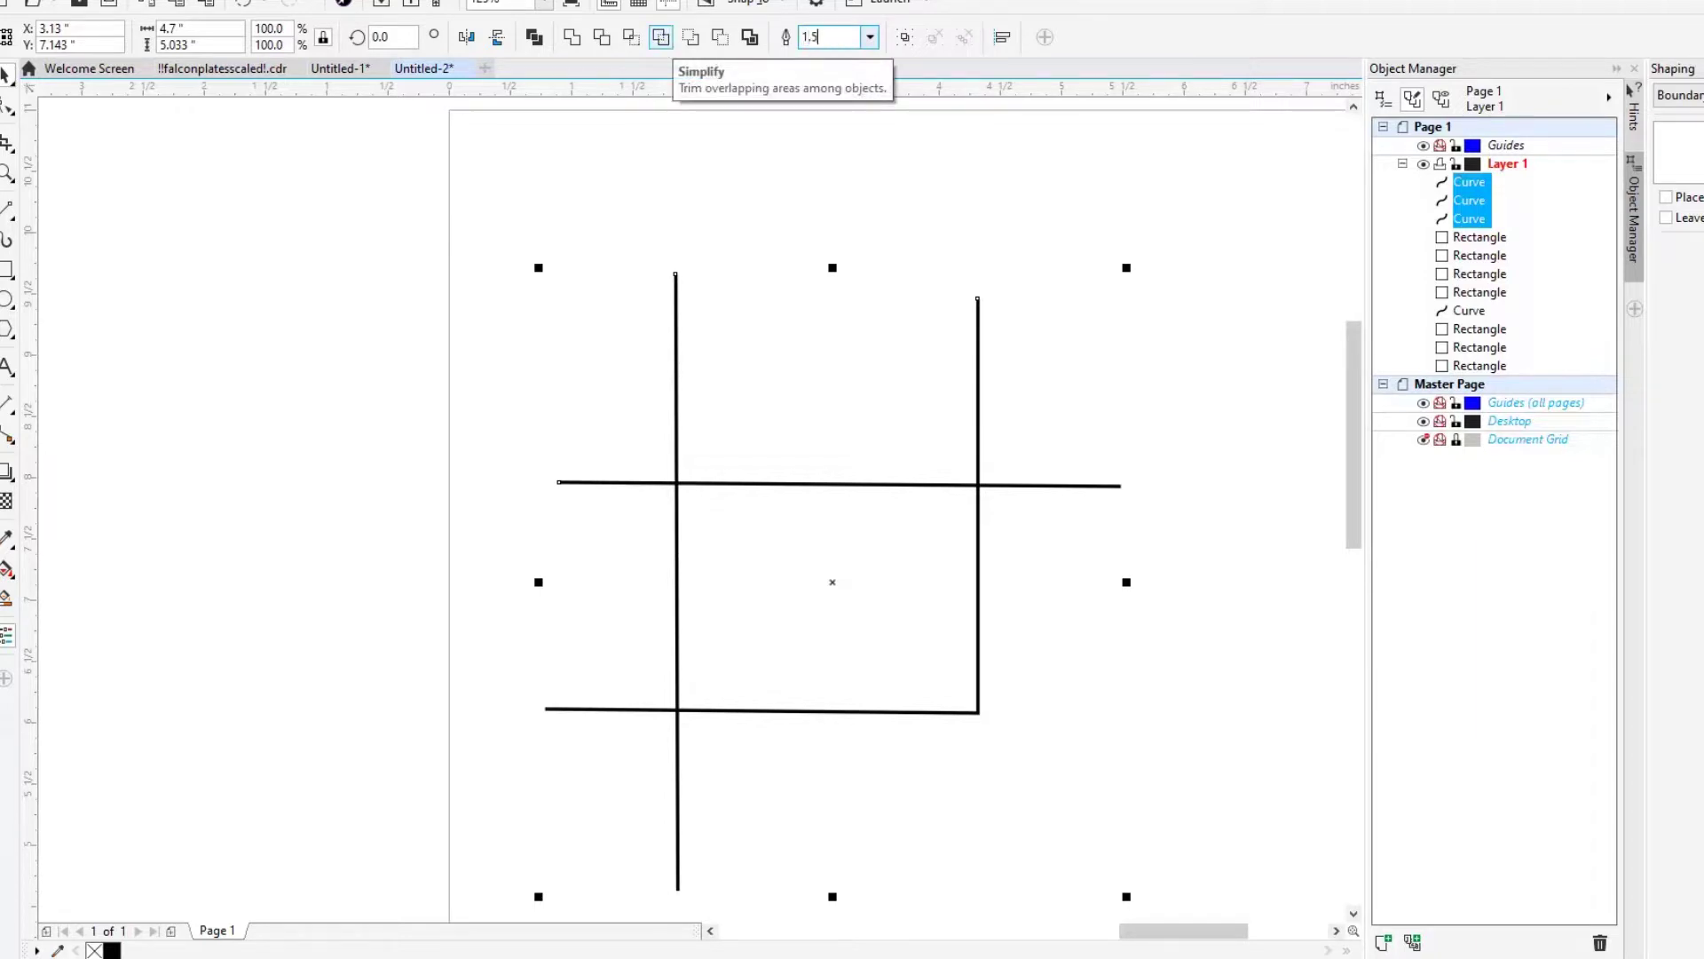
pyautogui.press('Return')
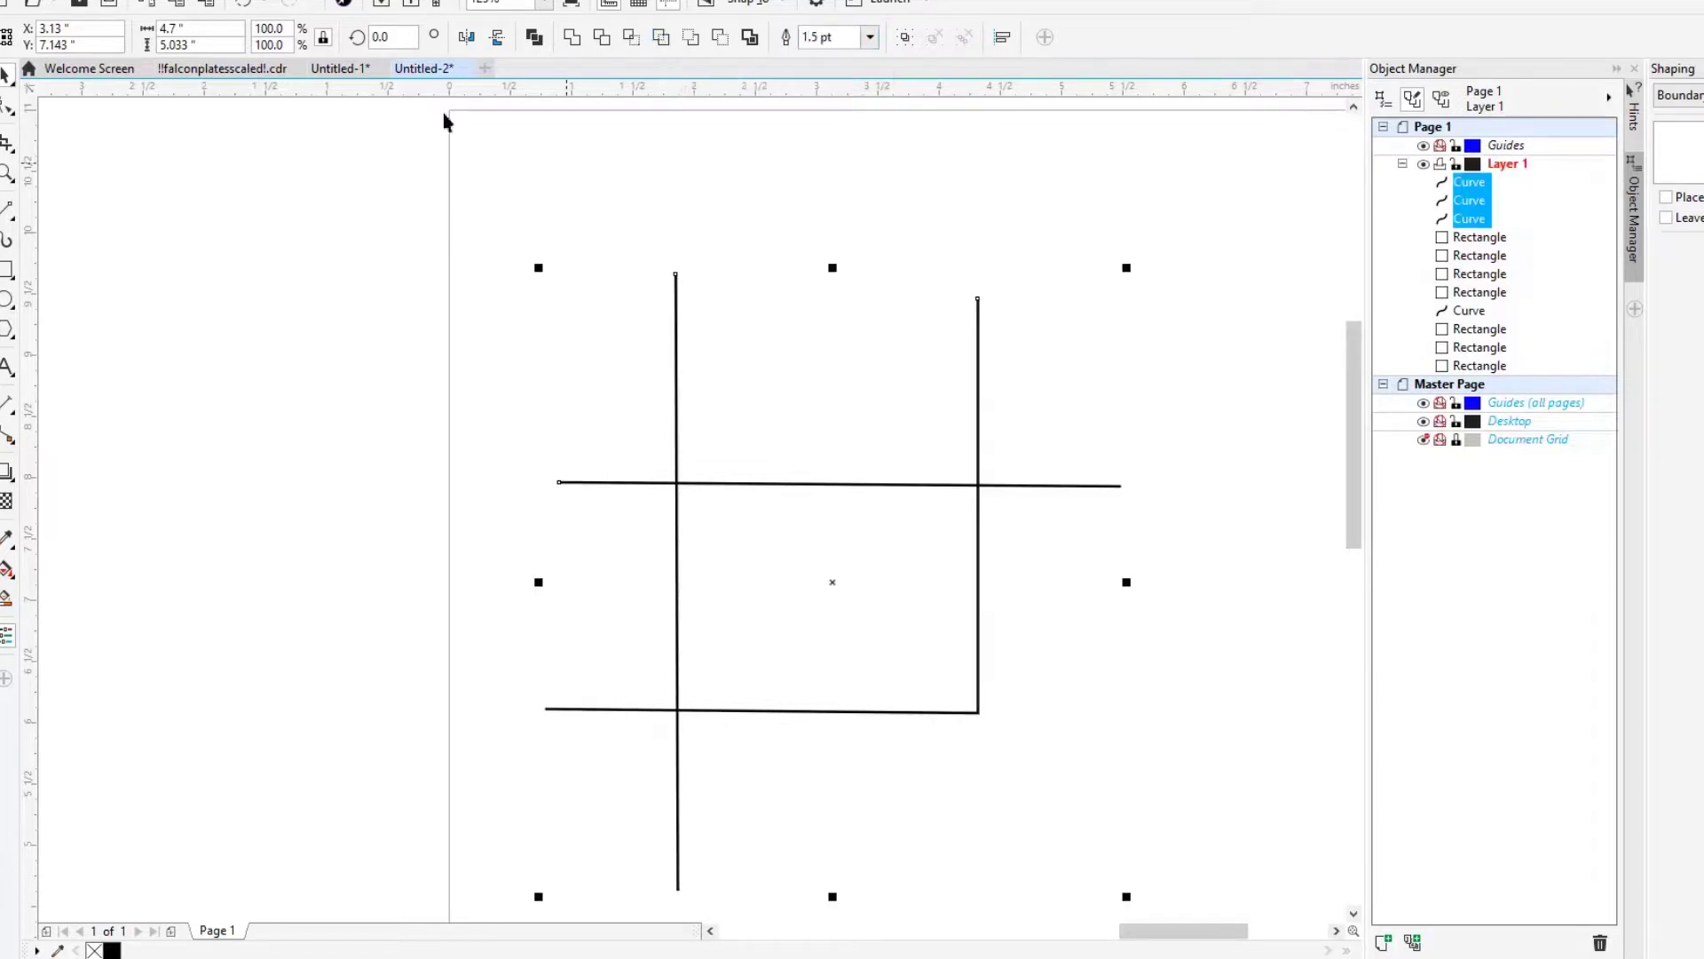
# - Convert the three lines' outlines to objects and display them as unfilled strips with a hairline outline
pyautogui.click(186, 0)
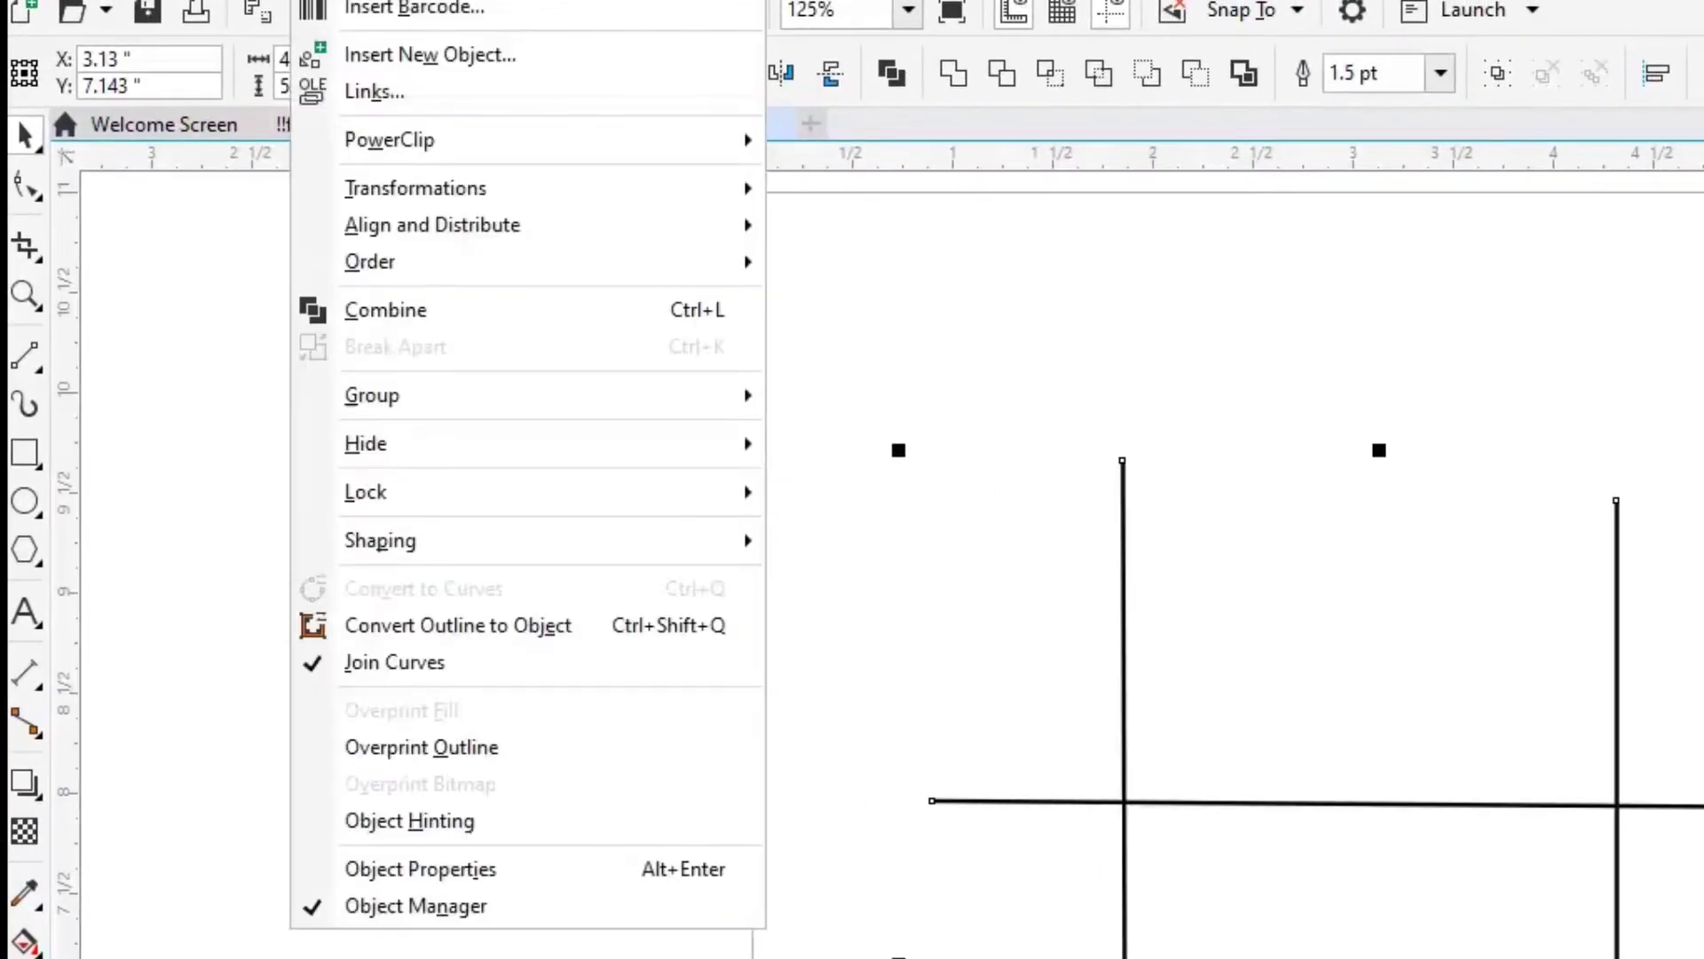
pyautogui.click(461, 626)
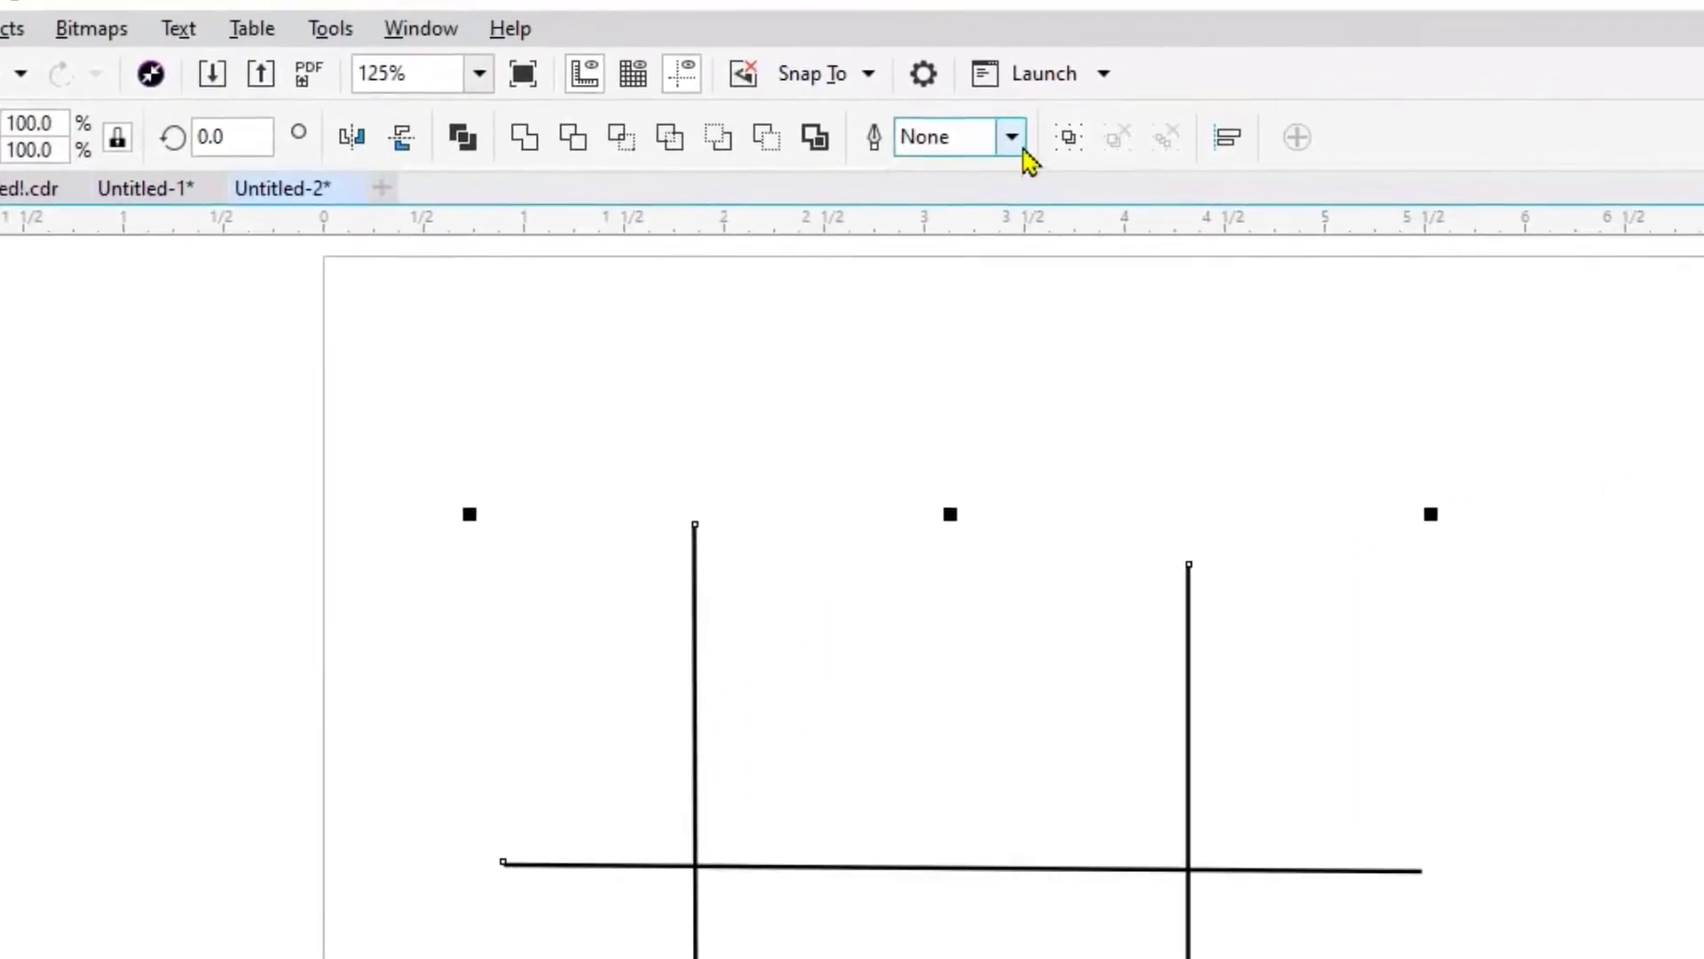
pyautogui.click(1021, 149)
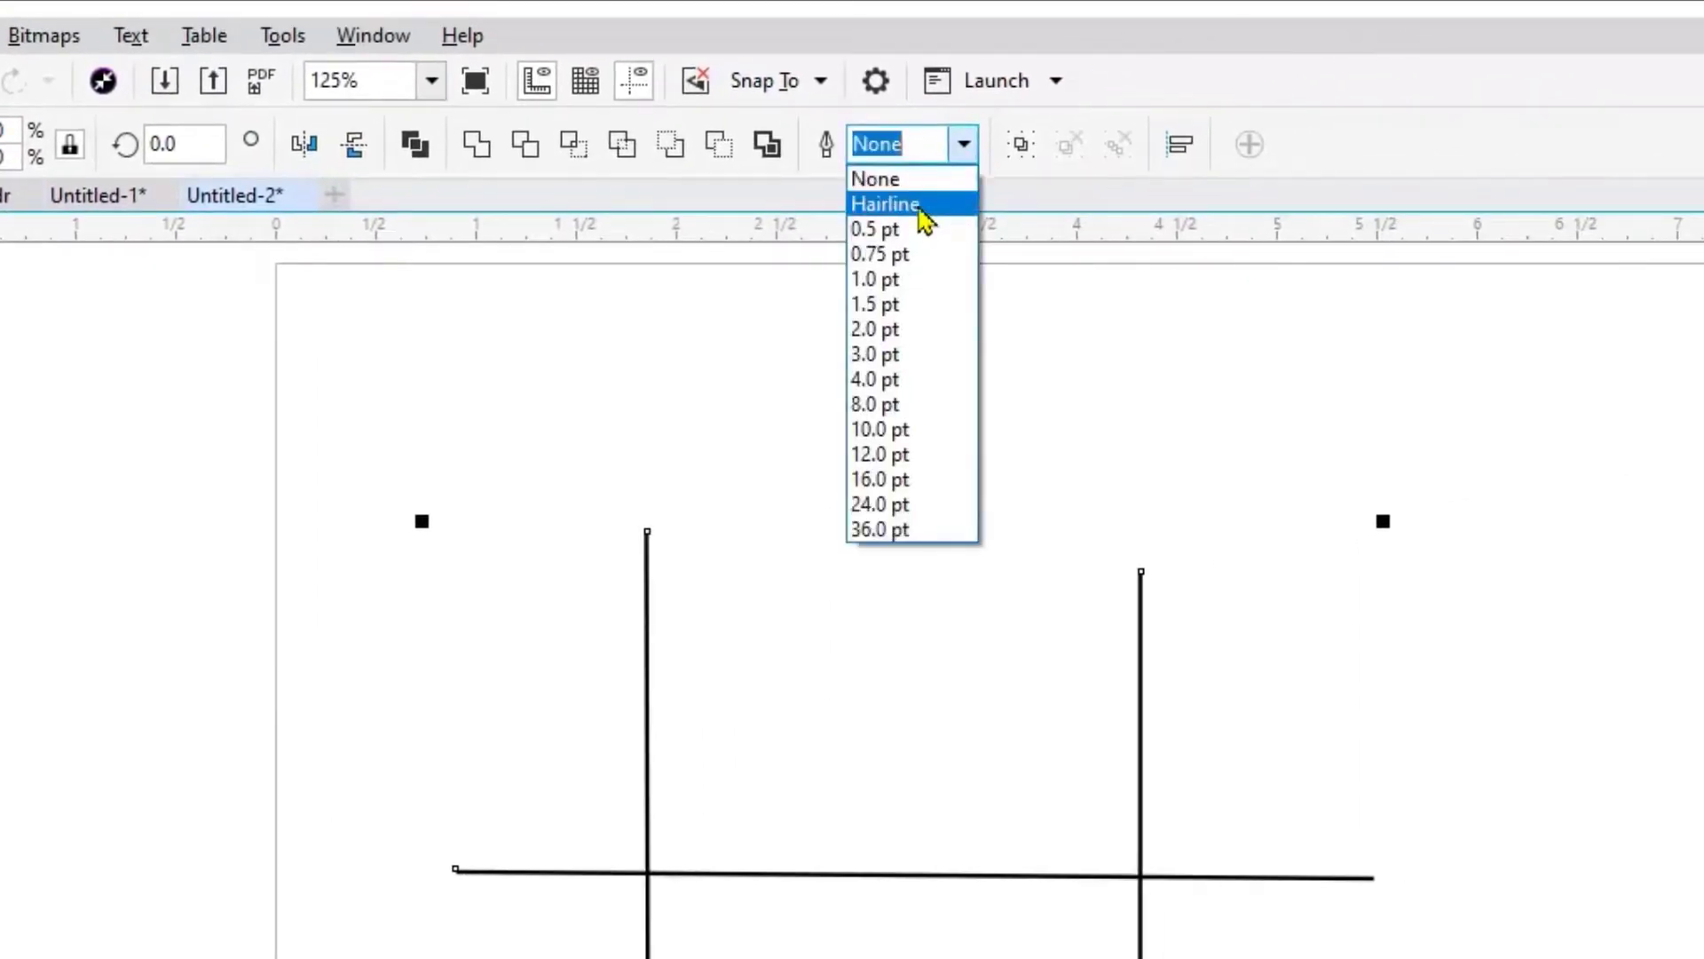
pyautogui.click(923, 217)
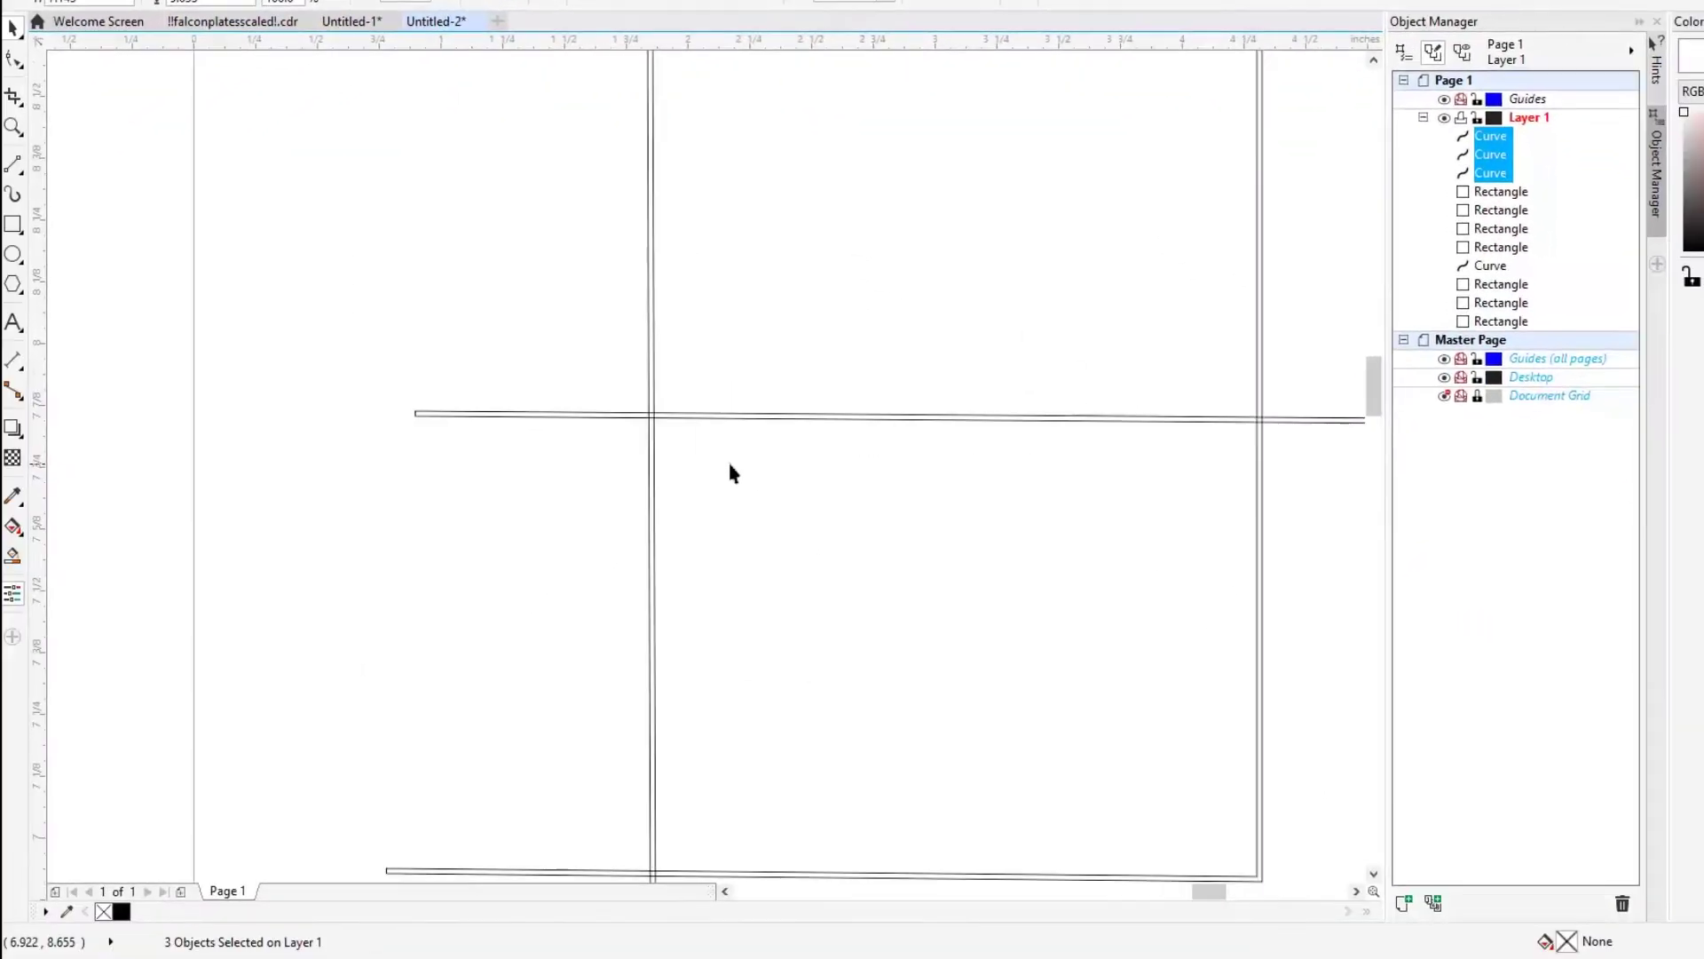
pyautogui.scroll(2, 729, 473)
pyautogui.scroll(2, 572, 341)
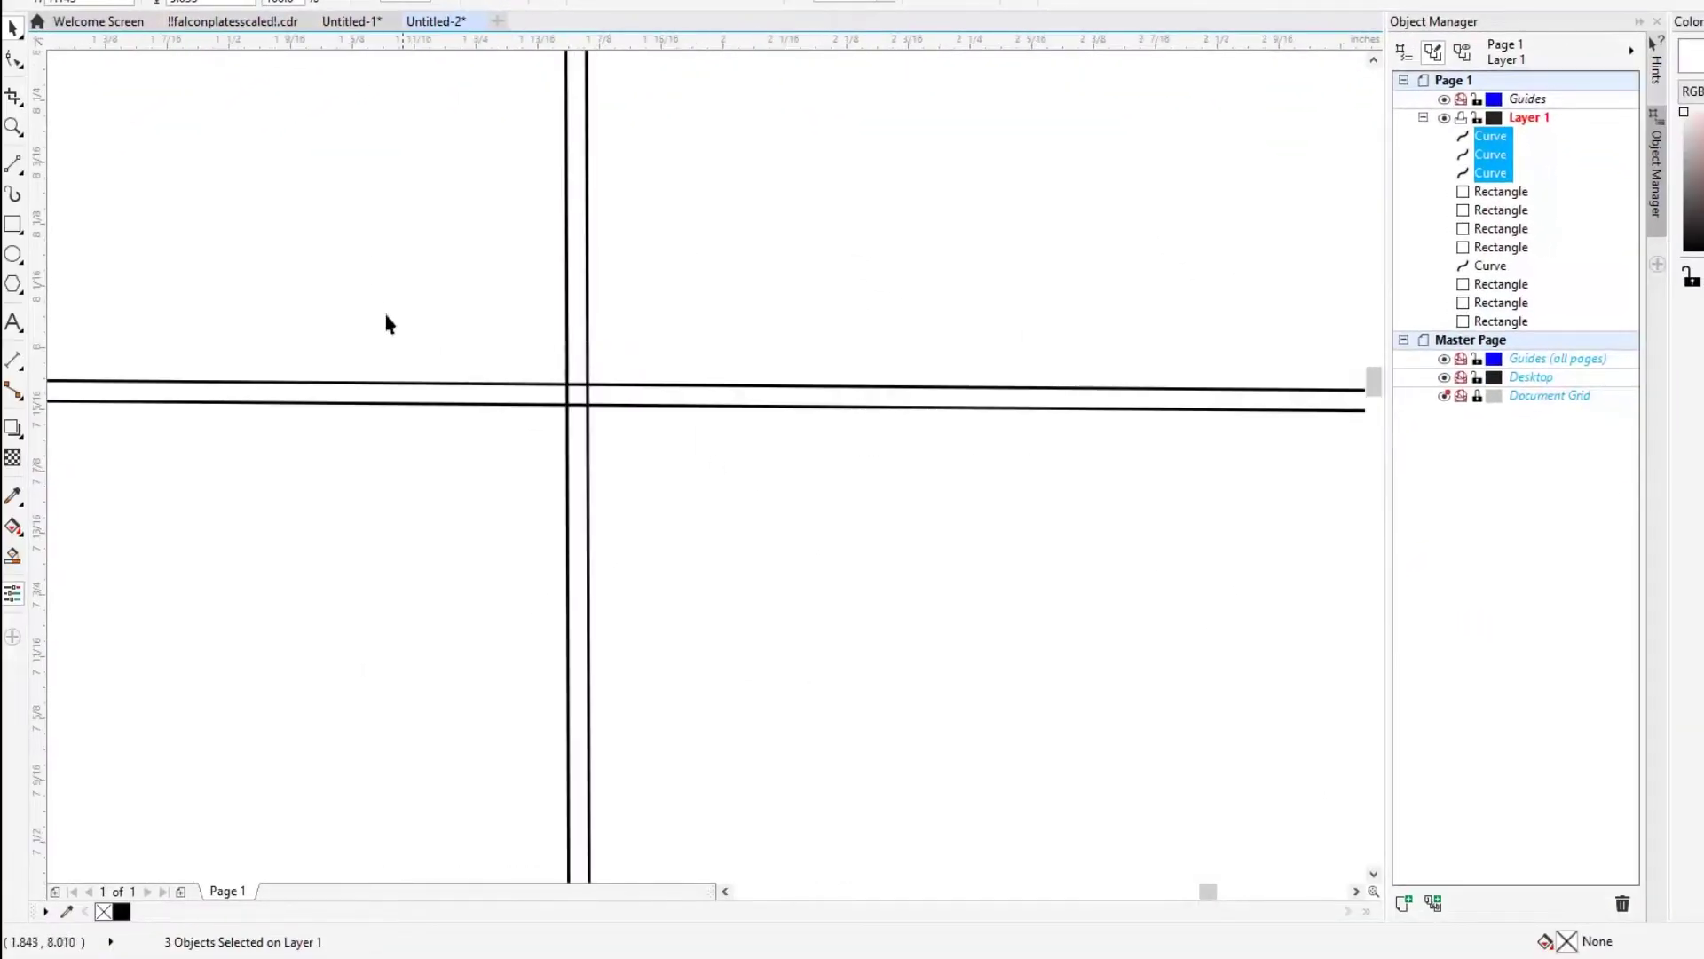
pyautogui.scroll(-3, 284, 190)
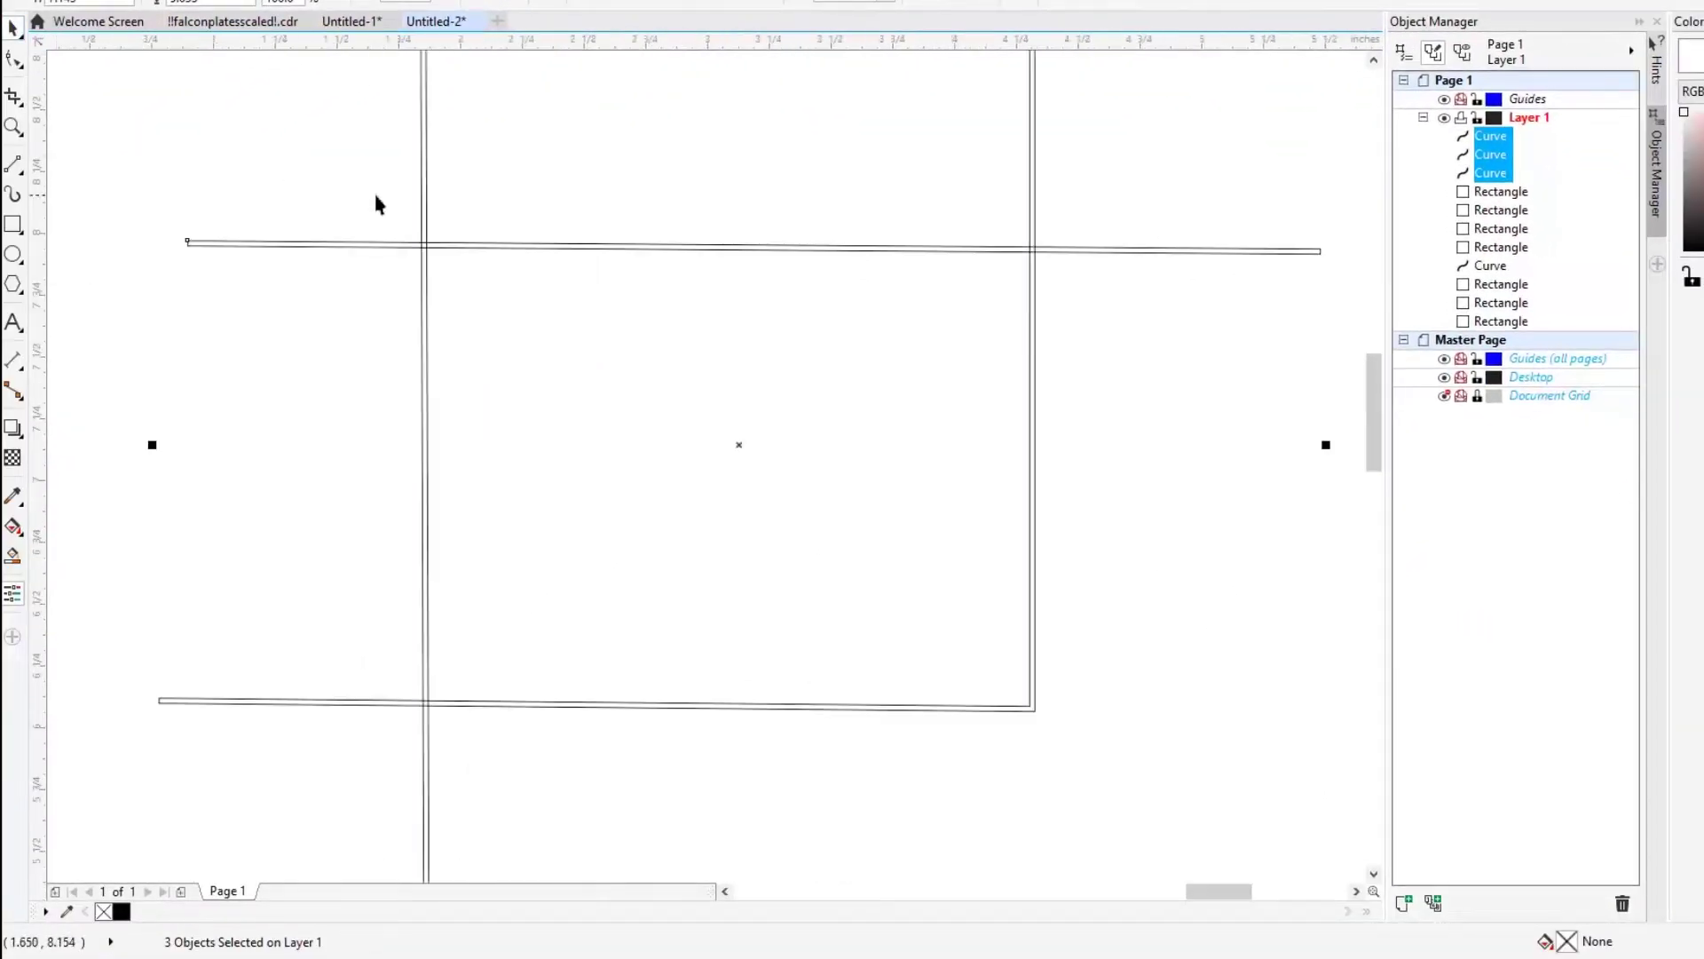
# - Select the upper horizontal strip and the crossing vertical strip and apply the Boundary shaping operation without leaving the original objects
pyautogui.click(423, 136)
pyautogui.click(120, 333)
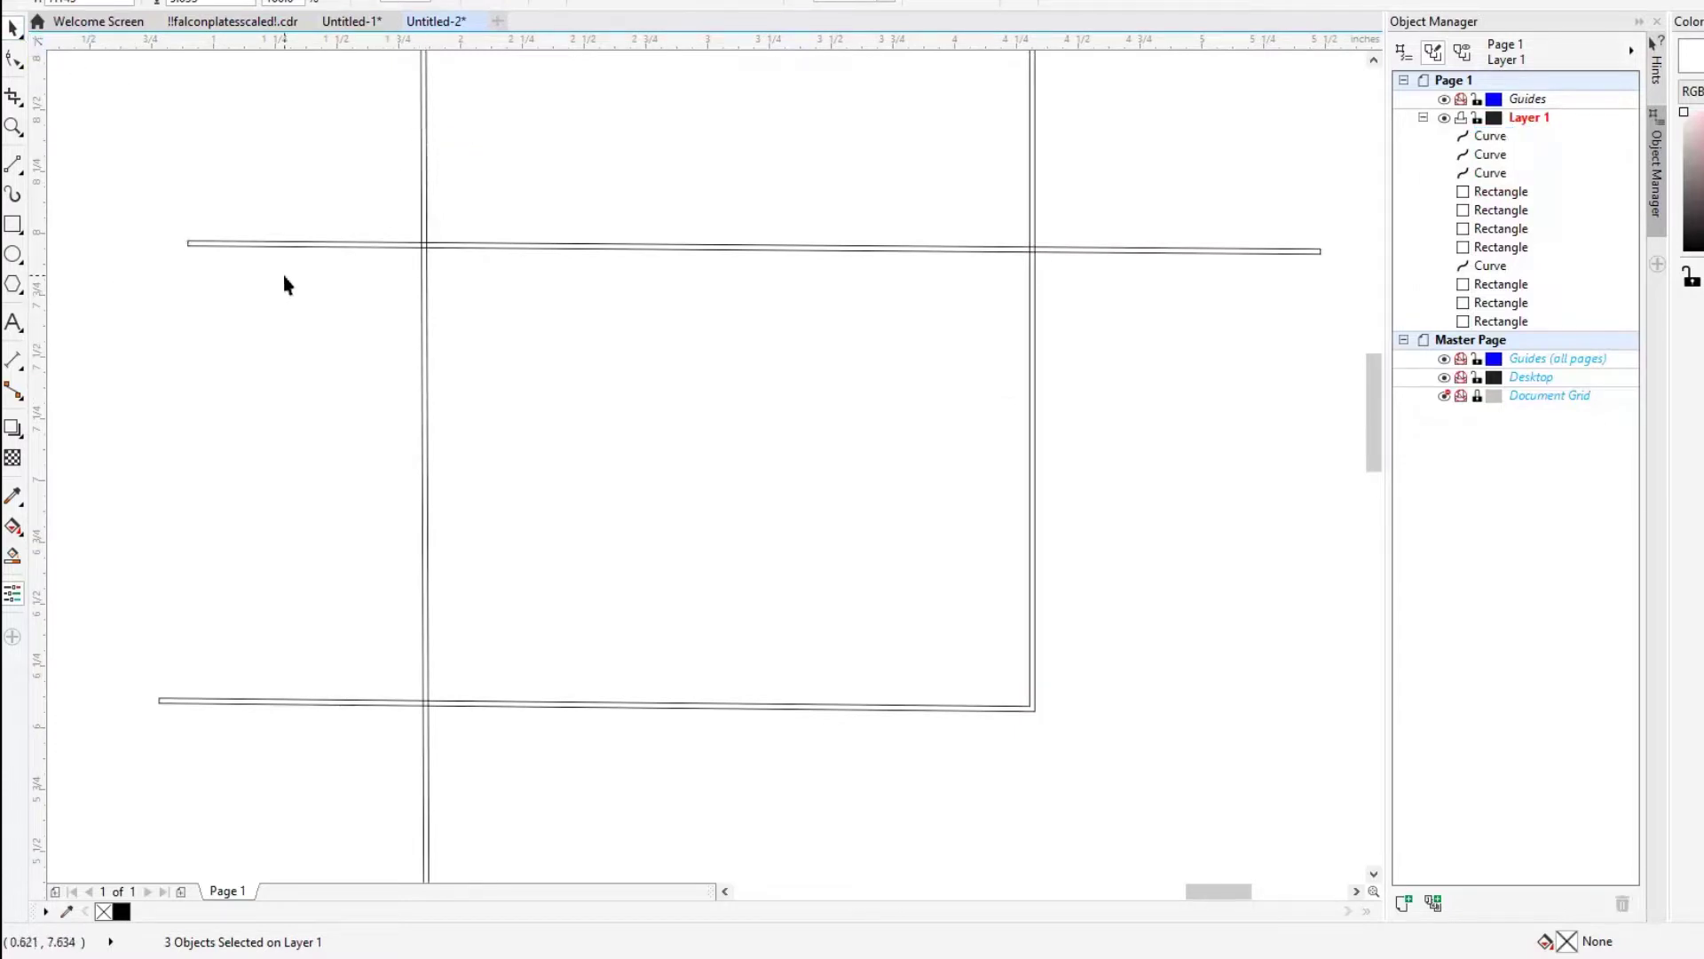
pyautogui.click(283, 245)
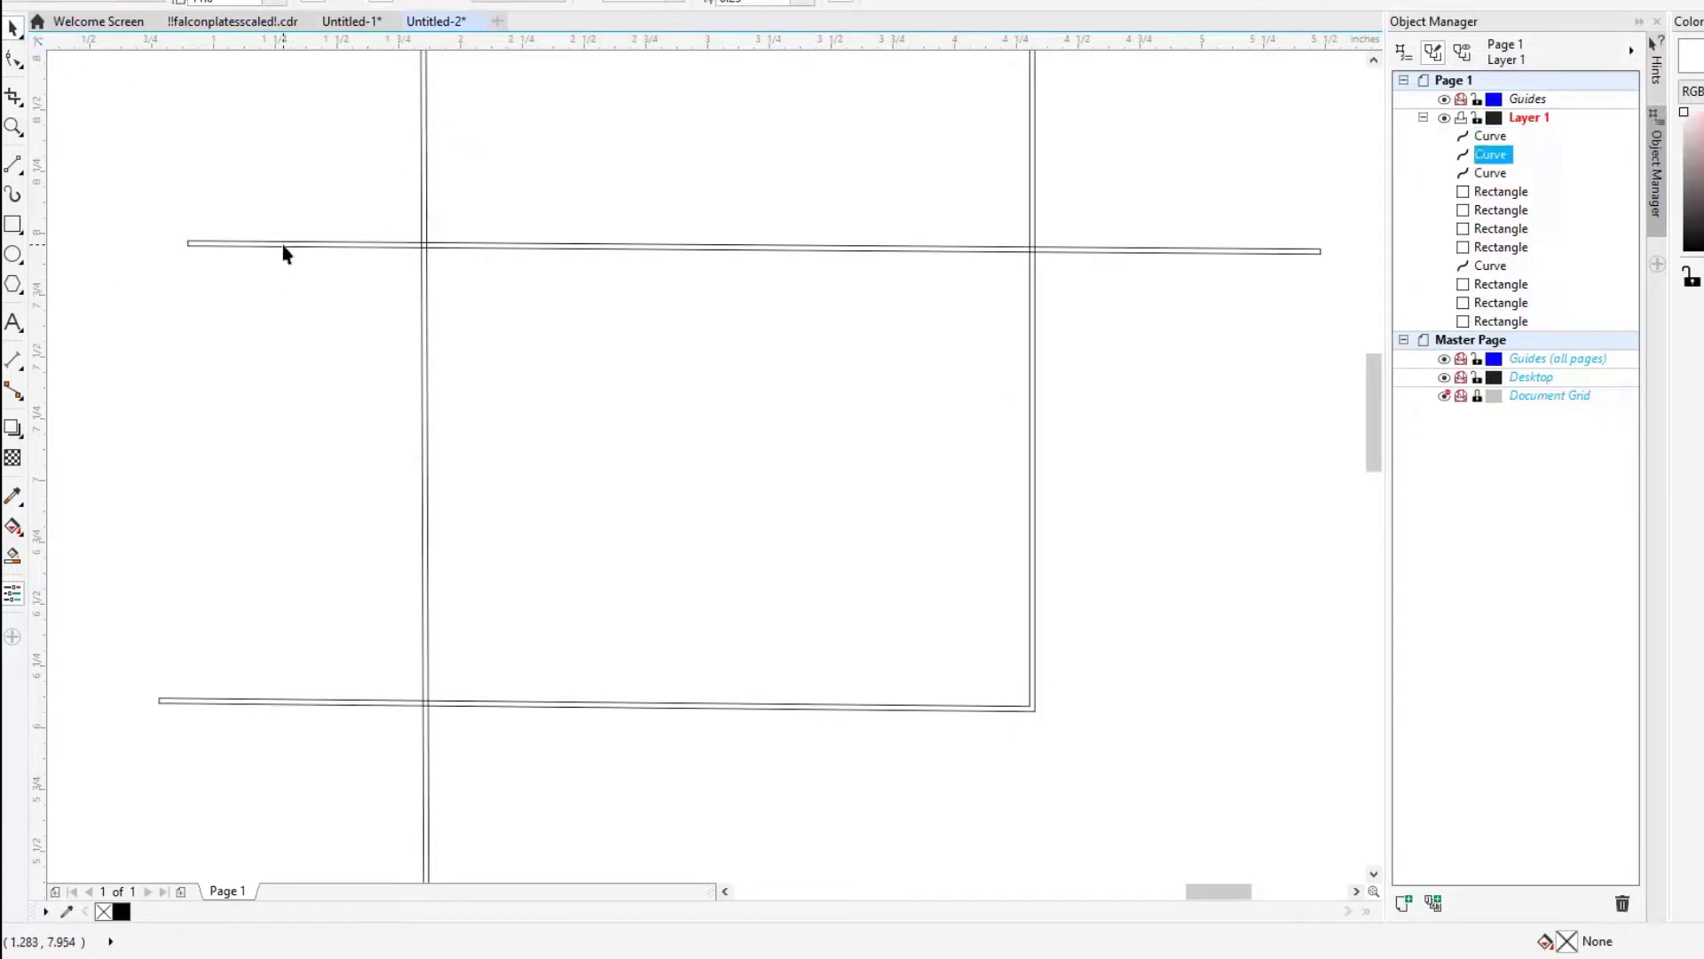
pyautogui.keyDown('shift'); pyautogui.click(420, 156); pyautogui.keyUp('shift')
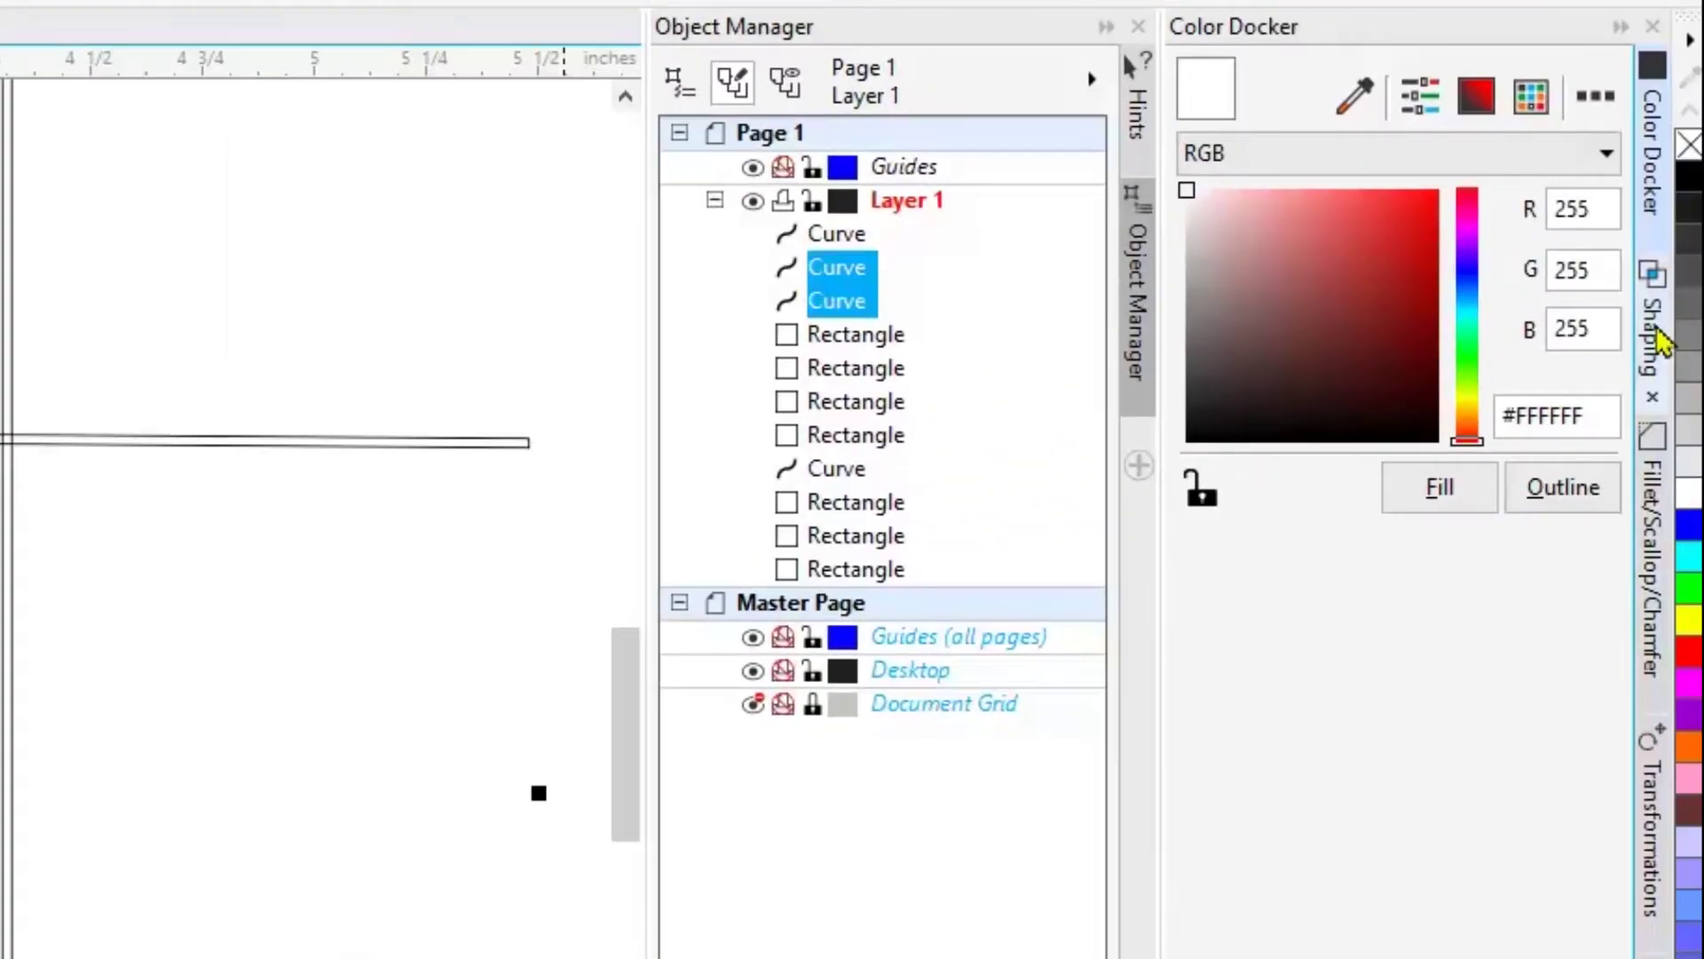
pyautogui.click(1653, 337)
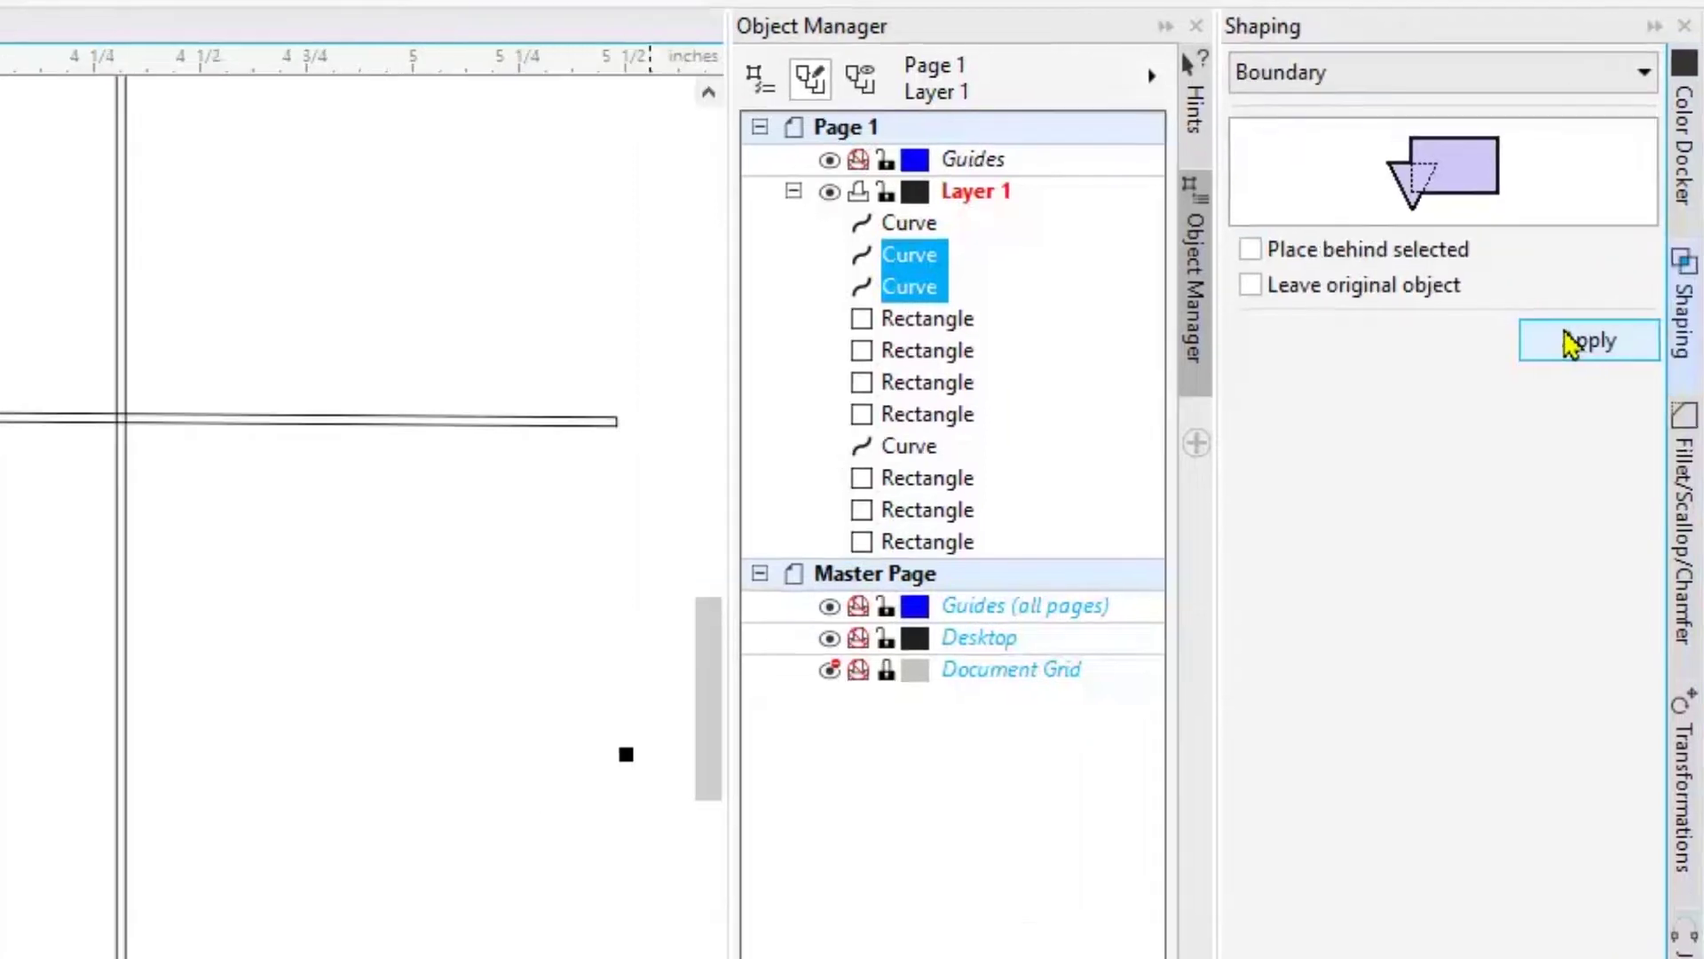
pyautogui.click(1564, 333)
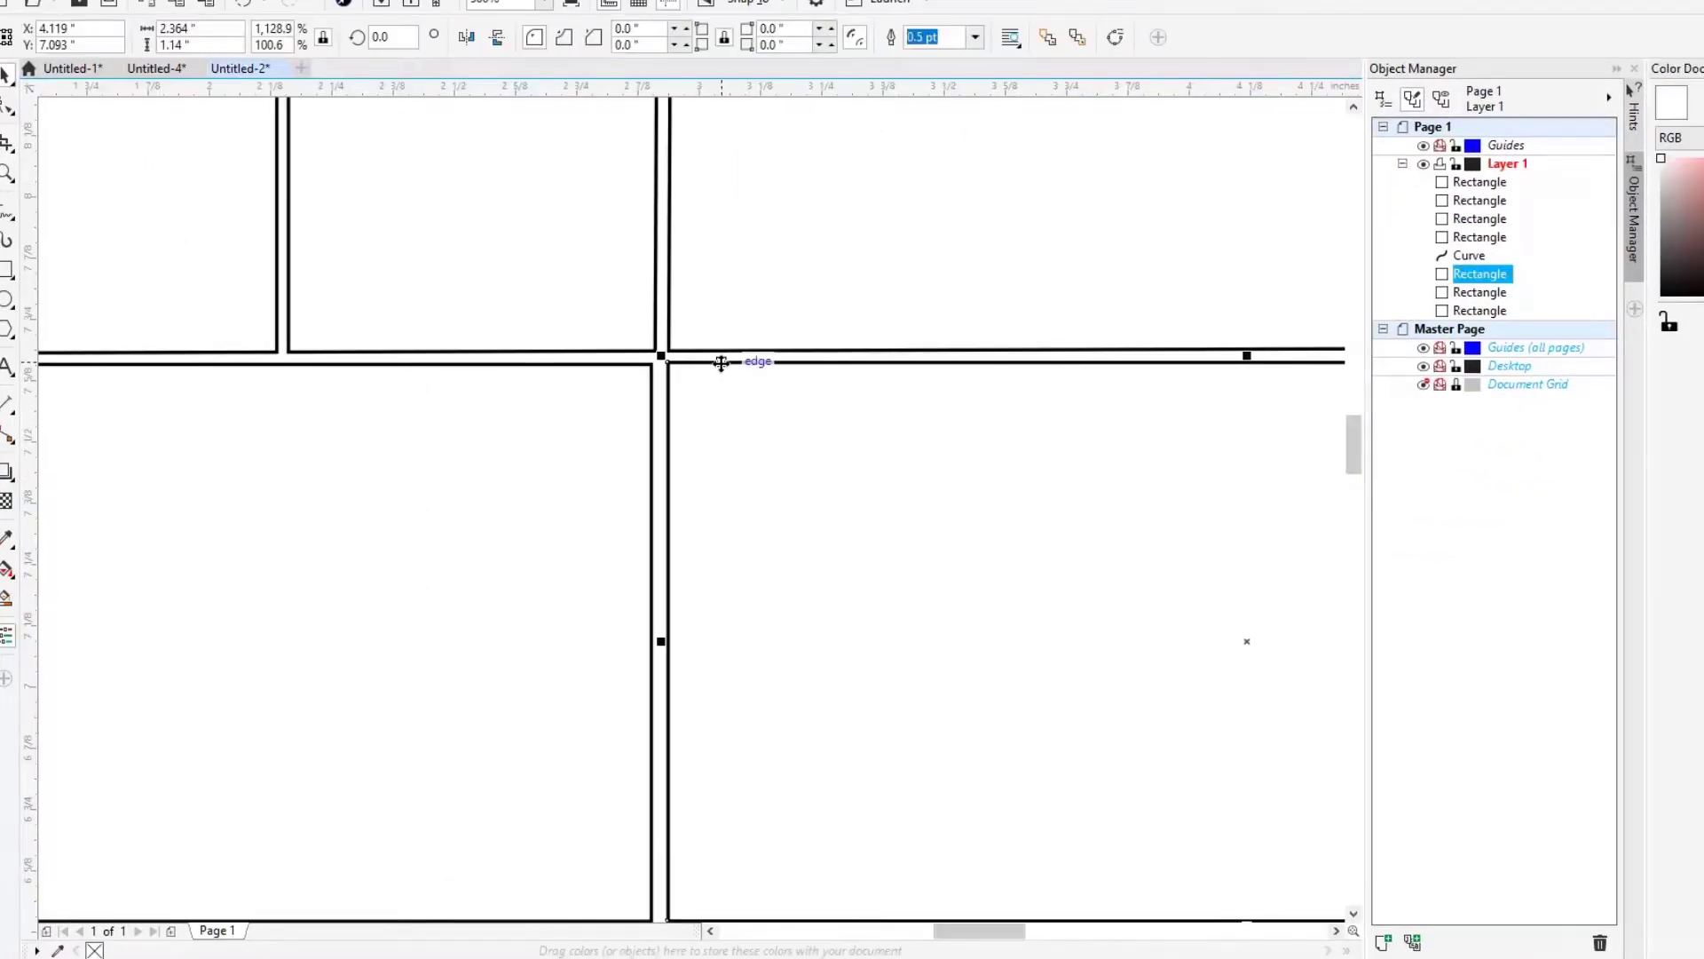
# - Extend the left edge of the selected middle rectangle slightly outward, making the rectangle about 2.37 in wide
pyautogui.scroll(-2, 692, 563)
pyautogui.scroll(5, 708, 550)
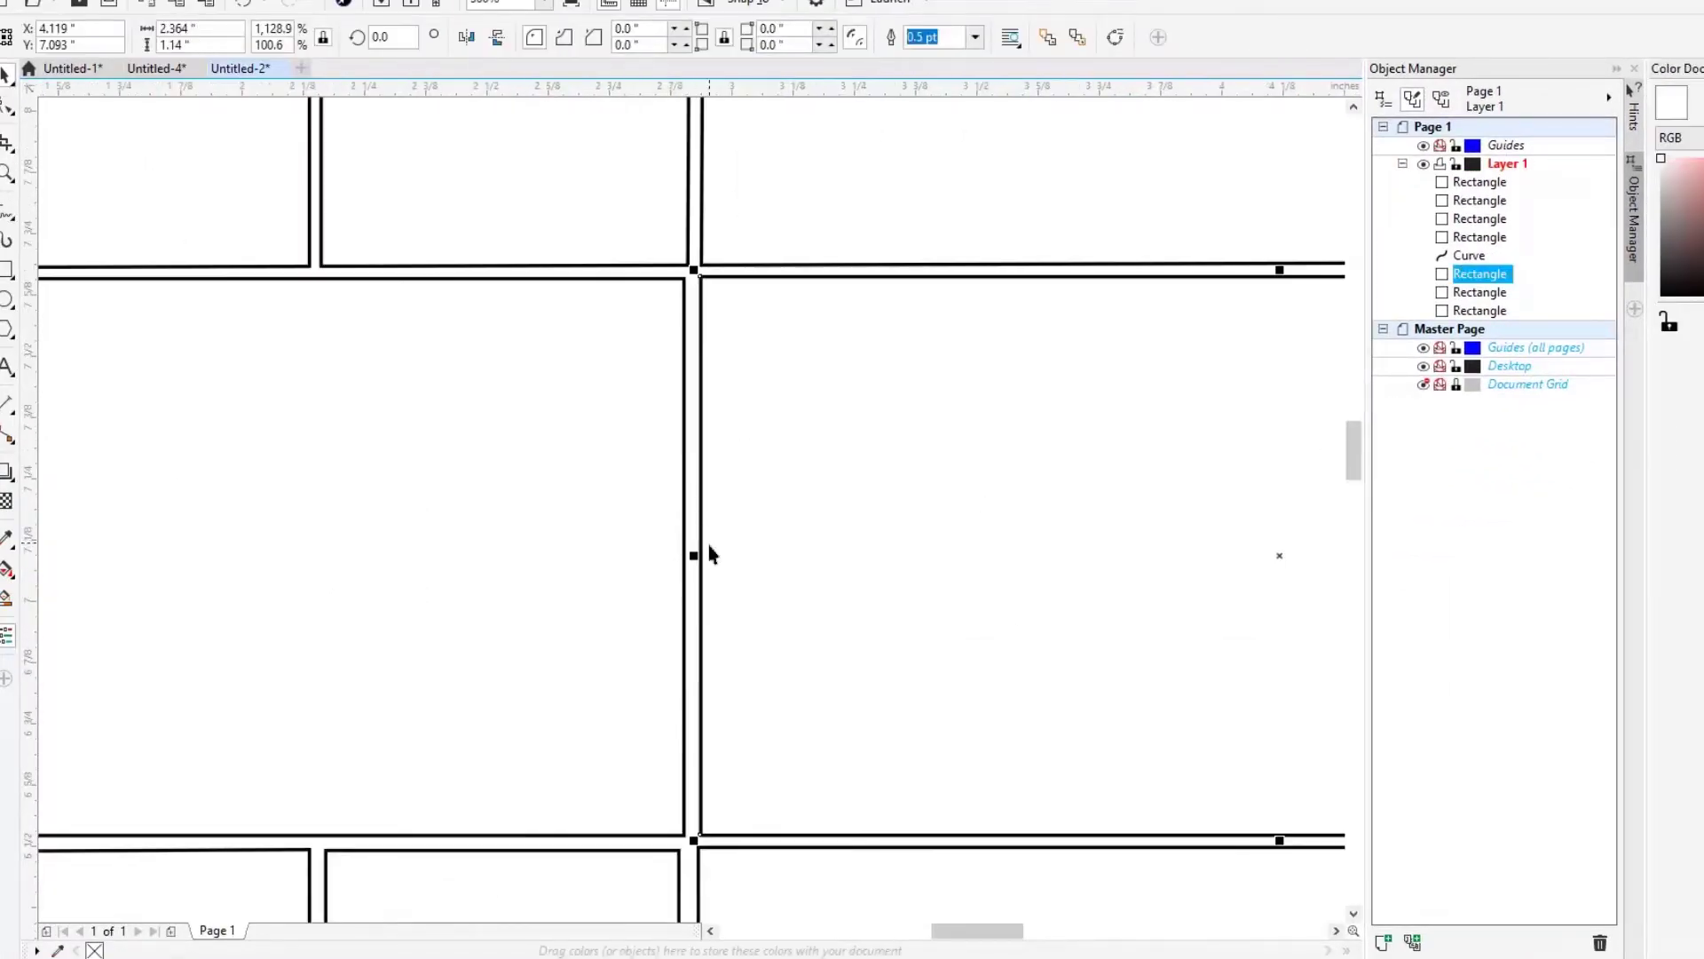
pyautogui.scroll(1, 686, 566)
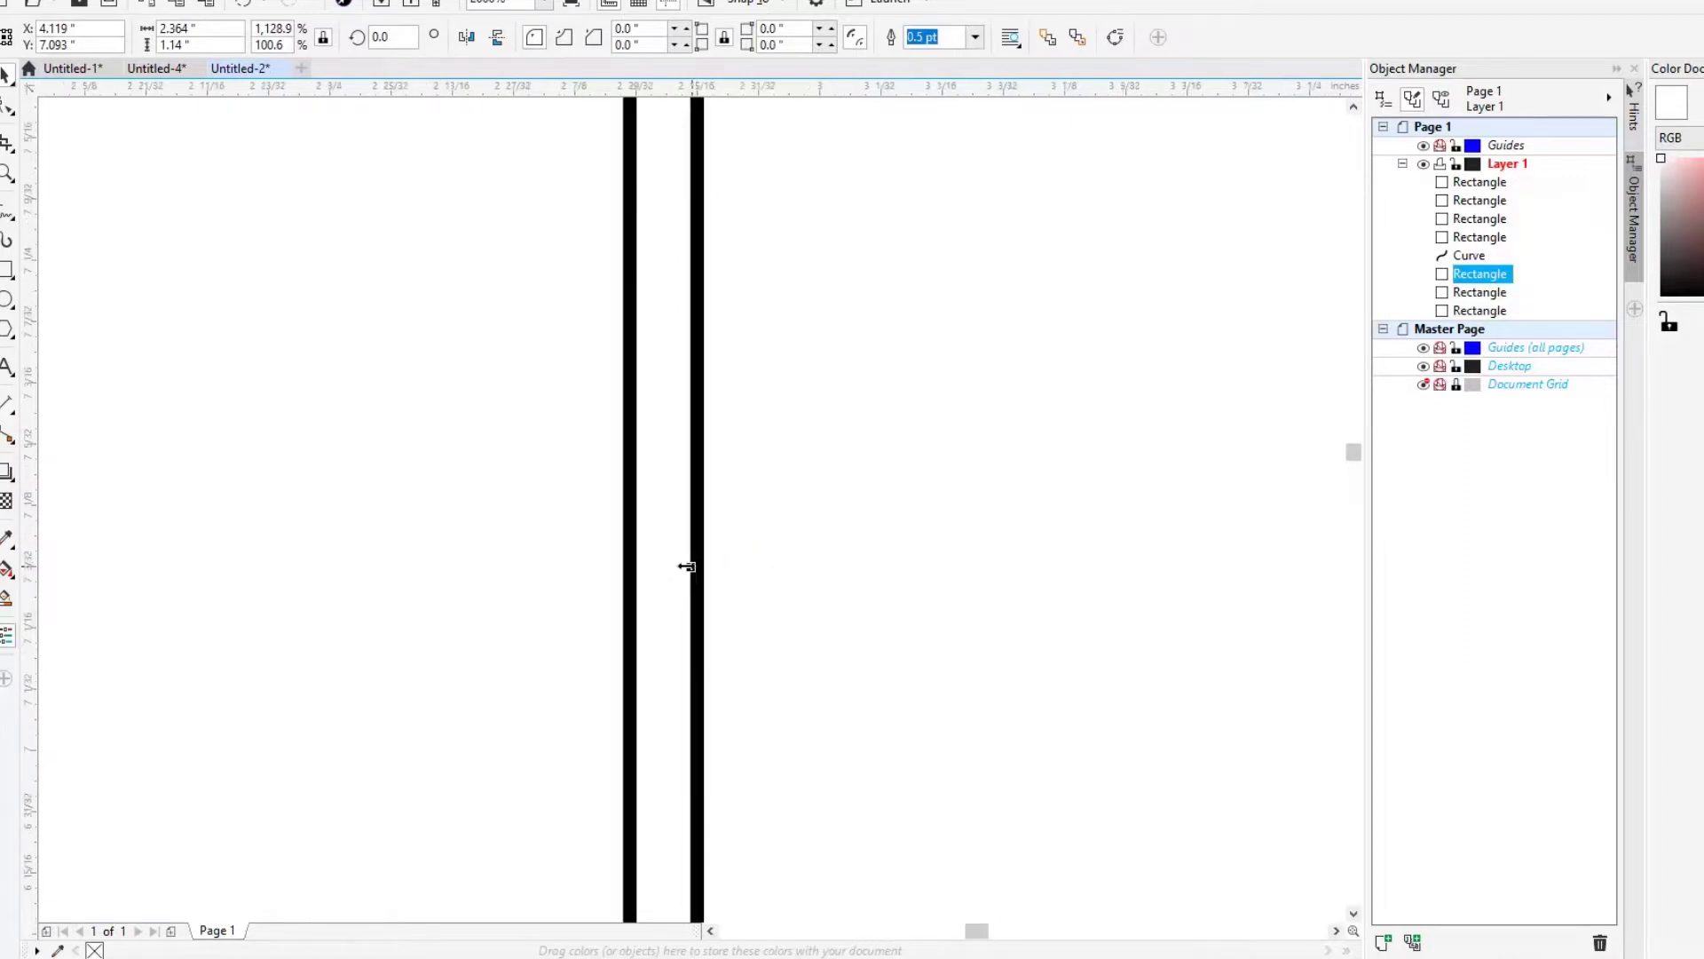
pyautogui.moveTo(686, 567); pyautogui.dragTo(673, 571)
pyautogui.scroll(-3, 673, 571)
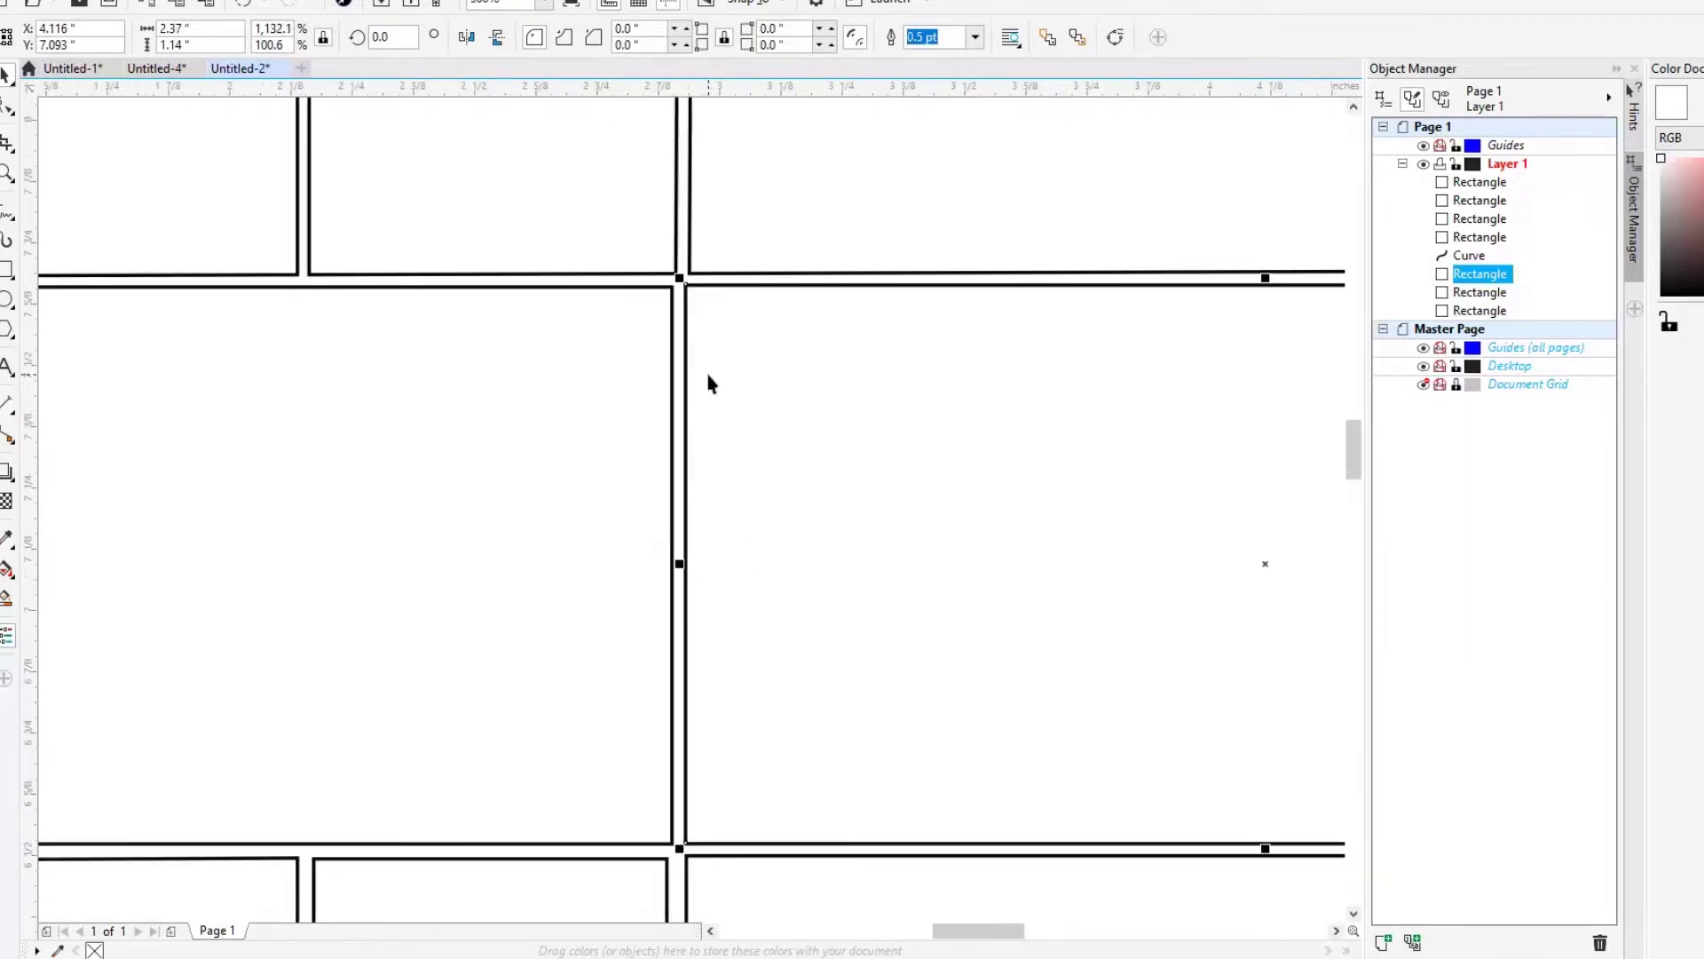
pyautogui.scroll(-1, 711, 381)
pyautogui.scroll(1, 701, 350)
pyautogui.scroll(1, 379, 413)
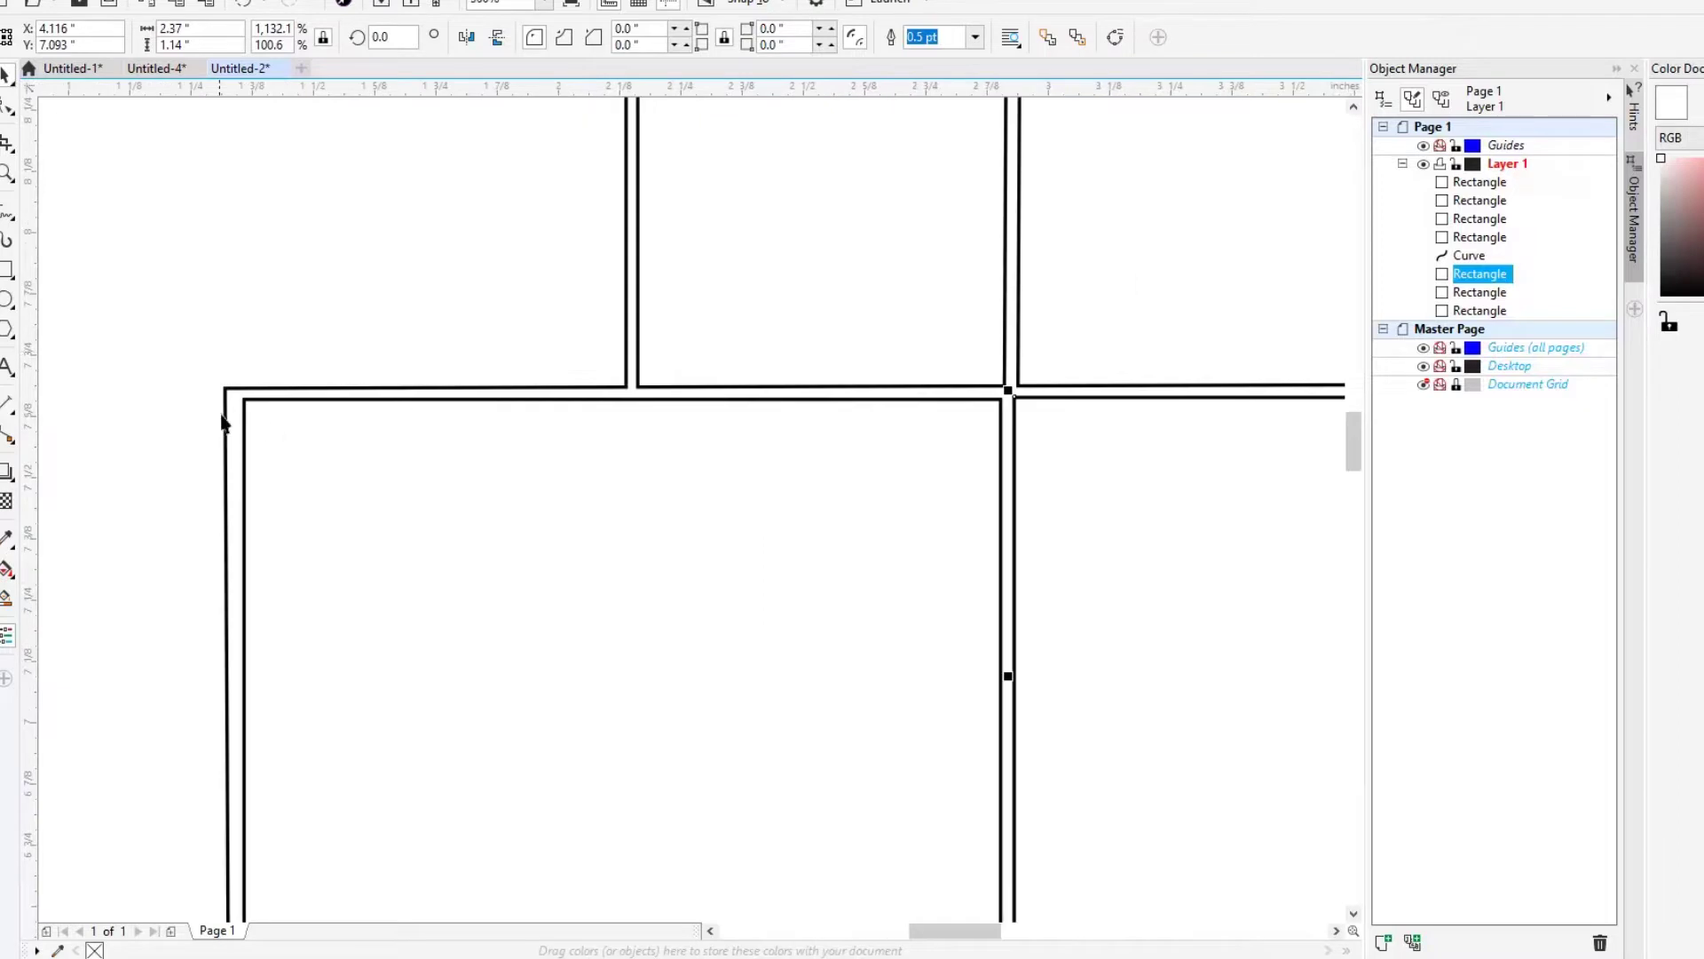
pyautogui.scroll(-1, 265, 467)
pyautogui.scroll(-2, 1186, 595)
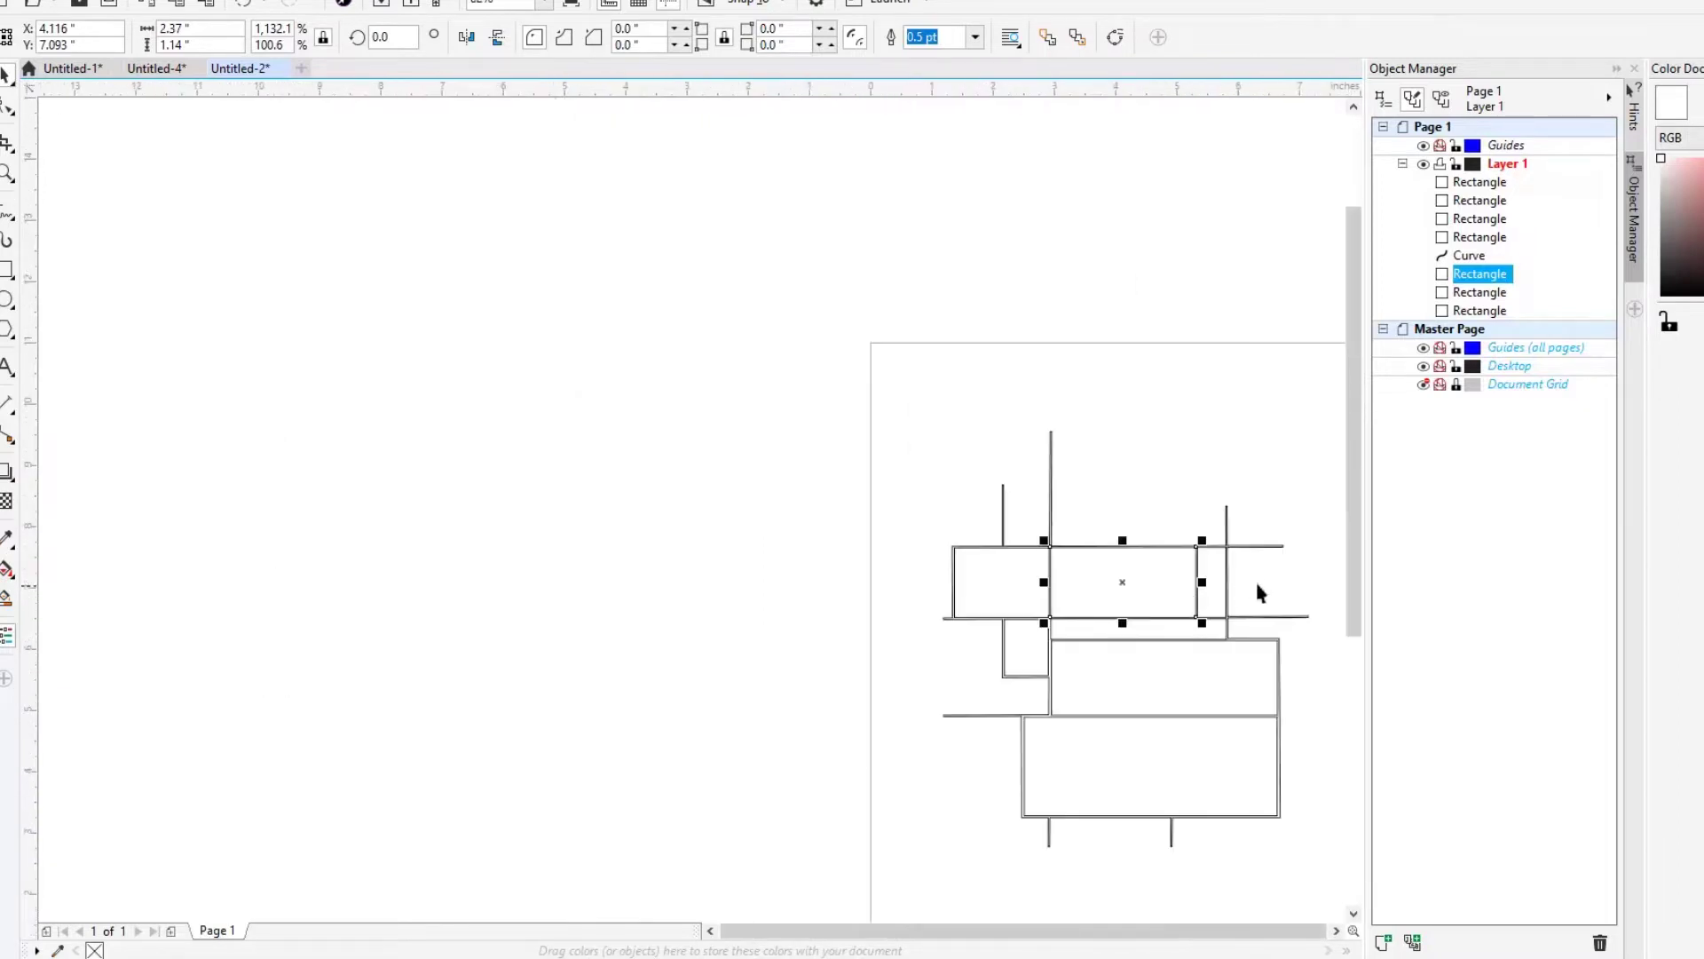
# - Select all the panel-line shapes and set their outline width to hairline
pyautogui.scroll(2, 1251, 643)
pyautogui.scroll(2, 1178, 534)
pyautogui.scroll(2, 1134, 588)
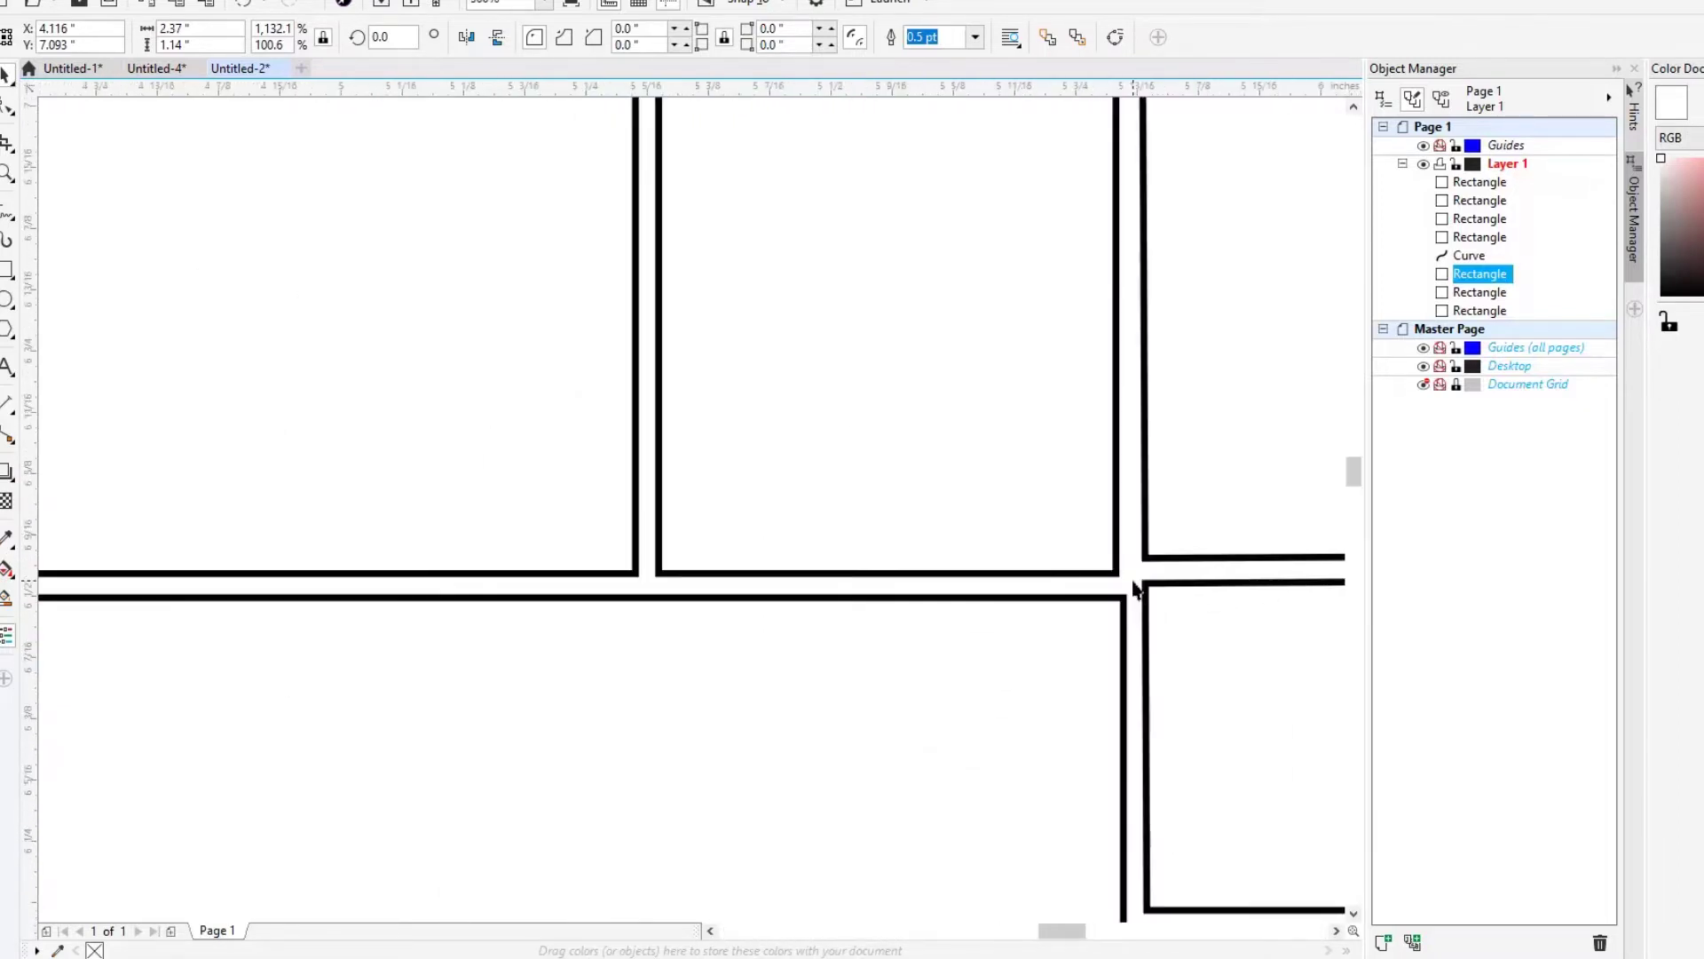
pyautogui.click(1125, 641)
pyautogui.scroll(-1, 1125, 742)
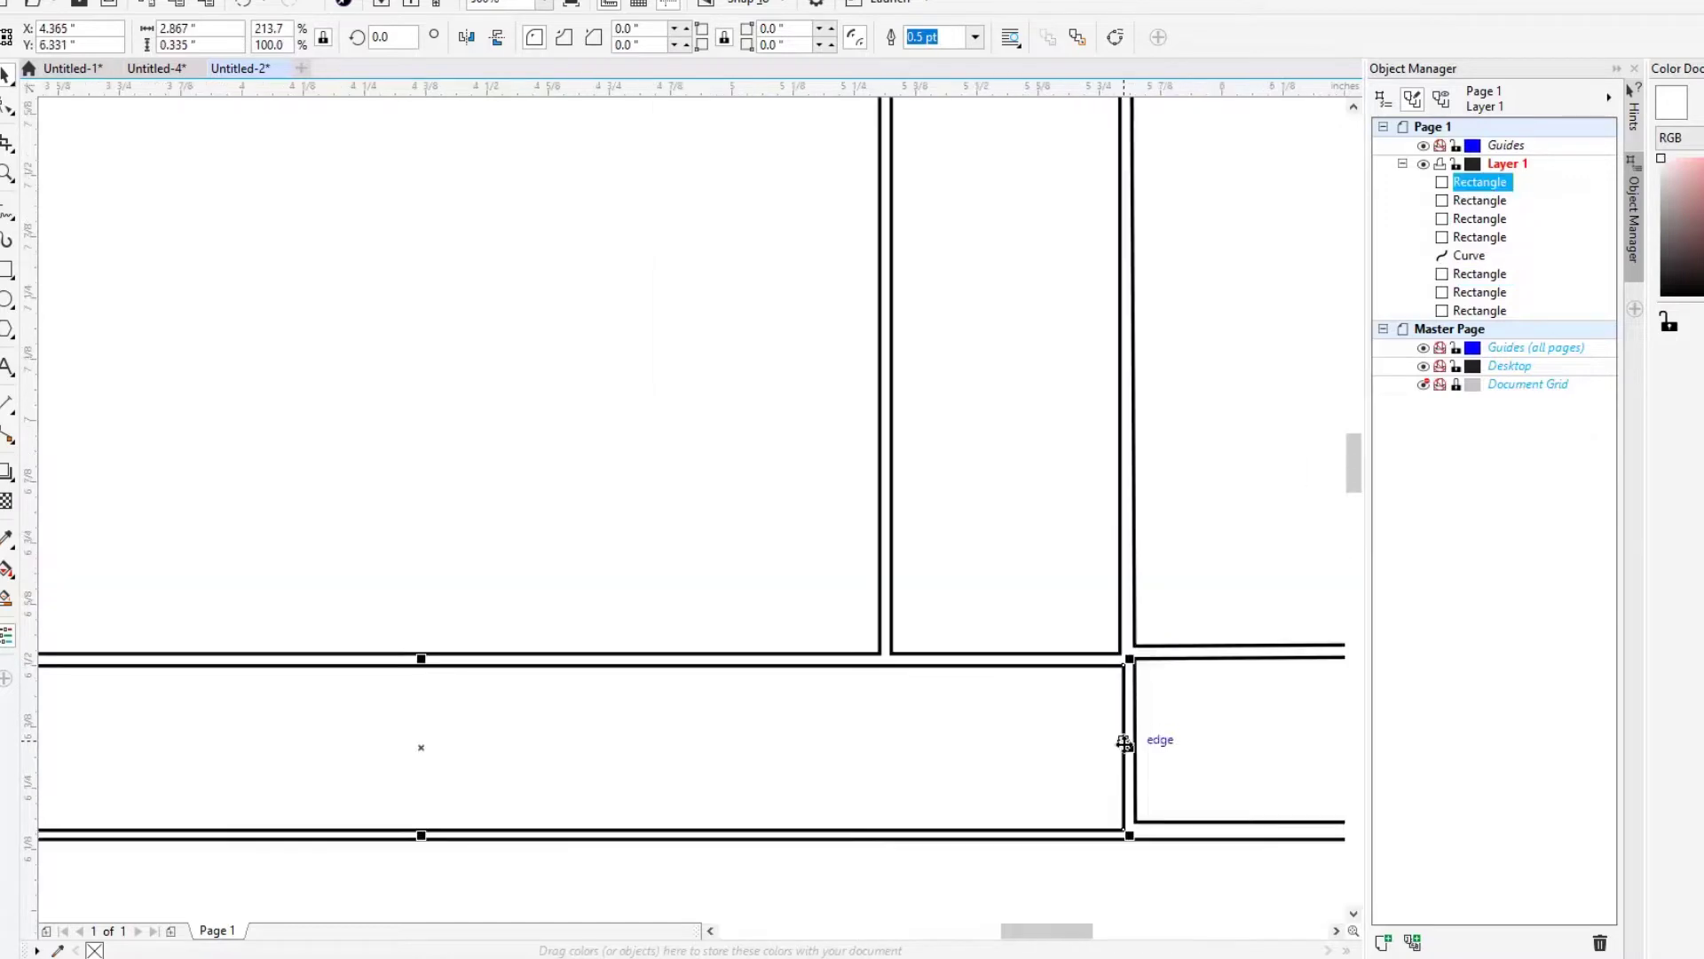
pyautogui.scroll(1, 1126, 753)
pyautogui.hotkey('ctrl', 'a')
pyautogui.scroll(-3, 1046, 449)
pyautogui.scroll(2, 688, 342)
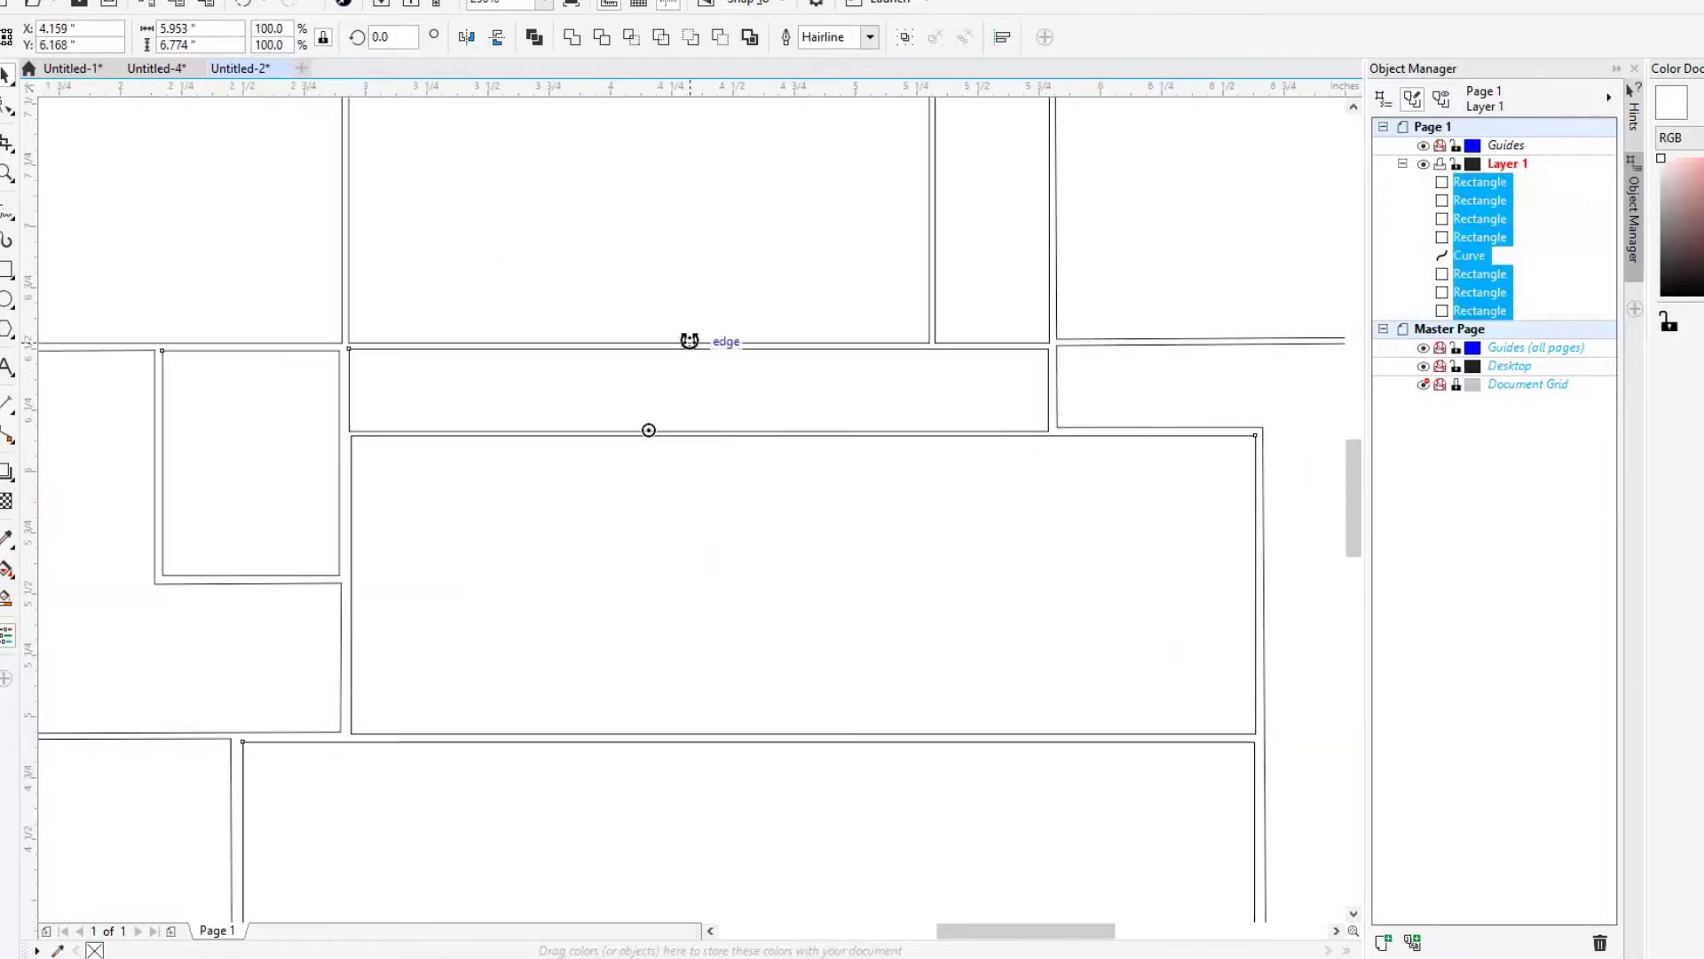
pyautogui.scroll(-3, 639, 343)
pyautogui.click(1056, 344)
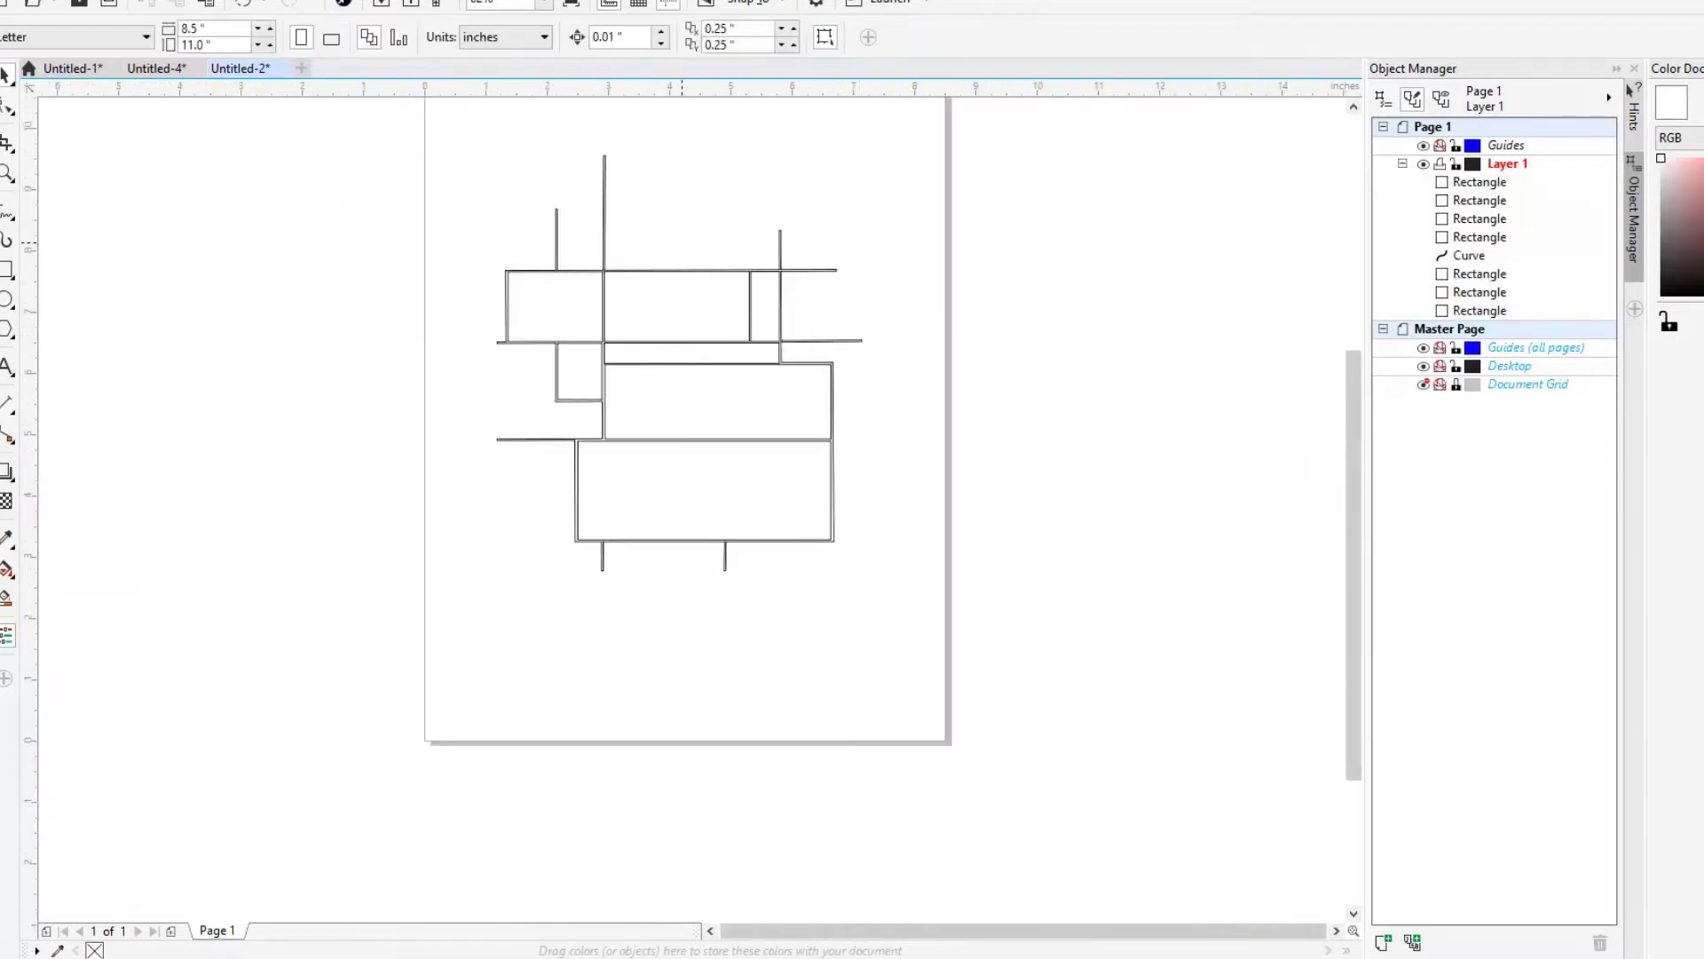
# - Save the drawing as an SVG - Scalable Vector Graphics file named panelsample111 in the TINKERCADTUTORIALSCRIS folder
pyautogui.click(16, 2)
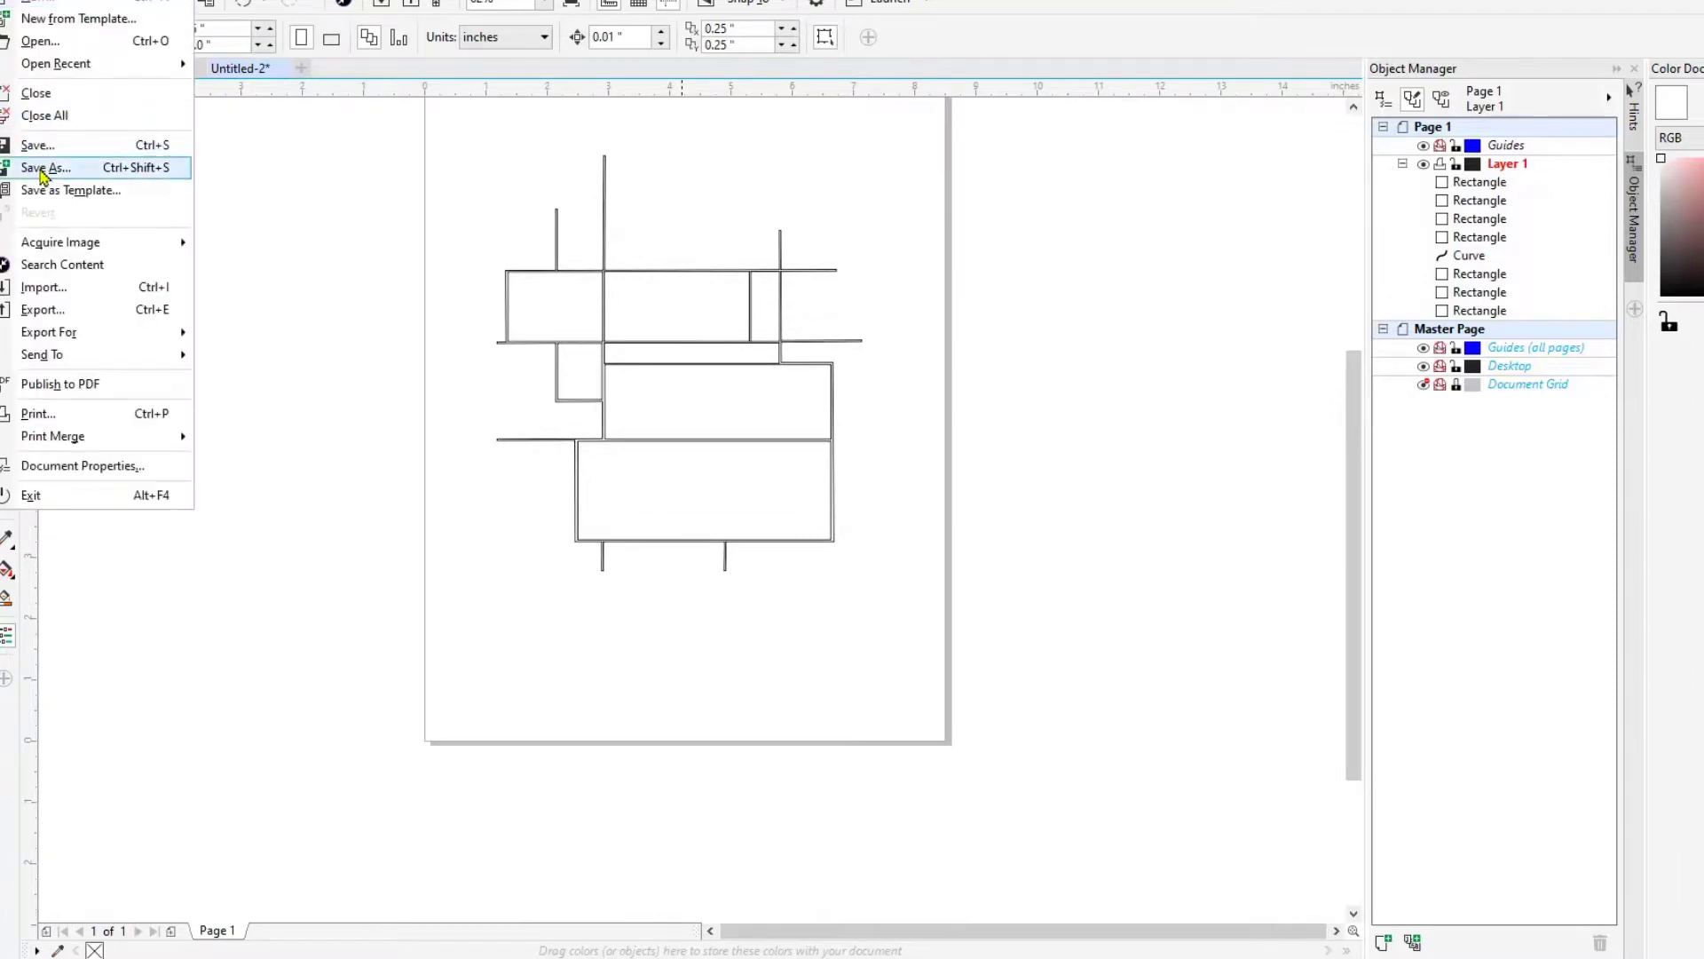
pyautogui.click(42, 169)
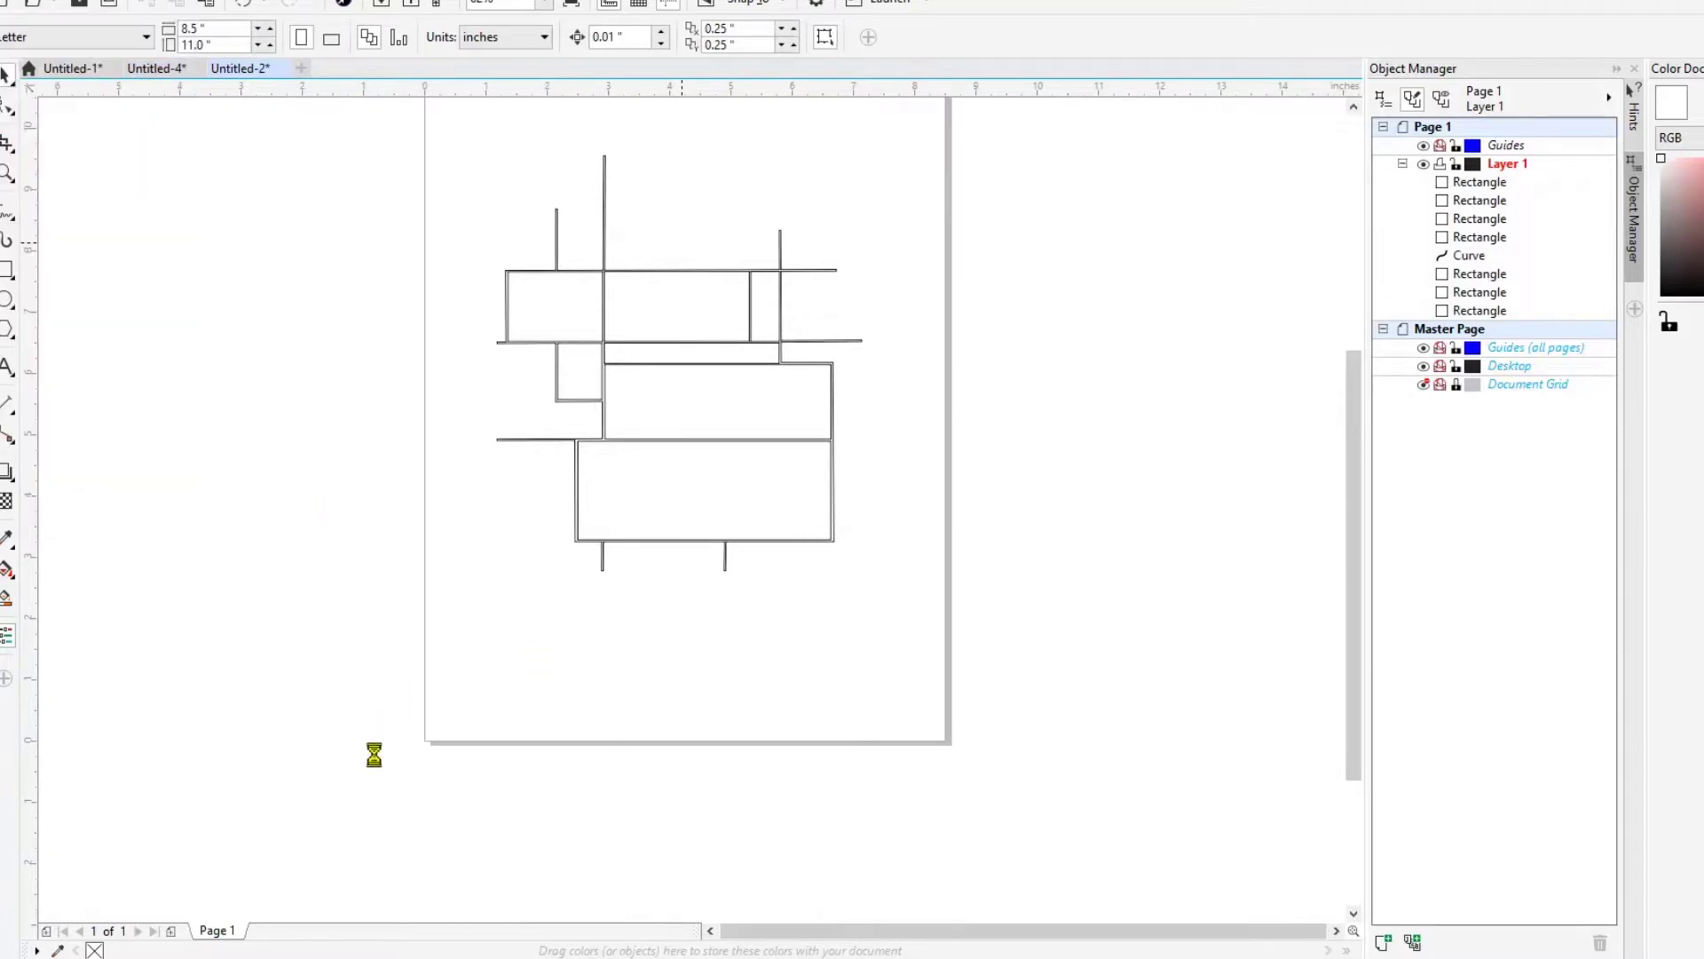
pyautogui.click(383, 810)
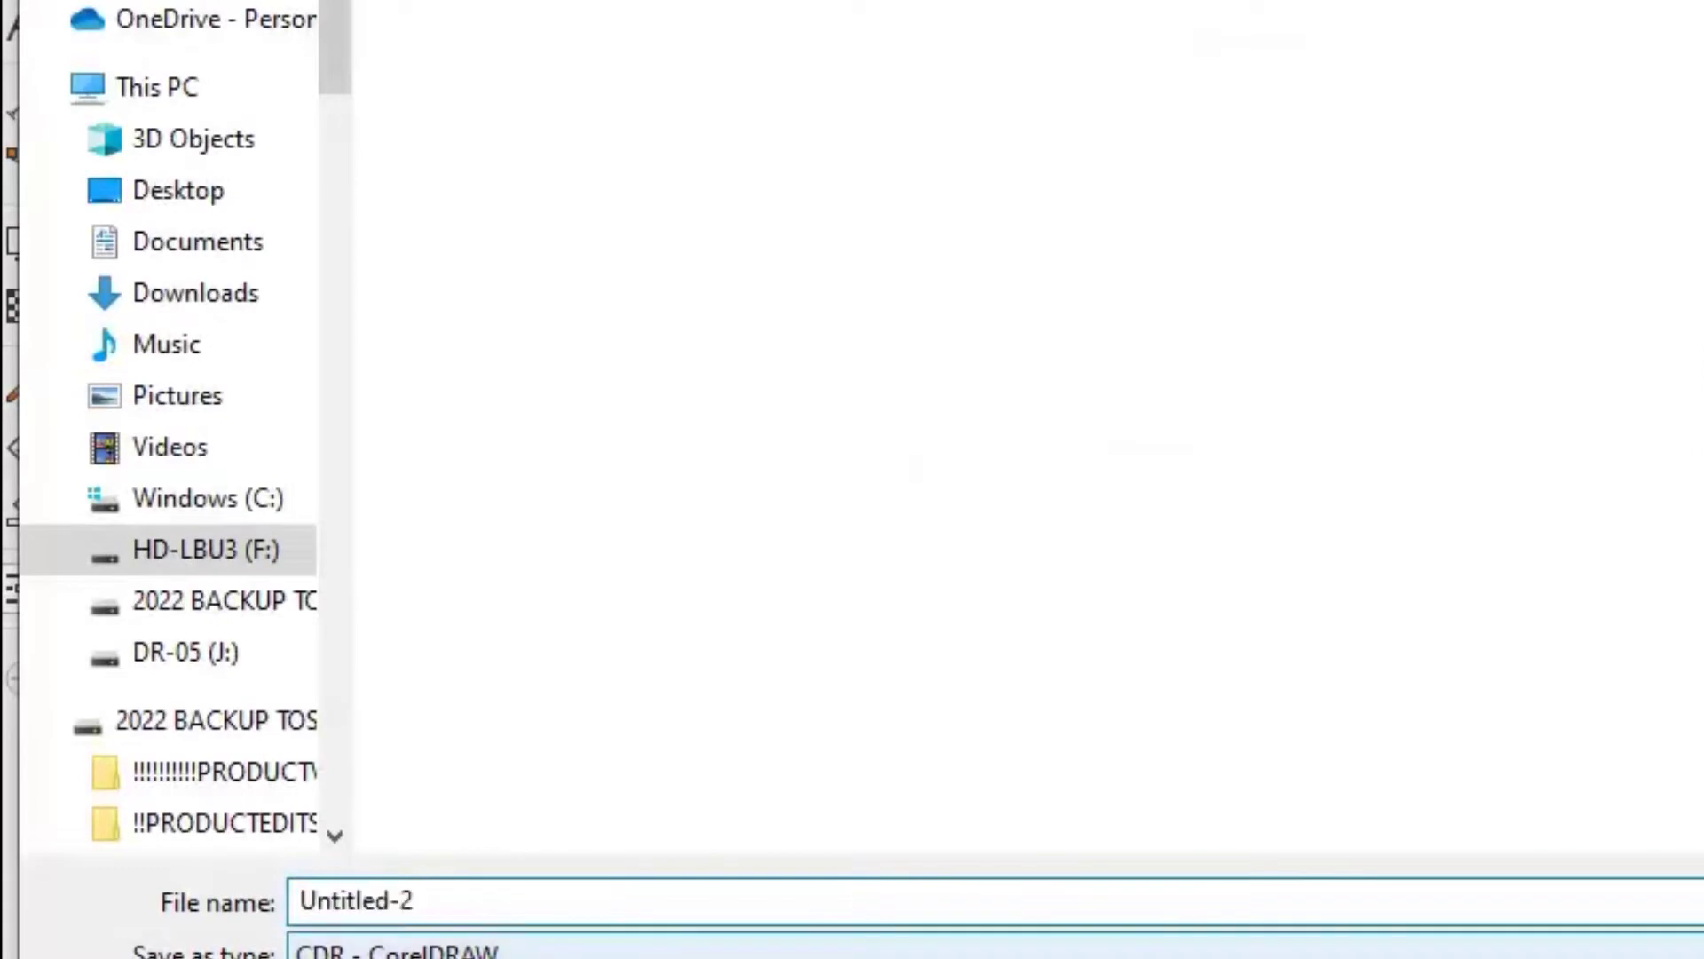
pyautogui.click(426, 948)
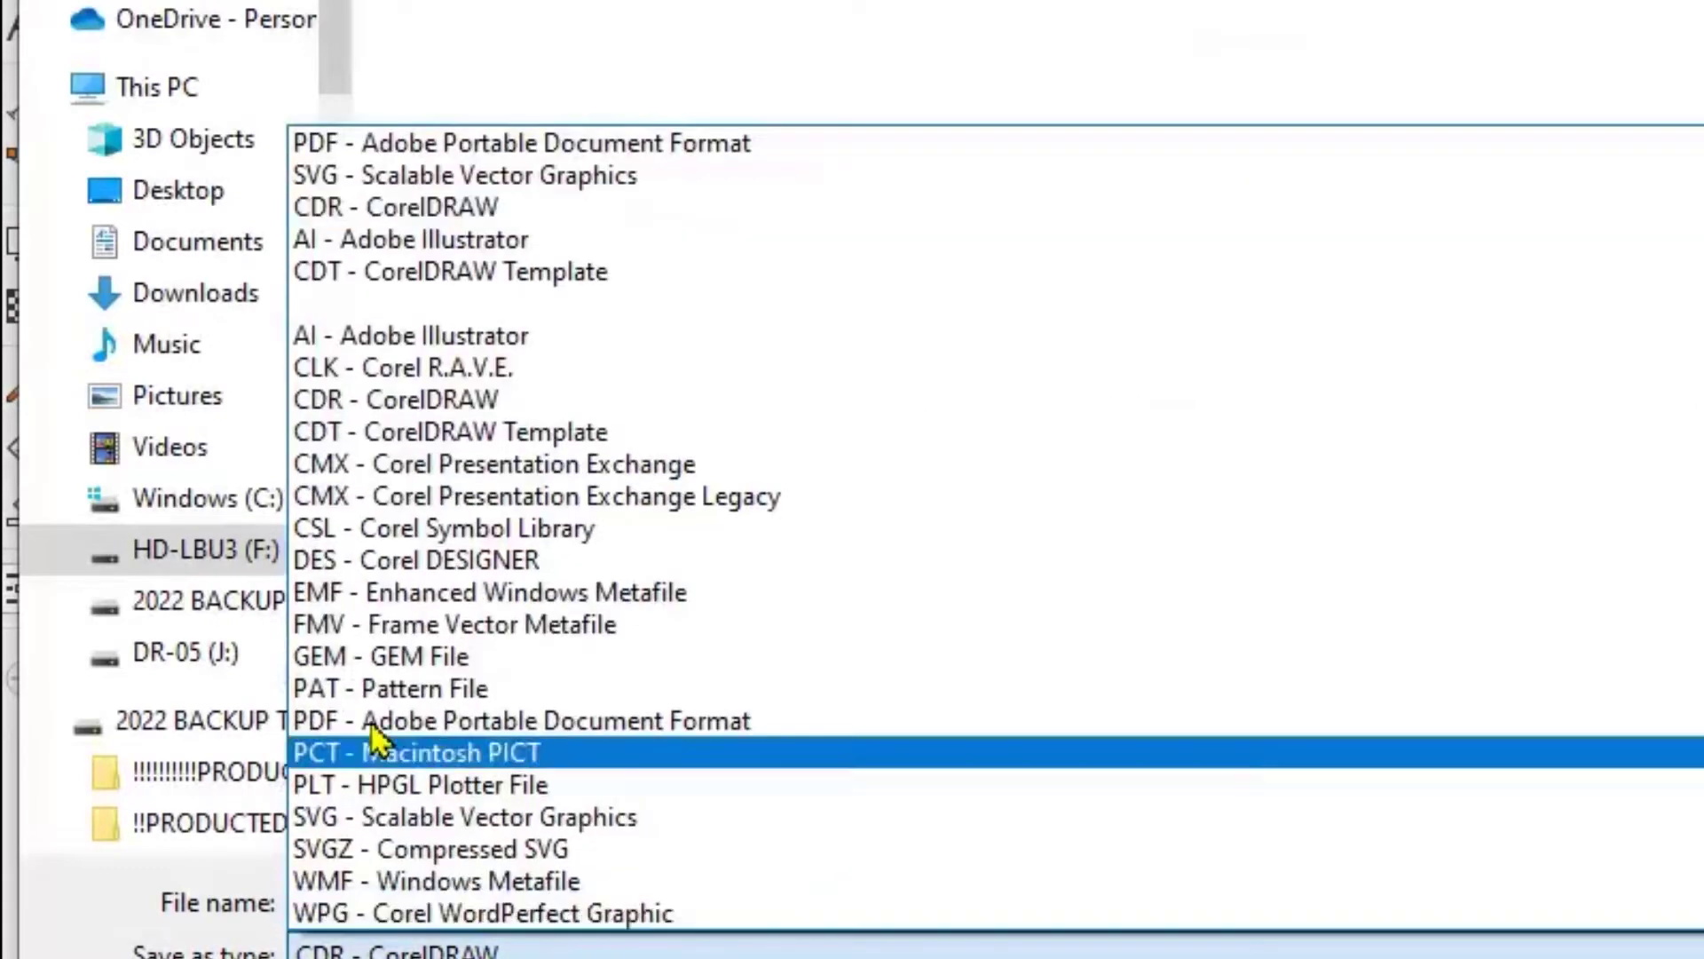
pyautogui.click(324, 176)
pyautogui.write('panel')
pyautogui.write('sample111')
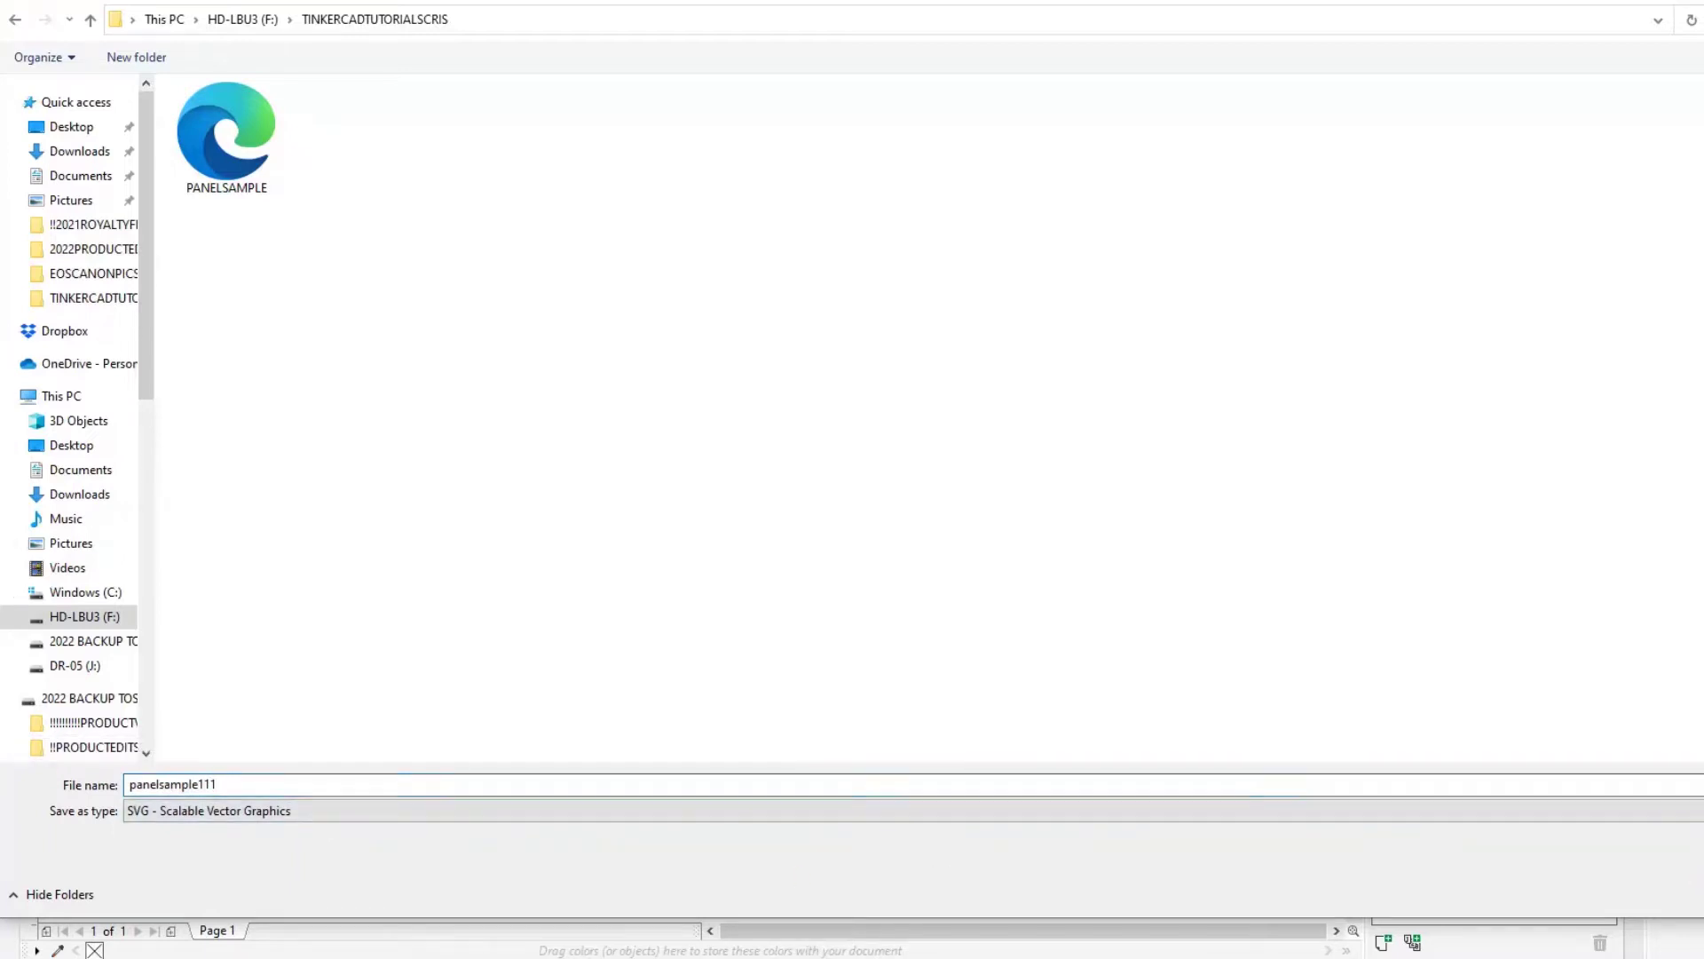
pyautogui.press('Return')
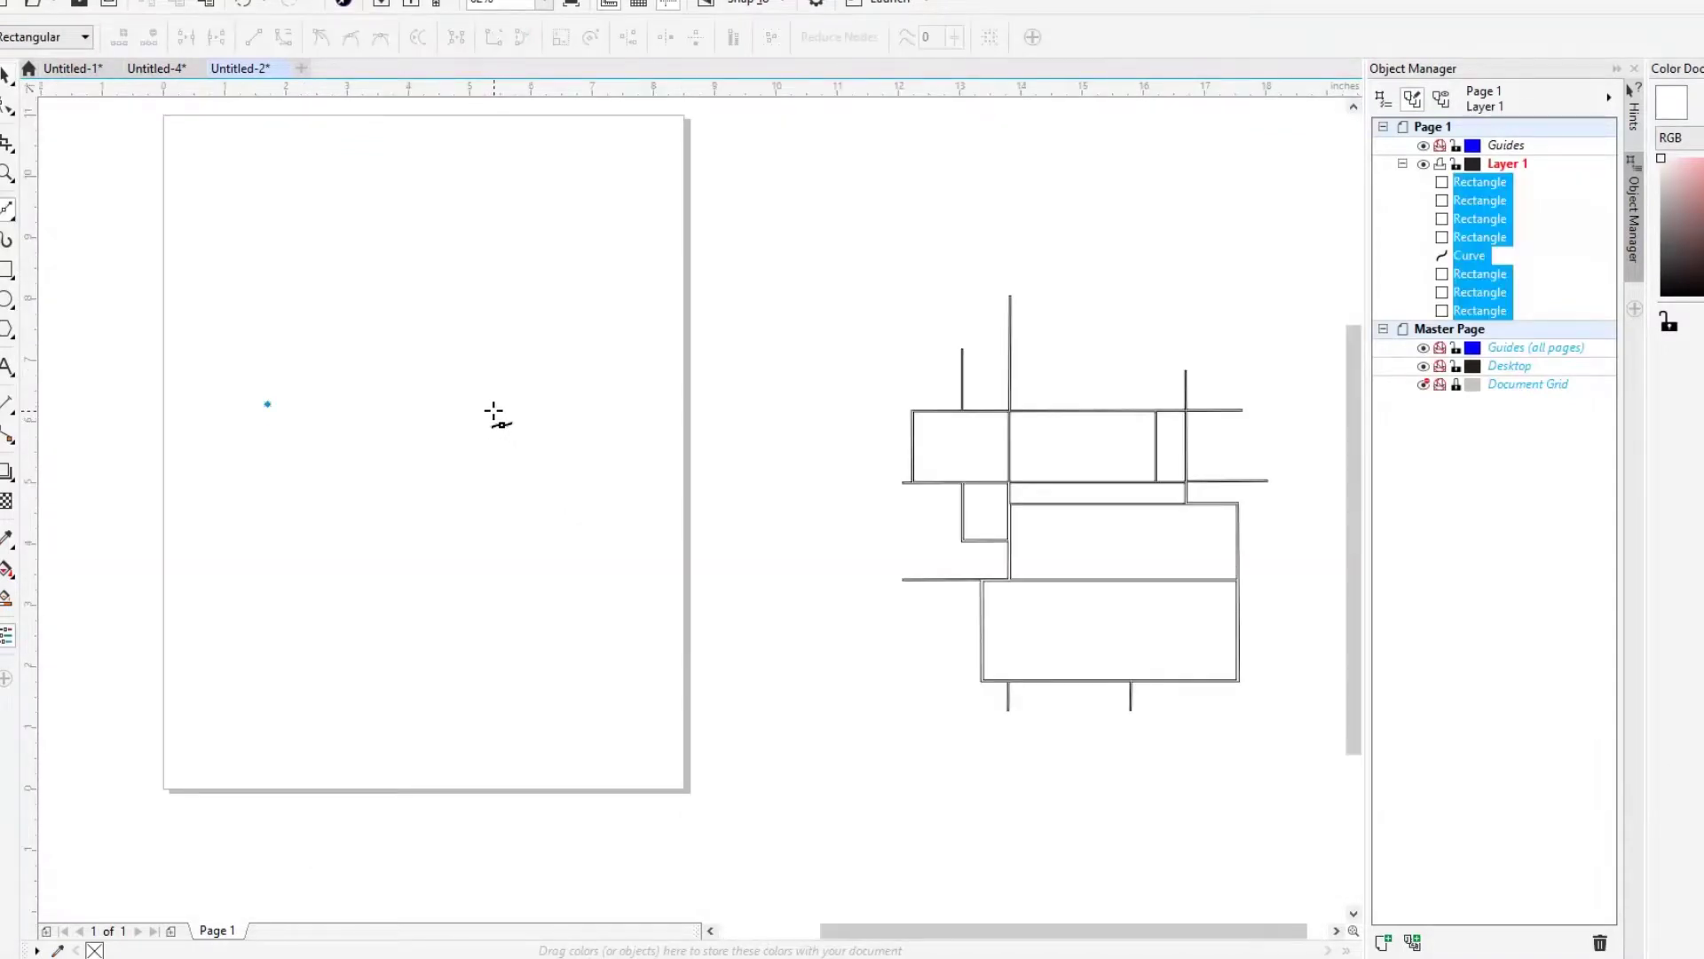
# - Draw a closed plate outline about 3.8 in wide with an arched upper edge, short sides and a straight base
pyautogui.moveTo(494, 412); pyautogui.dragTo(607, 512)
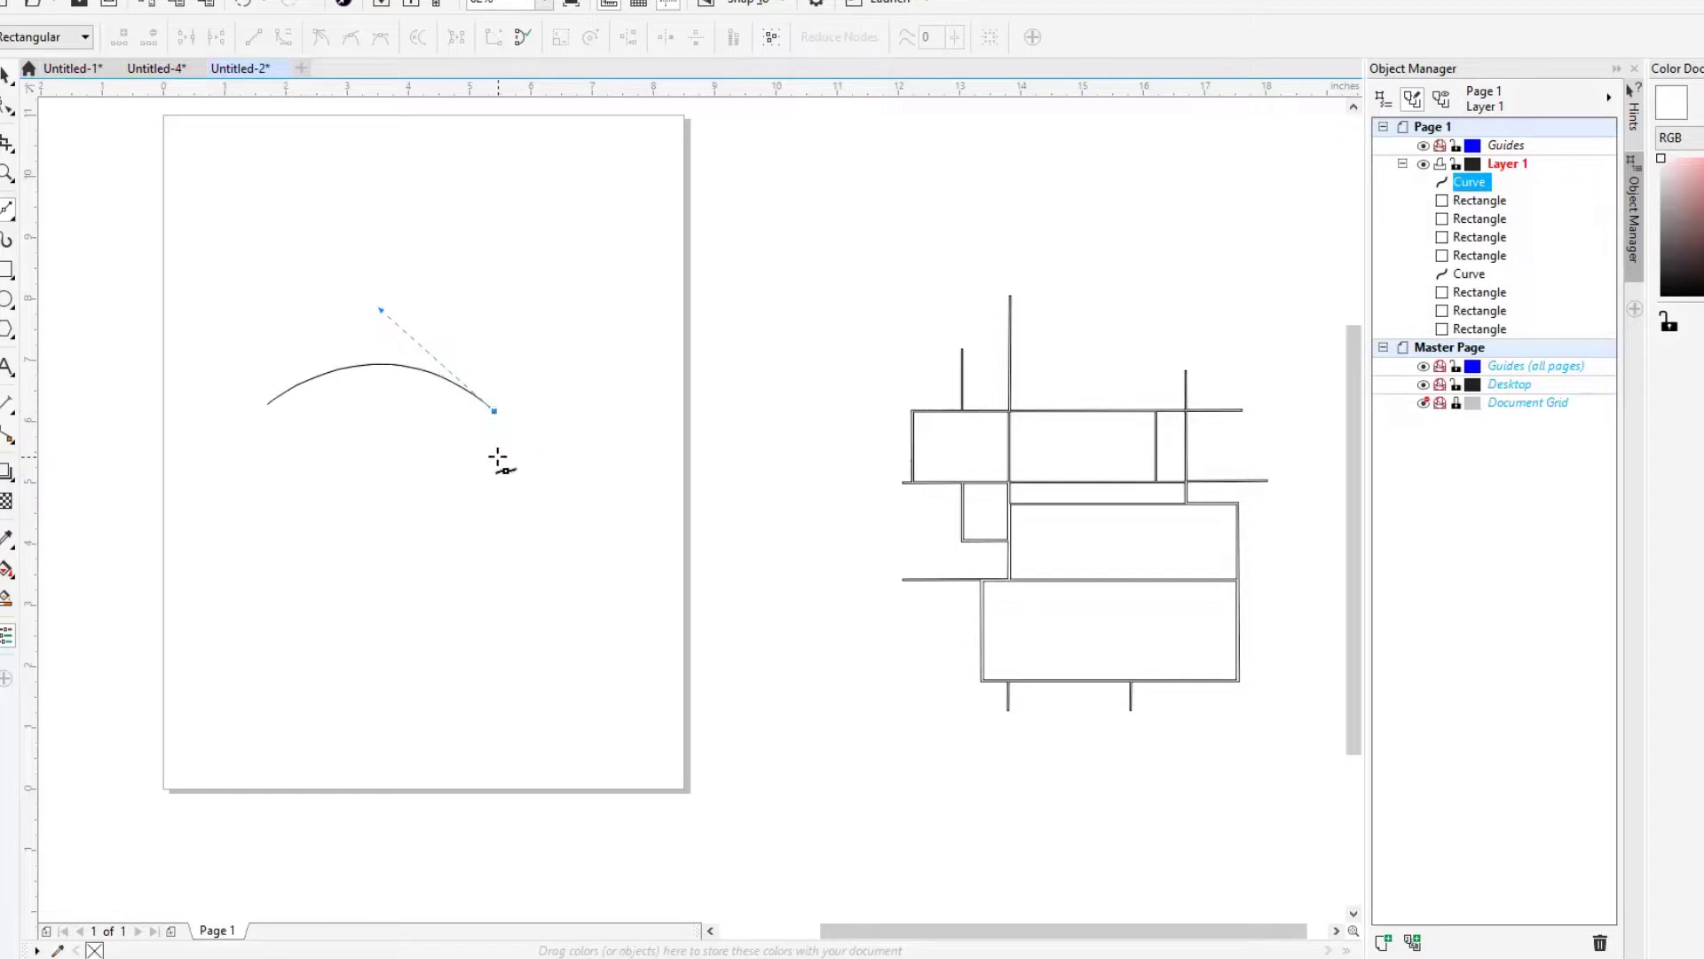
pyautogui.click(499, 460)
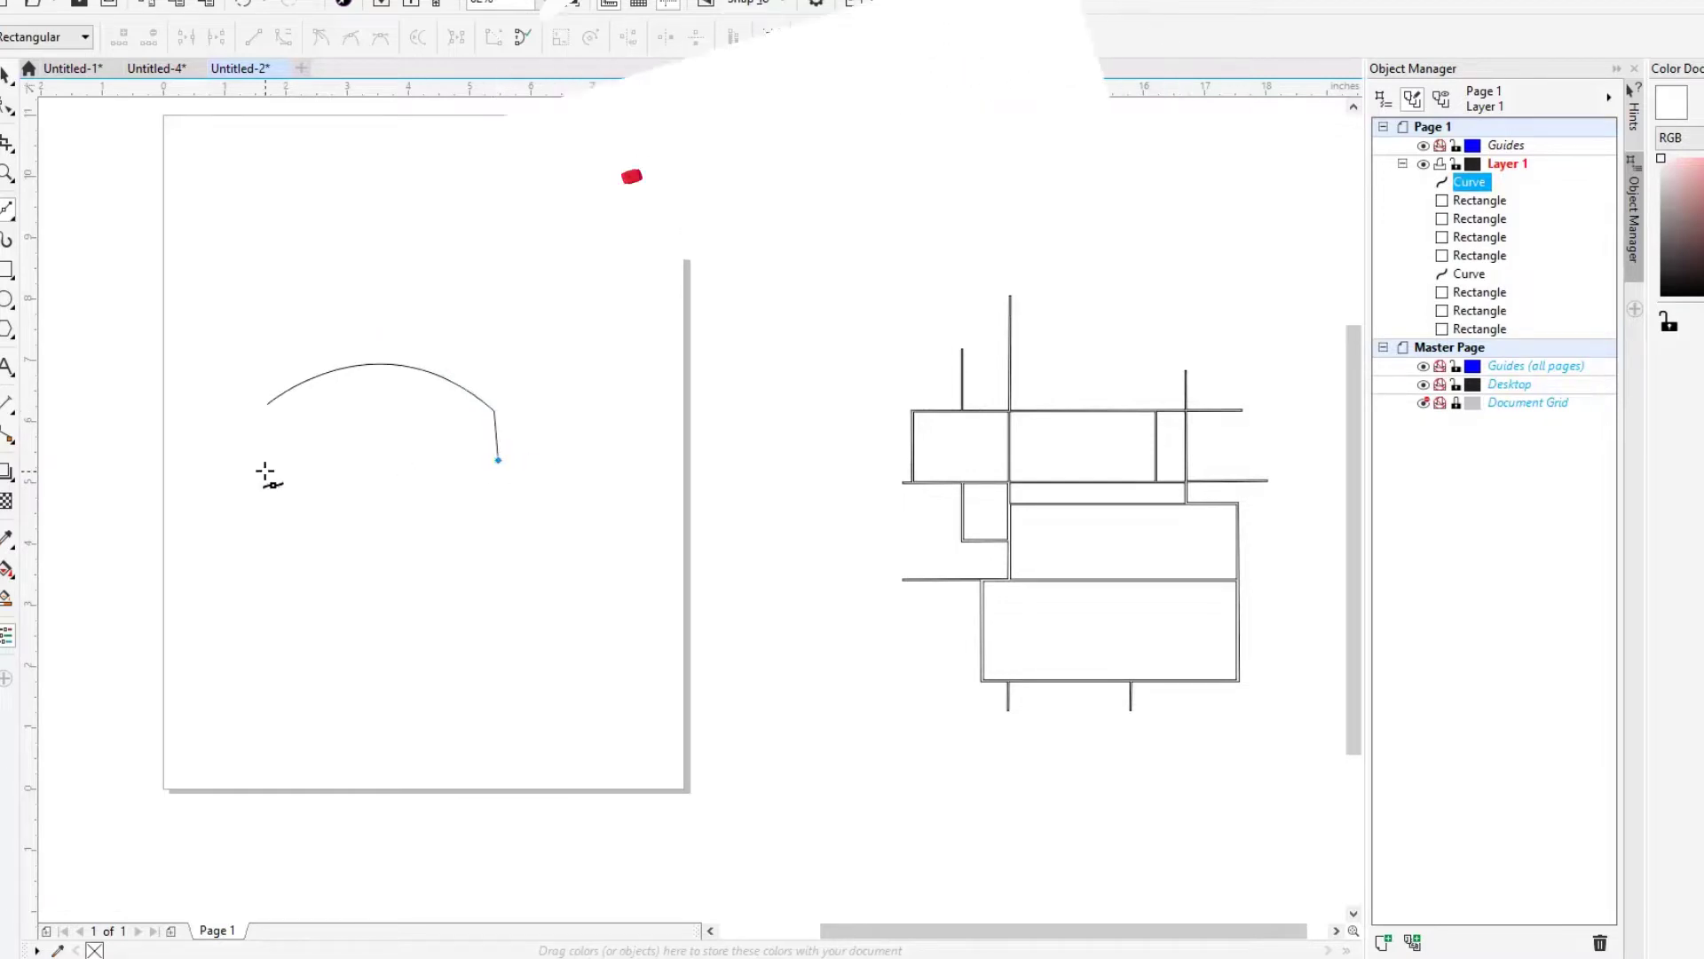
pyautogui.click(270, 467)
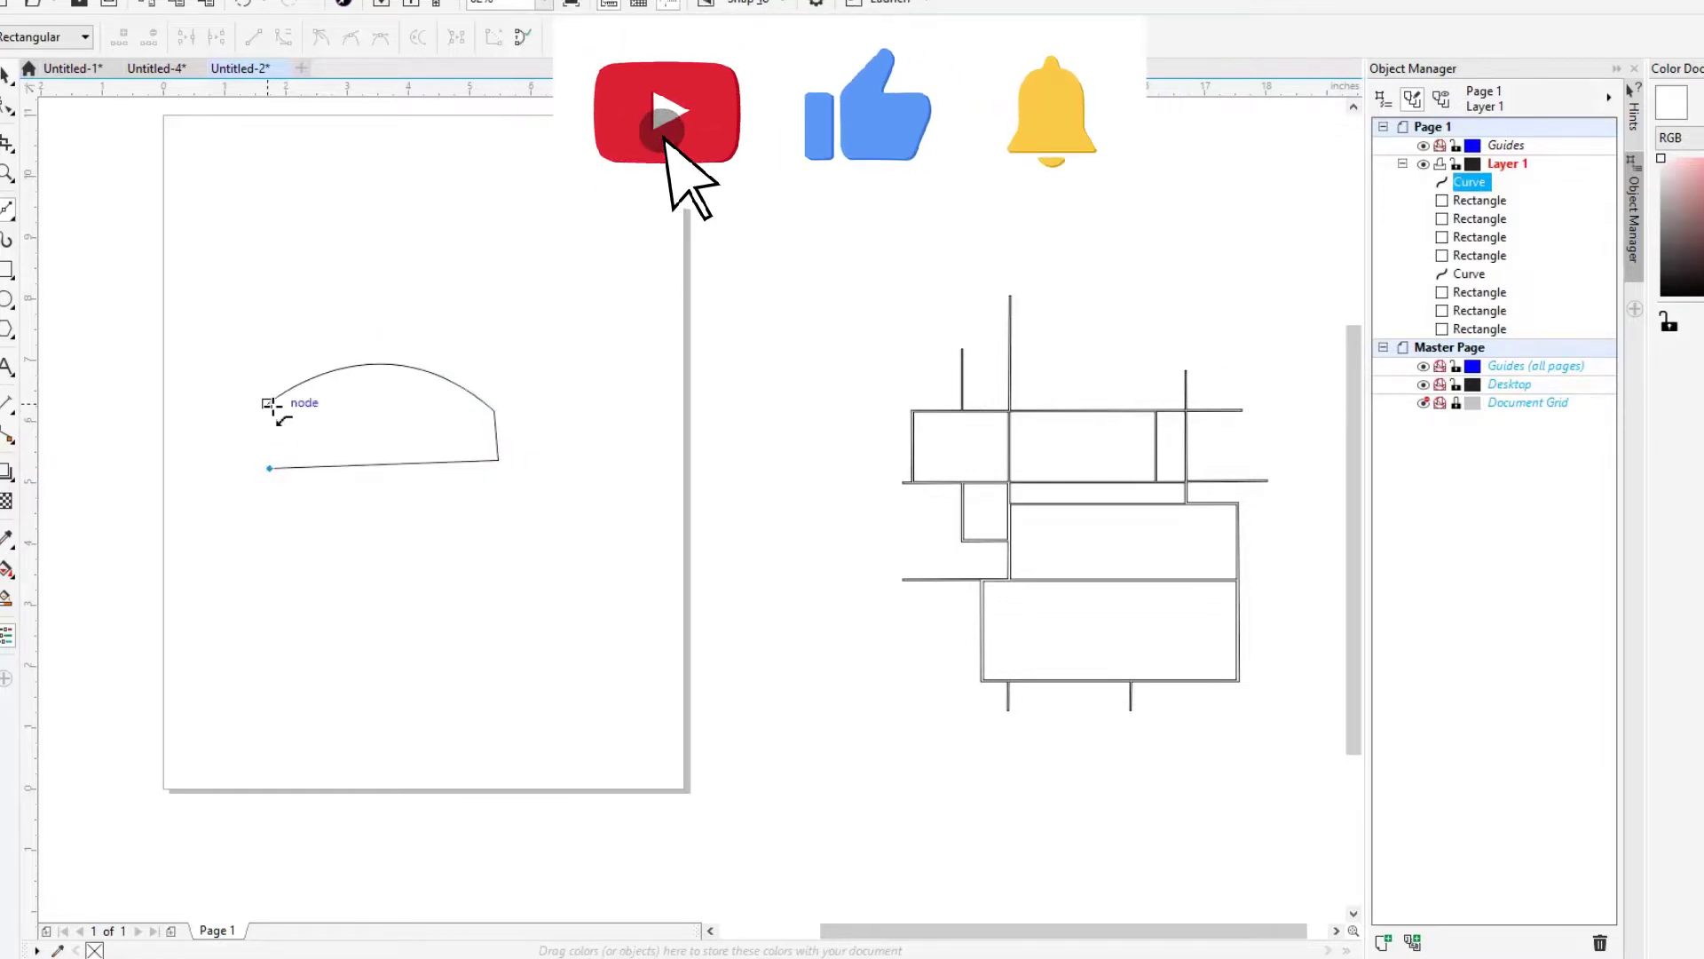
pyautogui.click(268, 404)
# - Raise the lower-left corner node of the arched outline so its base edge runs nearly level
pyautogui.scroll(2, 259, 456)
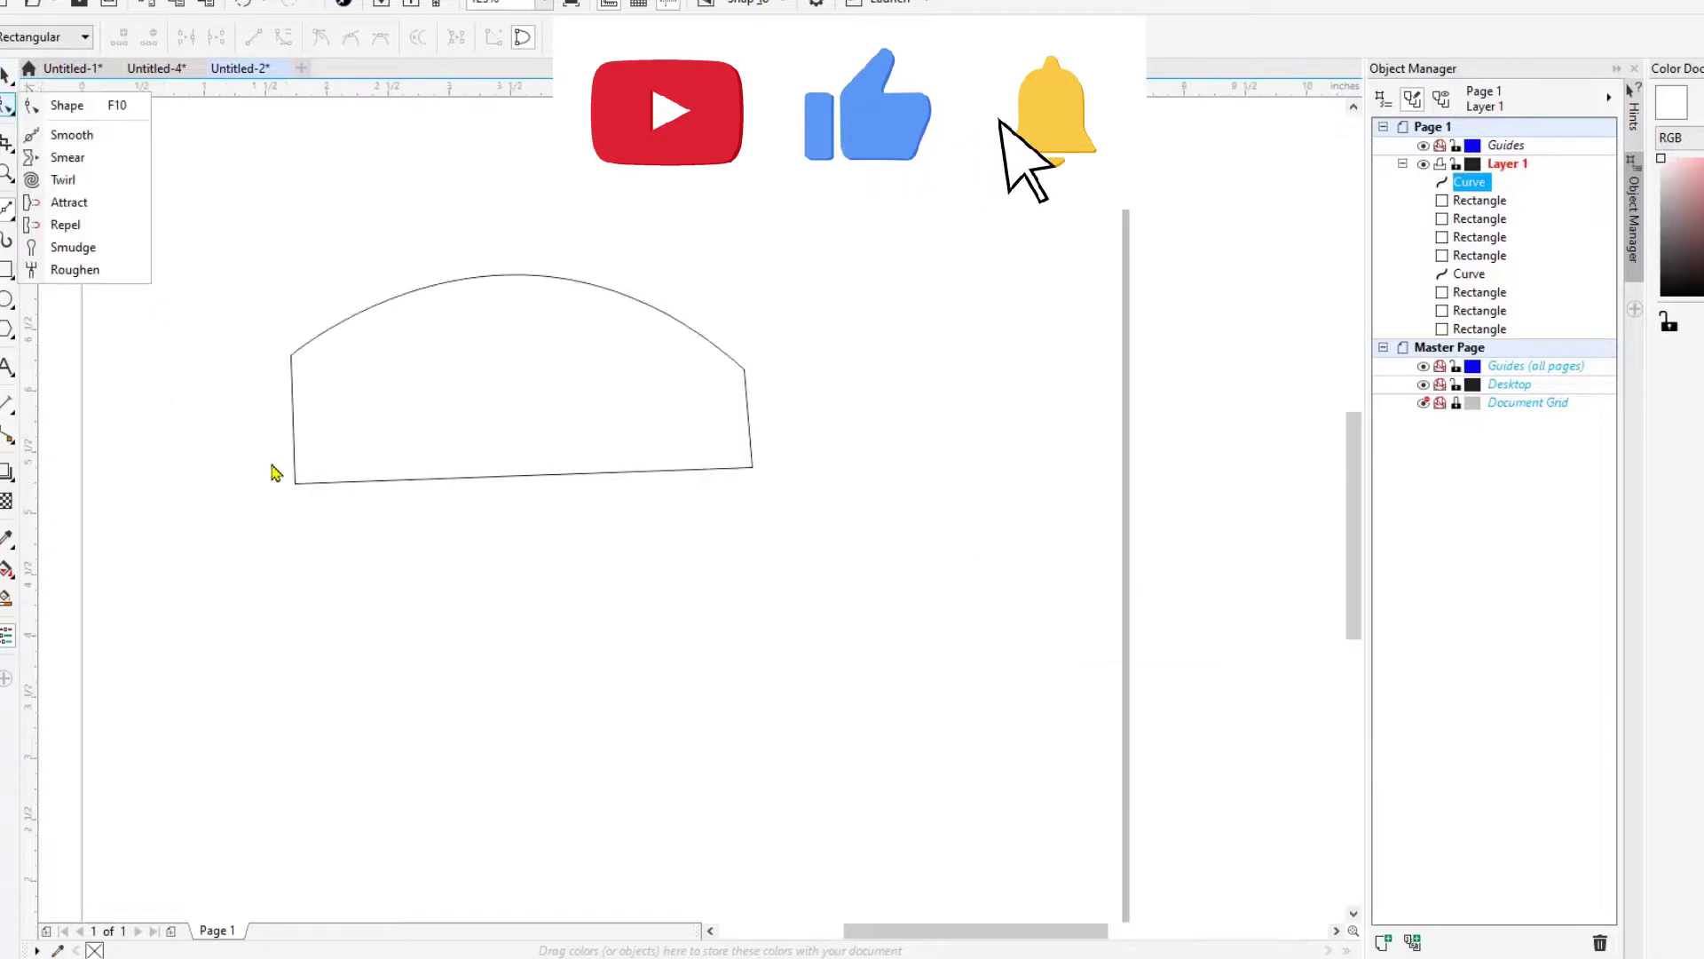
pyautogui.scroll(2, 293, 482)
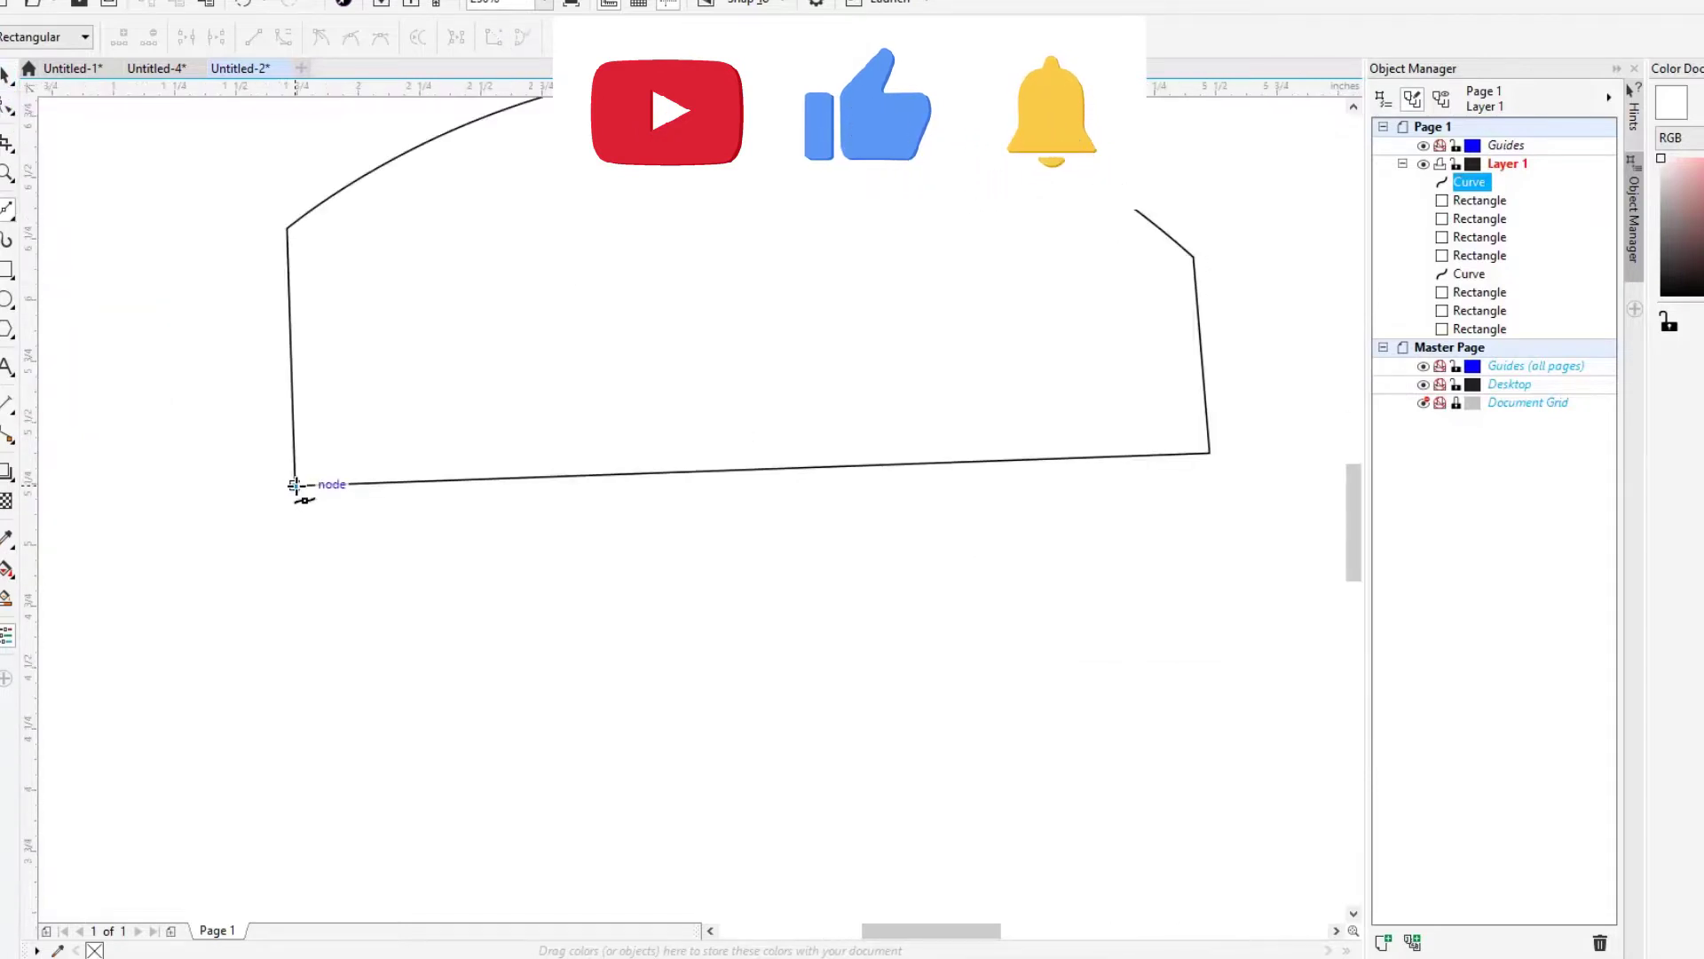
pyautogui.click(294, 482)
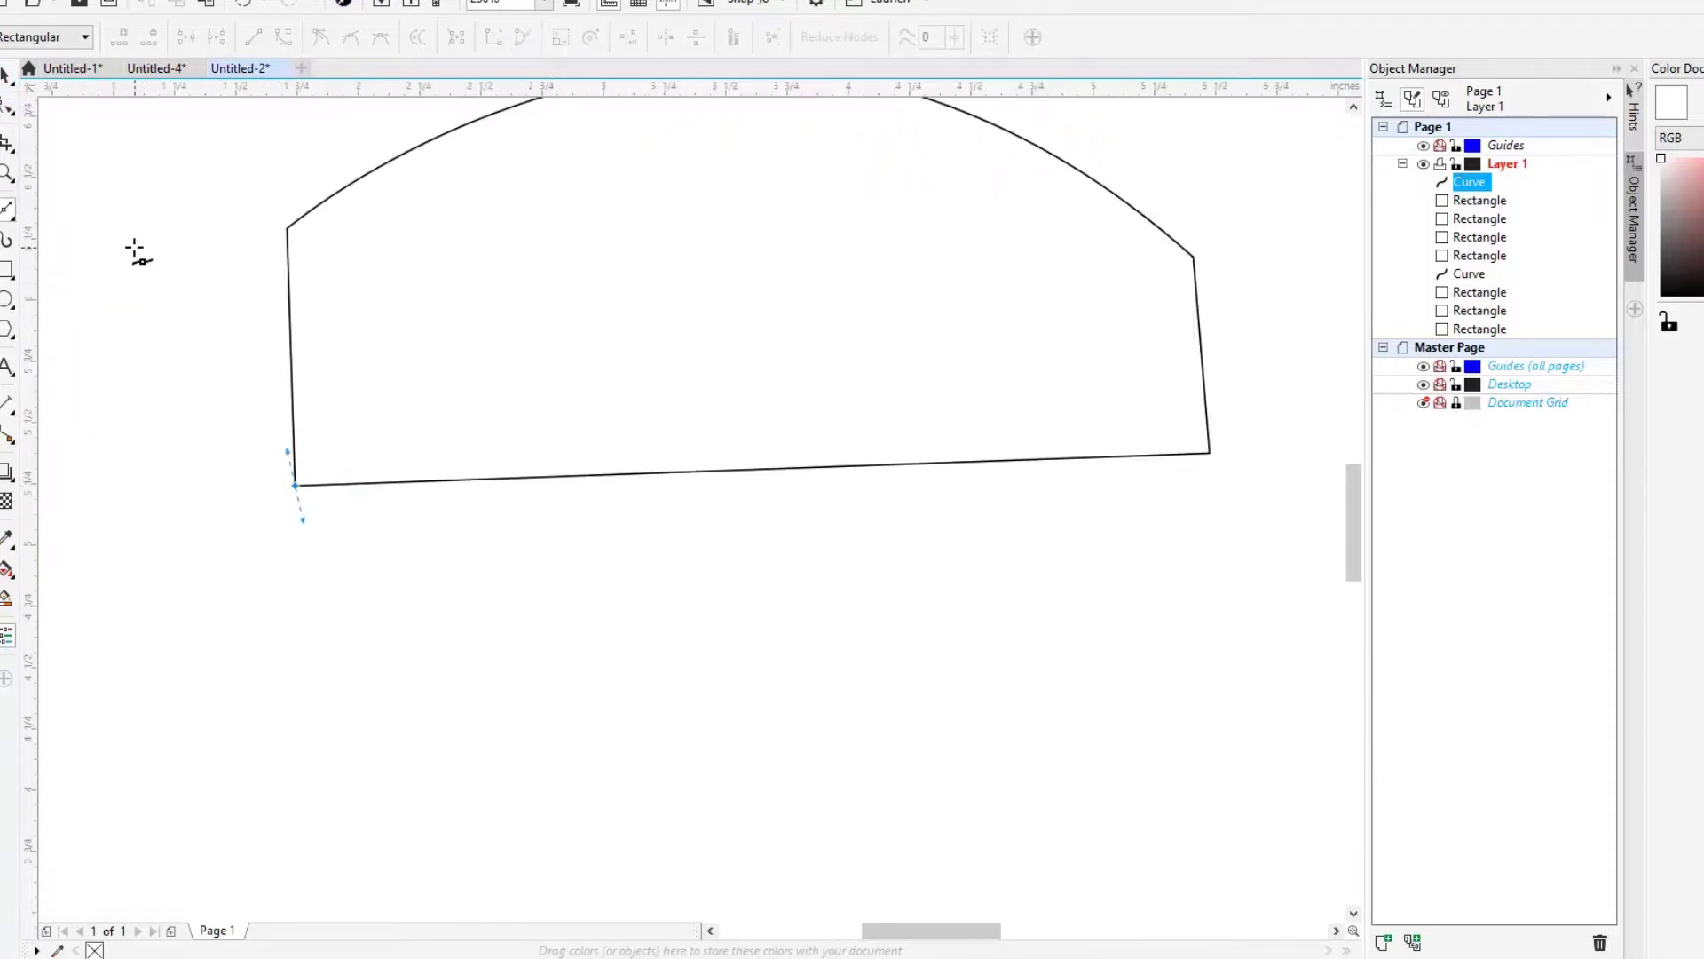
pyautogui.click(269, 492)
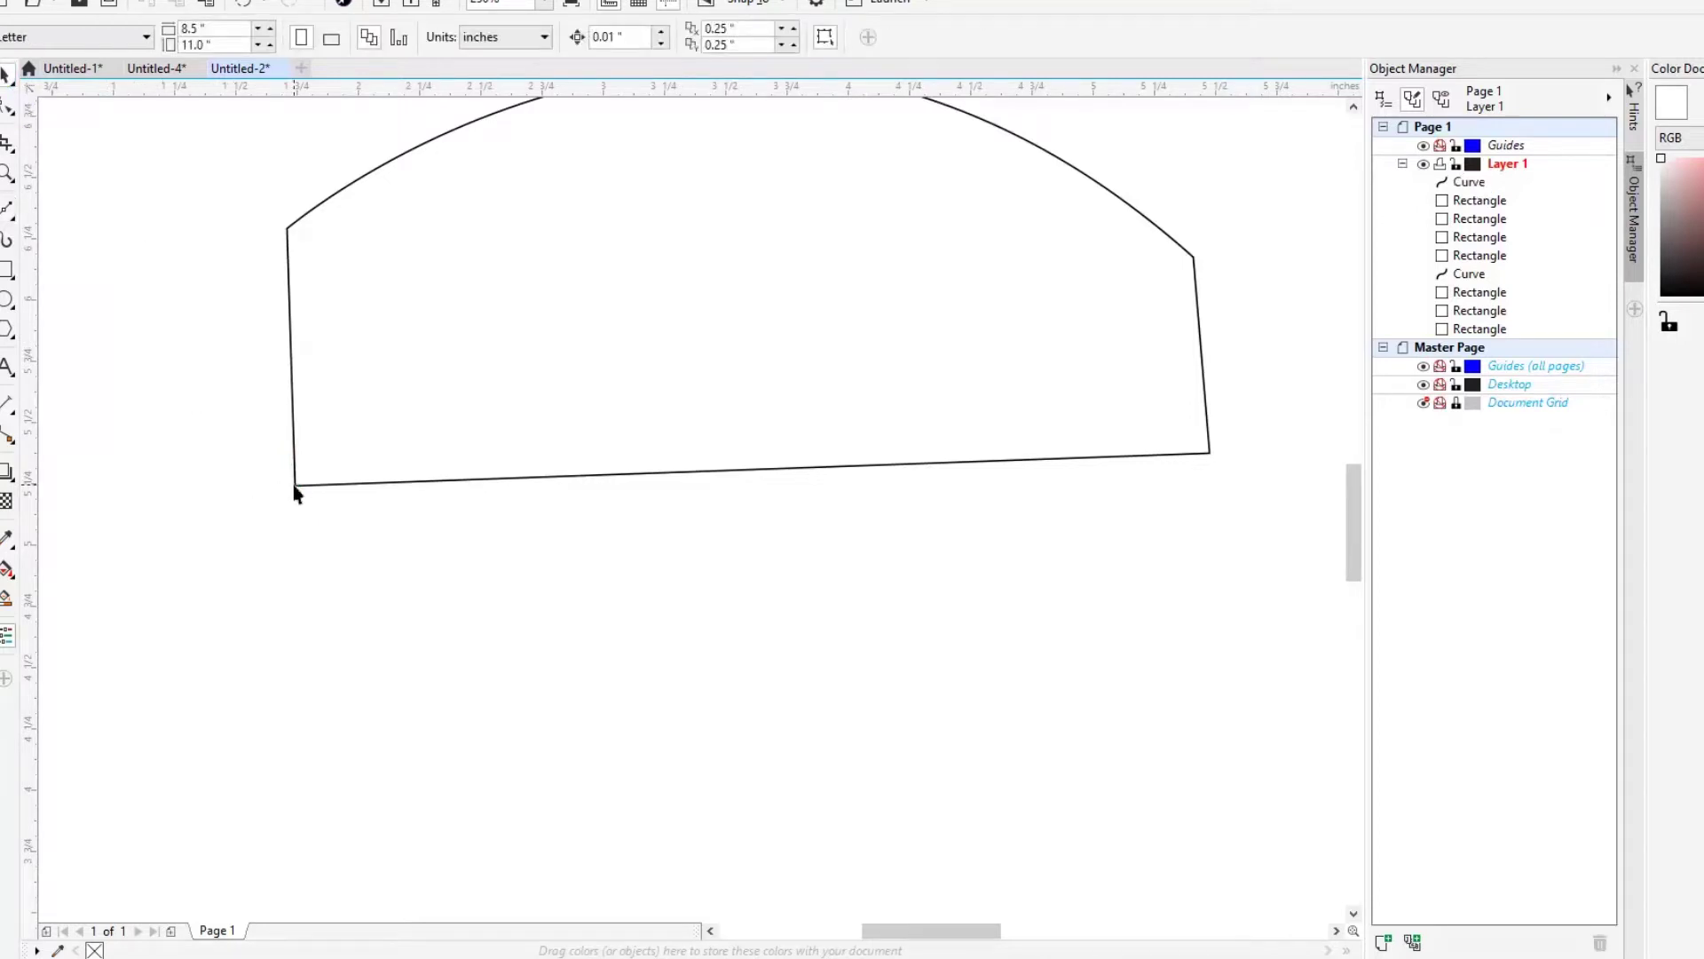
pyautogui.click(295, 486)
pyautogui.moveTo(295, 485); pyautogui.dragTo(293, 450)
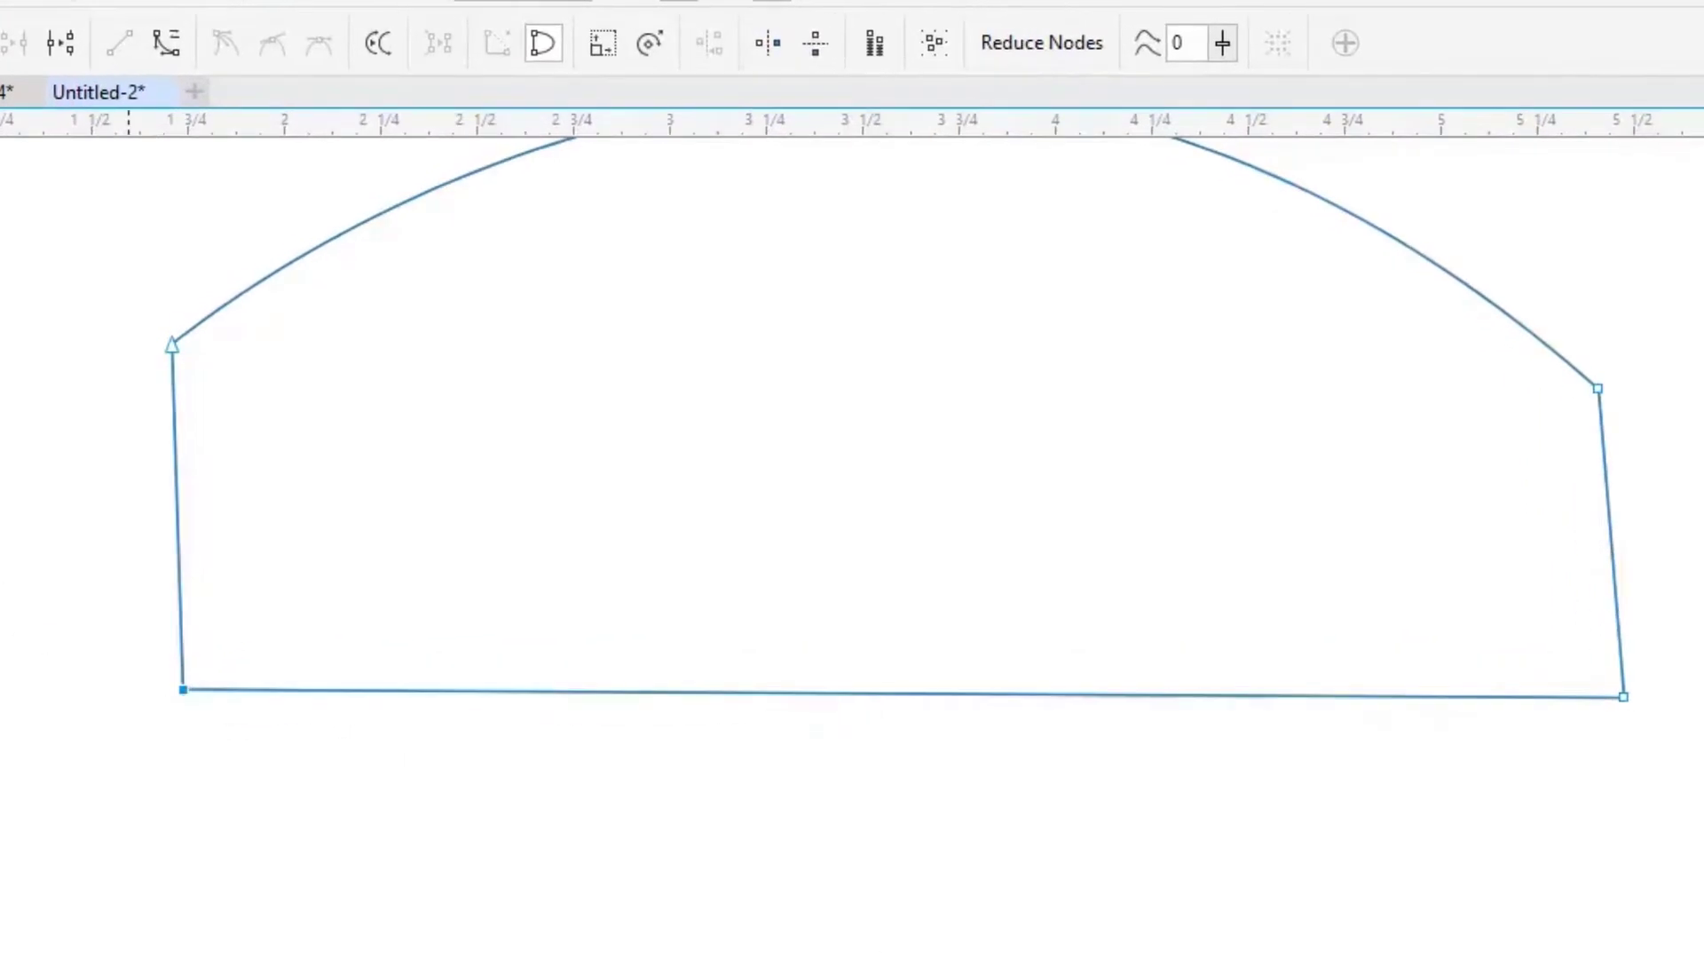
# - Draw two small rectangles across the base edge of the arched outline and a third across its curved upper edge
pyautogui.press('space')
pyautogui.moveTo(639, 766); pyautogui.dragTo(525, 663)
pyautogui.moveTo(1449, 803); pyautogui.dragTo(1358, 666)
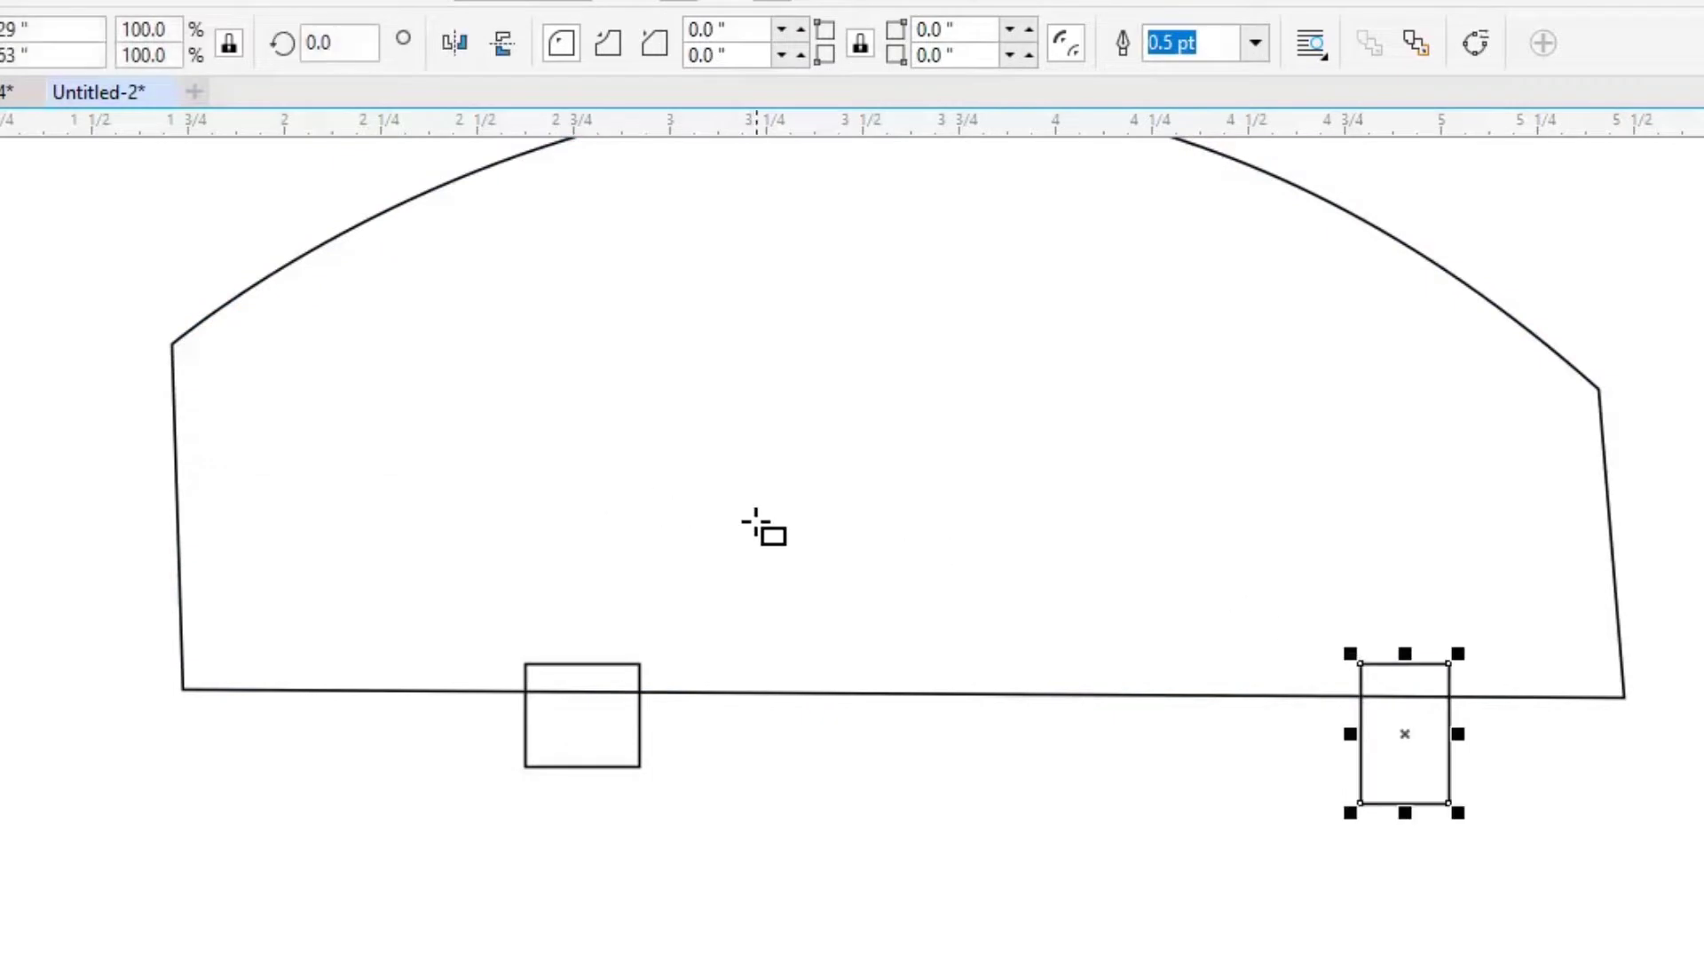
pyautogui.scroll(-2, 761, 524)
pyautogui.moveTo(730, 283); pyautogui.dragTo(765, 344)
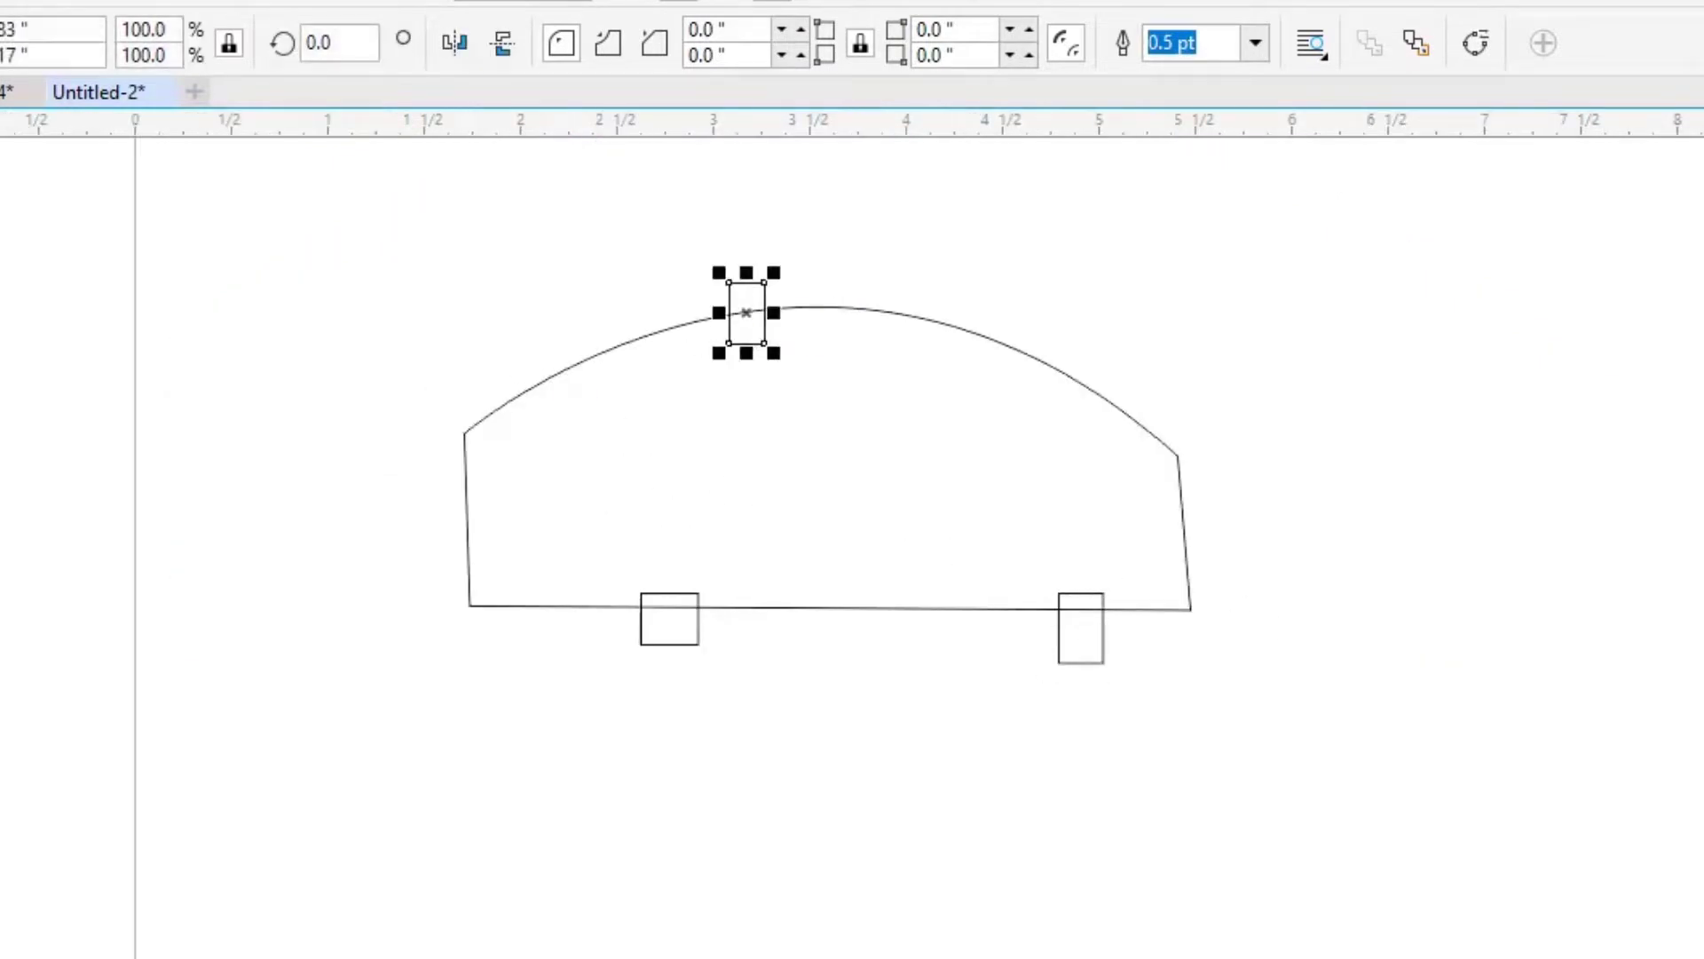
# - Select the arched outline with its three rectangles and apply Back minus front to cut the notches
pyautogui.scroll(-2, 461, 445)
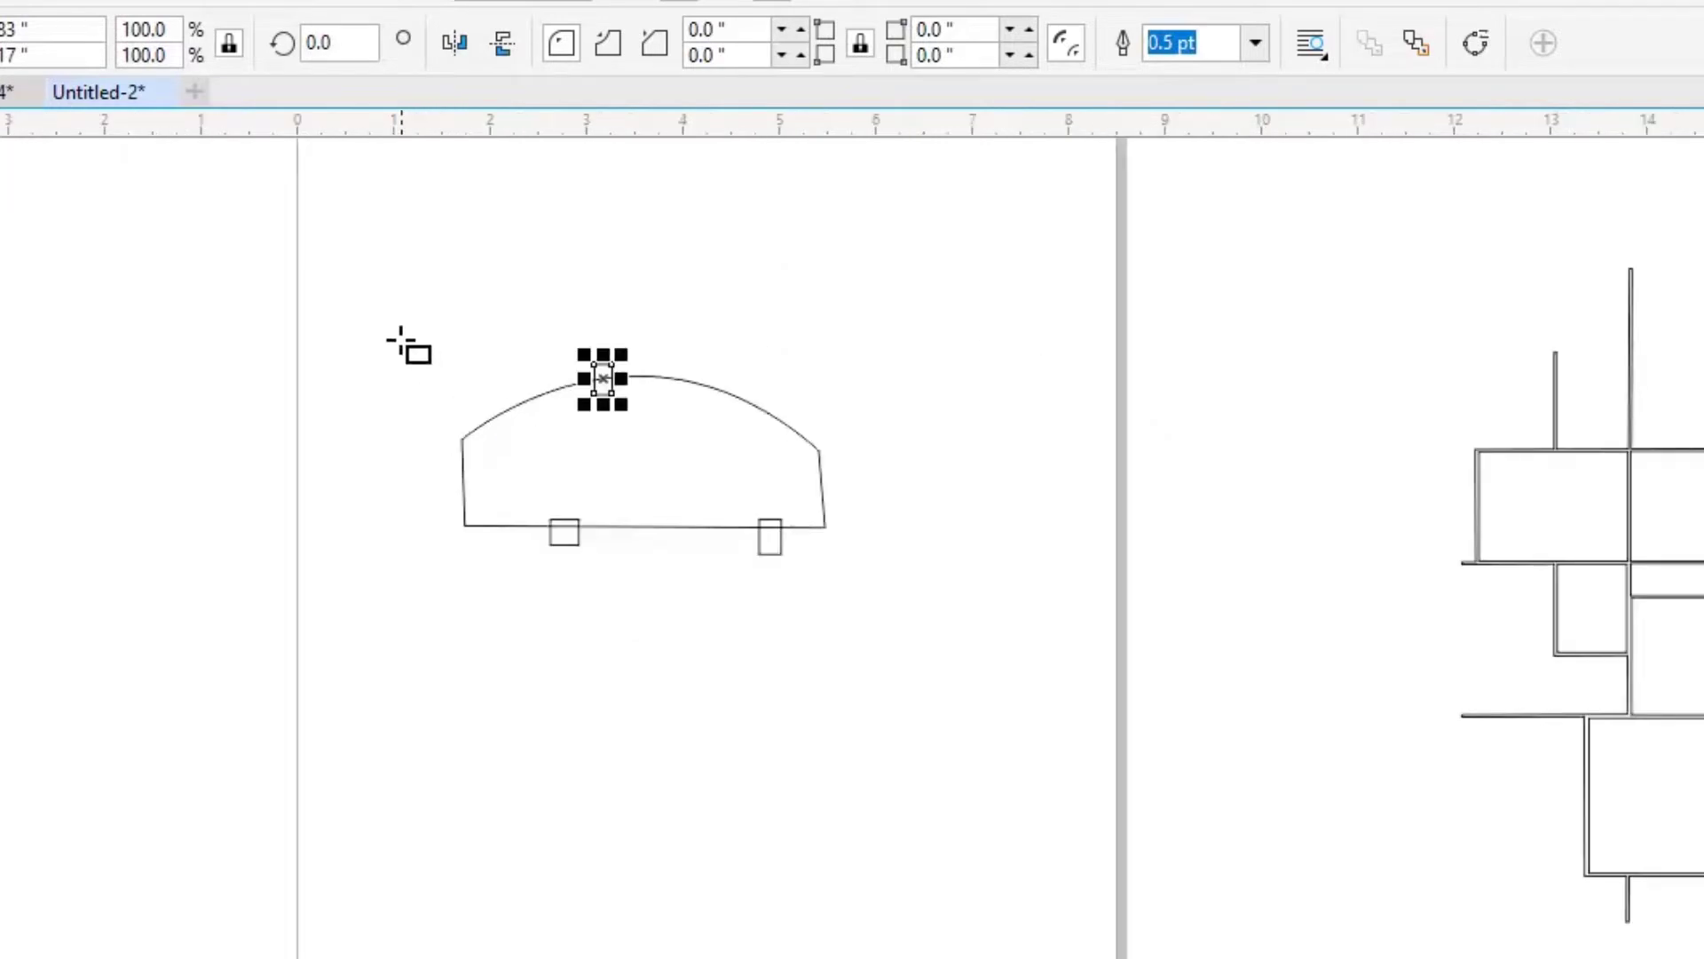
pyautogui.click(236, 307)
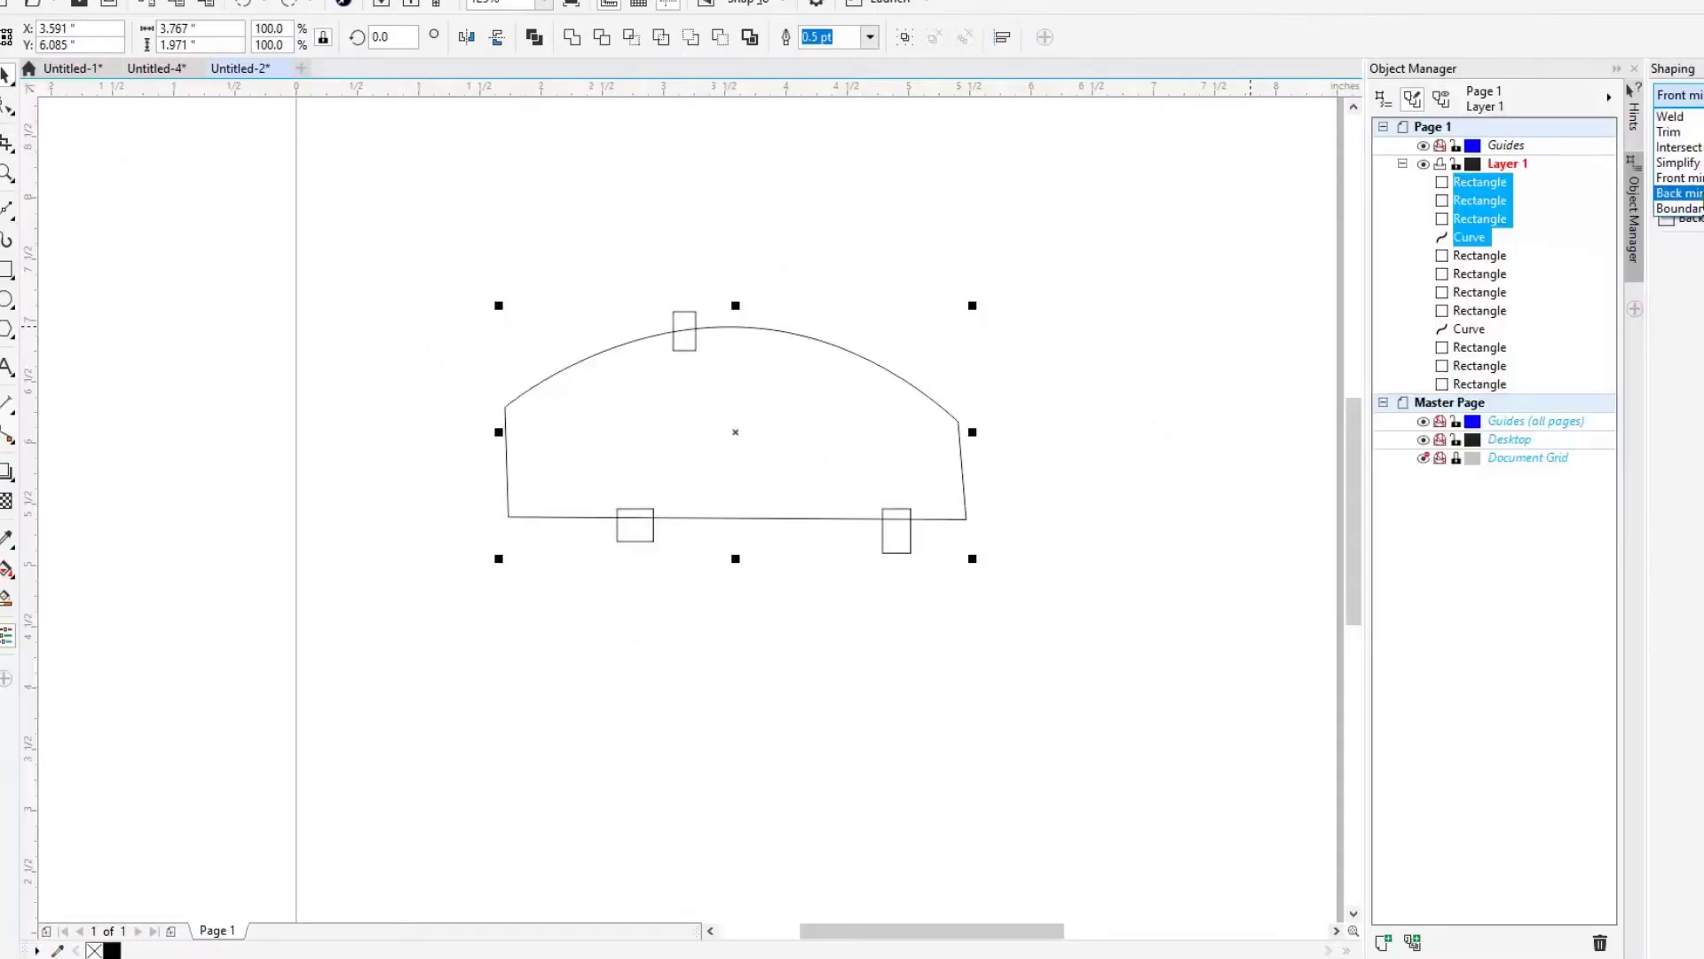
pyautogui.click(1697, 194)
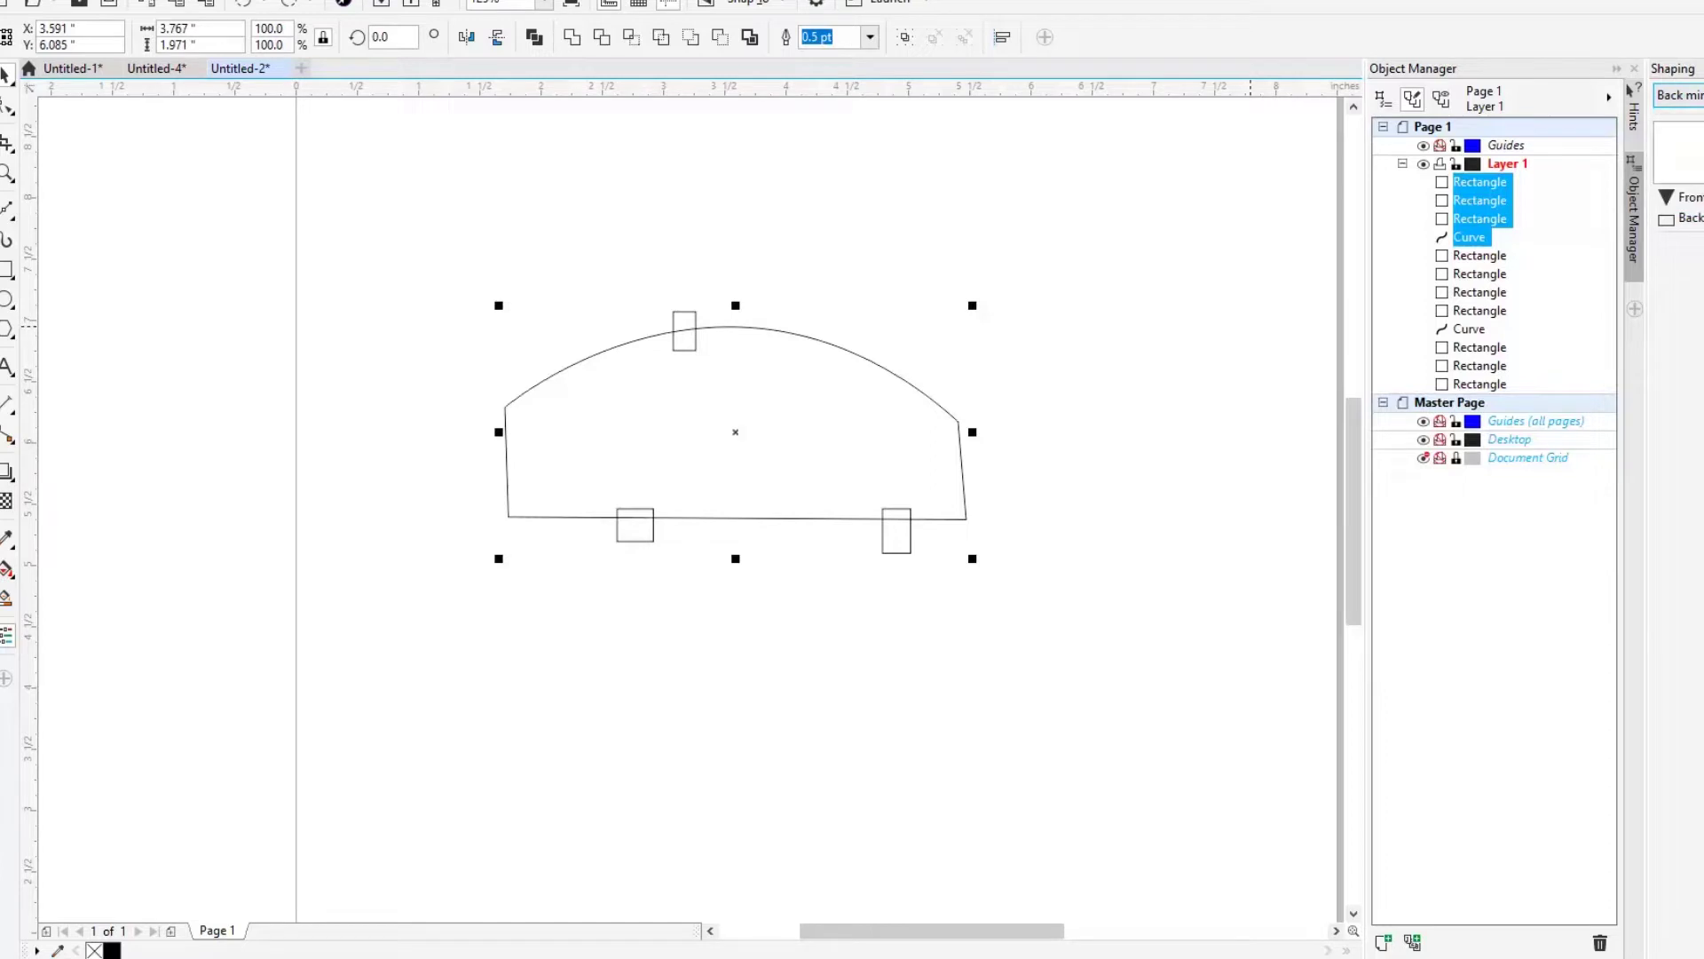
pyautogui.scroll(3, 681, 437)
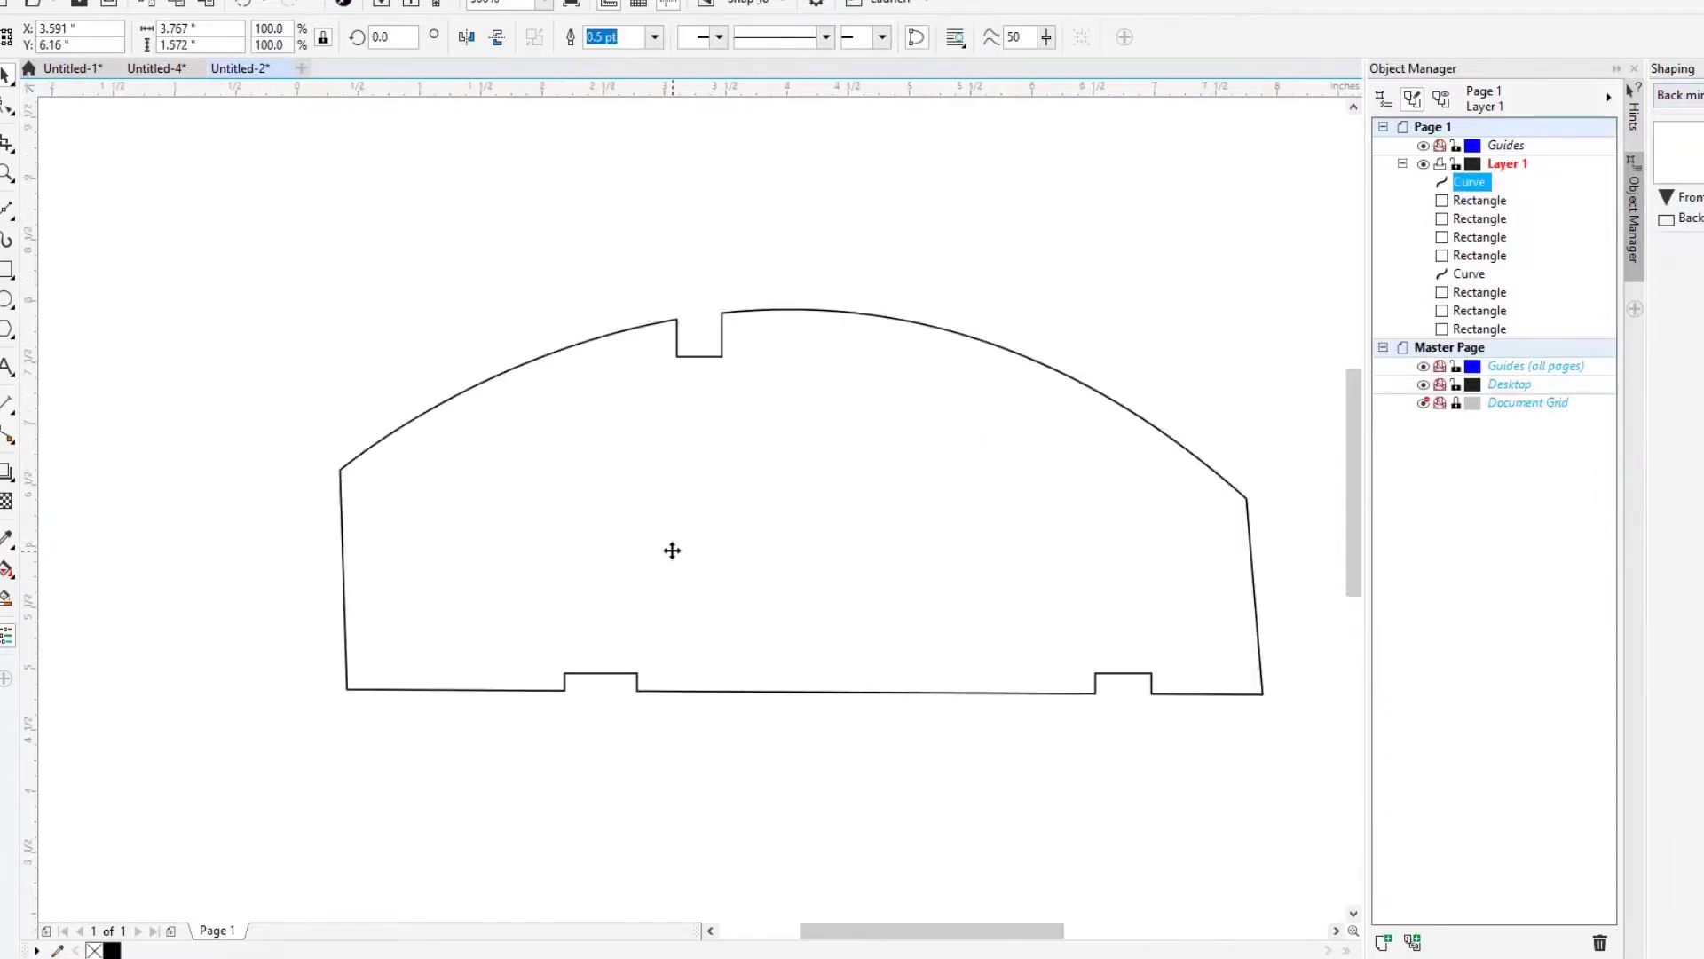
pyautogui.scroll(-2, 672, 550)
pyautogui.scroll(-2, 785, 597)
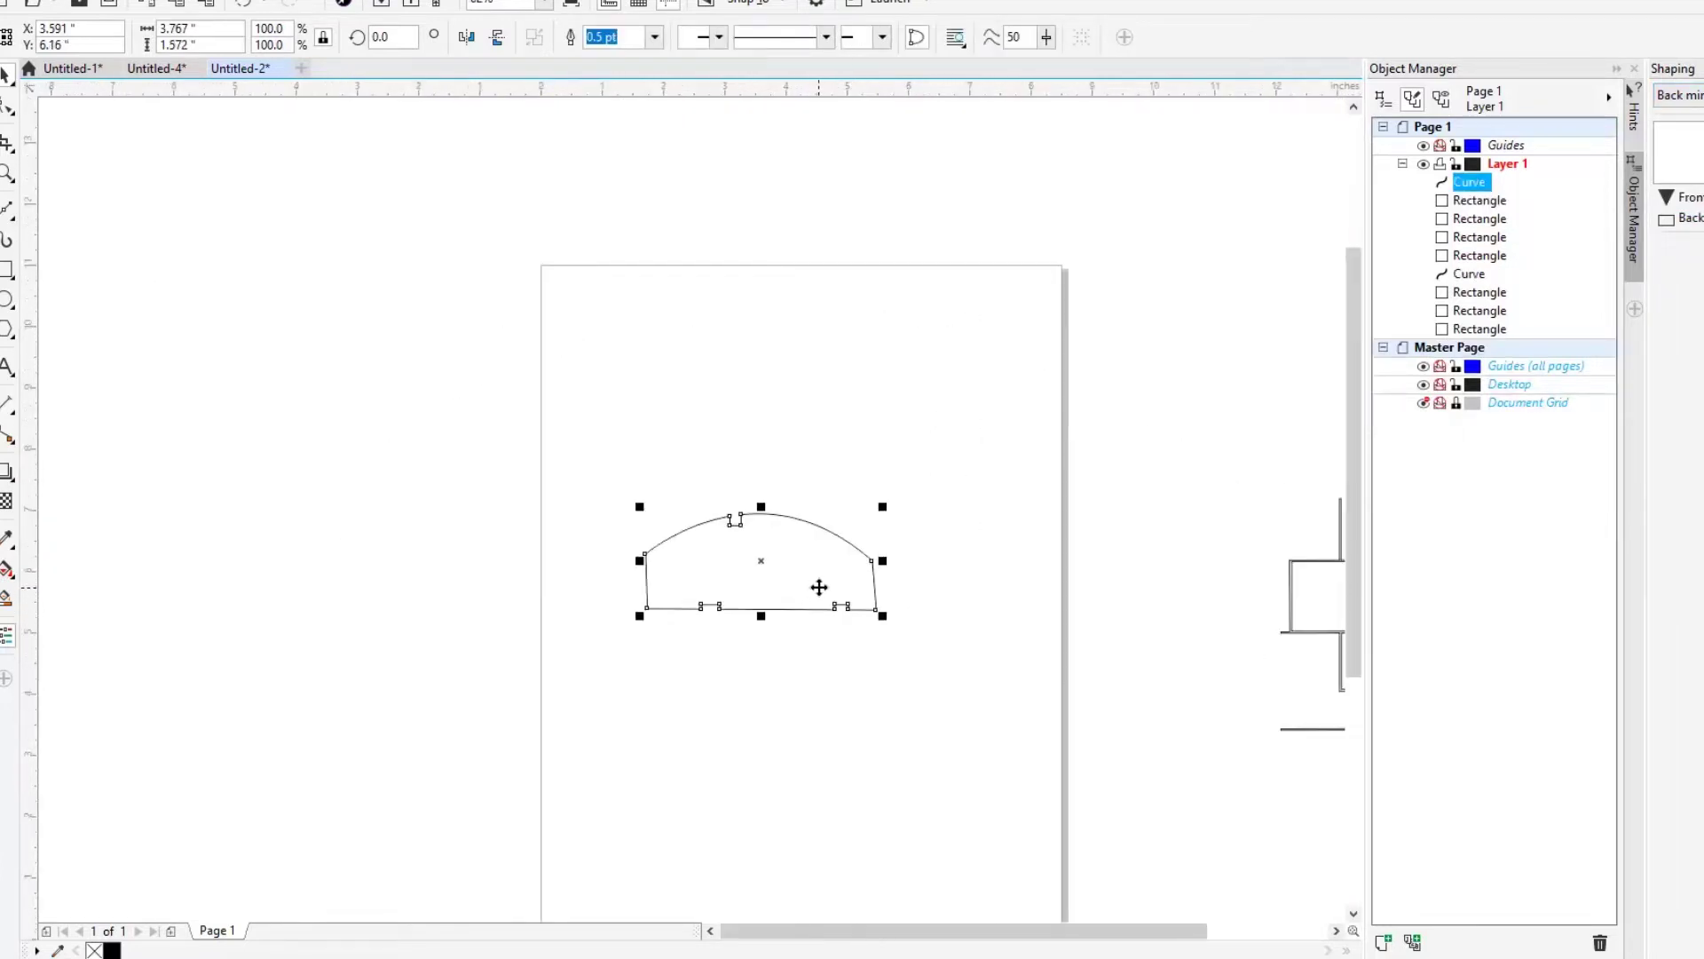
# - Create a new document and paste the four notched, interlocking panel pieces into it
pyautogui.hotkey('ctrl', 'n')
pyautogui.hotkey('ctrl', 'v')
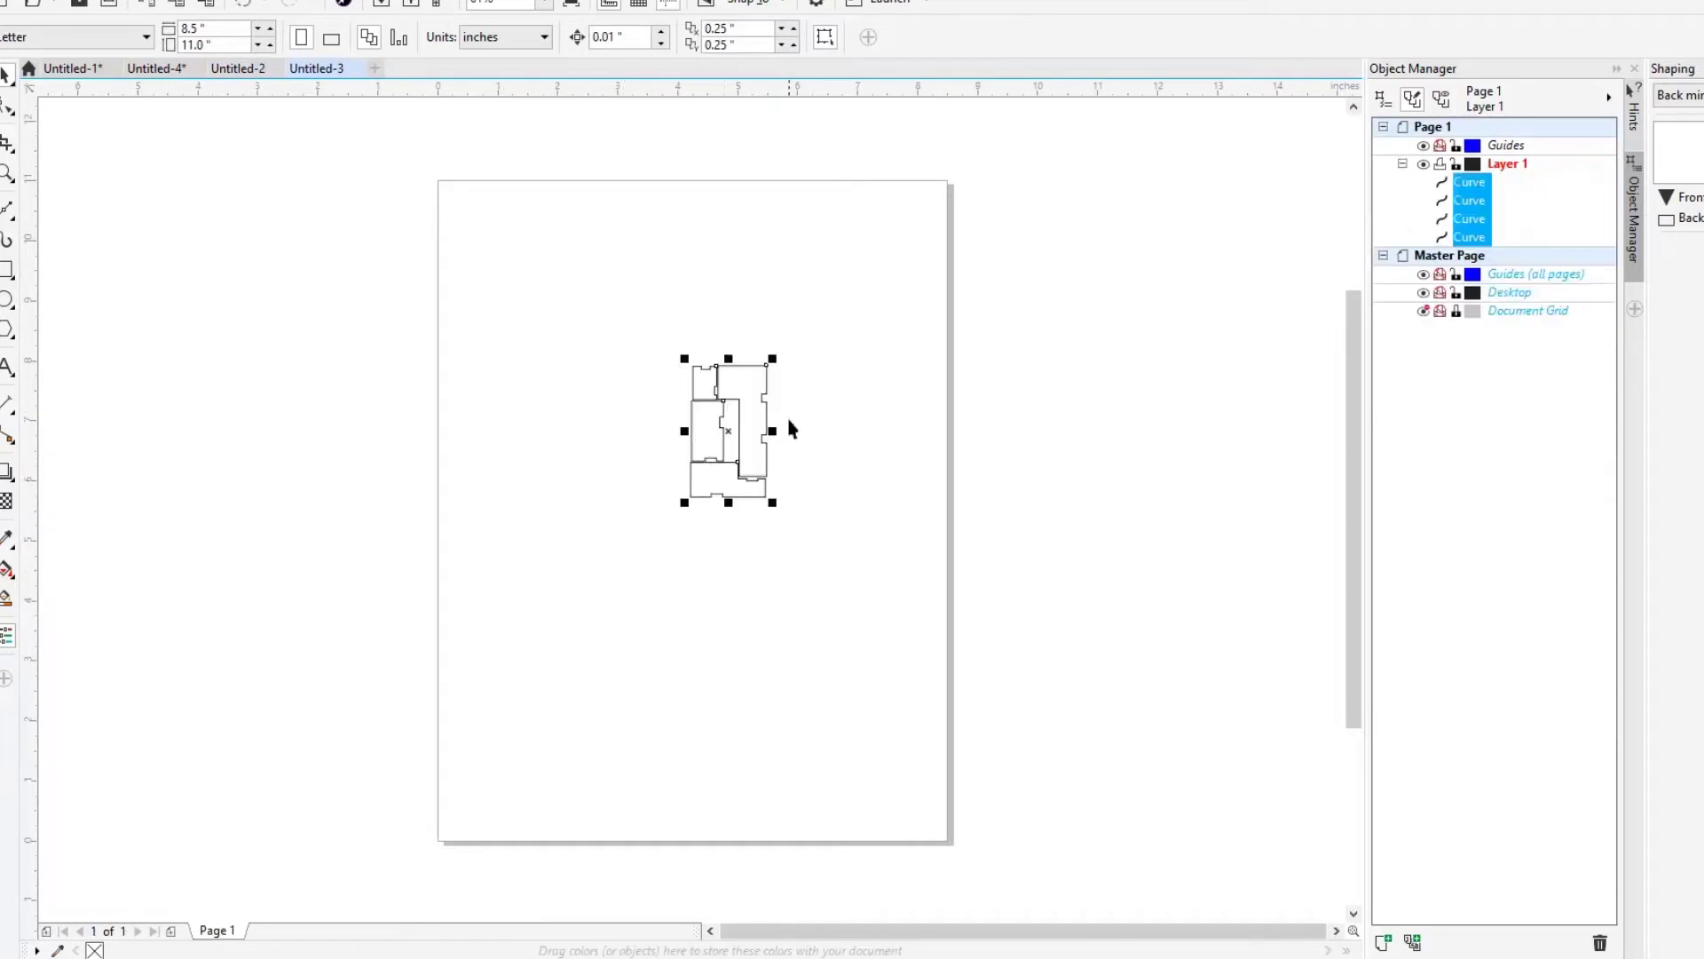
pyautogui.scroll(4, 792, 430)
pyautogui.scroll(2, 527, 291)
pyautogui.scroll(-5, 521, 290)
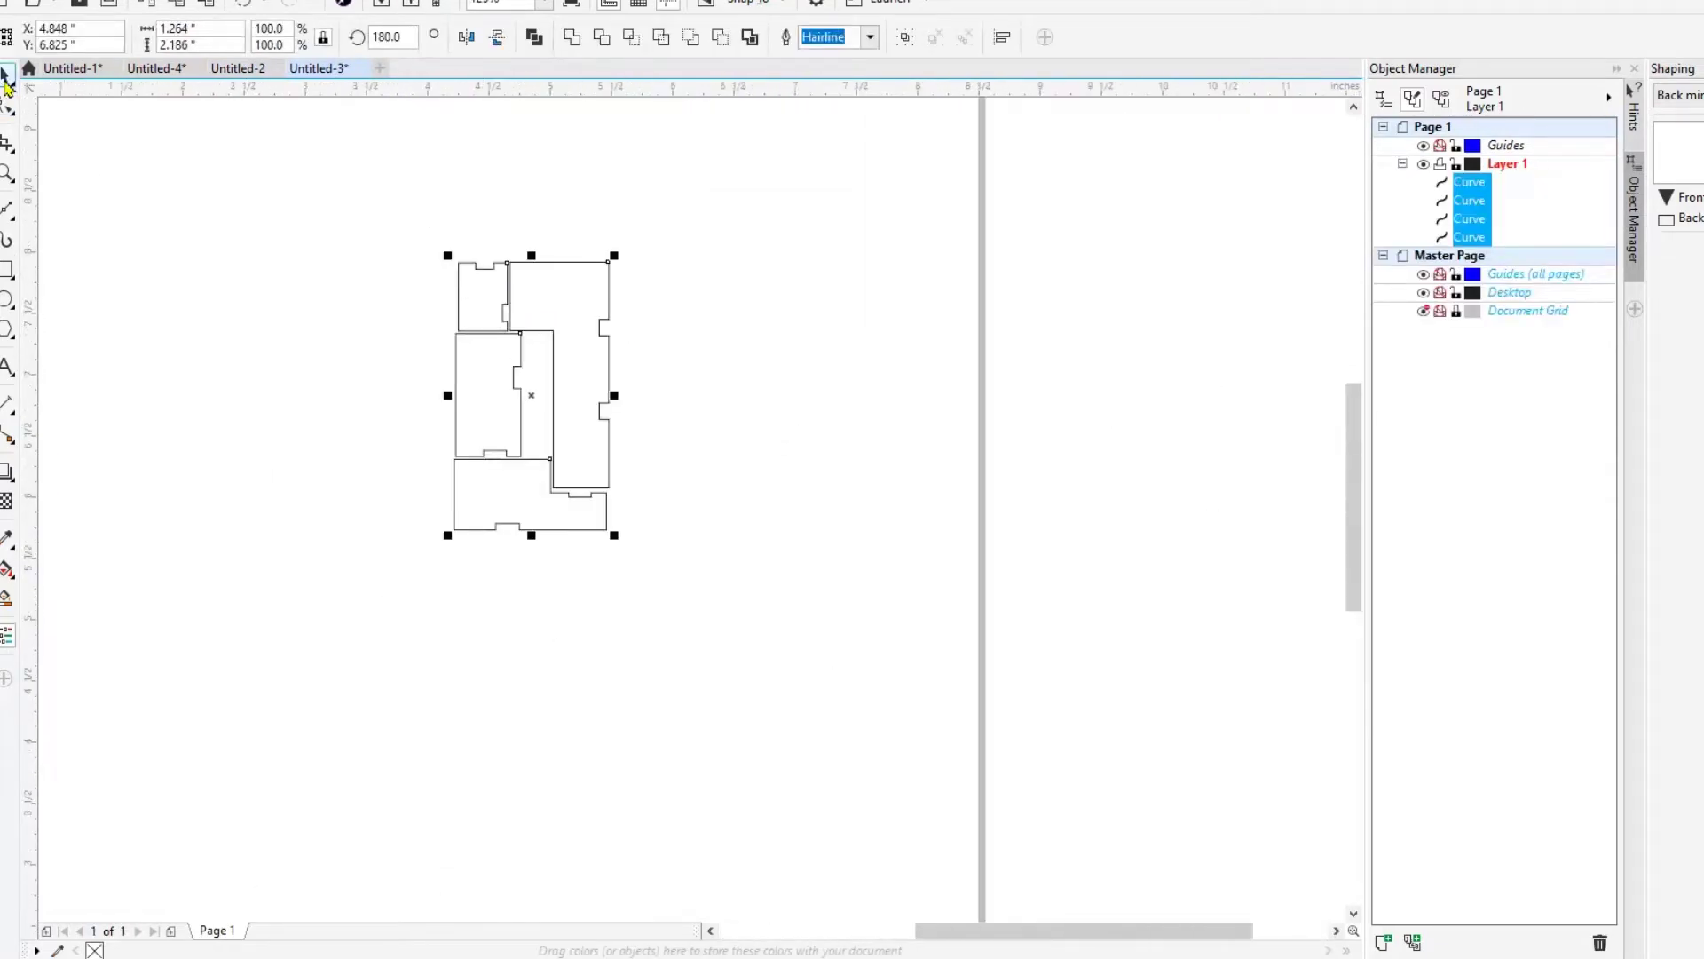
# - Cut a small rectangular notch into the left edge of the middle-left panel piece using a rectangle drawn across that edge
pyautogui.scroll(3, 575, 317)
pyautogui.scroll(-1, 438, 338)
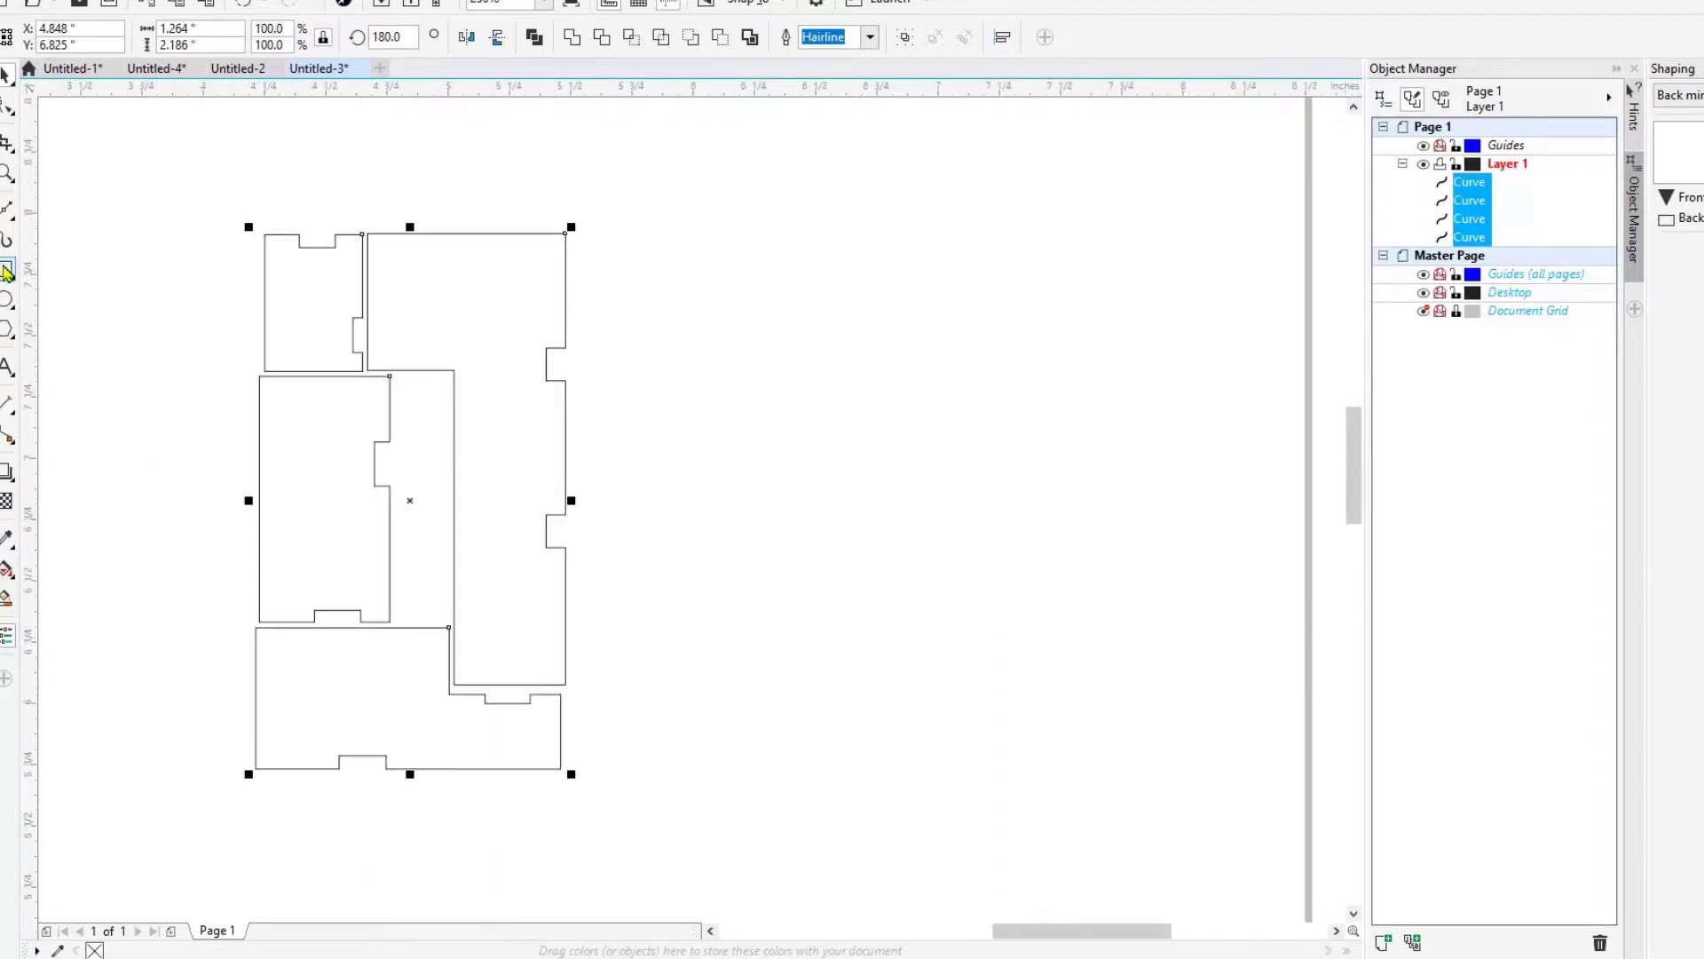
pyautogui.scroll(2, 228, 465)
pyautogui.moveTo(258, 458); pyautogui.dragTo(302, 515)
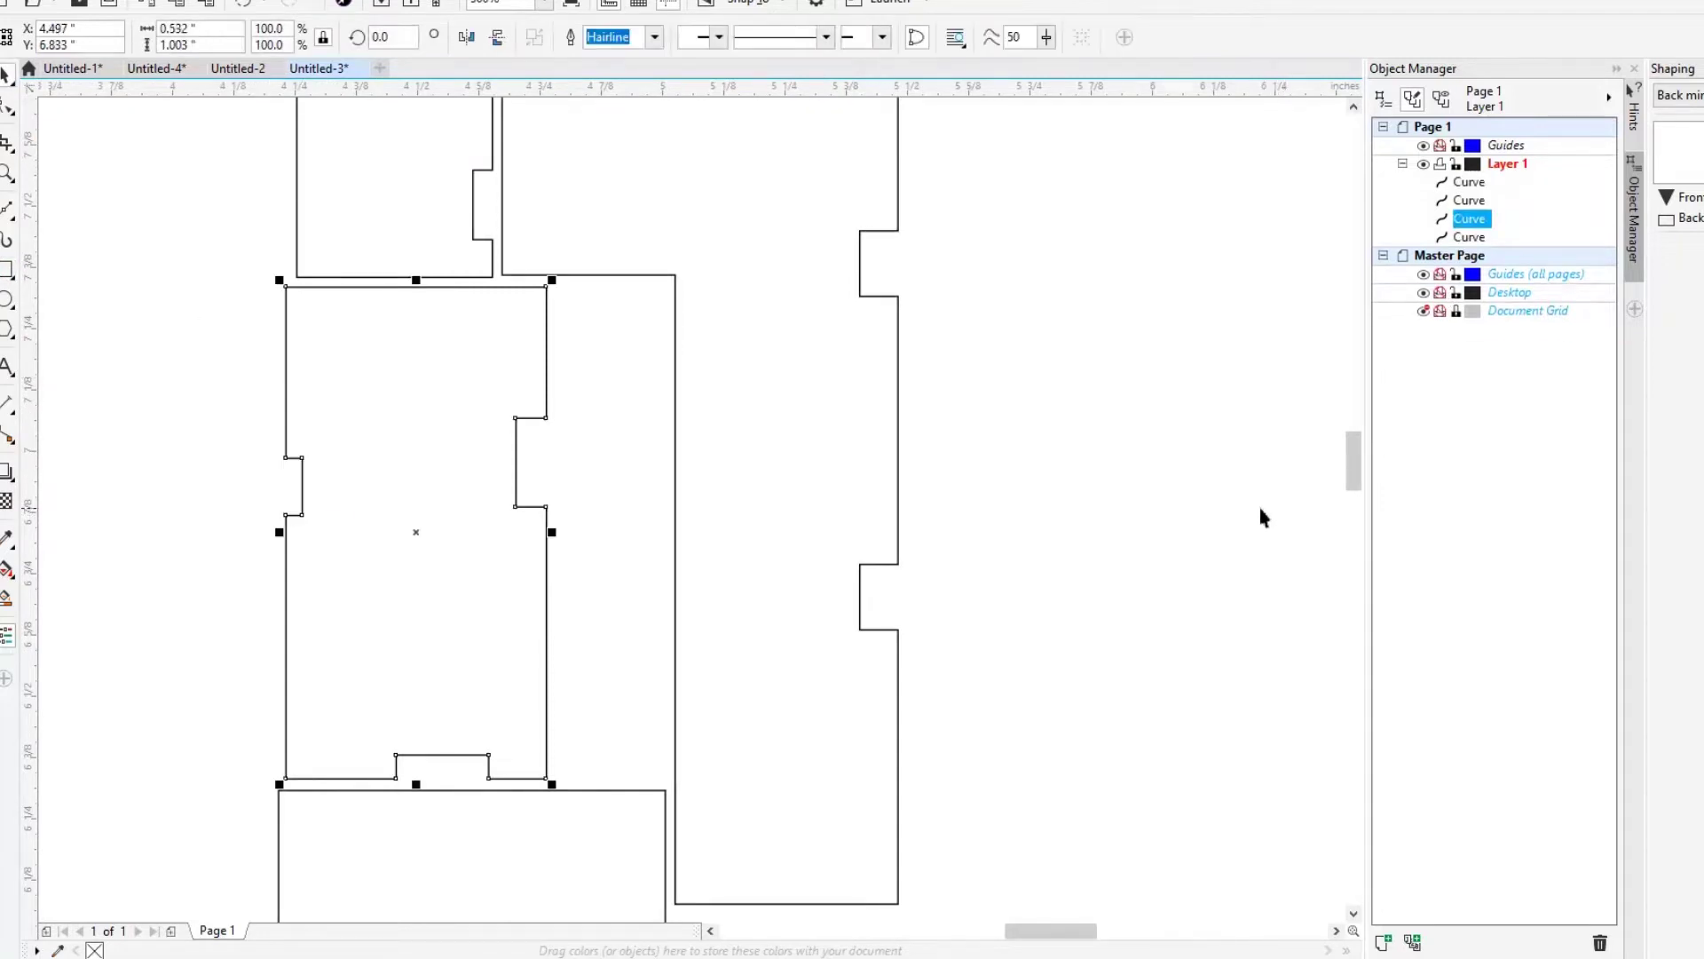
pyautogui.click(1176, 541)
pyautogui.scroll(-2, 701, 541)
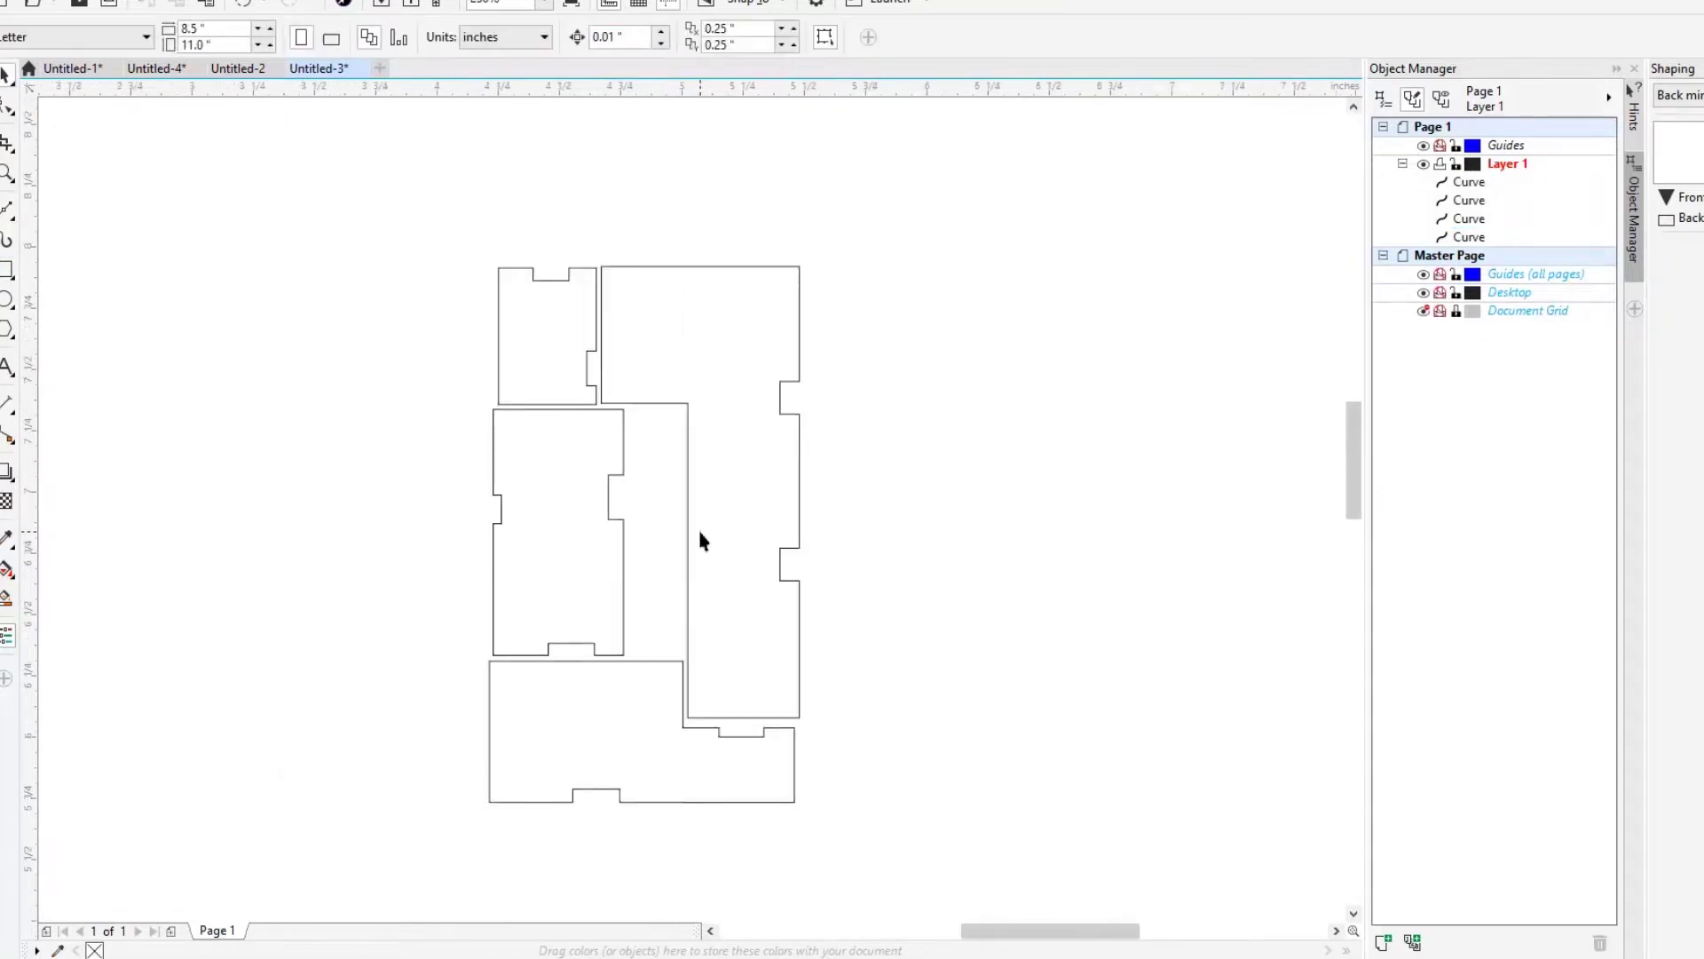
# - Select all four panel pieces and enlarge them together to about 2.63 by 4.55 in
pyautogui.scroll(-5, 491, 290)
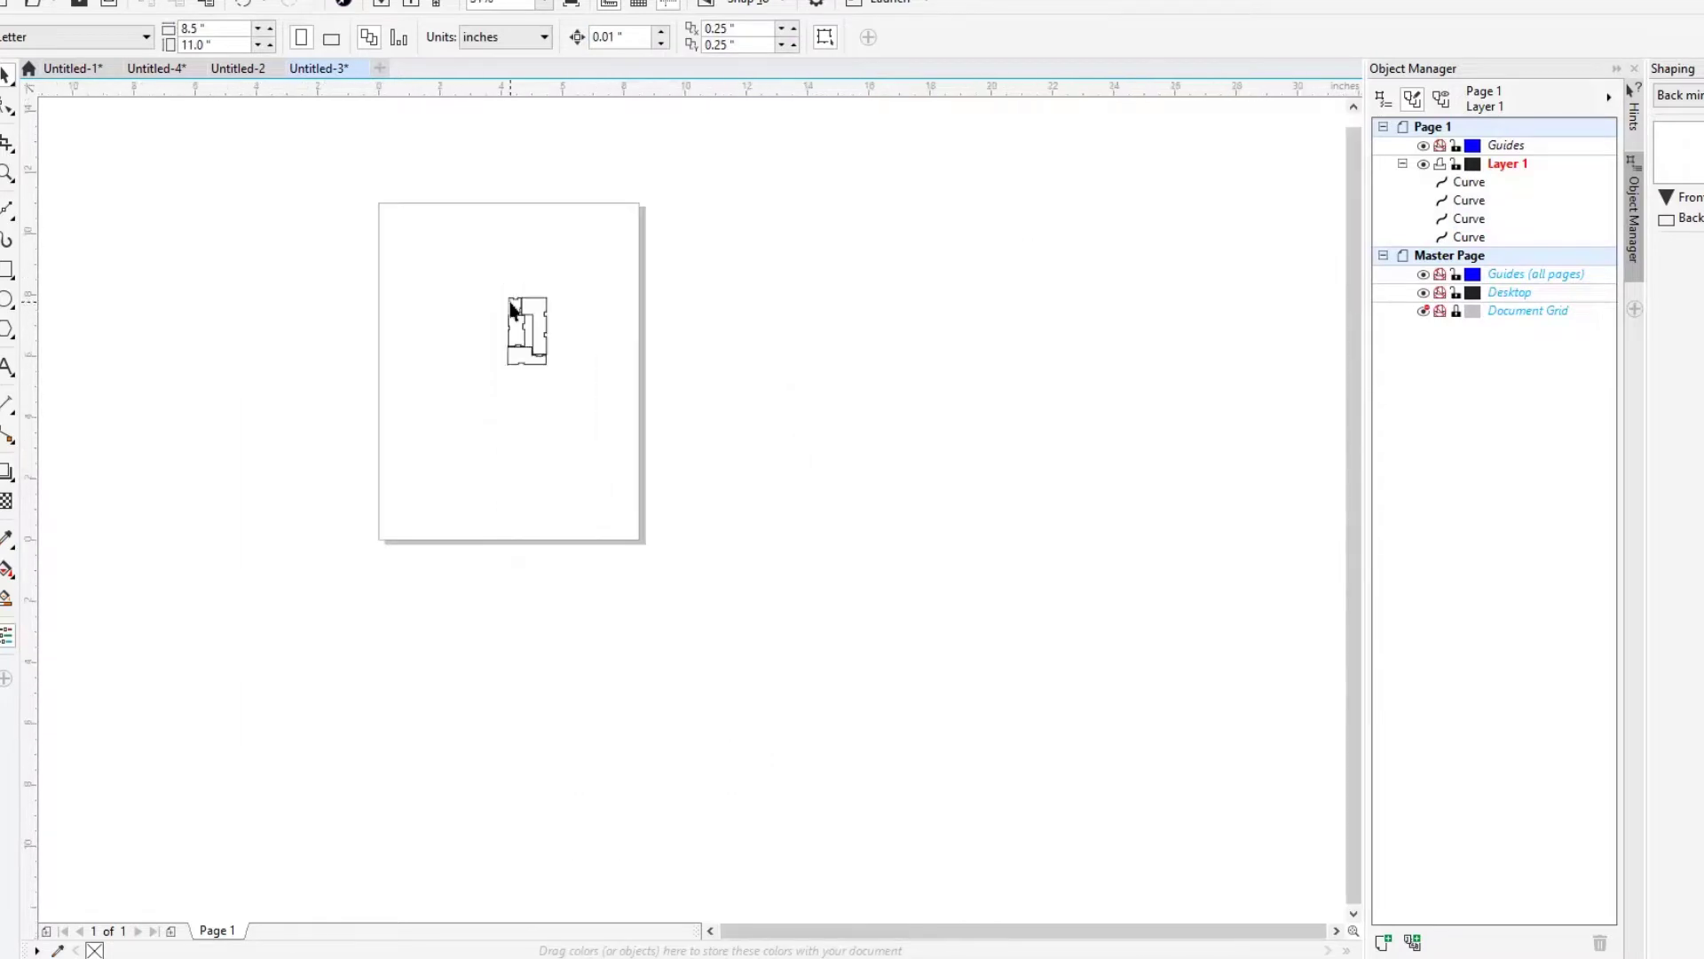
pyautogui.scroll(4, 513, 316)
pyautogui.moveTo(760, 765); pyautogui.dragTo(760, 763)
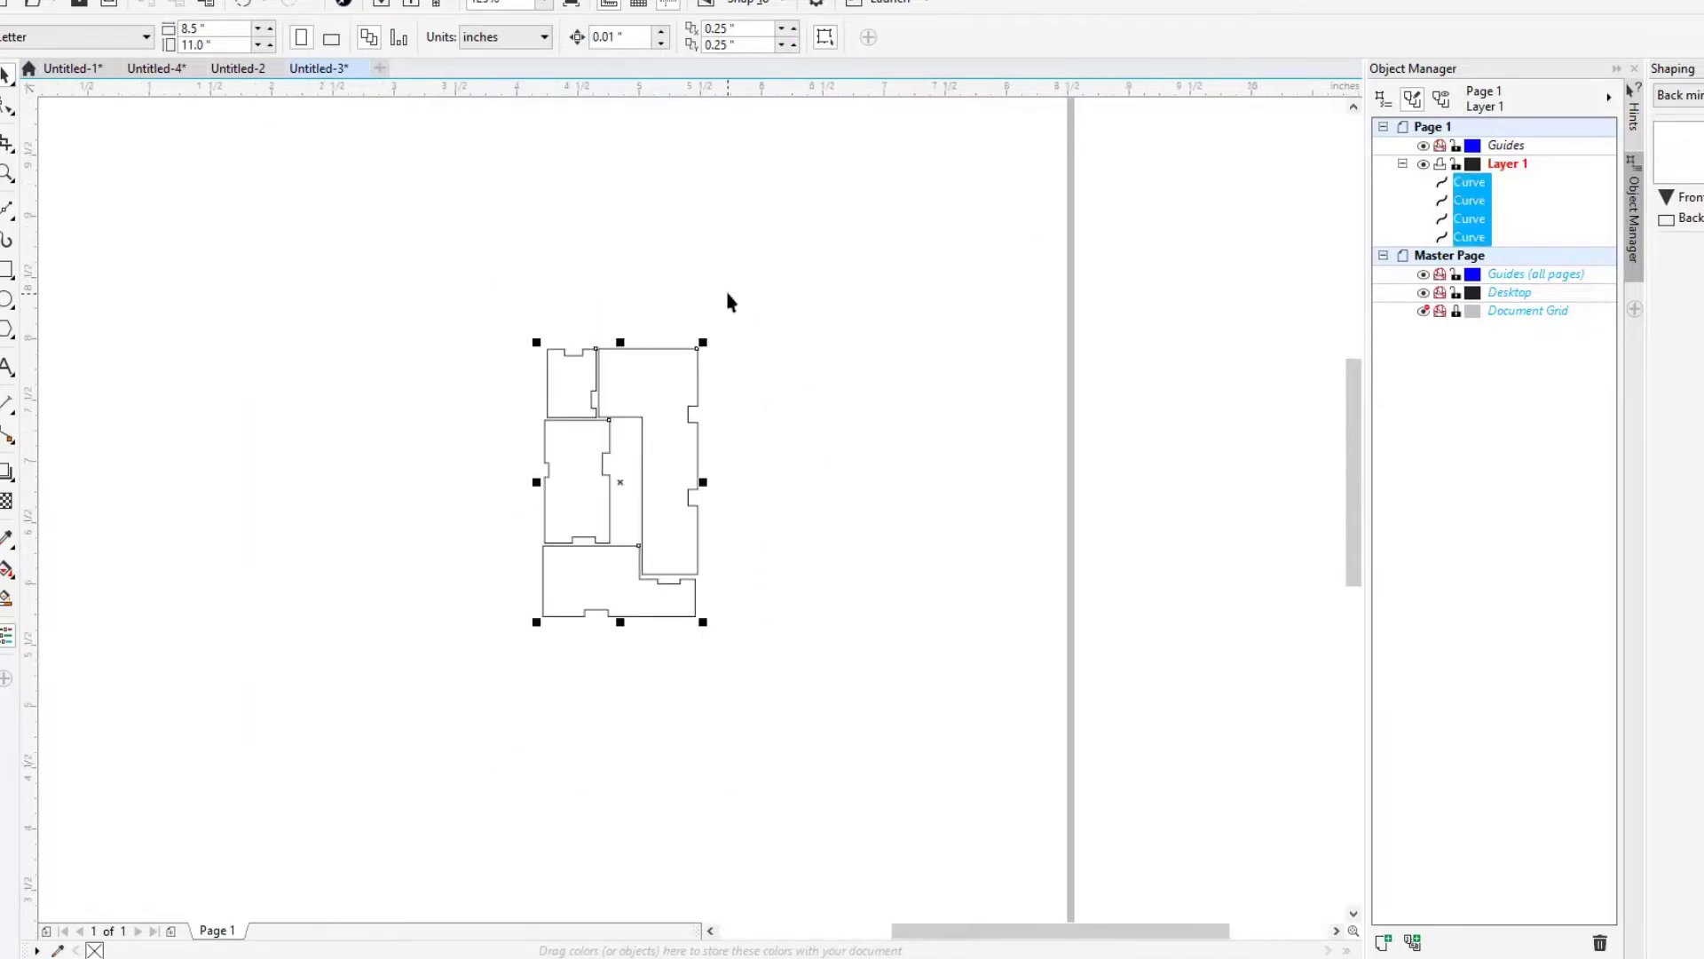
pyautogui.scroll(-1, 868, 373)
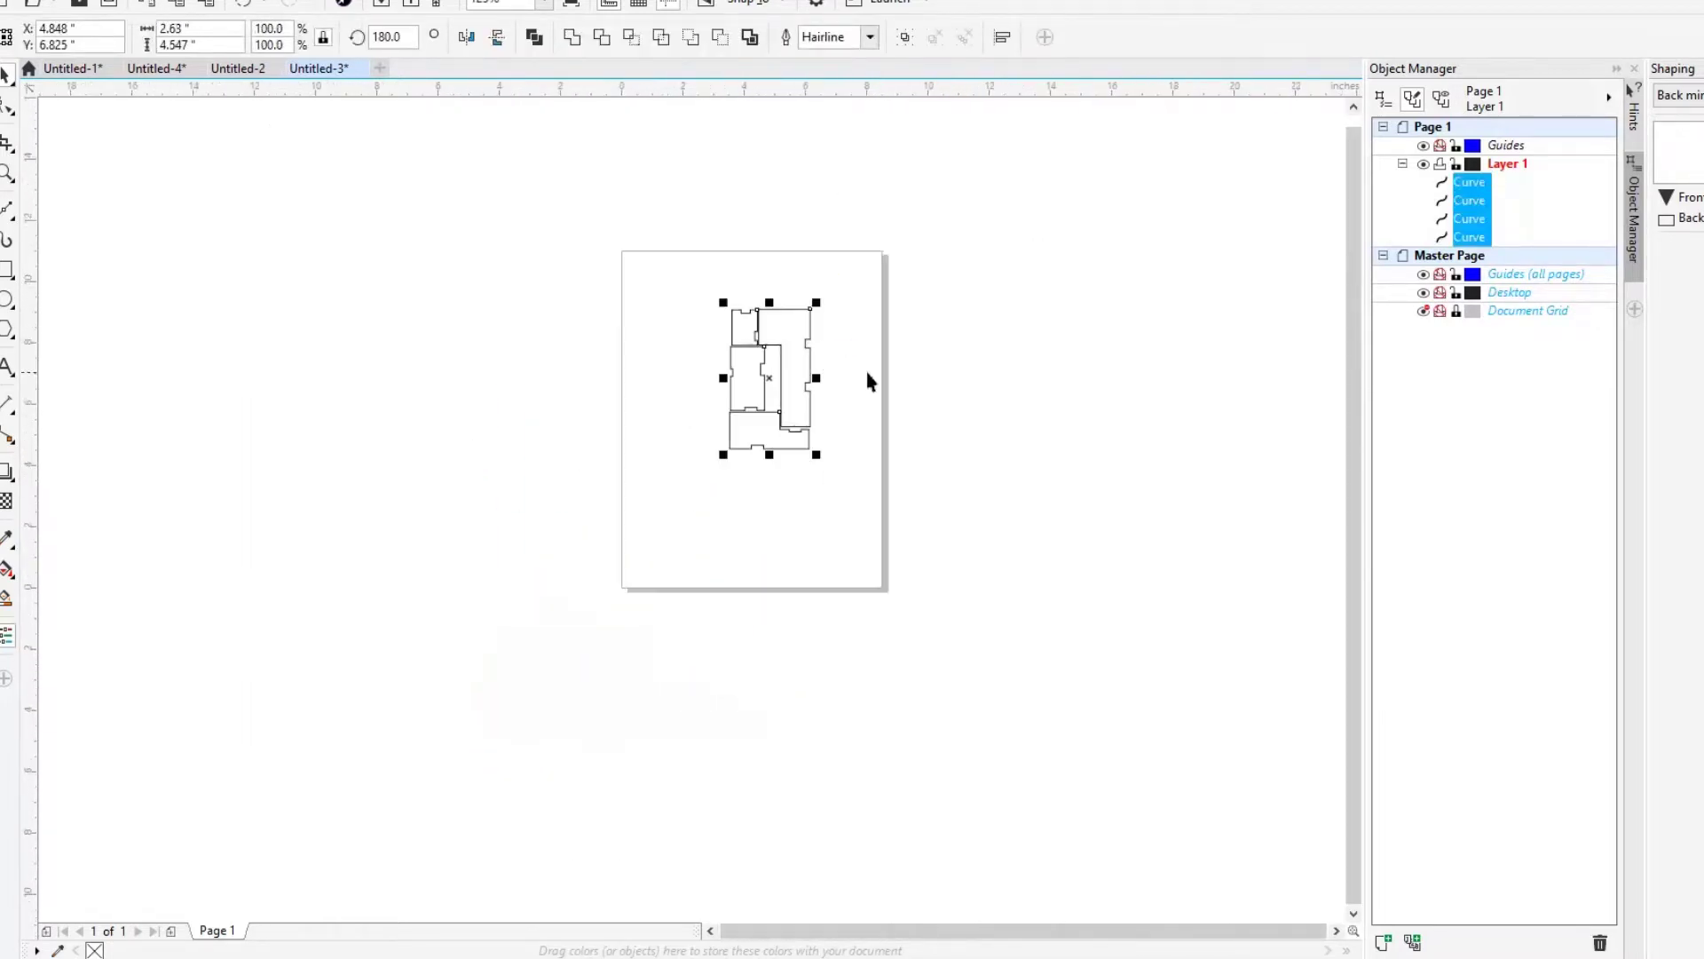
pyautogui.scroll(2, 890, 332)
pyautogui.click(727, 385)
pyautogui.scroll(2, 727, 384)
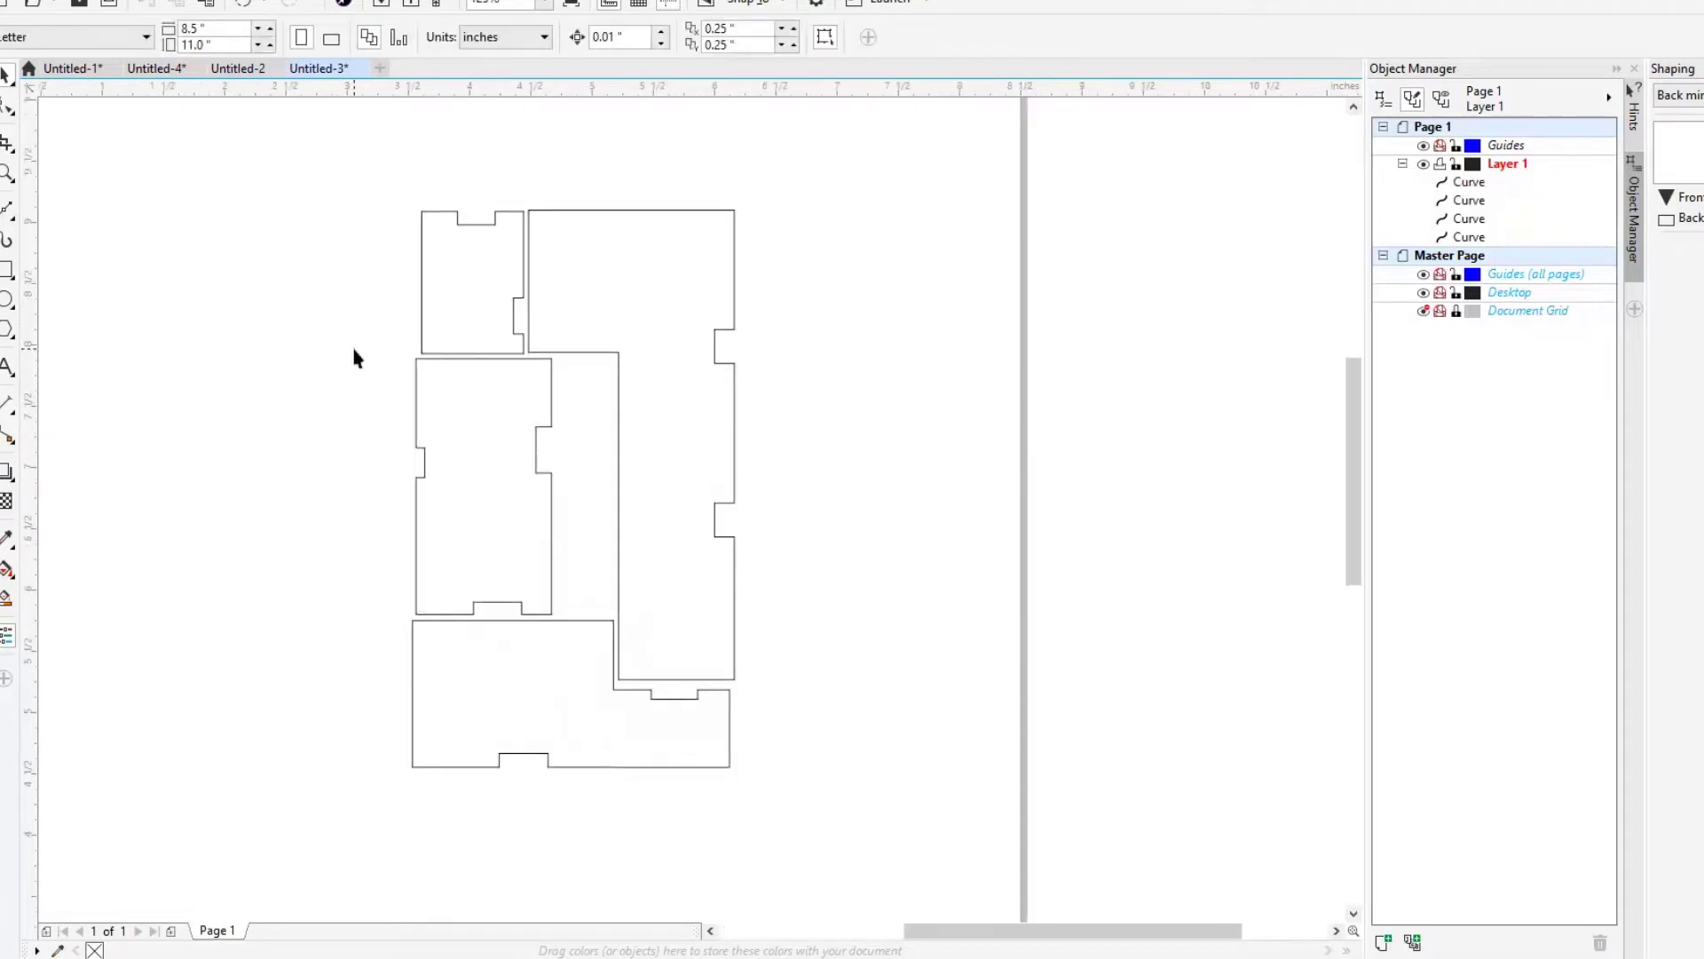
# - Save the document as an SVG file named panelsILM in the TINKERCADTUTORIALSCRIS folder, accepting the current SVG export settings
pyautogui.click(11, 2)
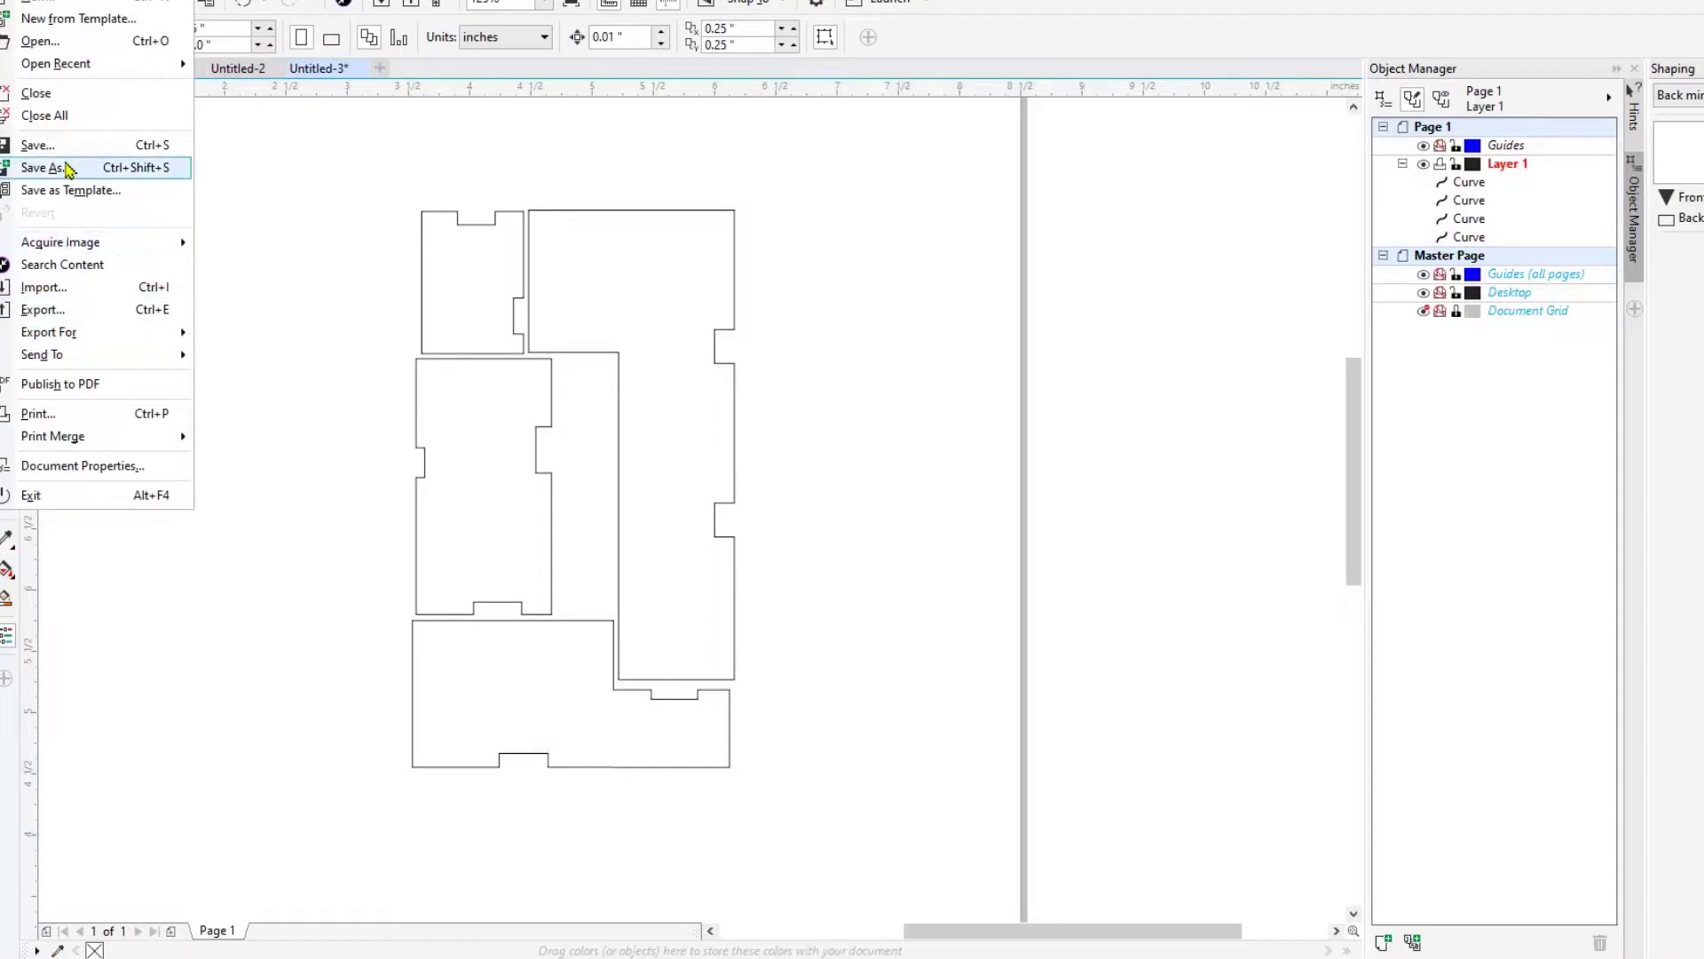
pyautogui.click(65, 167)
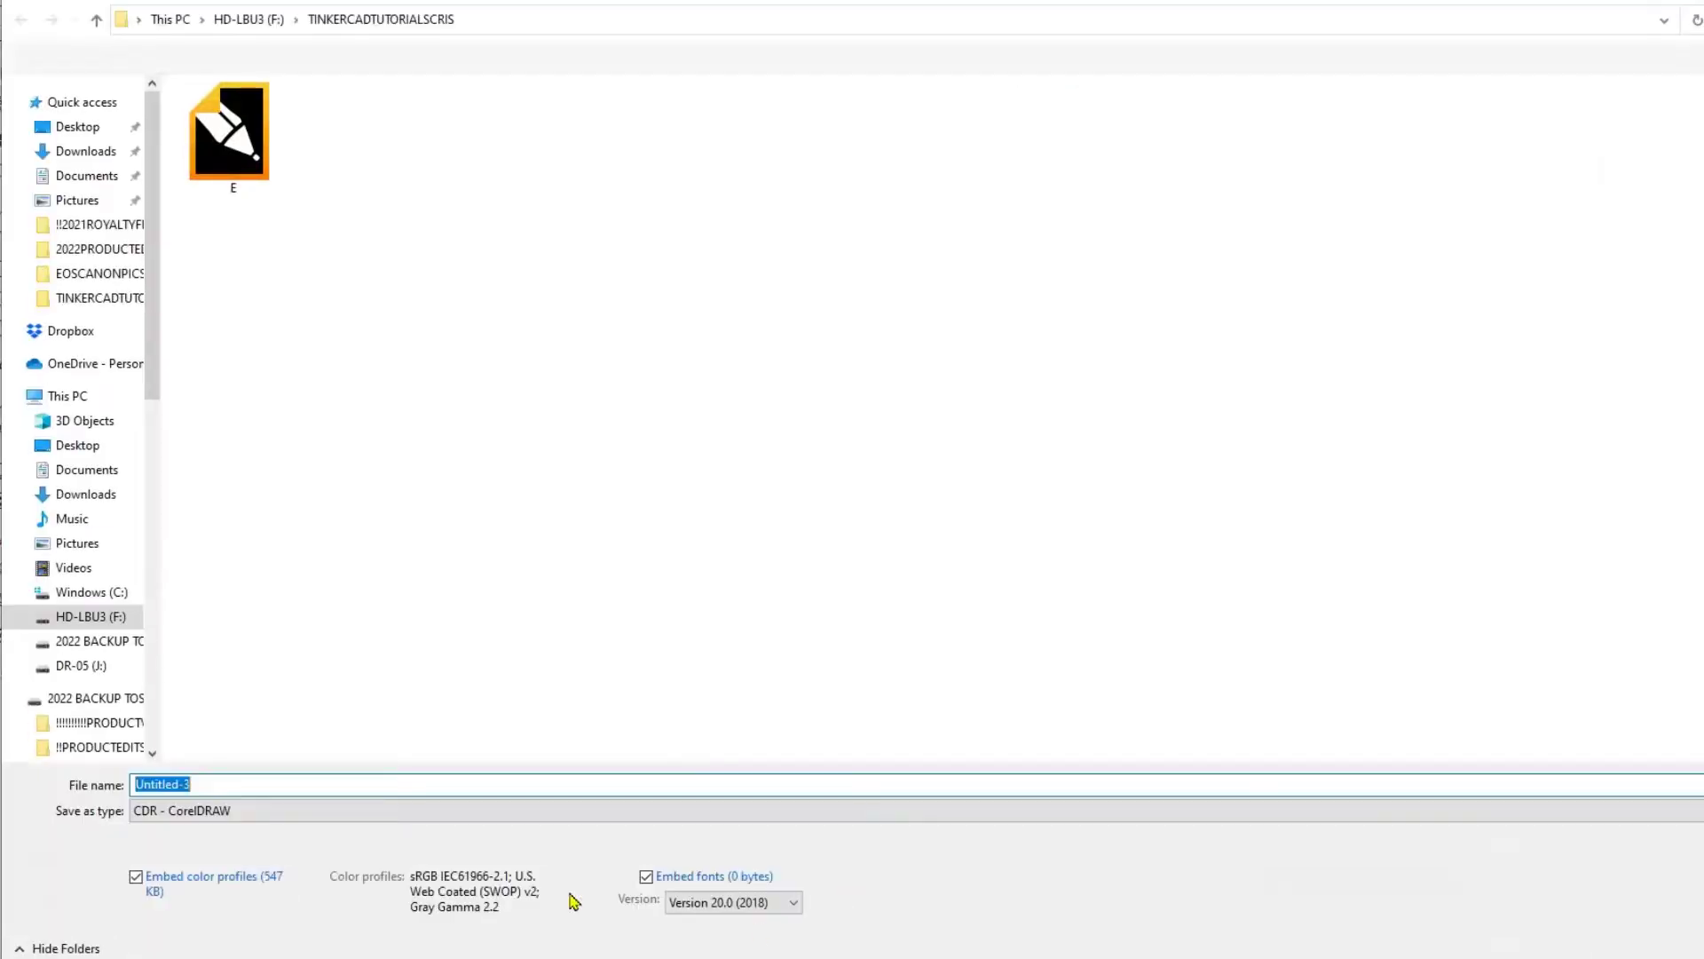
pyautogui.click(237, 809)
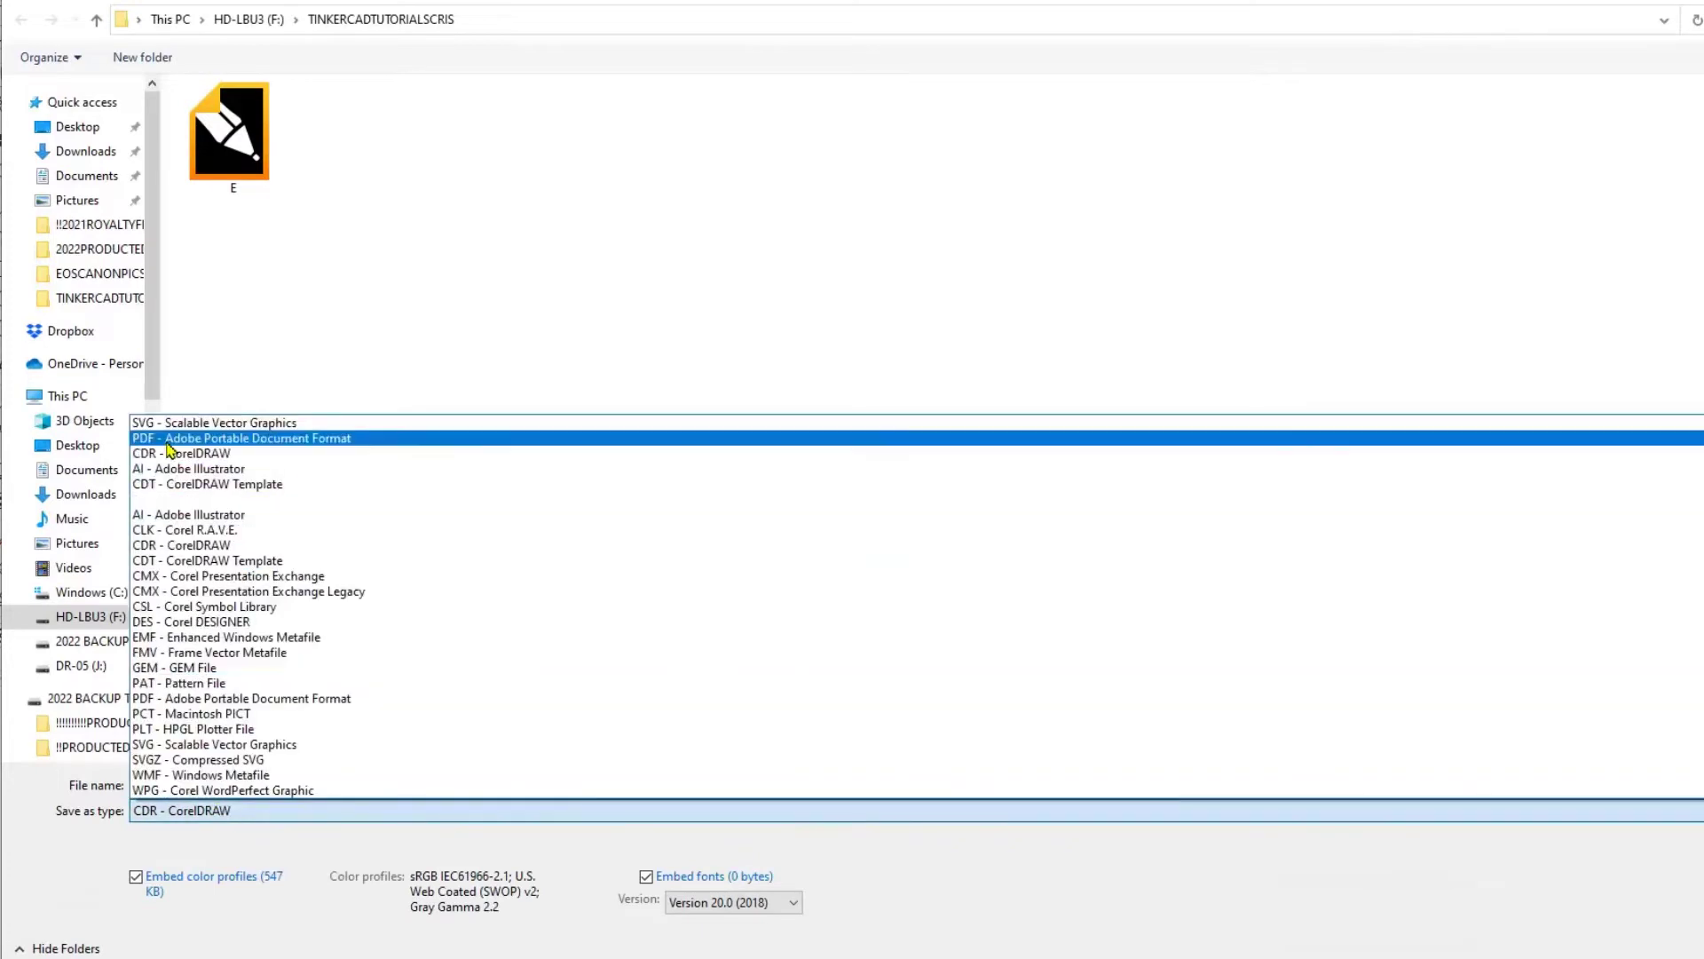
pyautogui.click(173, 424)
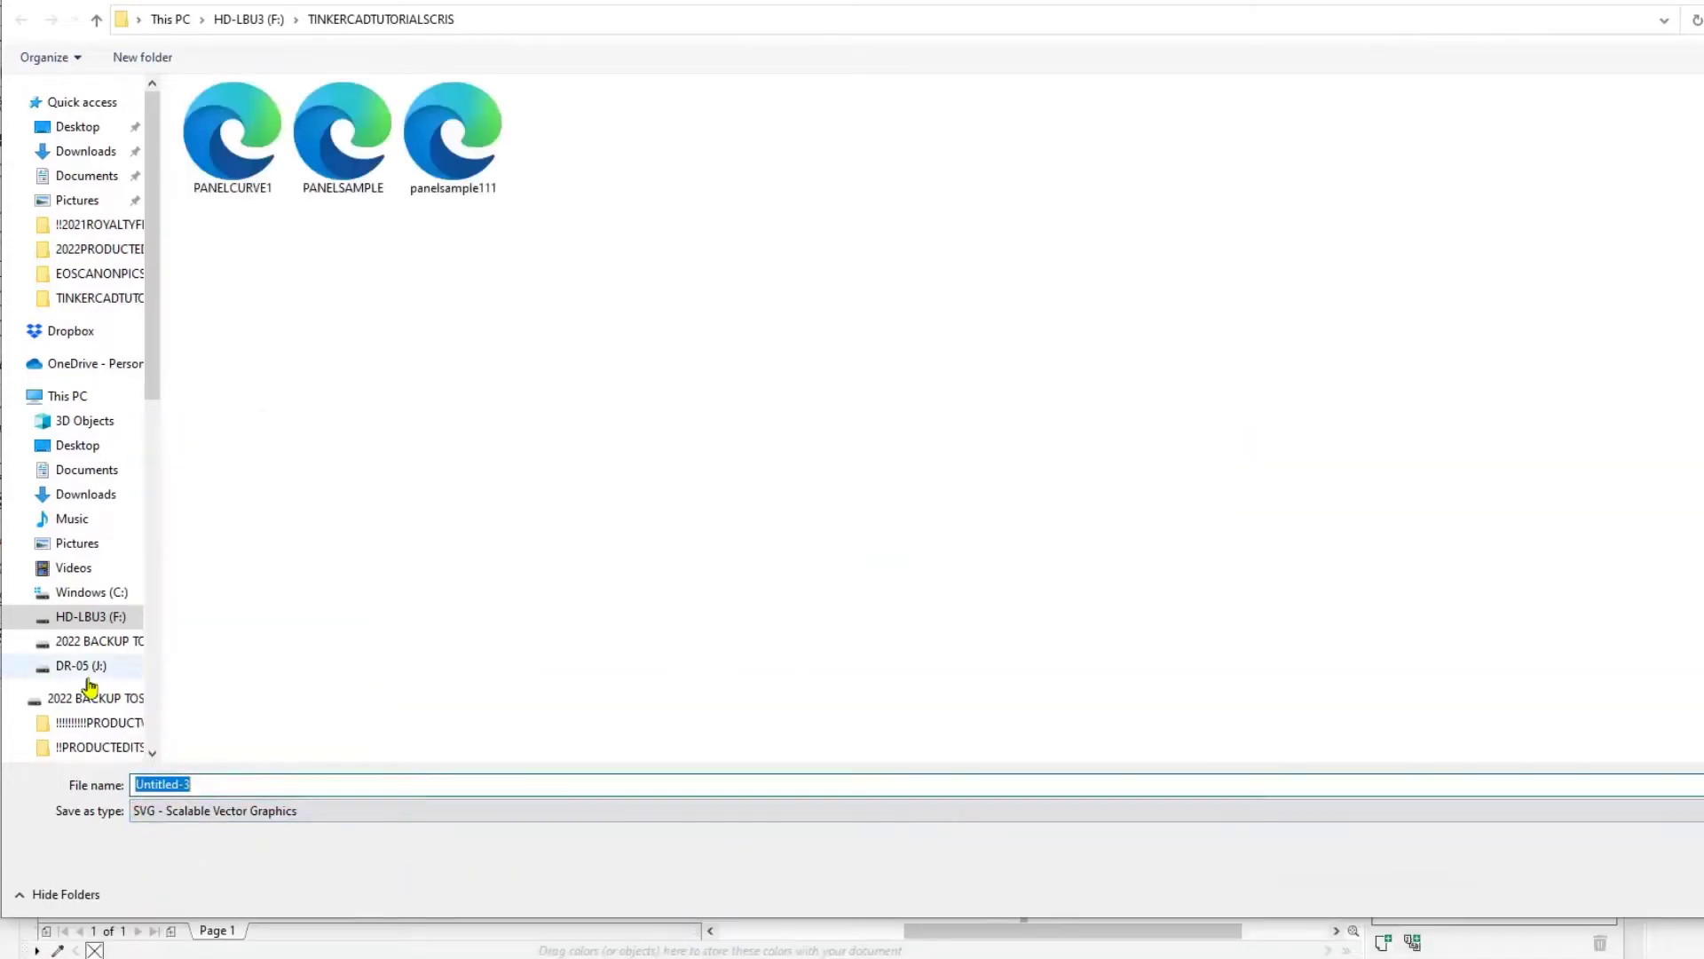
pyautogui.write('panels')
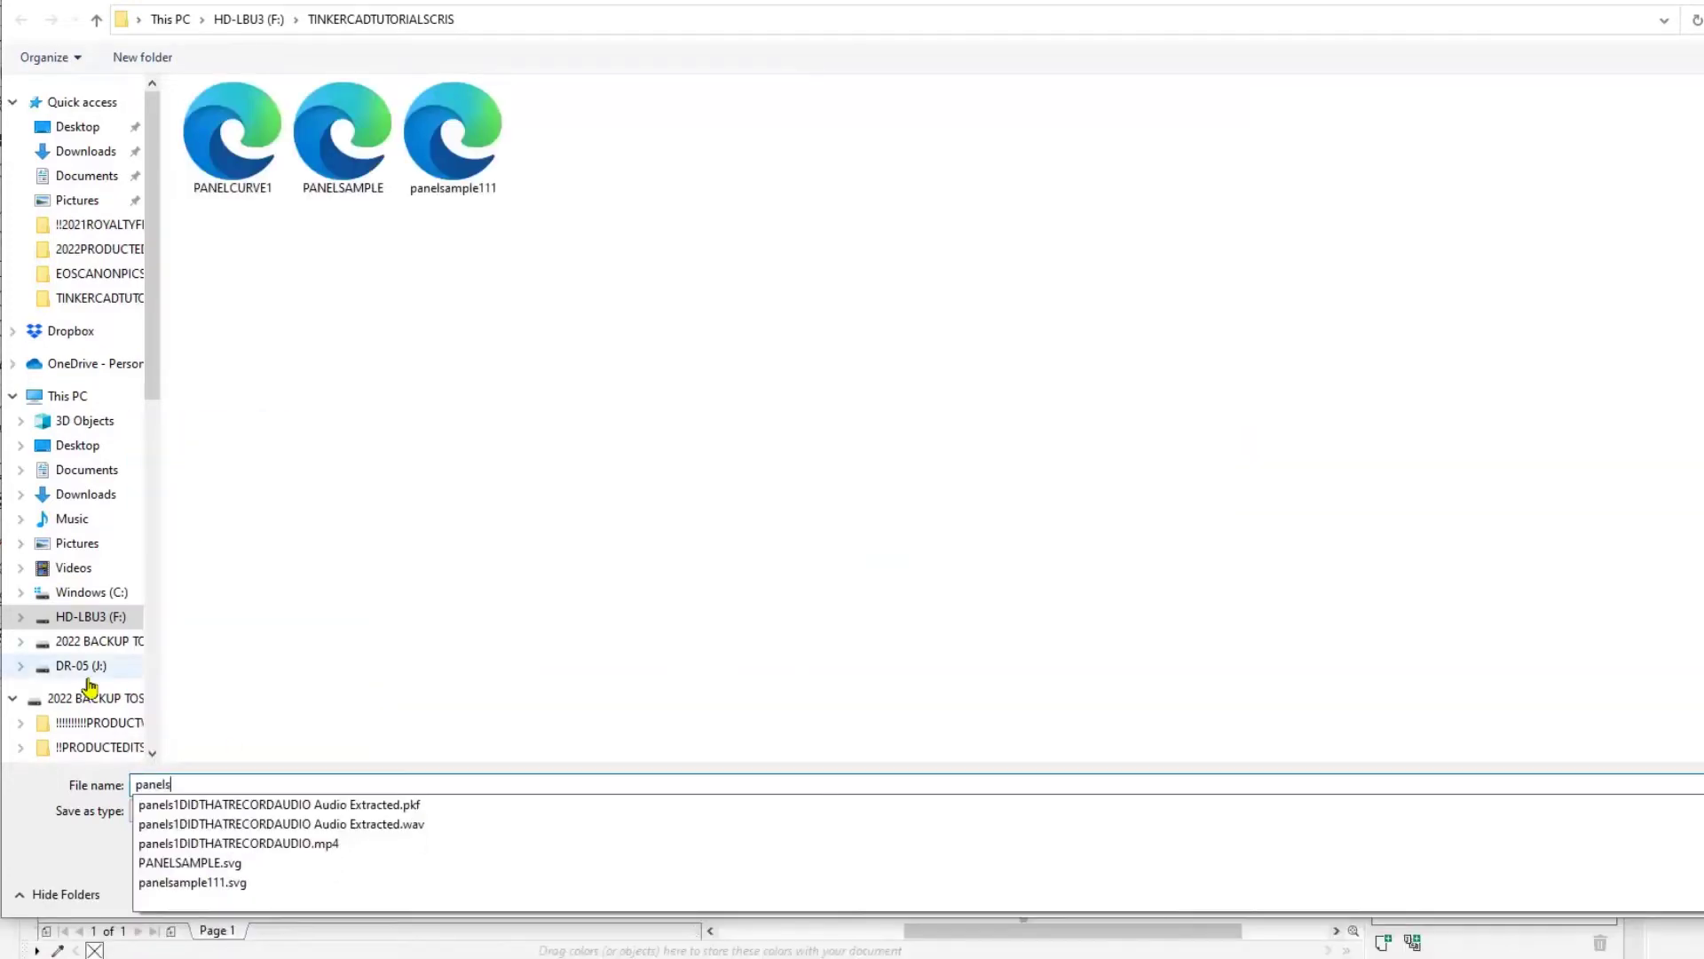
pyautogui.write('ILM')
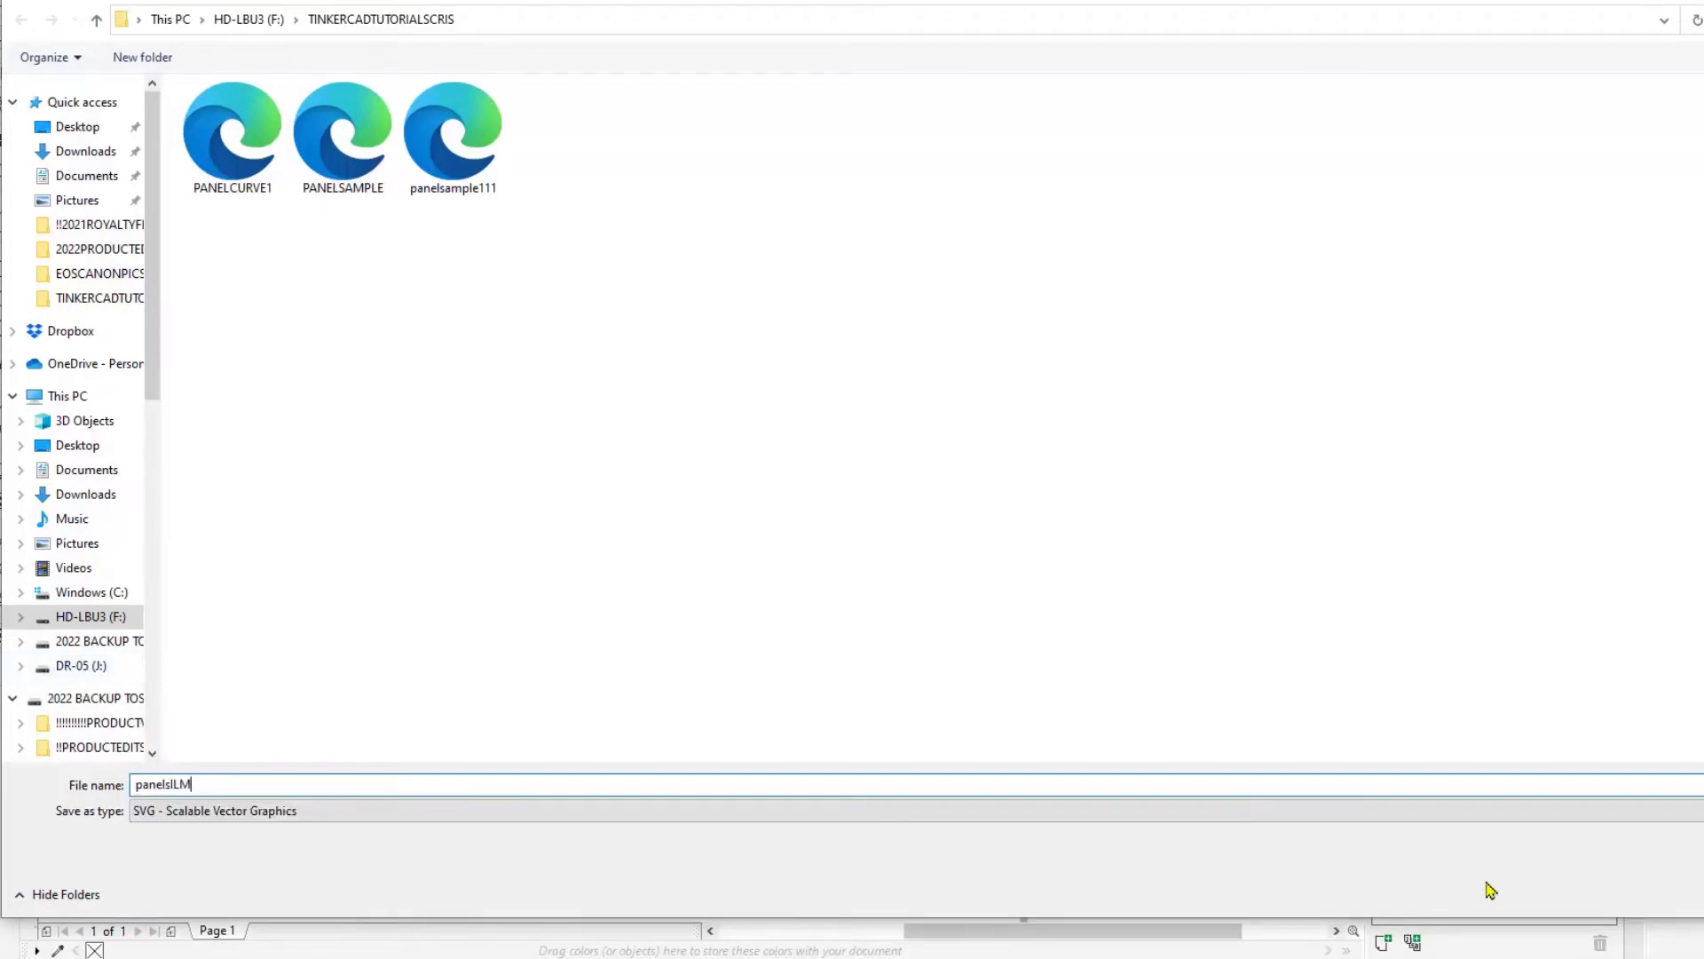
pyautogui.press('Return')
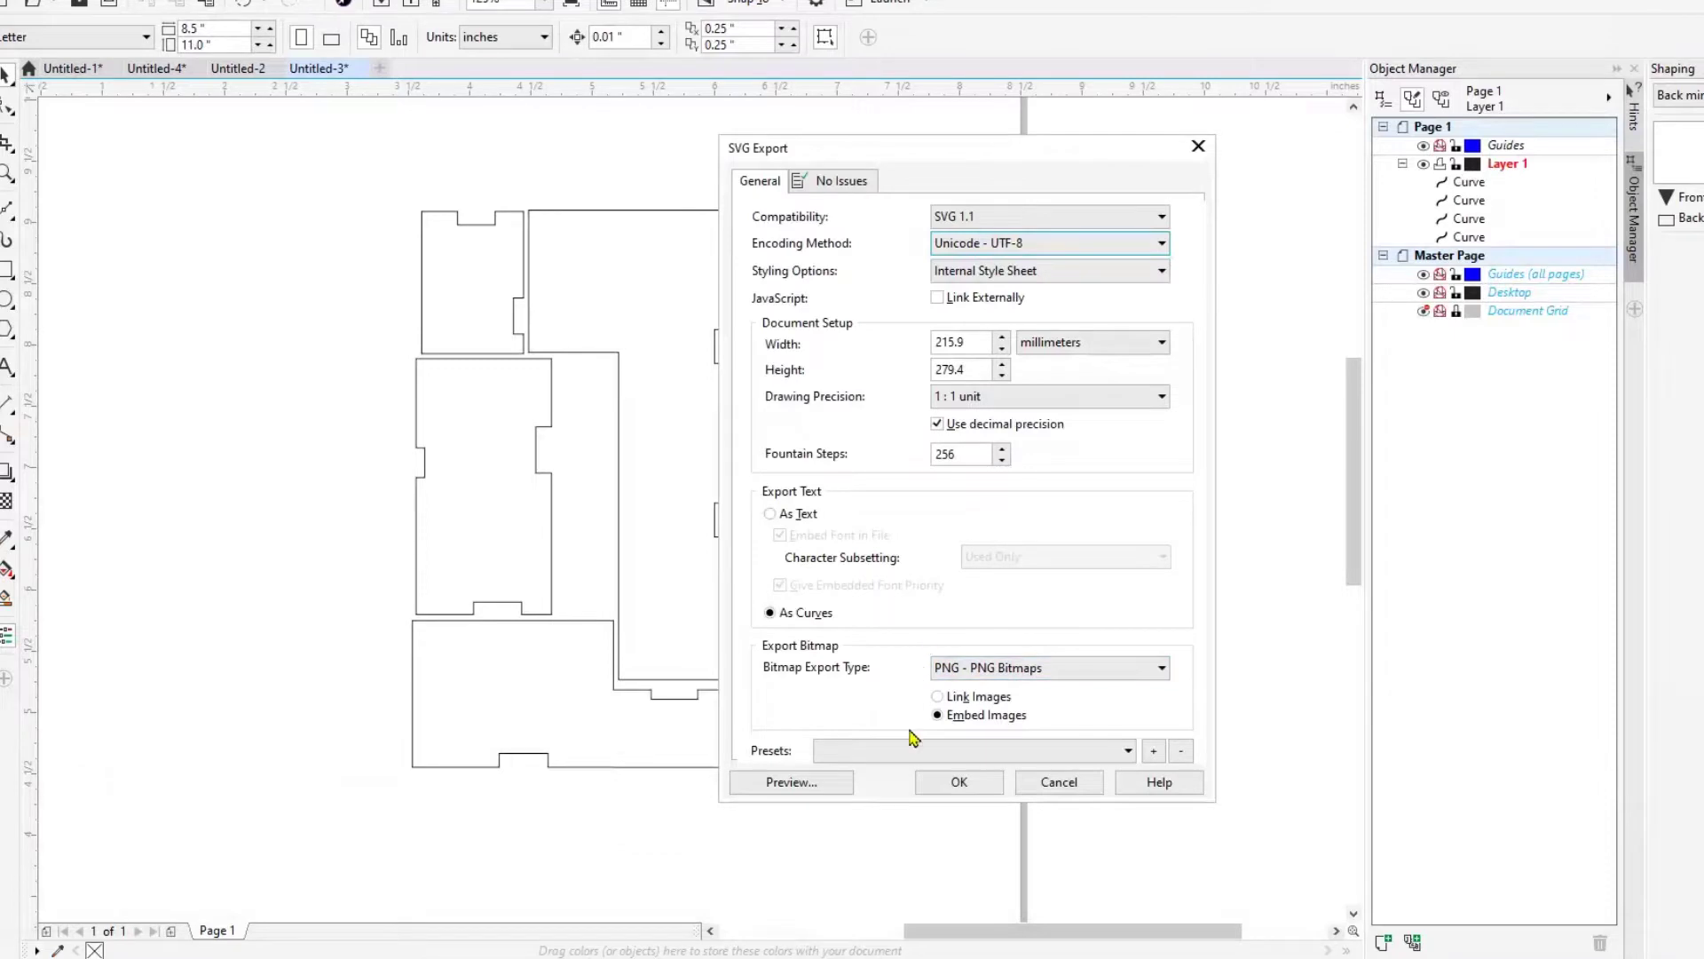
pyautogui.click(948, 784)
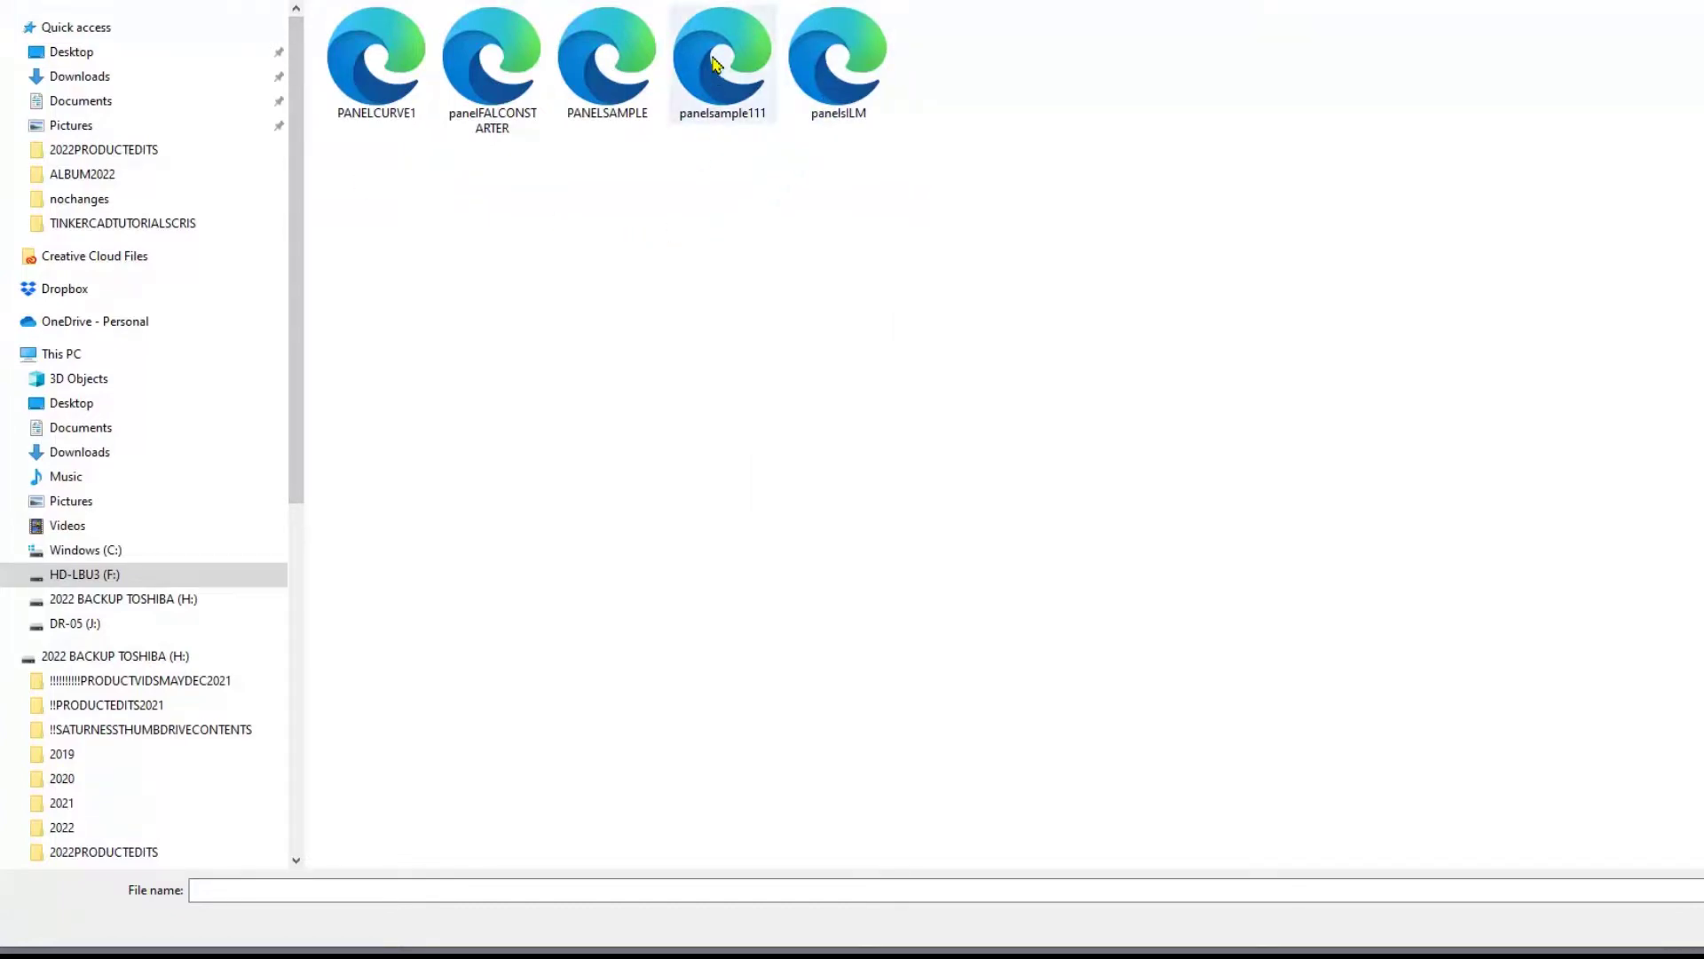
# - In Tinkercad, import panelsample111.svg at 100% scale centred on Artboard, and shrink the imported panel-line shape proportionally
pyautogui.doubleClick(717, 65)
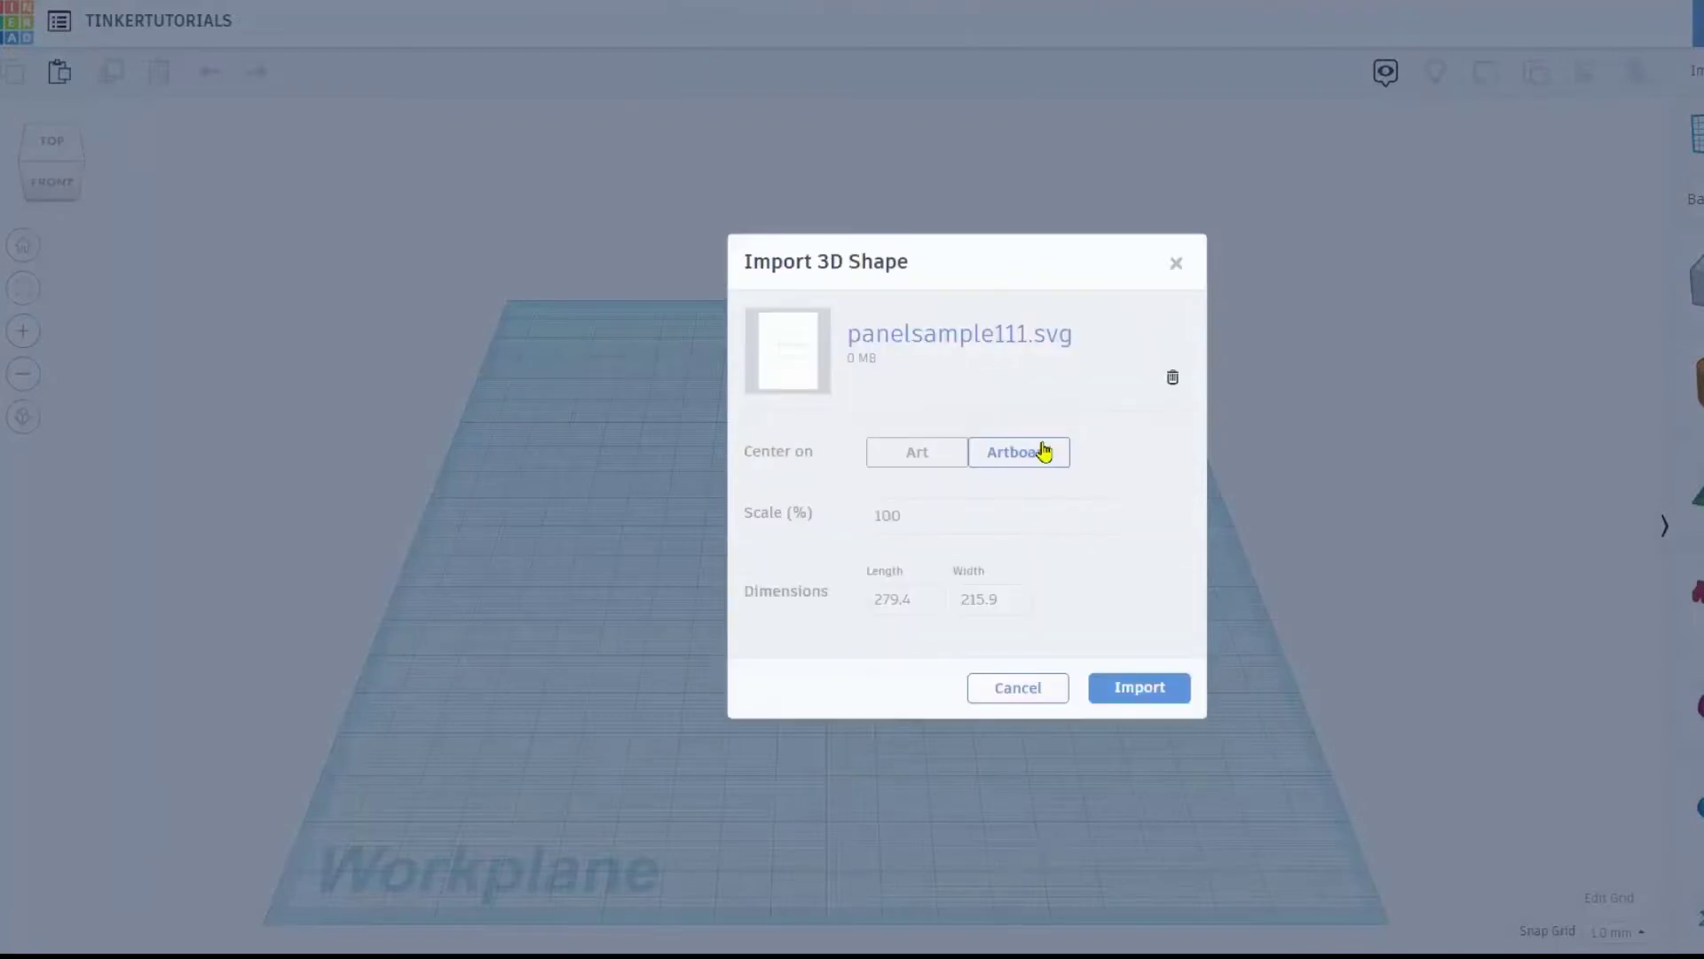
pyautogui.click(1158, 697)
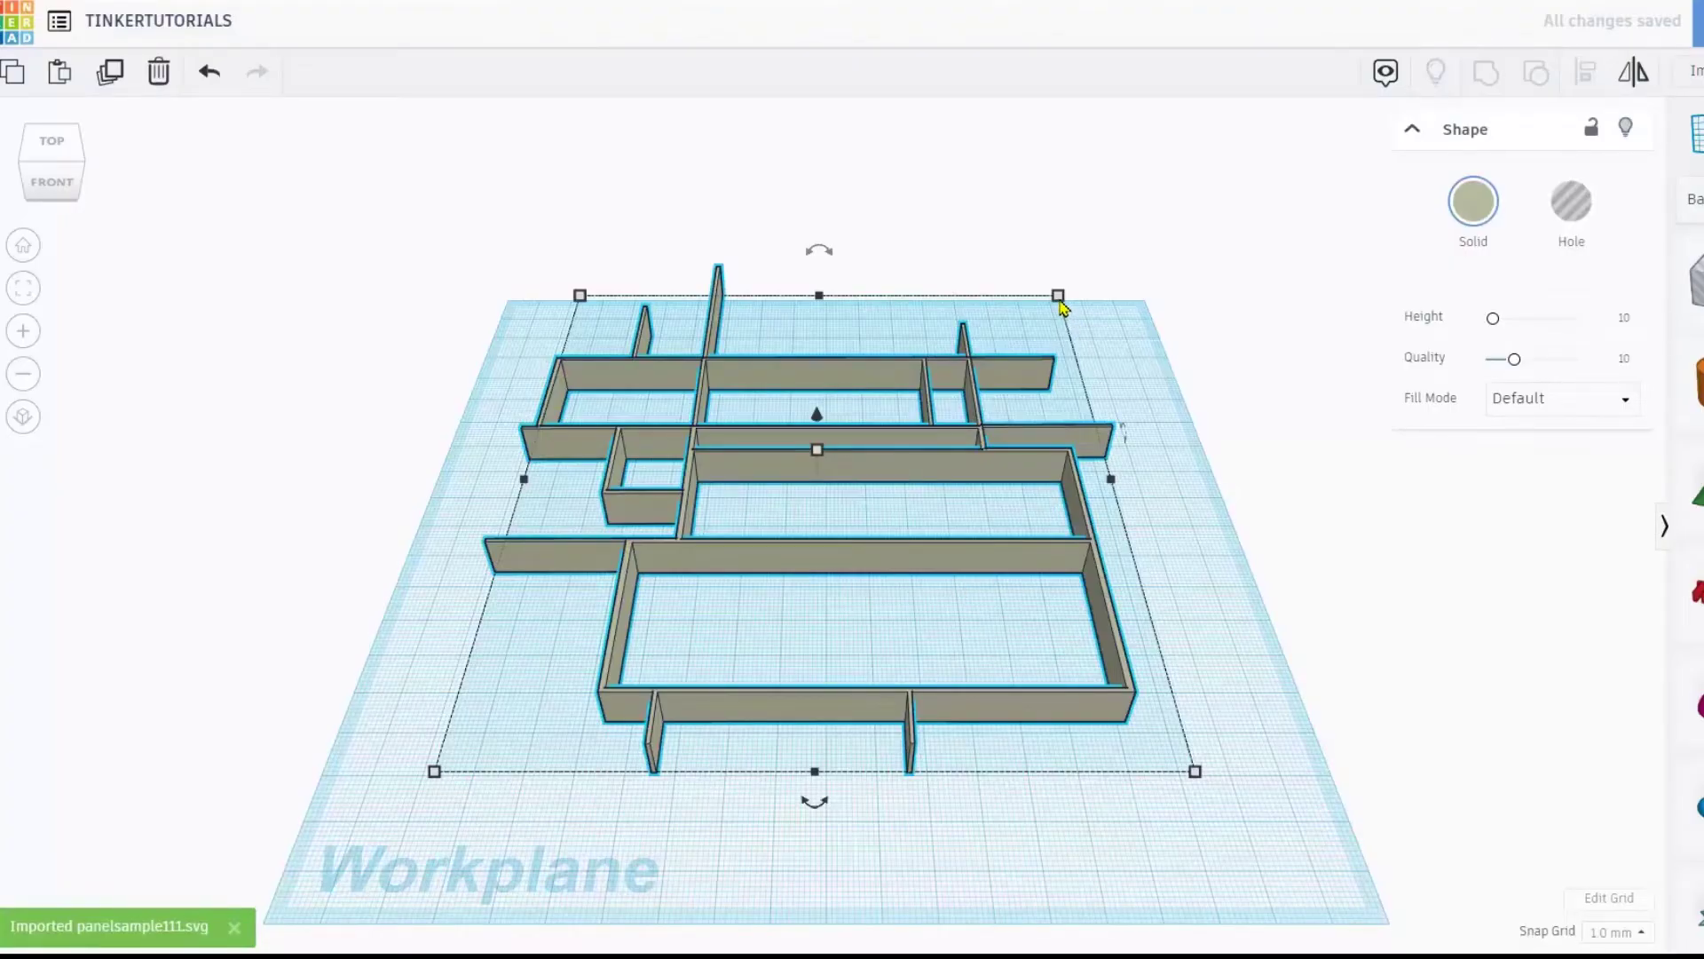
pyautogui.moveTo(1060, 302)
pyautogui.keyDown('shift'); pyautogui.moveTo(1061, 300); pyautogui.dragTo(707, 495); pyautogui.keyUp('shift')
# - Duplicate the panel-line shape and set the copy aside, offset about 145 mm back and 56 mm sideways
pyautogui.scroll(5, 666, 589)
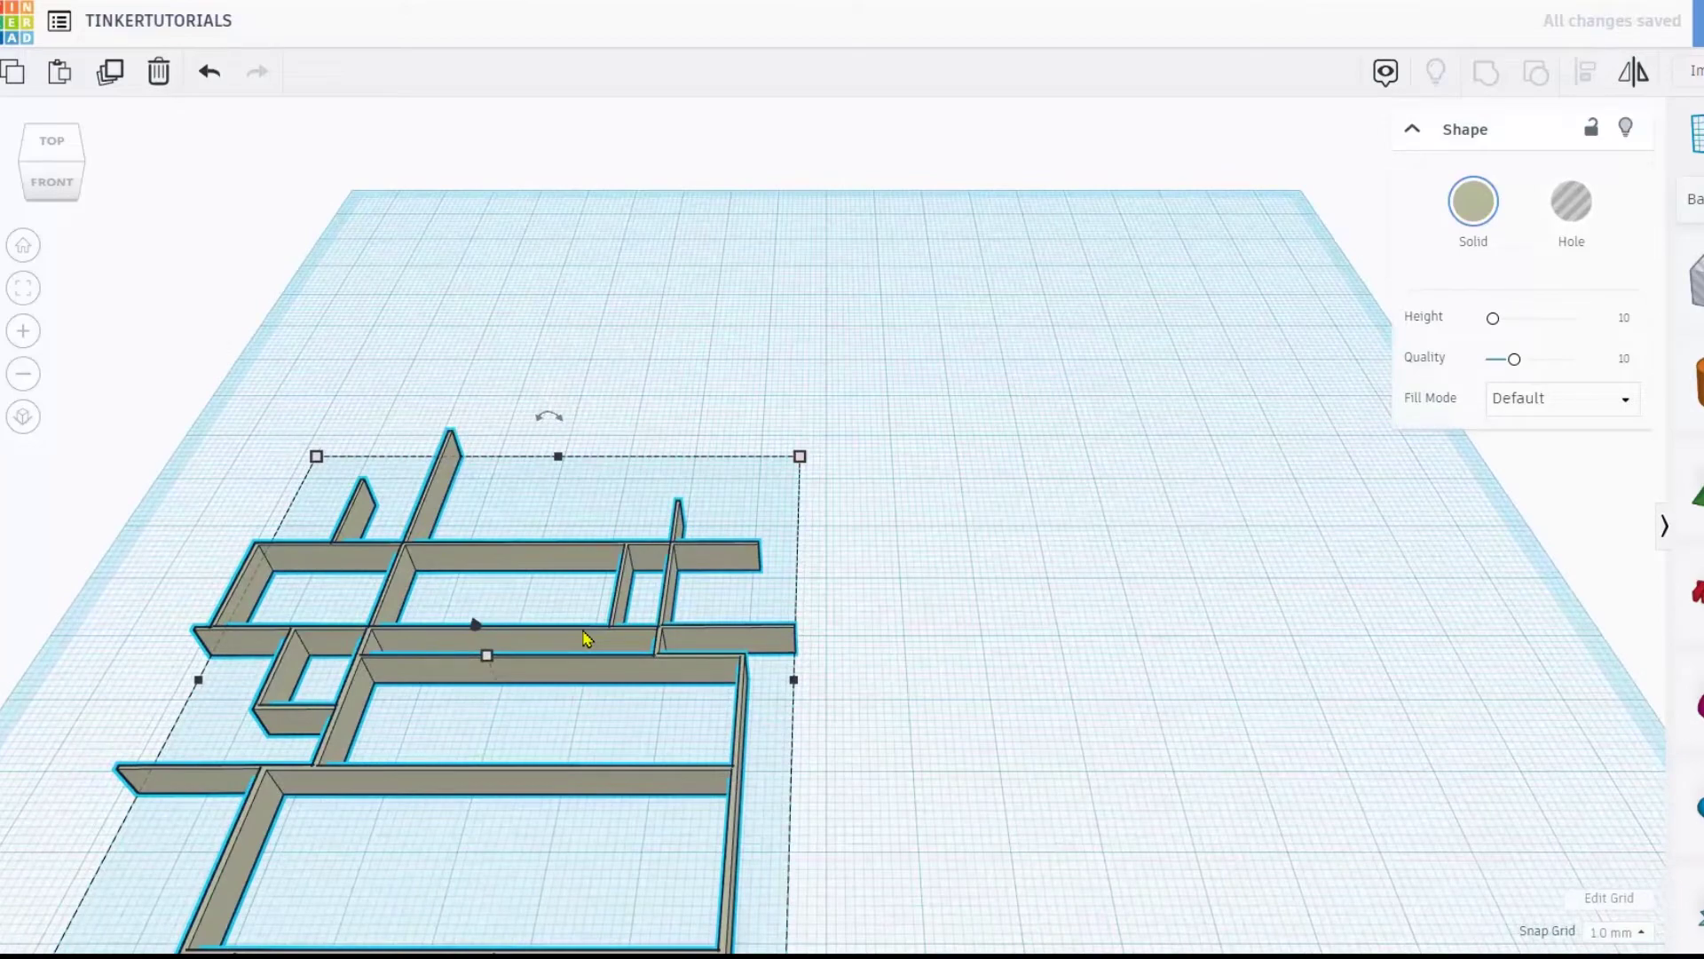
pyautogui.hotkey('ctrl', 'd')
pyautogui.keyDown('alt'); pyautogui.moveTo(607, 548); pyautogui.dragTo(438, 137); pyautogui.keyUp('alt')
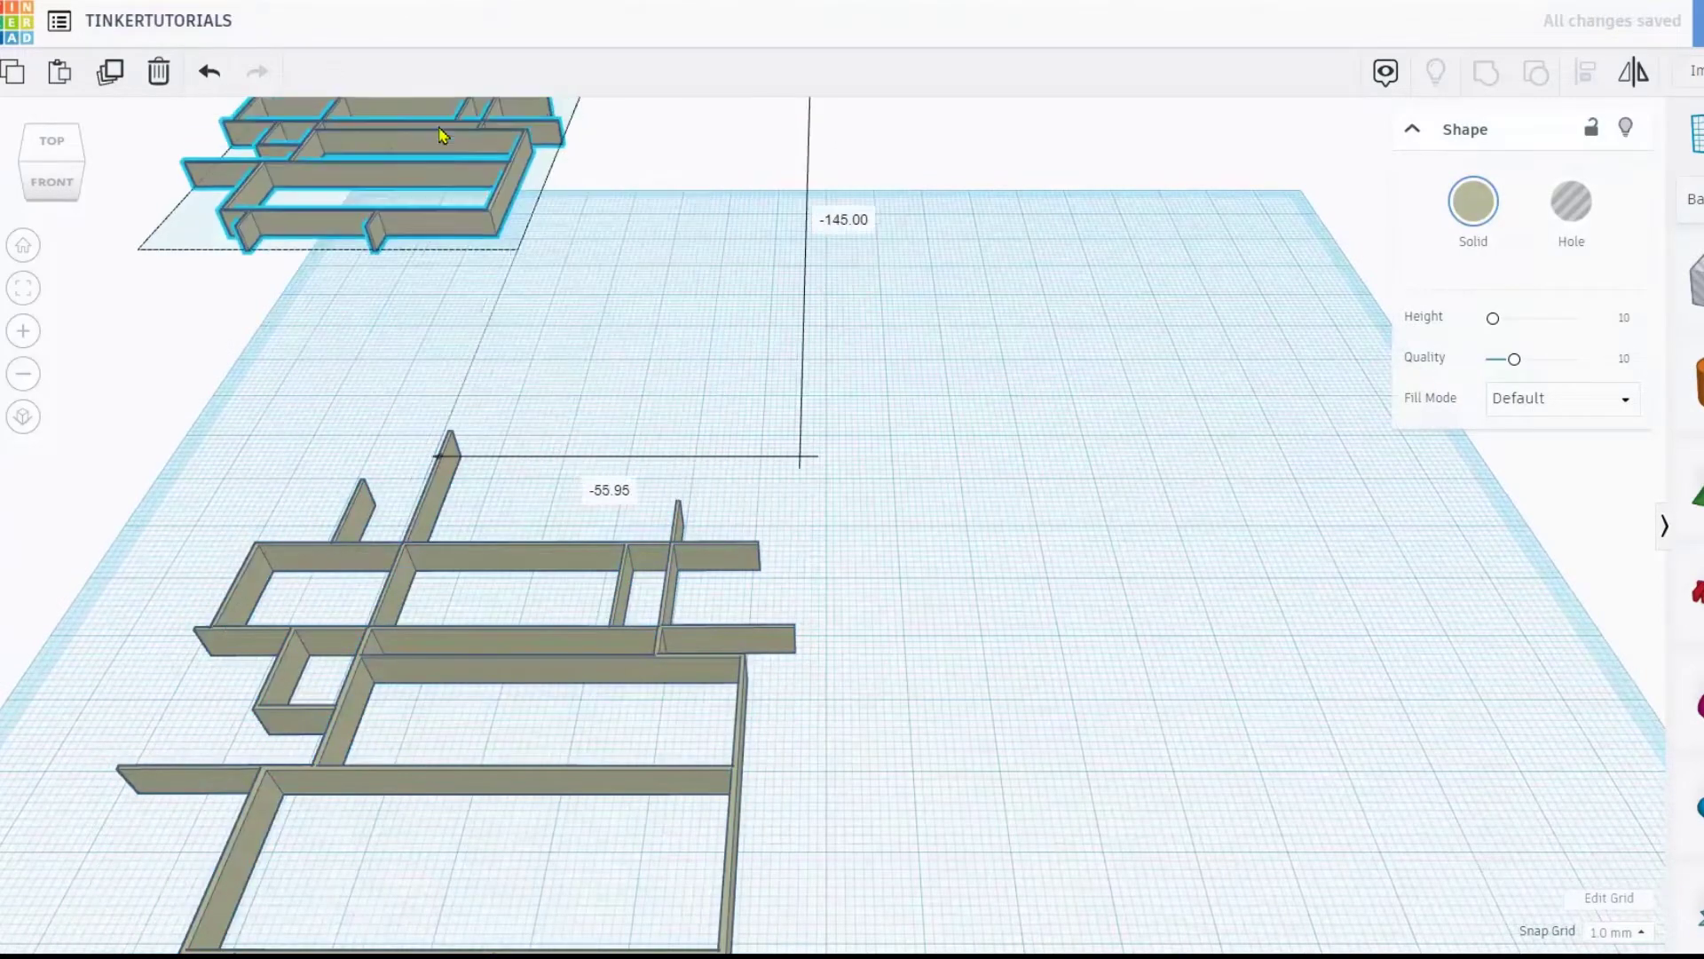
# - Add a box to the workplane, enlarge its footprint to about 91 mm wide, and move it toward the workplane's centre
pyautogui.moveTo(1691, 382); pyautogui.dragTo(959, 578)
pyautogui.moveTo(972, 457); pyautogui.dragTo(1257, 266)
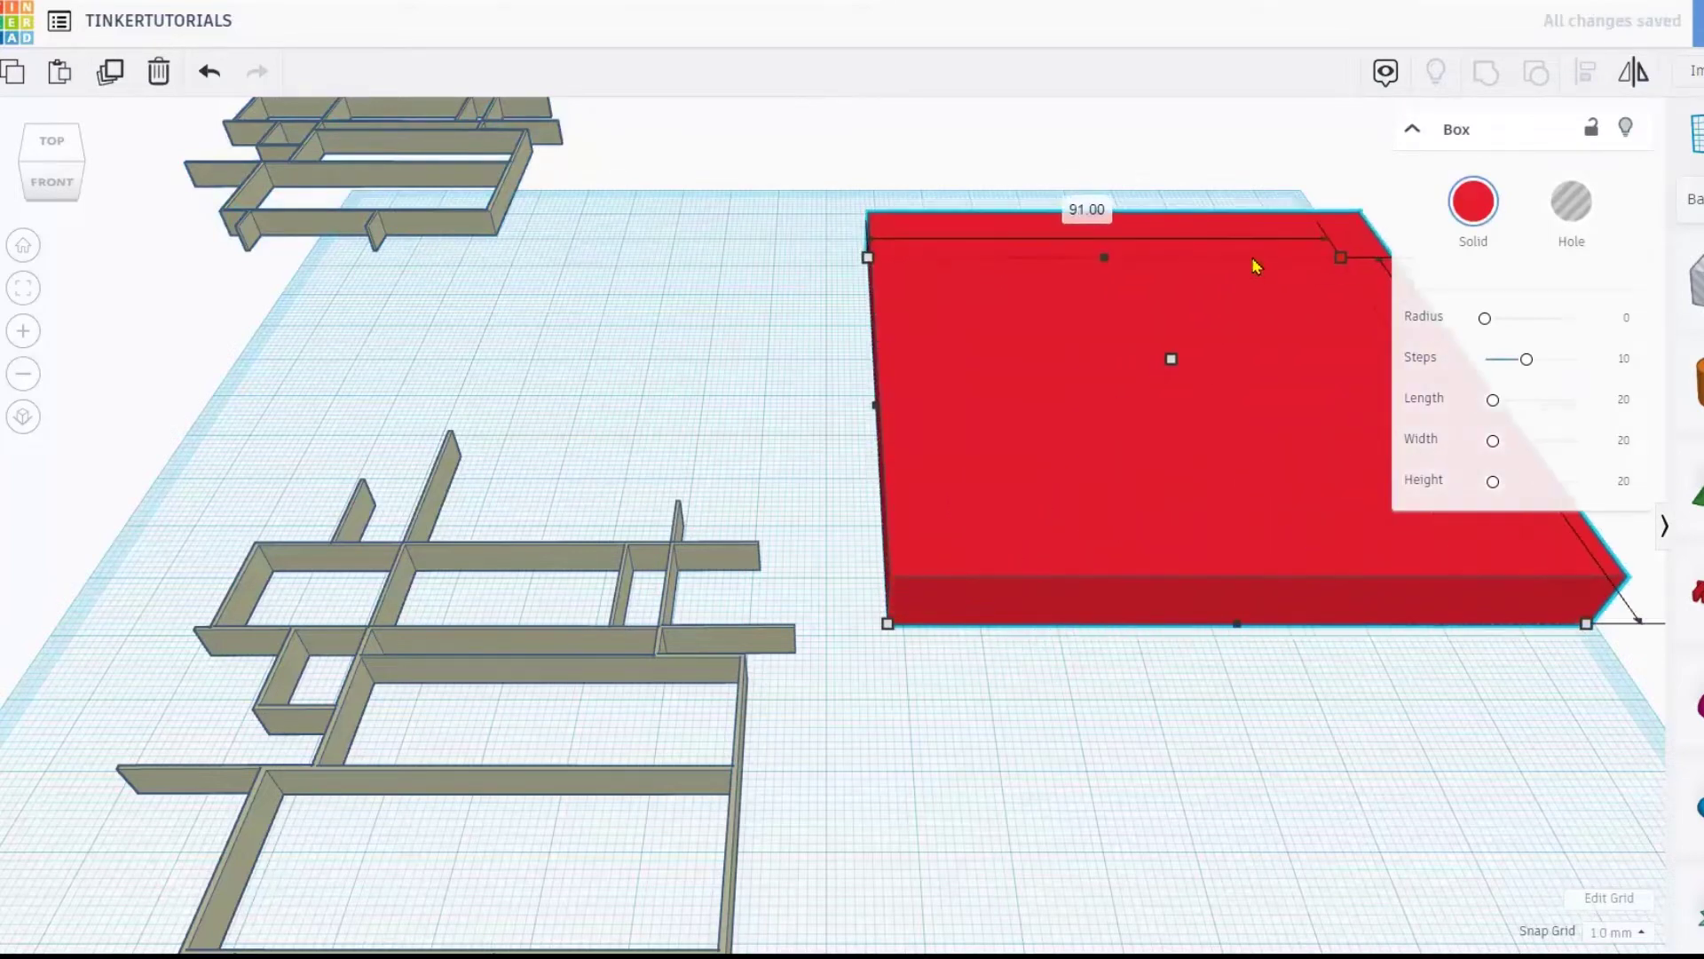
pyautogui.scroll(-2, 1130, 466)
pyautogui.moveTo(1130, 466); pyautogui.dragTo(1000, 601)
# - Colour the box white and reduce its height to 3 mm to make a flat plate
pyautogui.click(1473, 208)
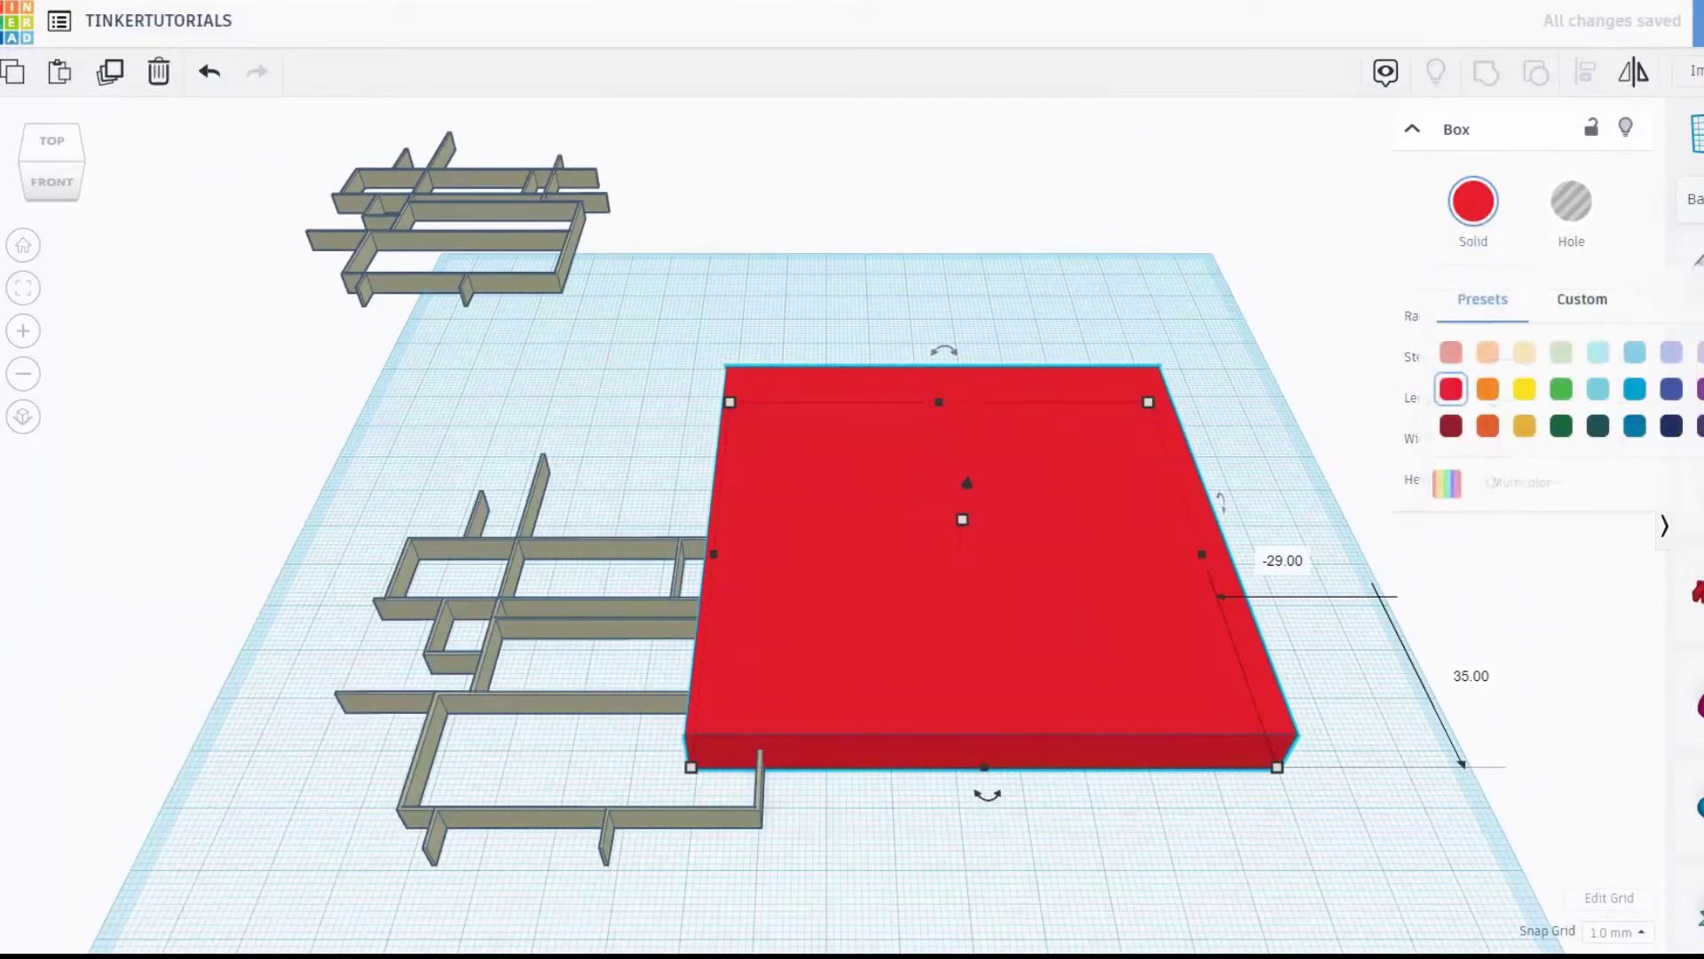
pyautogui.click(1700, 352)
pyautogui.moveTo(961, 522); pyautogui.dragTo(959, 545)
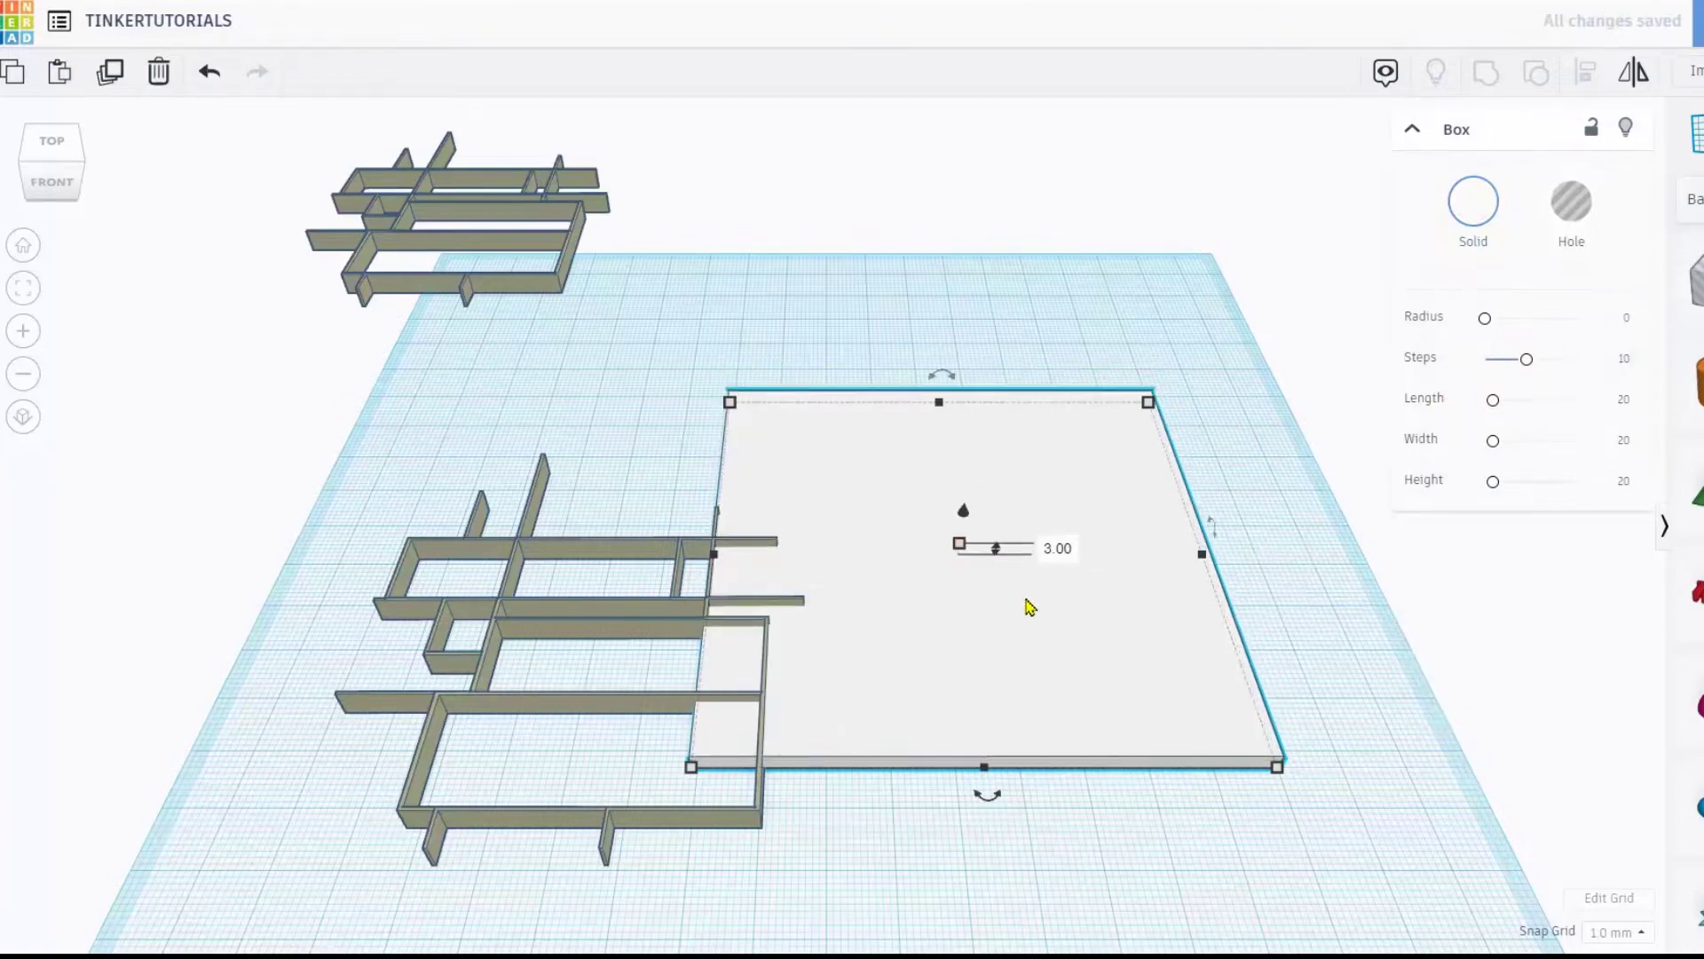
# - Move the full-size panel-line shape onto the white plate so that its lines lie across the plate
pyautogui.moveTo(1027, 604); pyautogui.dragTo(1020, 470, button='right')
pyautogui.scroll(4, 999, 575)
pyautogui.moveTo(1001, 574); pyautogui.dragTo(719, 632, button='right')
pyautogui.scroll(-2, 719, 632)
pyautogui.moveTo(654, 700); pyautogui.dragTo(461, 616, button='right')
pyautogui.moveTo(592, 558); pyautogui.dragTo(1035, 465)
# - Raise the panel-line shape so its walls stand higher above the plate, and turn it into a hole
pyautogui.moveTo(483, 597); pyautogui.dragTo(1174, 645, button='right')
pyautogui.scroll(1, 1044, 478)
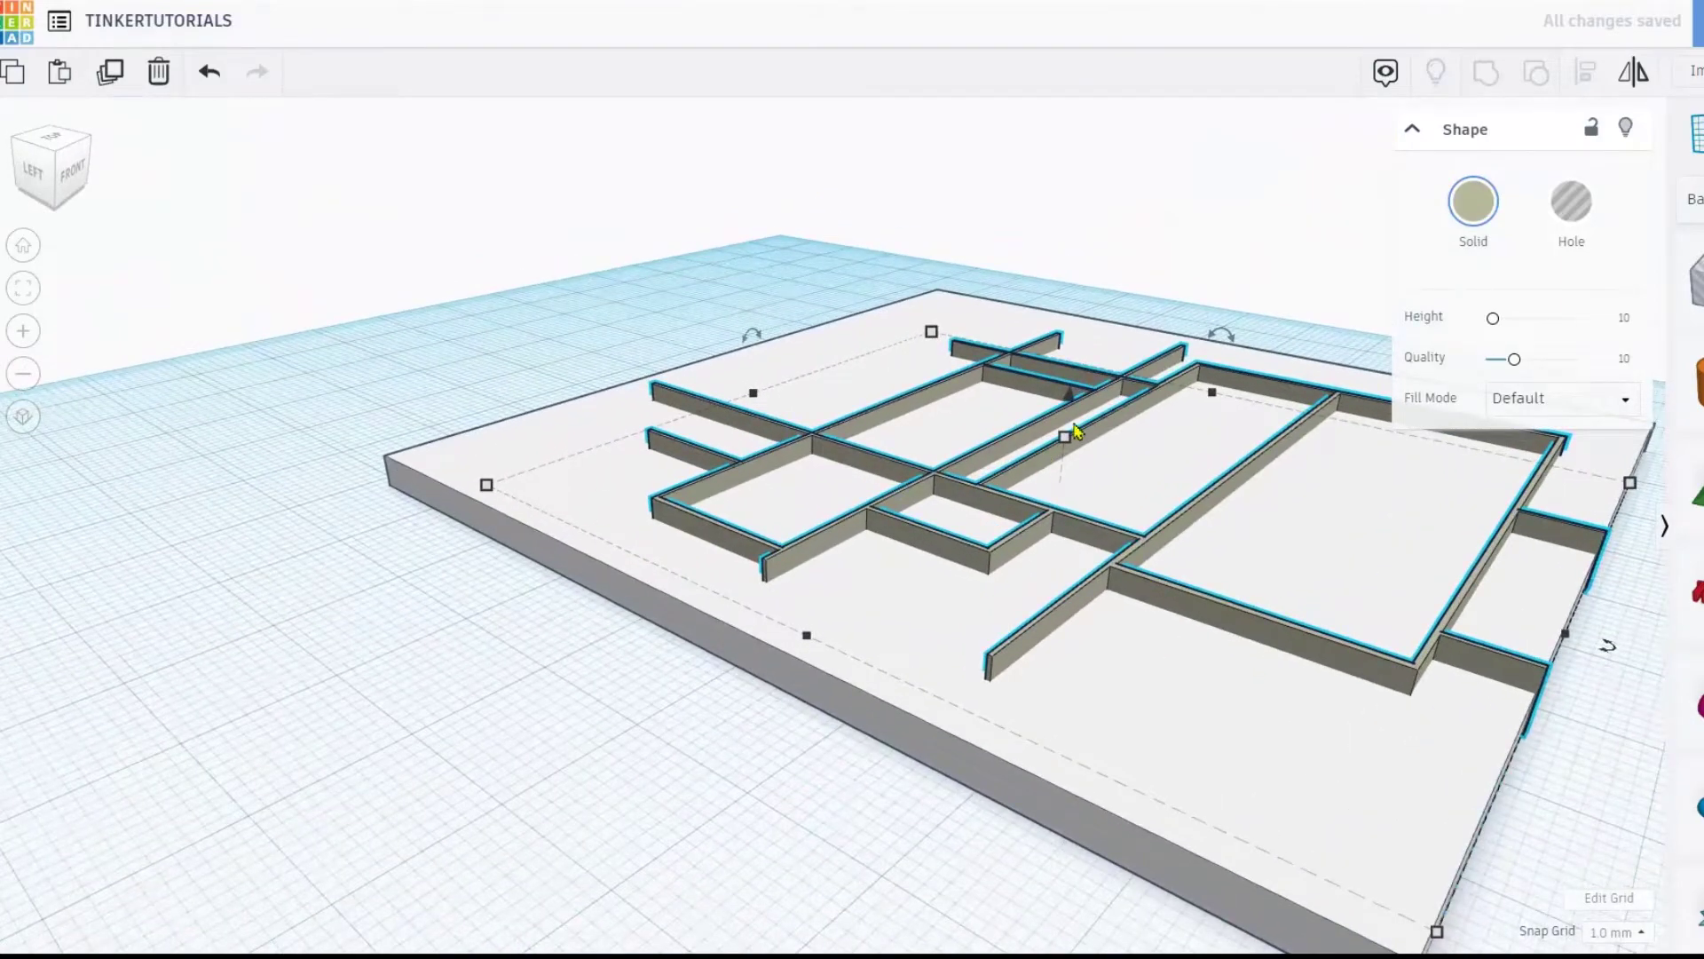
pyautogui.moveTo(1073, 400); pyautogui.dragTo(1077, 329)
pyautogui.moveTo(894, 506); pyautogui.dragTo(1088, 521, button='right')
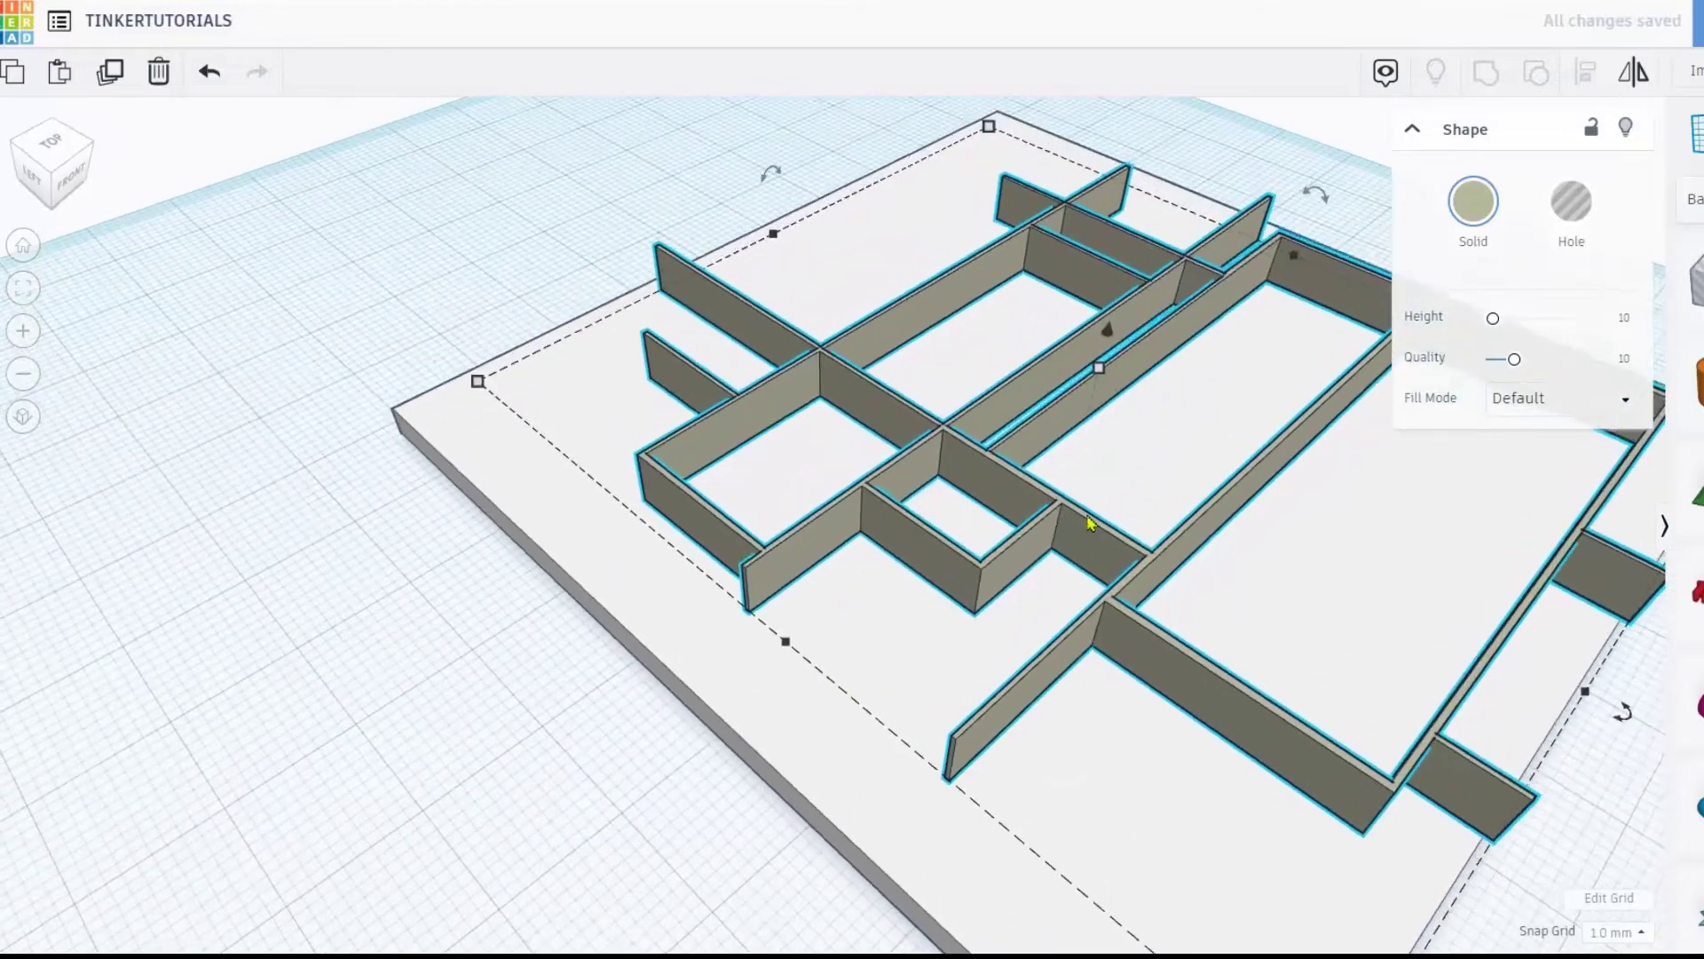
pyautogui.click(1569, 204)
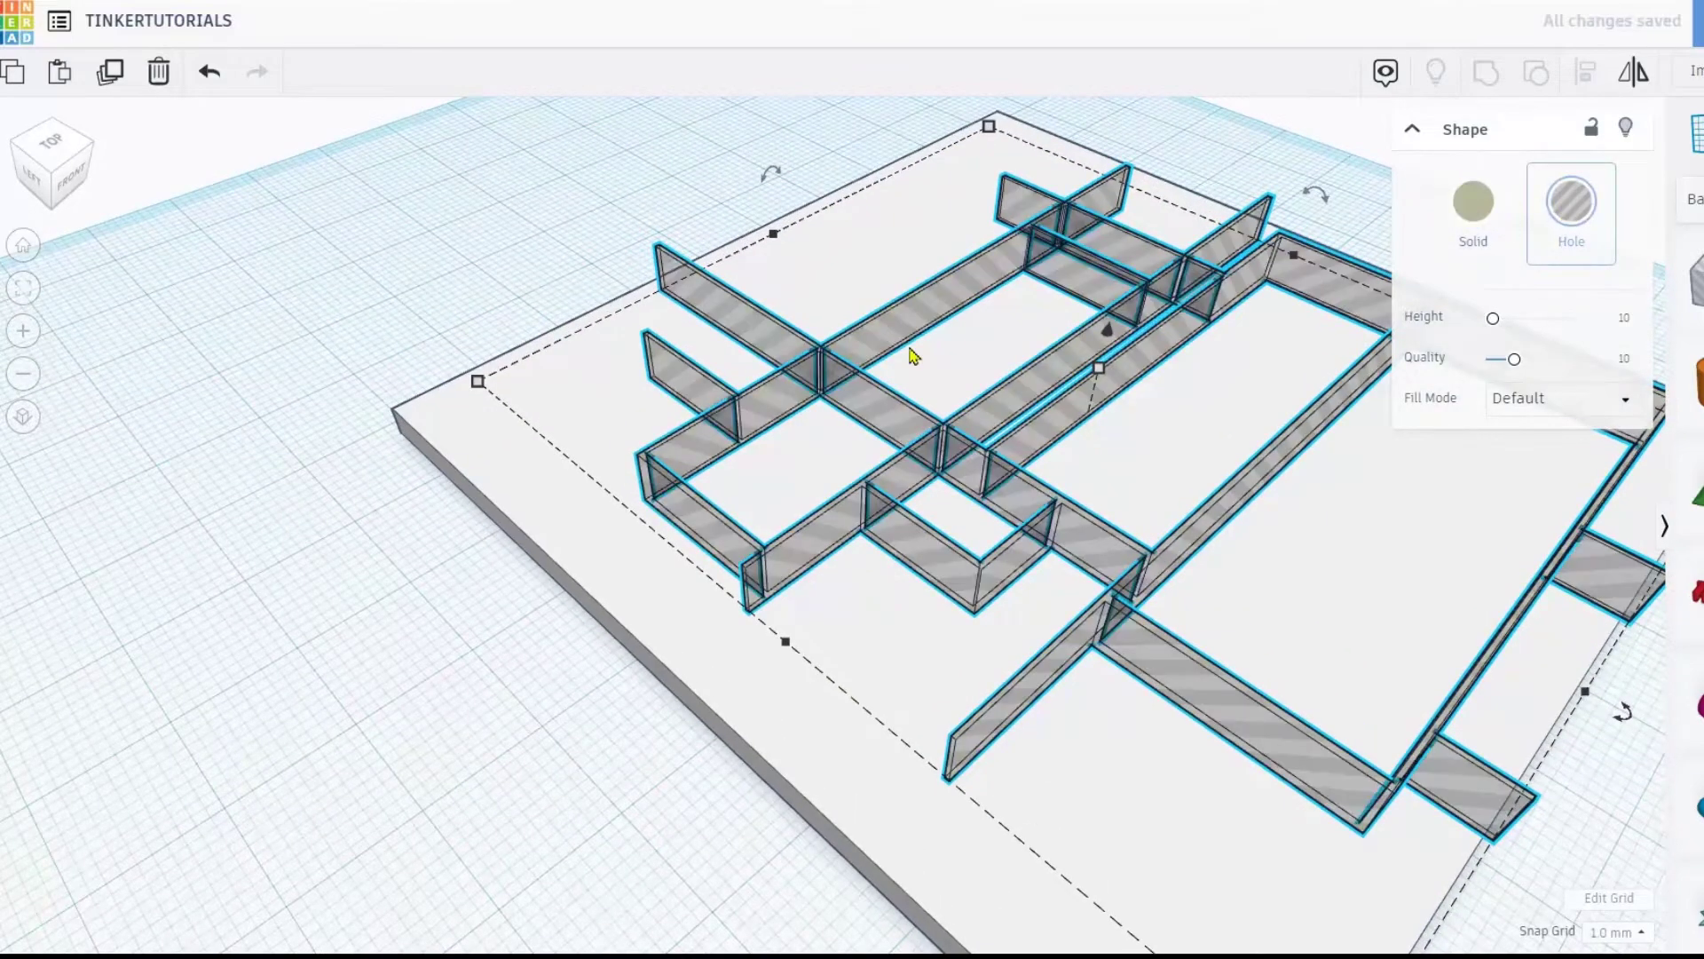
# - Lower the panel-line hole by 1 mm and turn the snap grid off
pyautogui.moveTo(497, 523); pyautogui.dragTo(1029, 499, button='right')
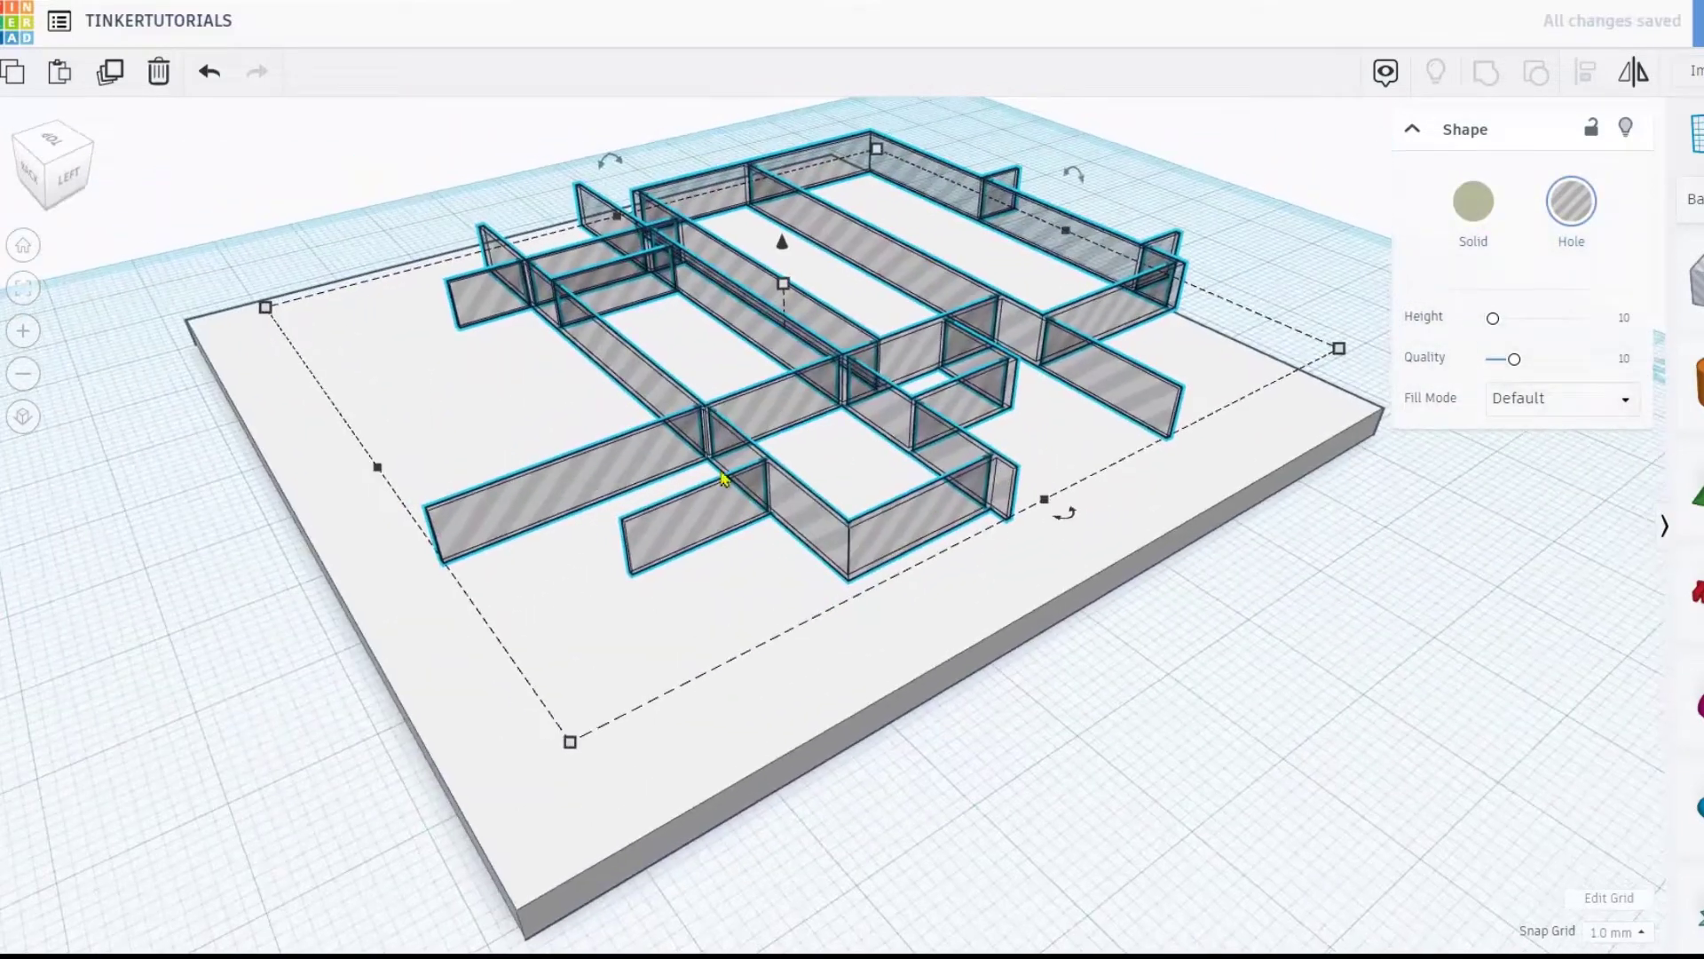
pyautogui.moveTo(722, 475); pyautogui.dragTo(894, 312, button='right')
pyautogui.scroll(2, 894, 313)
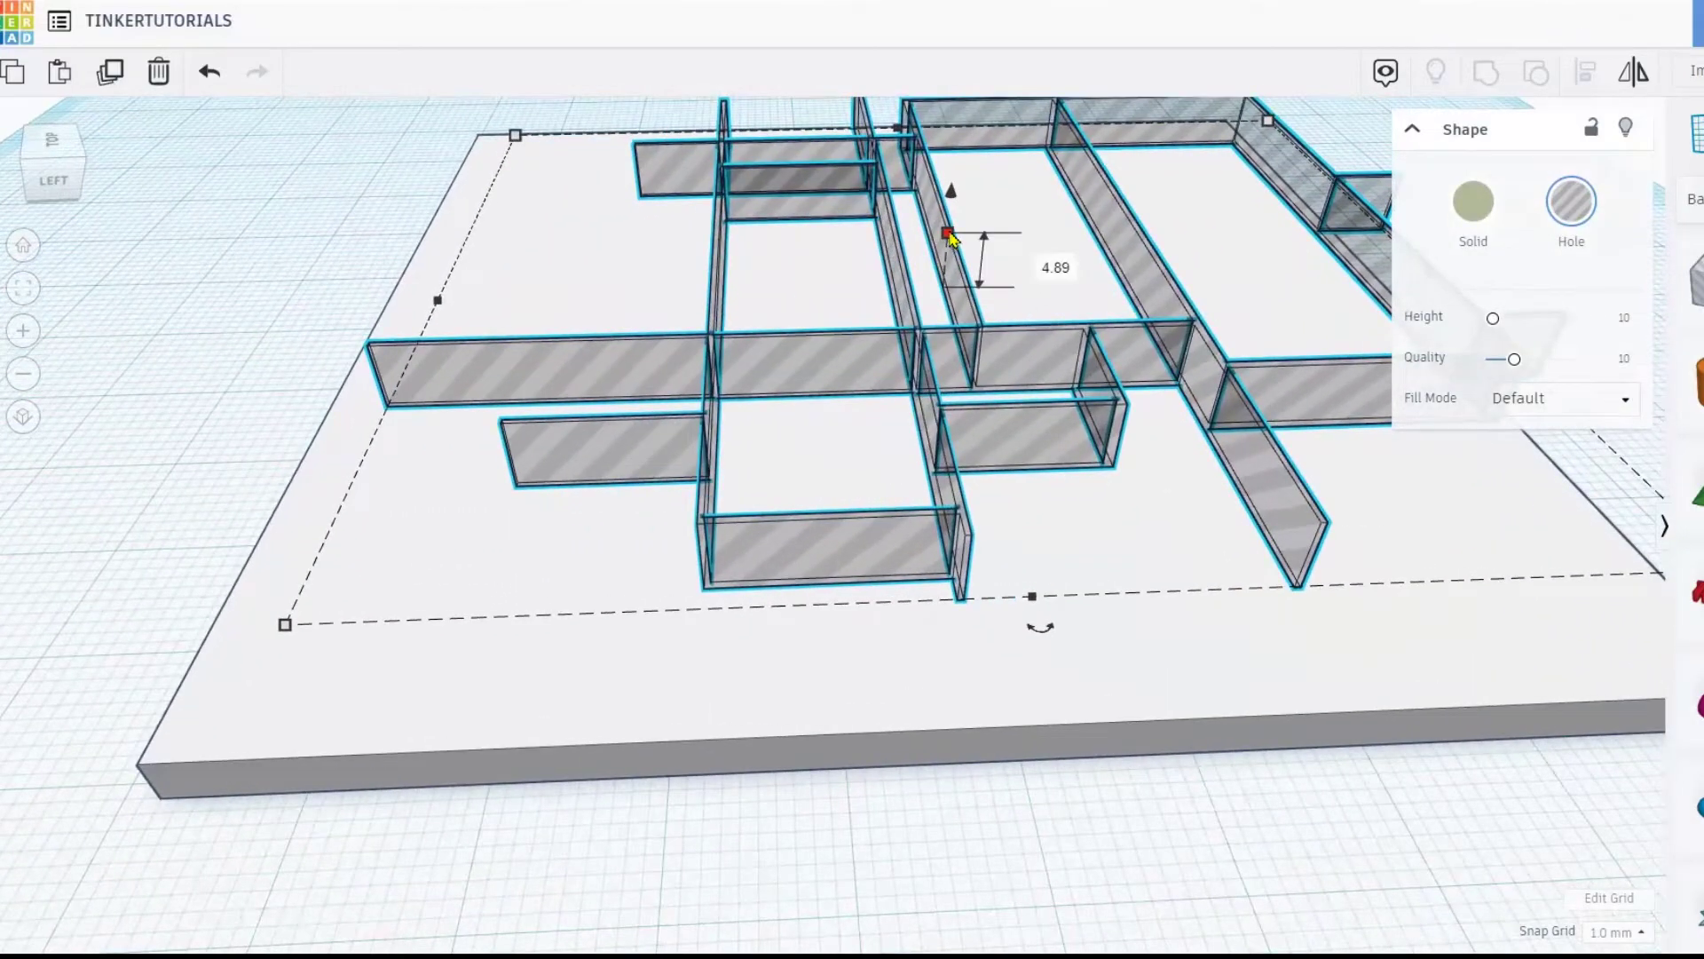
pyautogui.moveTo(954, 200); pyautogui.dragTo(958, 209)
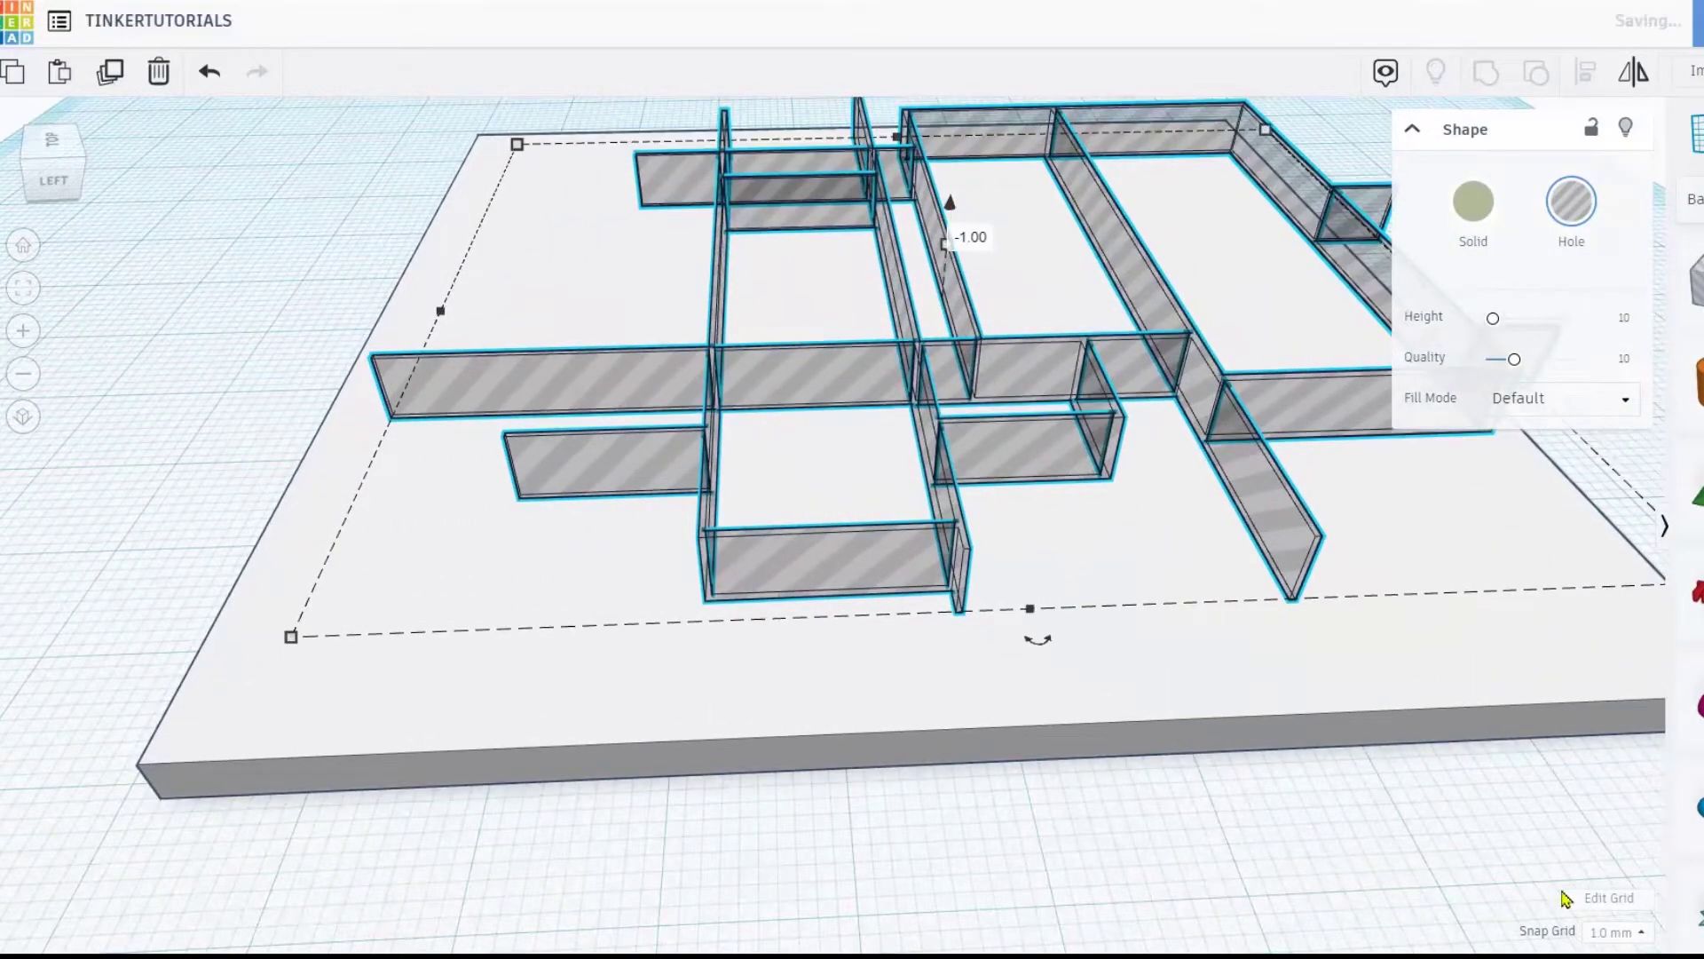
pyautogui.click(1613, 932)
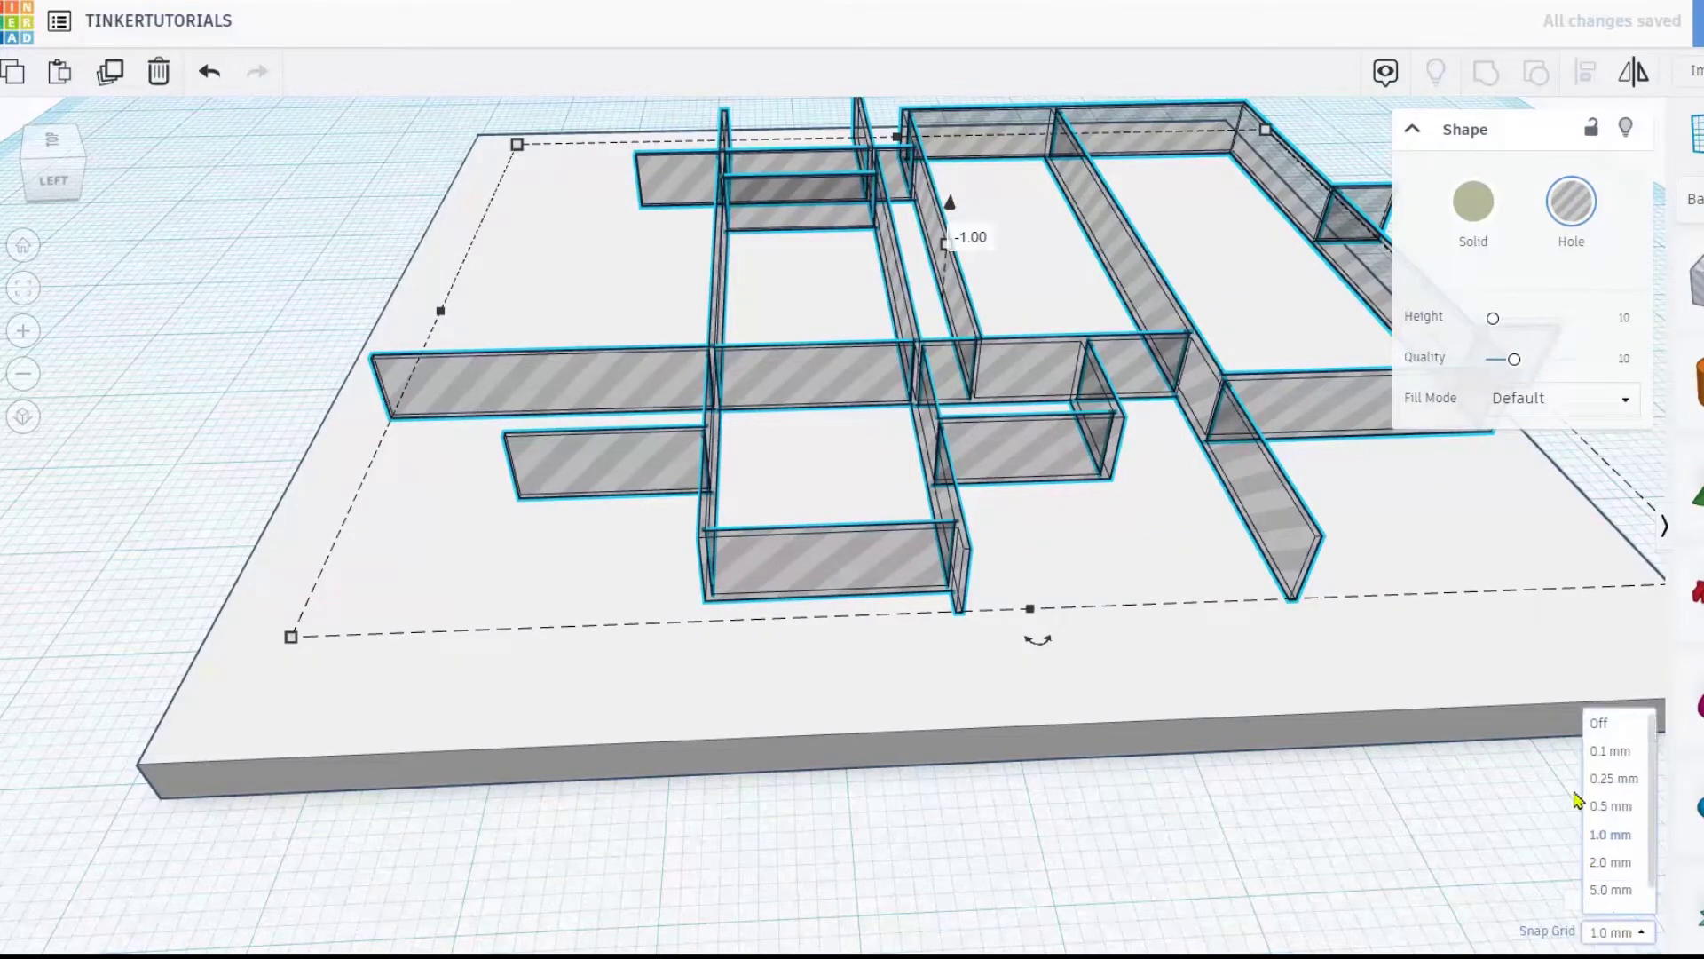
pyautogui.click(1605, 719)
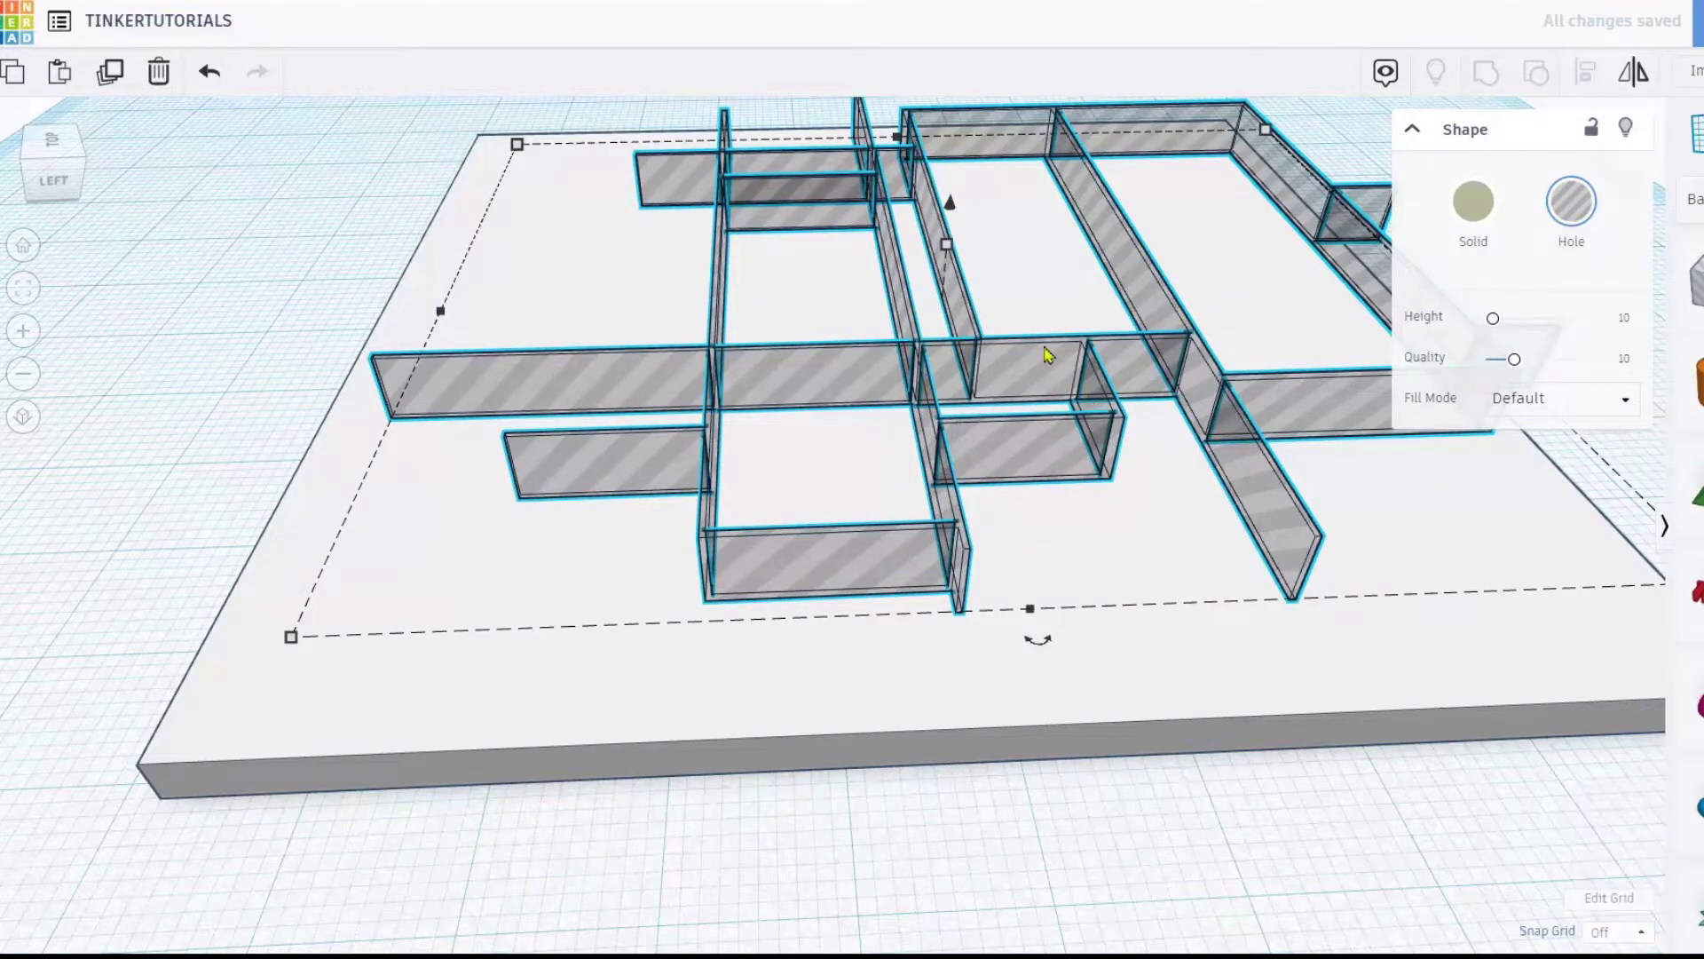
# - Lower the panel-line hole without snapping until its bottom edges sink slightly into the plate's upper surface
pyautogui.scroll(5, 1046, 361)
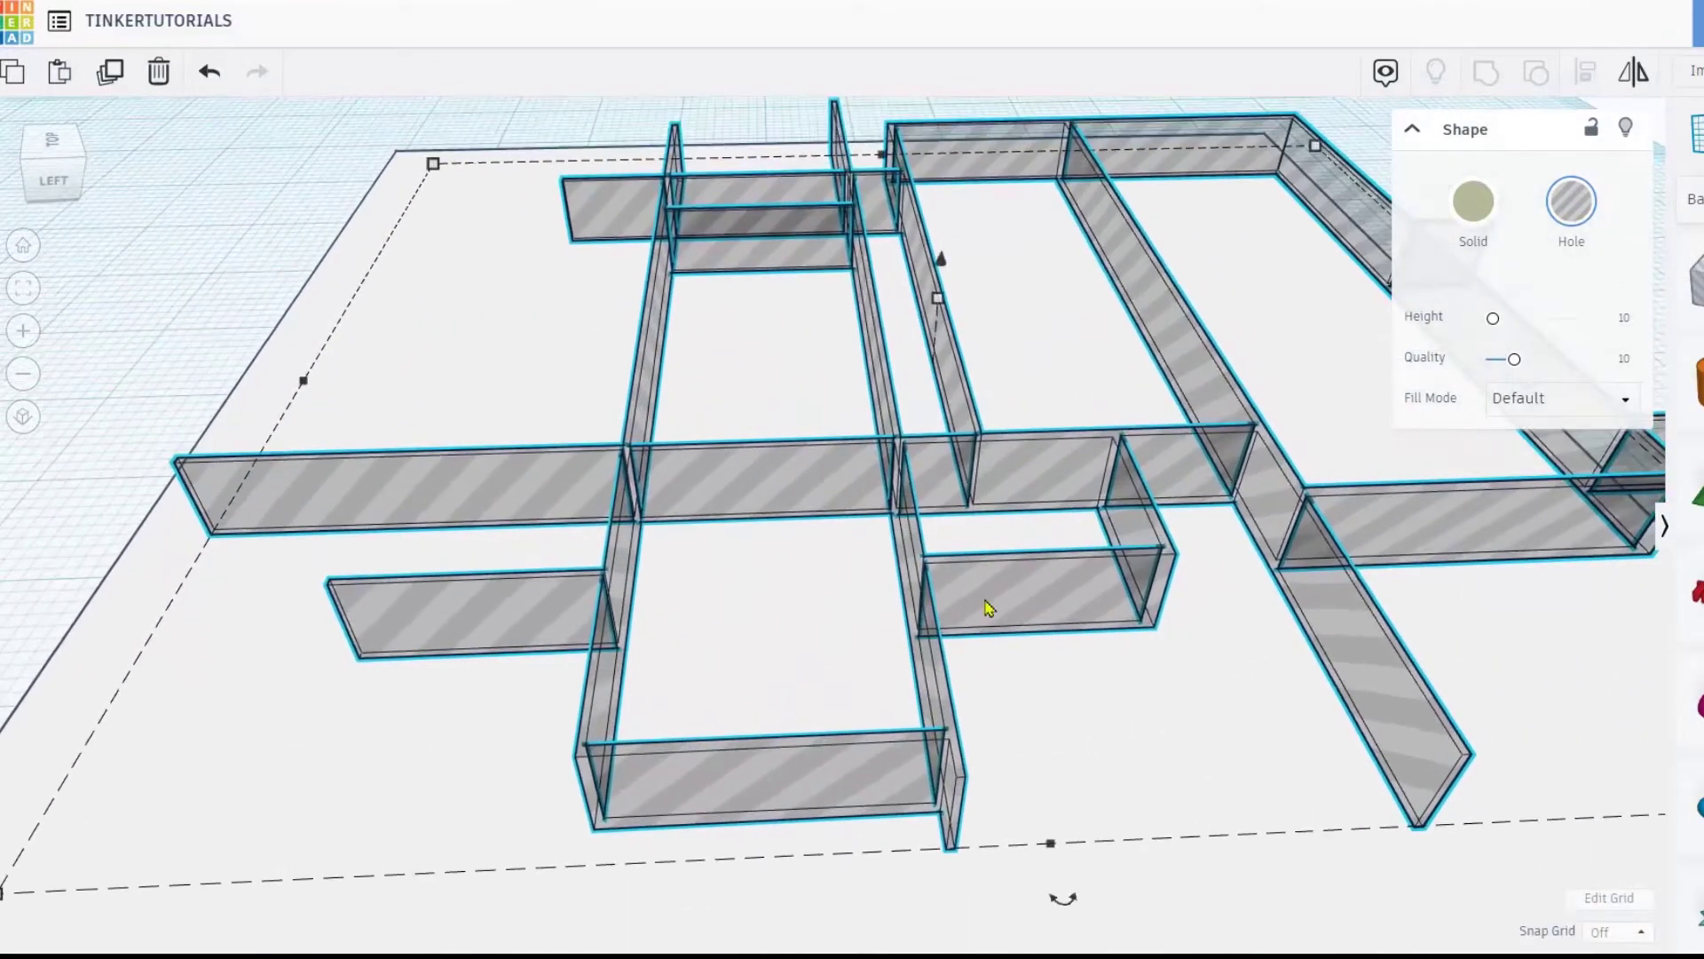
pyautogui.moveTo(988, 608); pyautogui.dragTo(972, 351, button='right')
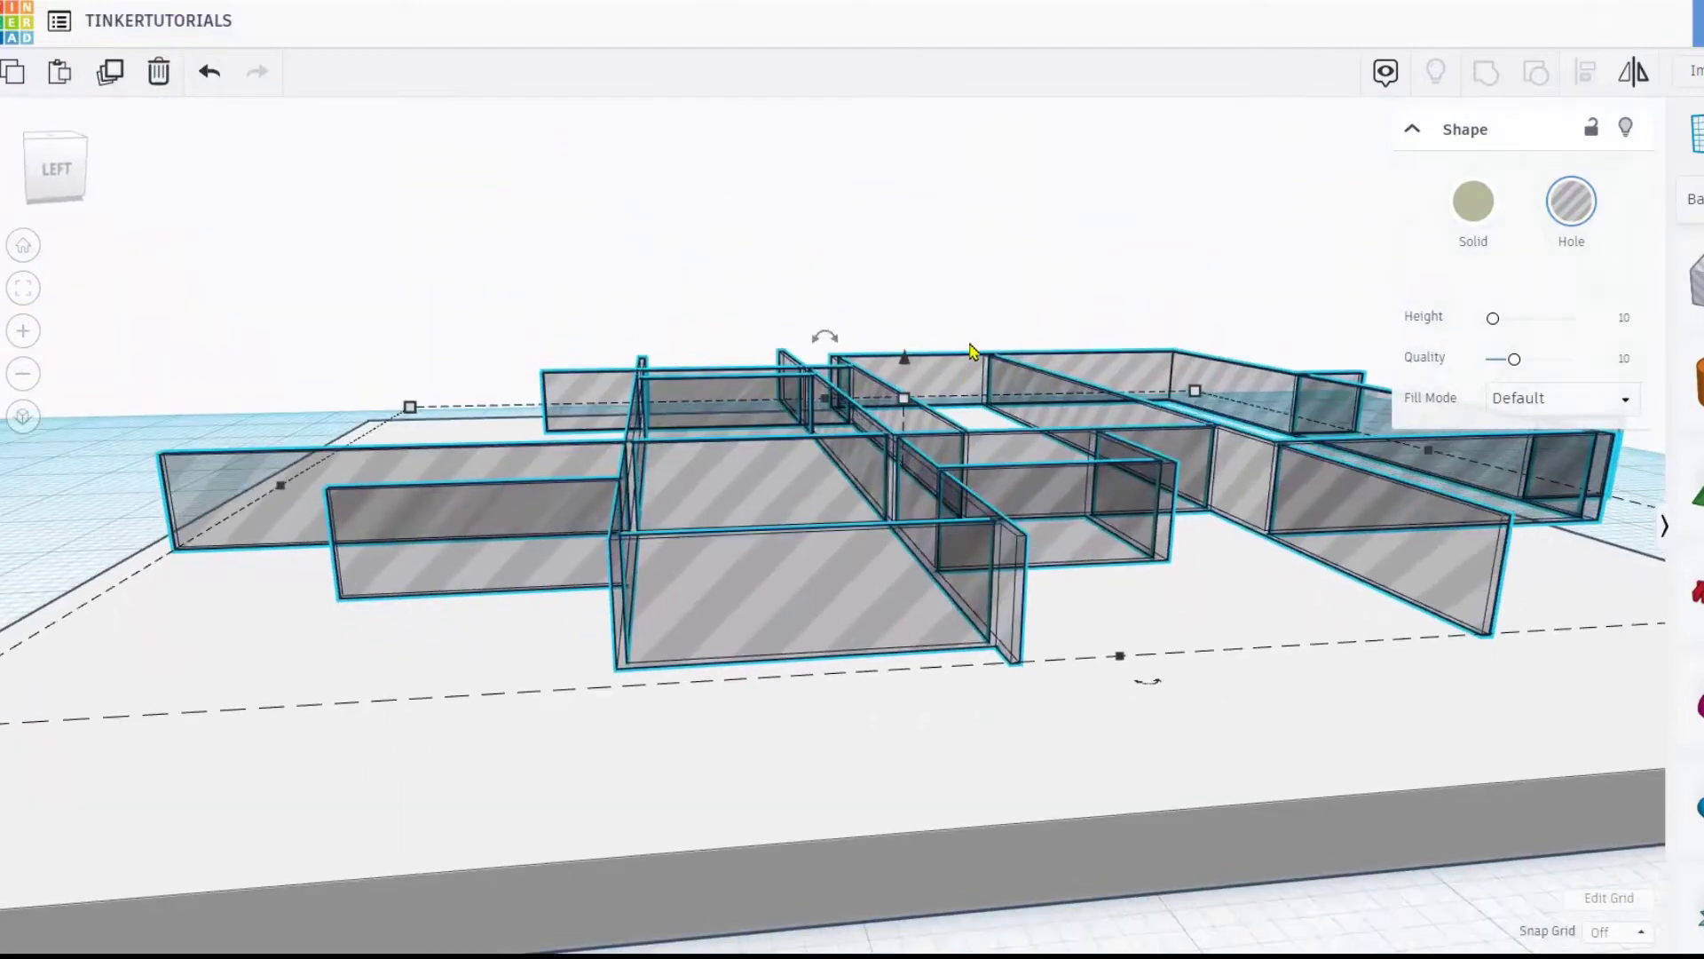
pyautogui.moveTo(907, 361); pyautogui.dragTo(884, 423)
pyautogui.moveTo(884, 423); pyautogui.dragTo(908, 707, button='right')
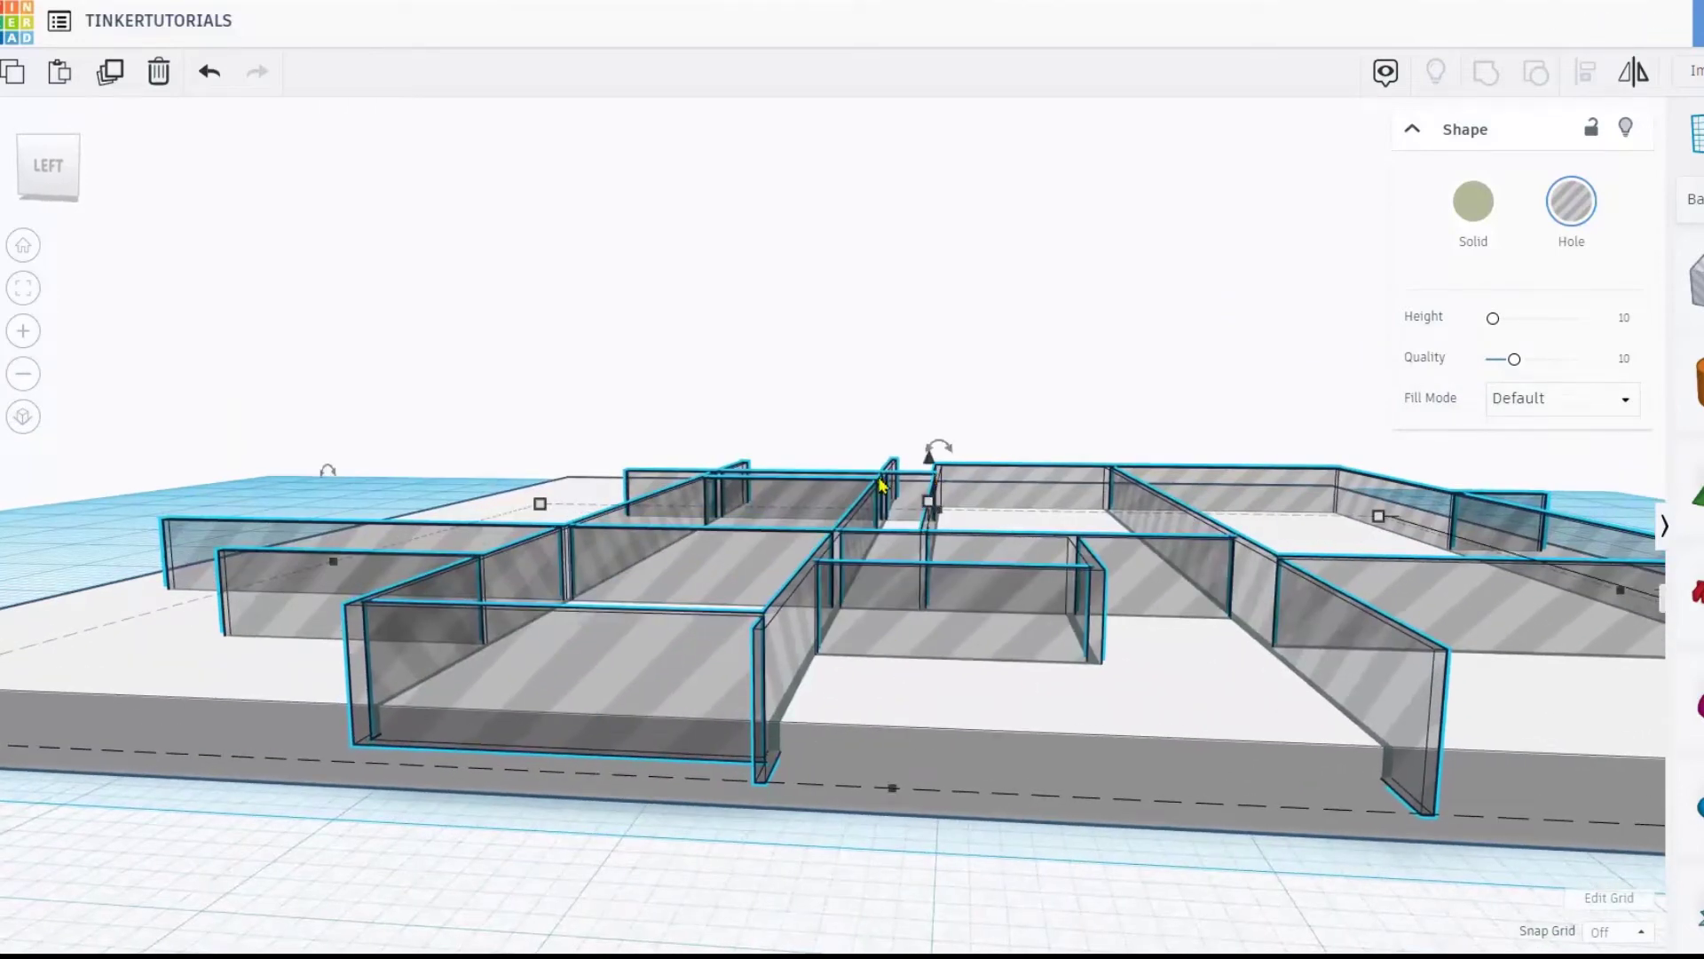
pyautogui.moveTo(881, 485); pyautogui.dragTo(855, 731, button='right')
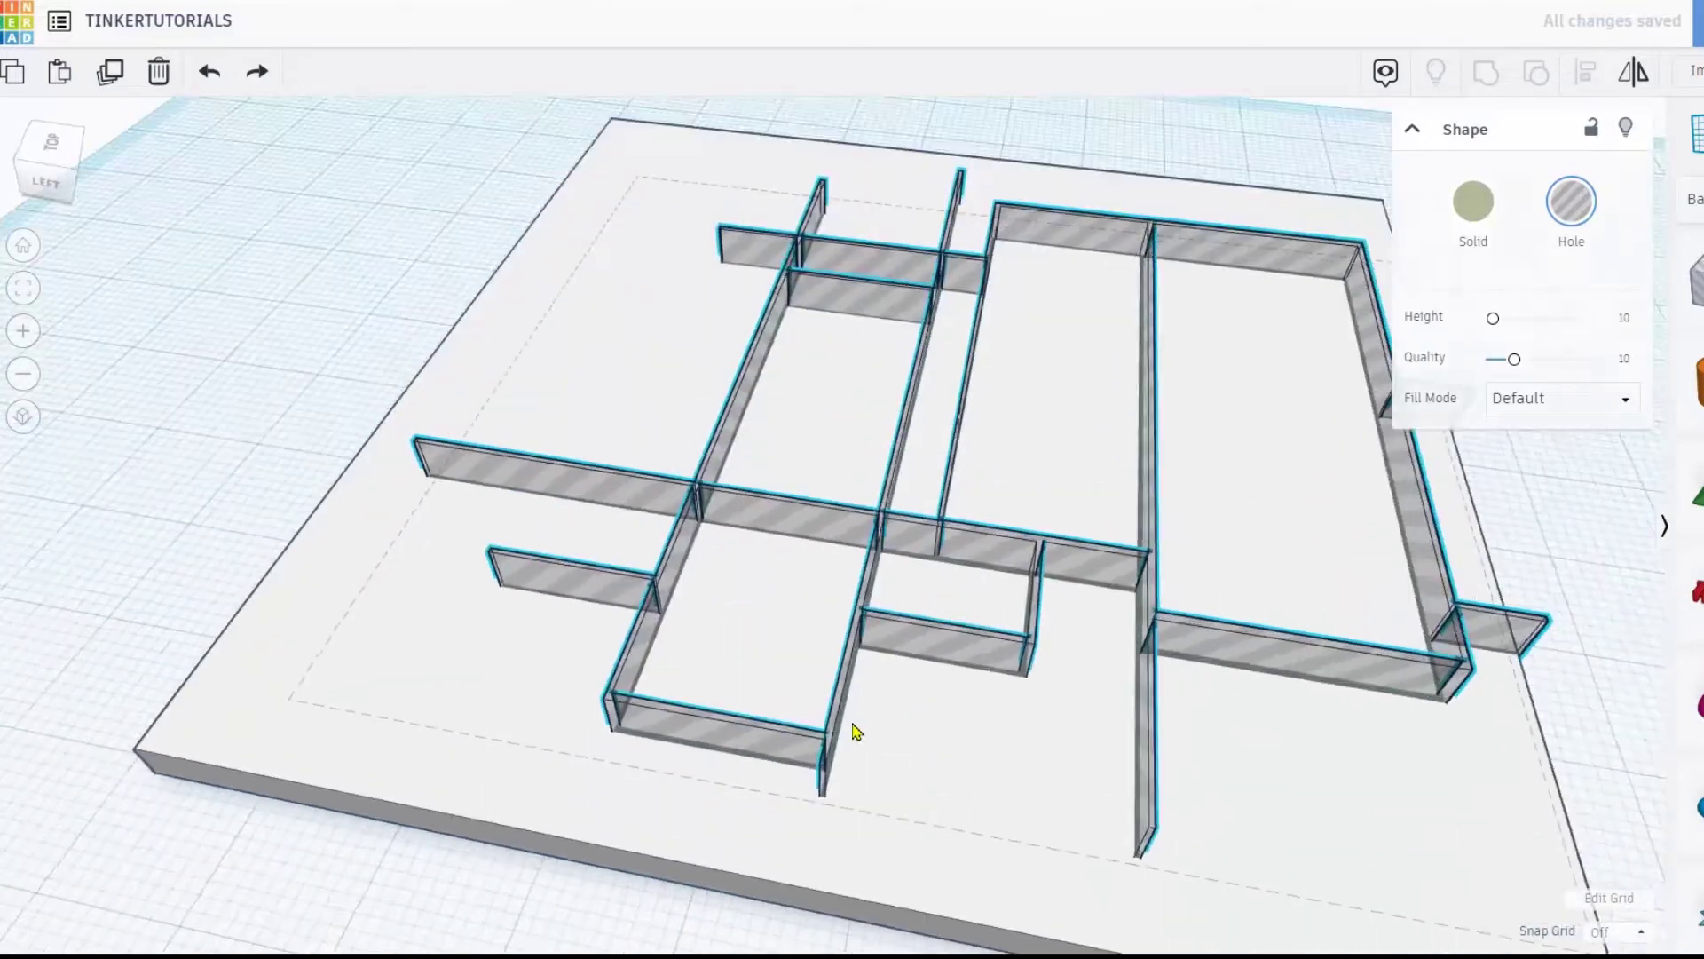
# - Shift the panel-line hole across the plate by about 7.16 and 7.66 mm so its line ends reach the plate edges
pyautogui.moveTo(1027, 562); pyautogui.dragTo(946, 618)
pyautogui.scroll(-5, 1152, 533)
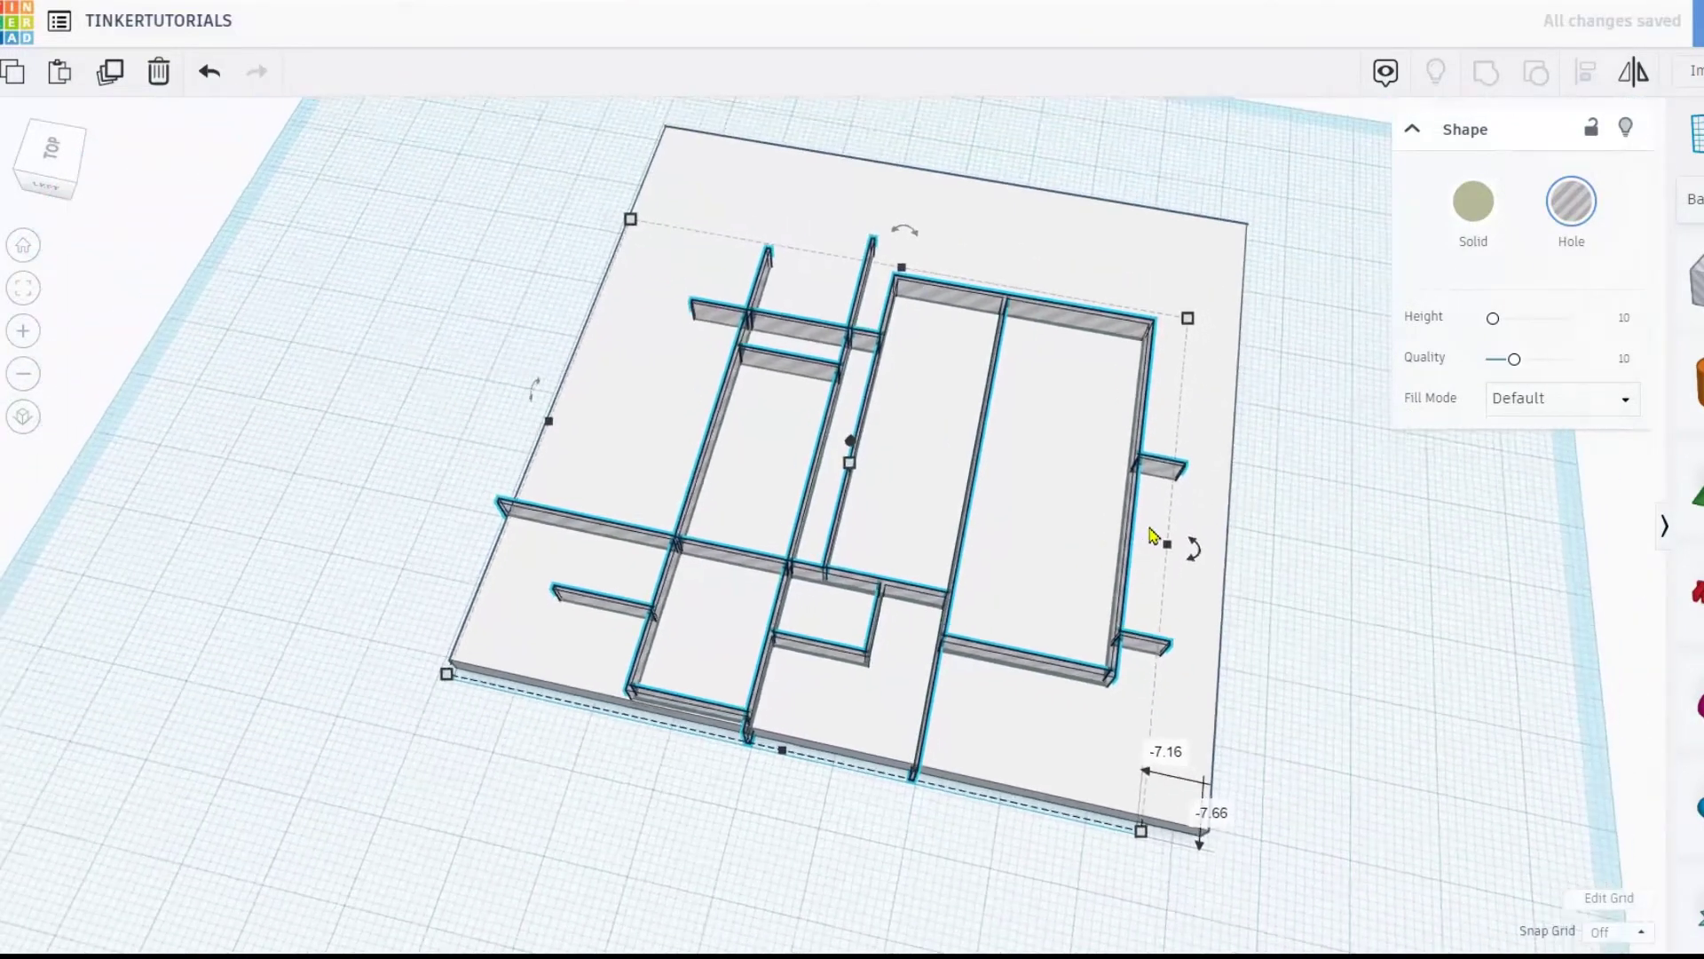
pyautogui.click(552, 419)
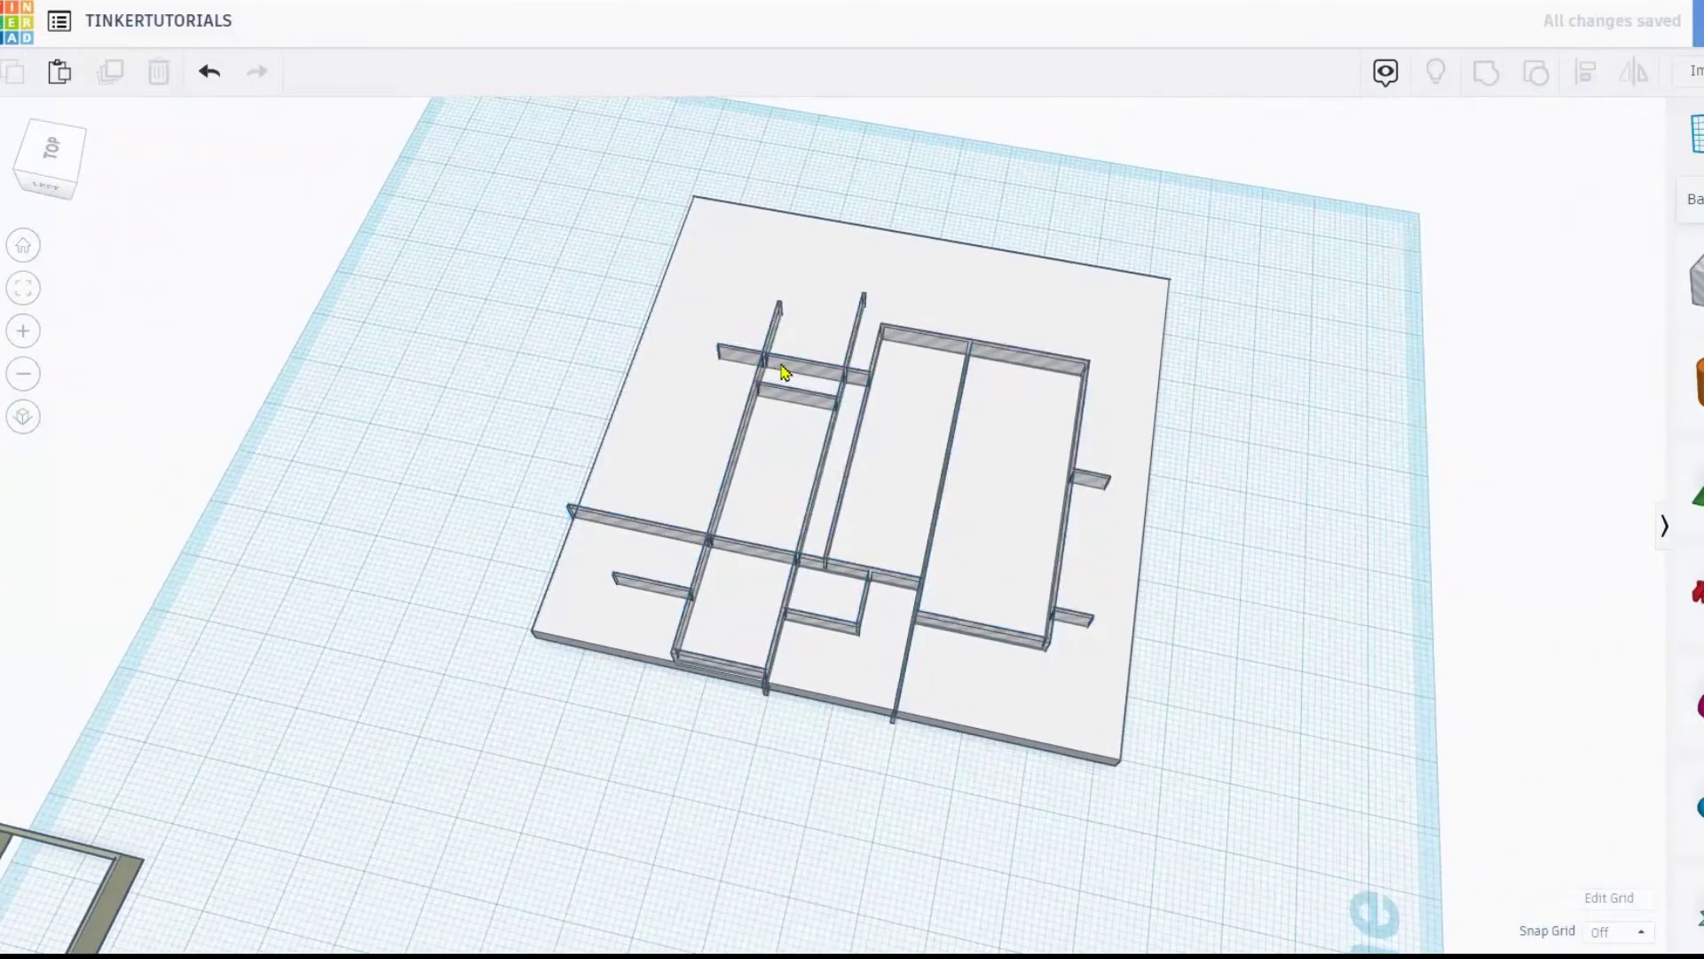
# - Duplicate the panel-line hole and place the copy beside the plate, offset about 90.3 by 7.2 mm
pyautogui.click(783, 366)
pyautogui.hotkey('ctrl', 'd')
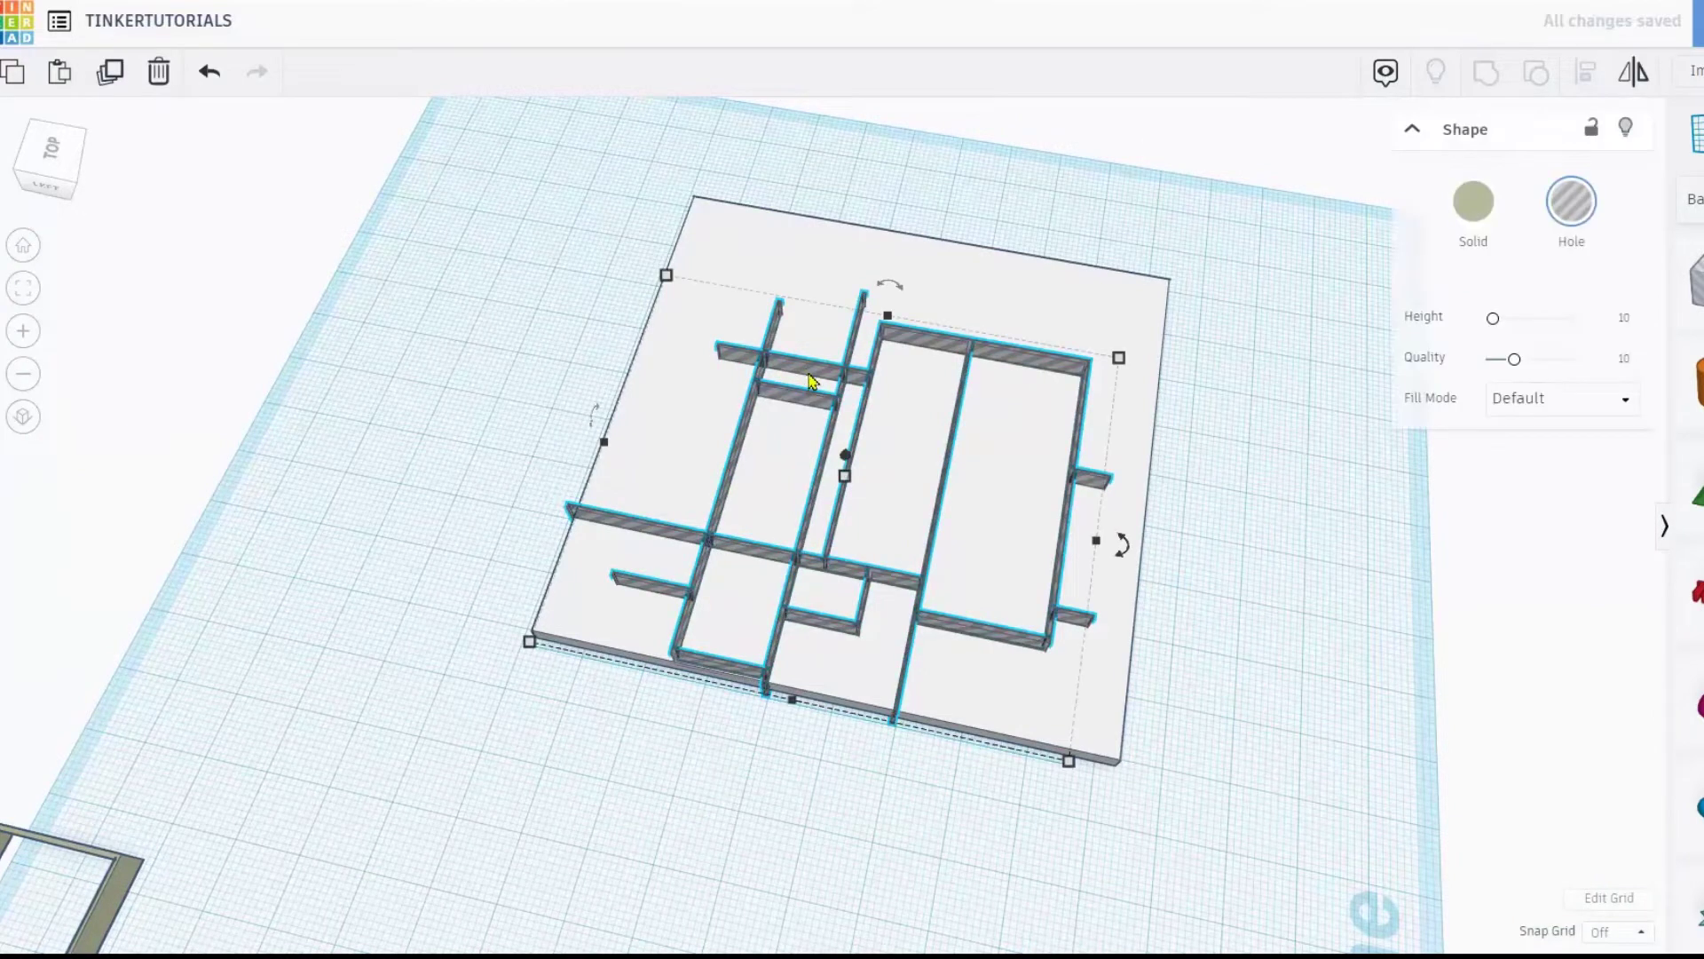
pyautogui.moveTo(804, 376); pyautogui.dragTo(343, 251)
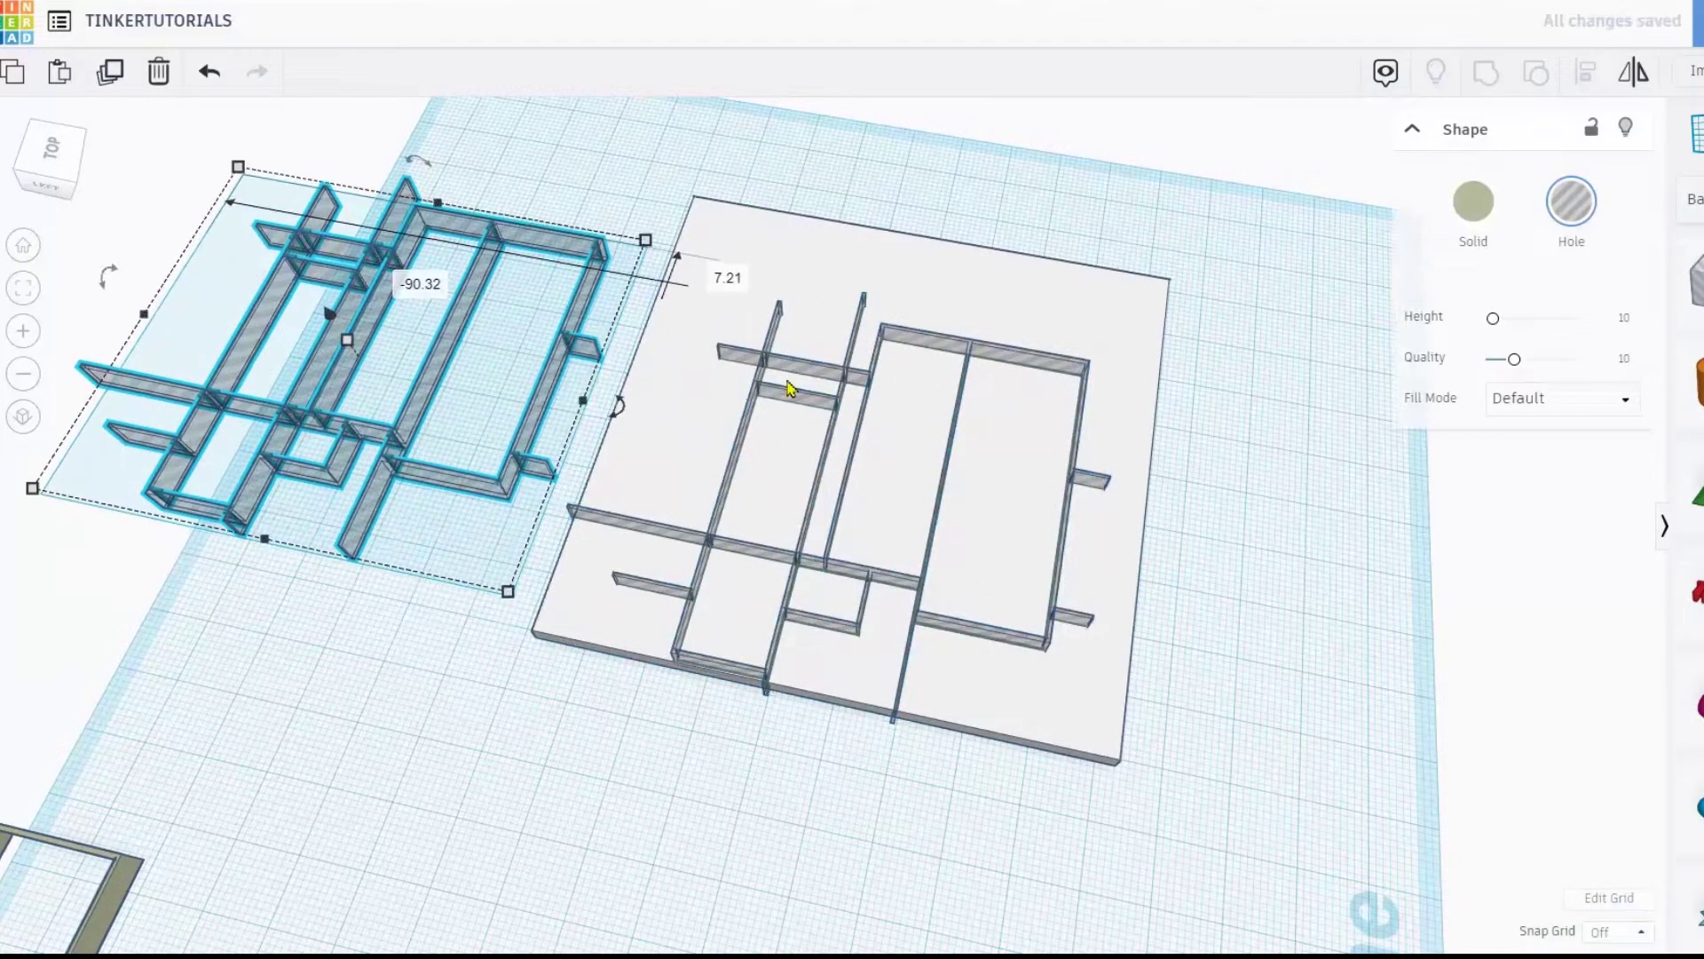
# - Group the original panel-line hole with the white plate to engrave the lines, and inspect the grooves up close
pyautogui.click(806, 371)
pyautogui.keyDown('shift'); pyautogui.click(868, 298); pyautogui.keyUp('shift')
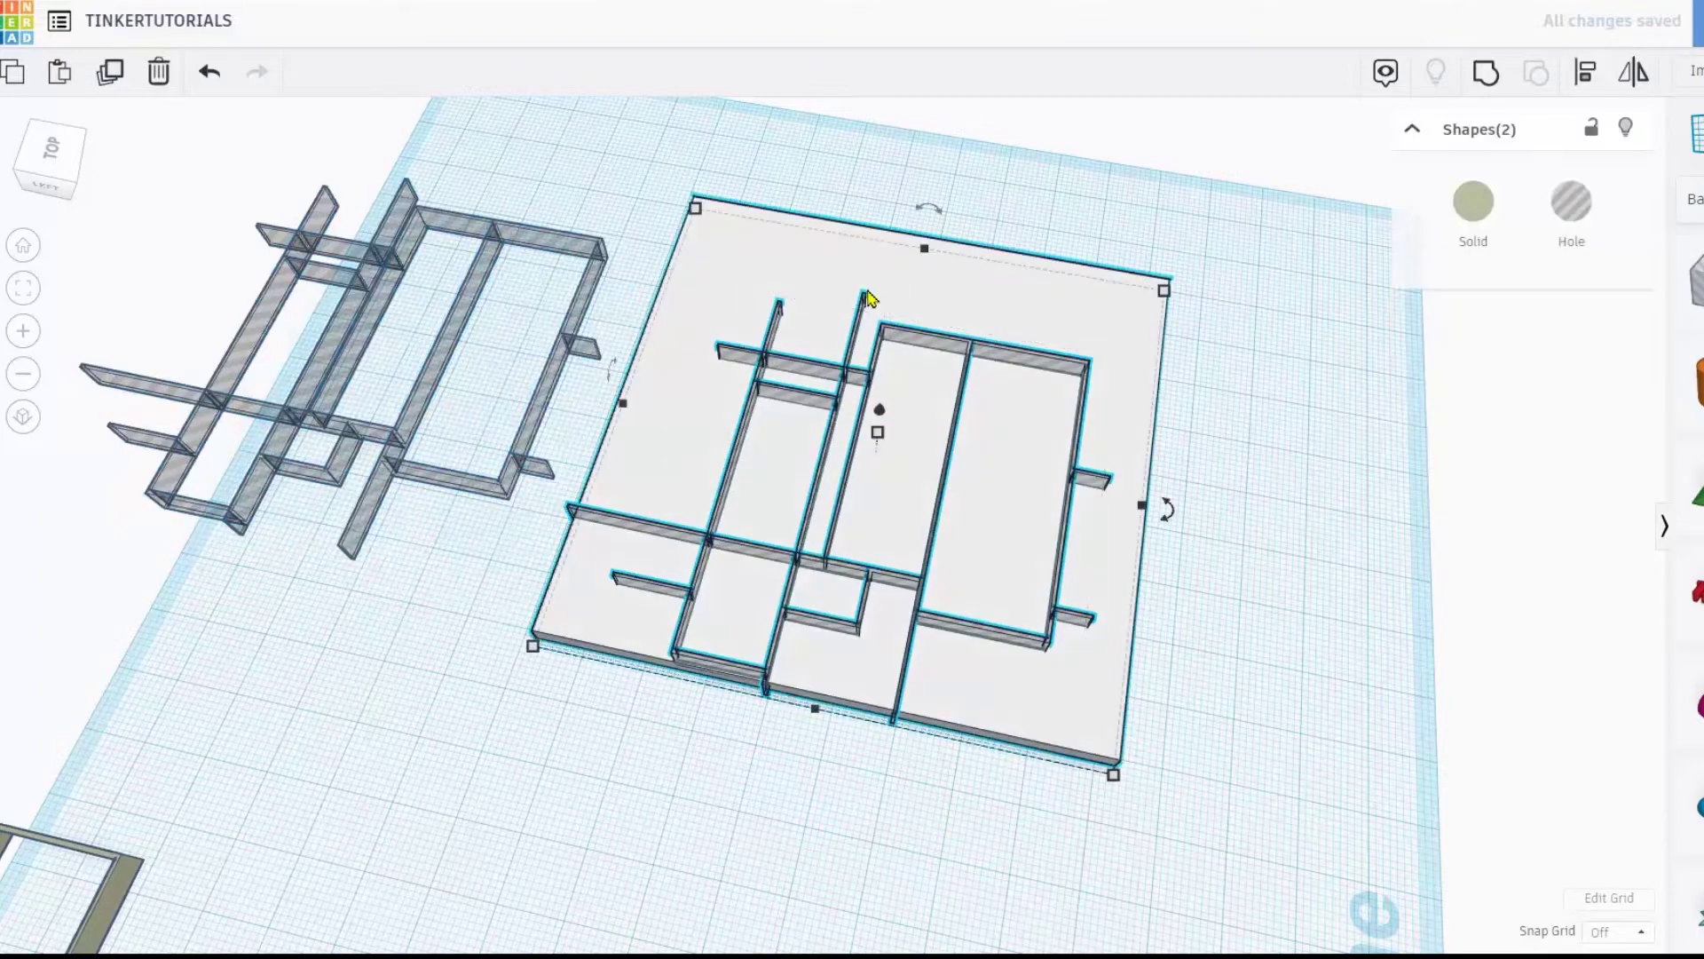
pyautogui.click(1479, 89)
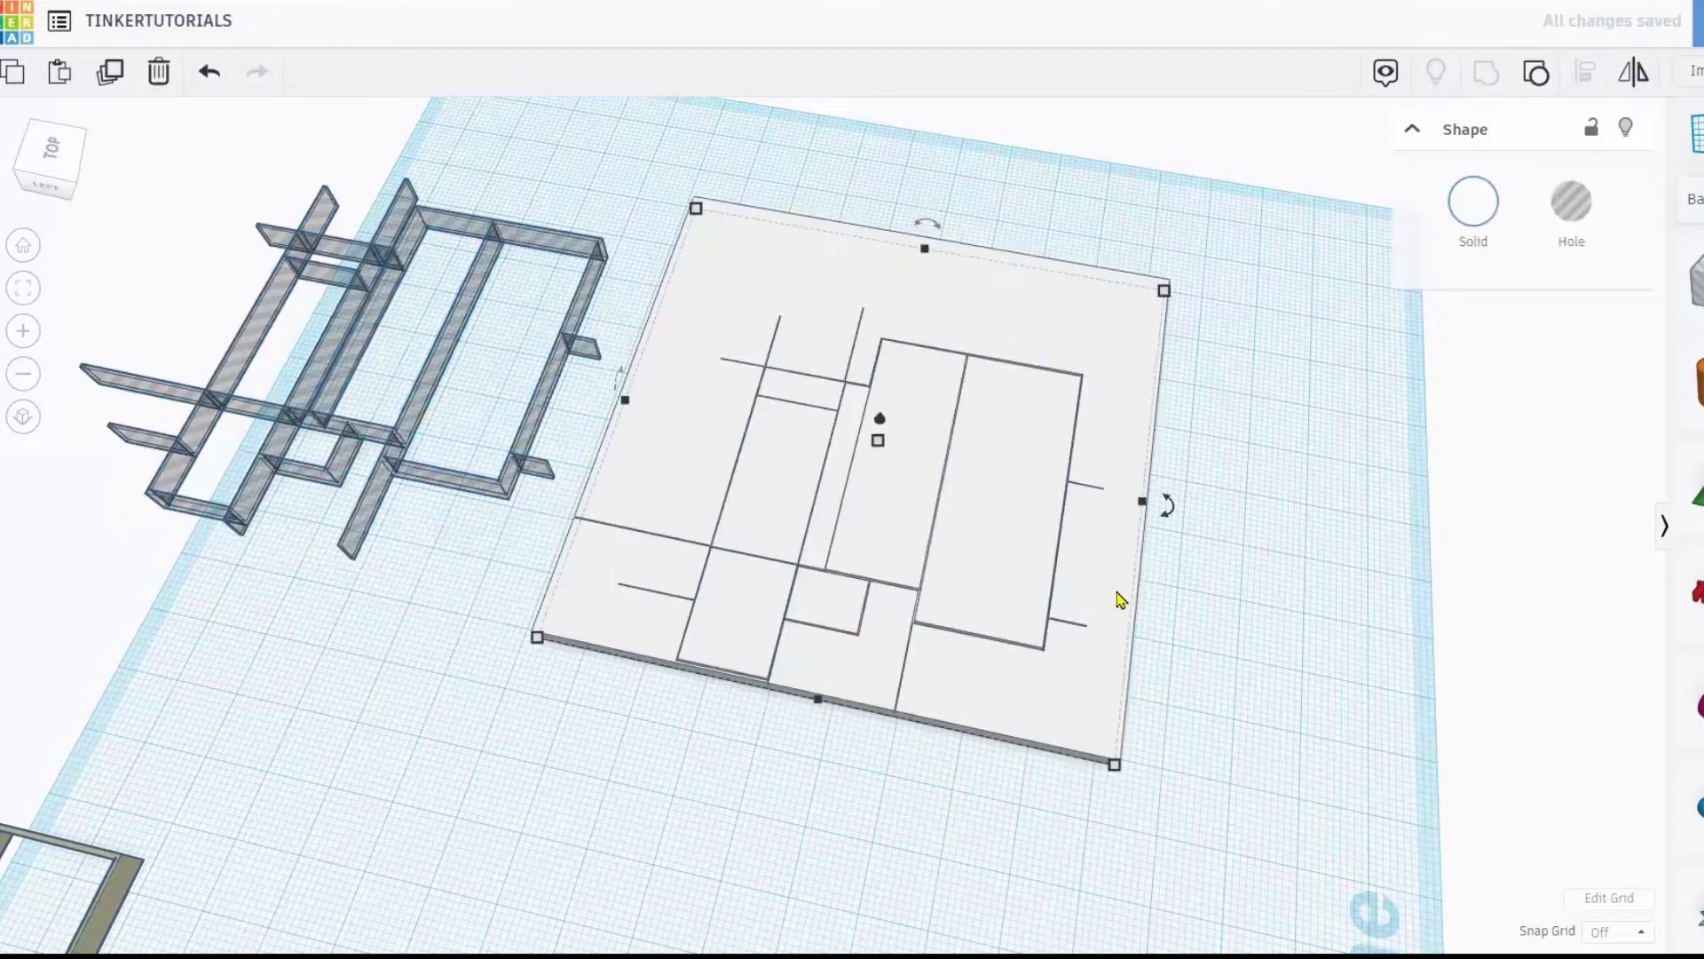
pyautogui.moveTo(1106, 612); pyautogui.dragTo(834, 537, button='right')
pyautogui.scroll(10, 835, 537)
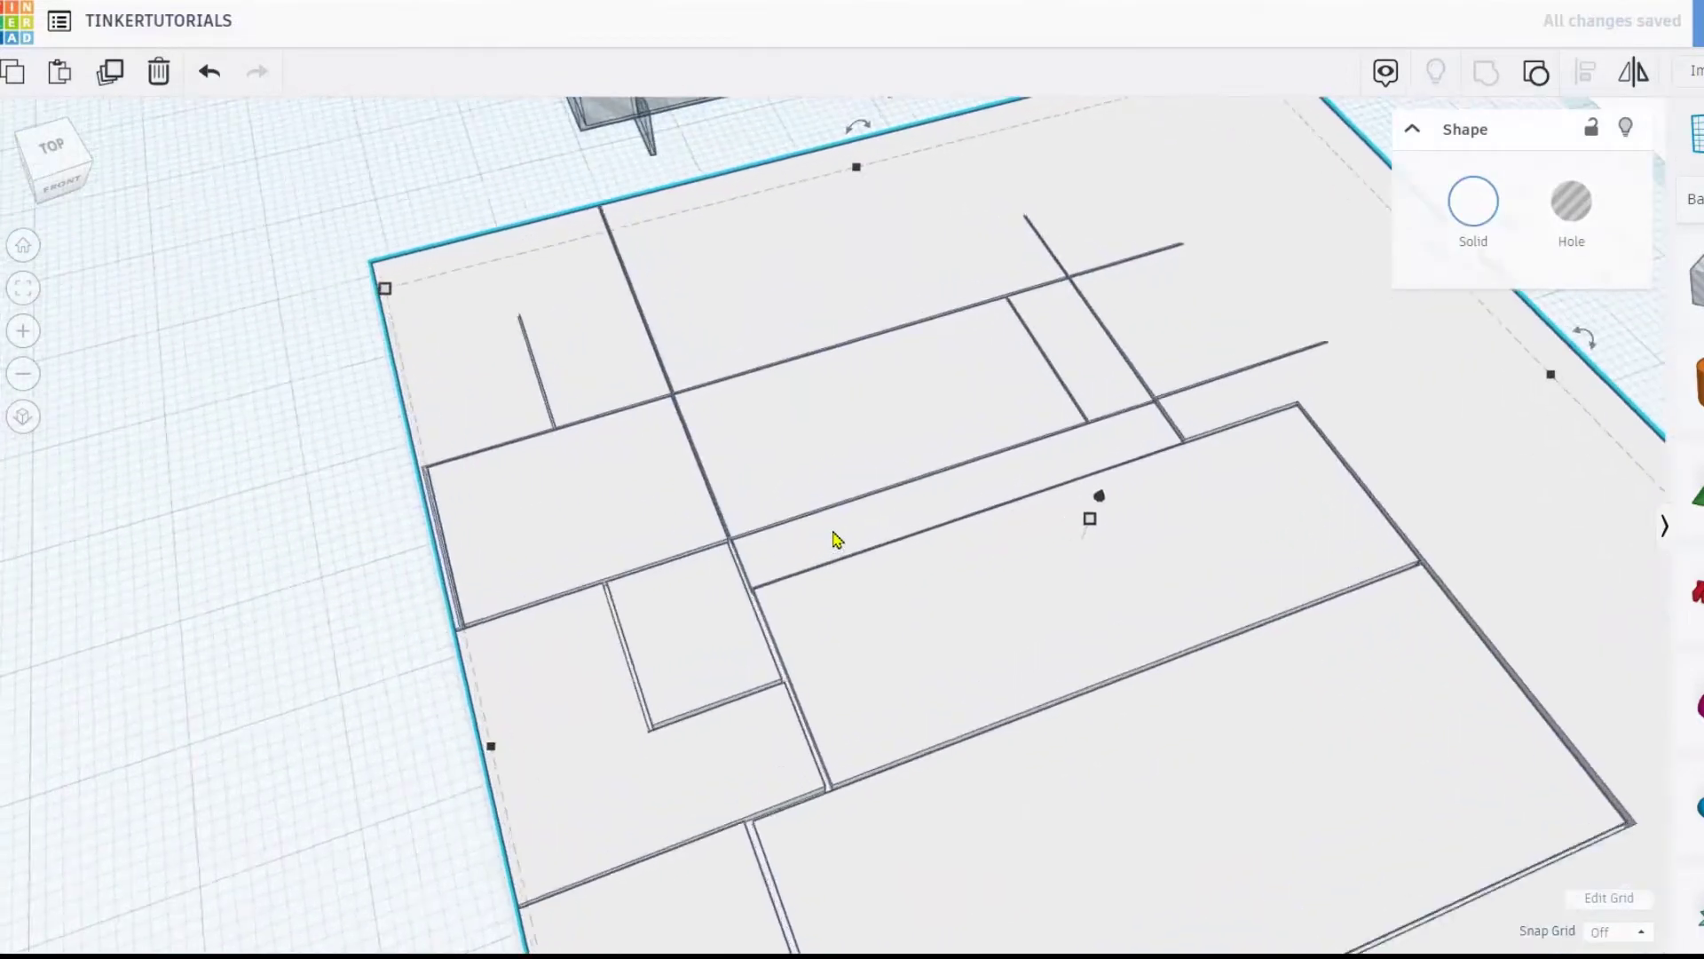
pyautogui.moveTo(612, 518); pyautogui.dragTo(1183, 578, button='right')
pyautogui.scroll(-2, 1017, 688)
pyautogui.moveTo(1020, 694); pyautogui.dragTo(1148, 696, button='right')
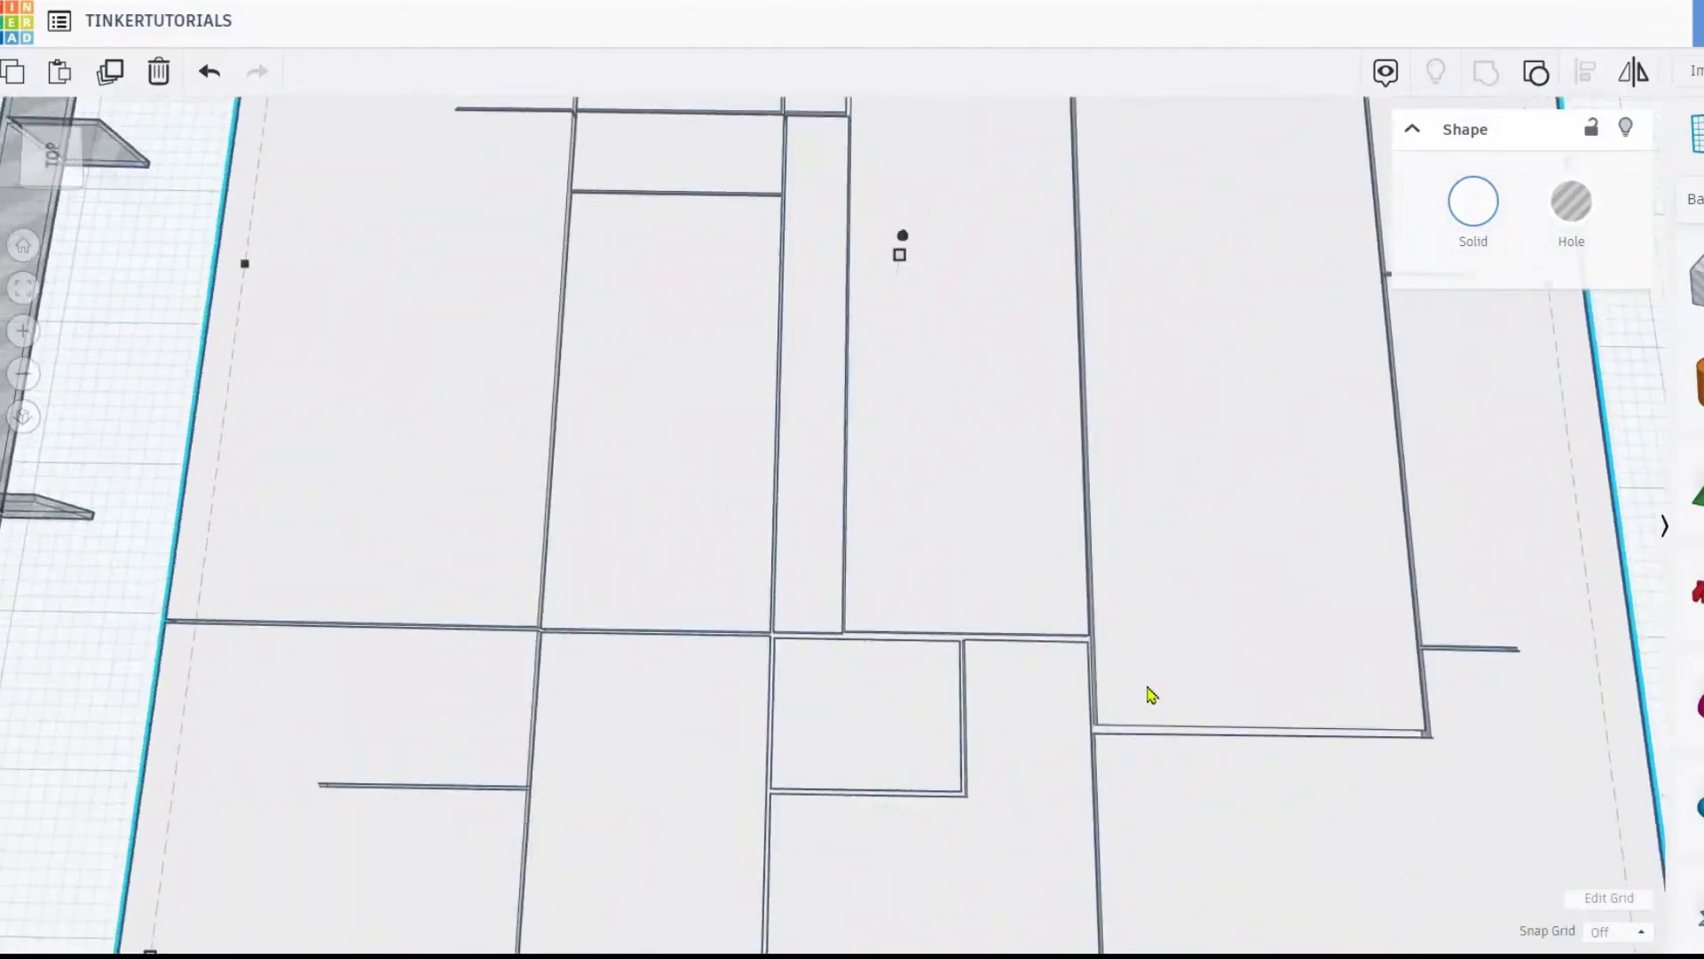
# - Move the spare panel-line hole back over the engraved plate and rotate it 90°
pyautogui.scroll(-6, 1148, 696)
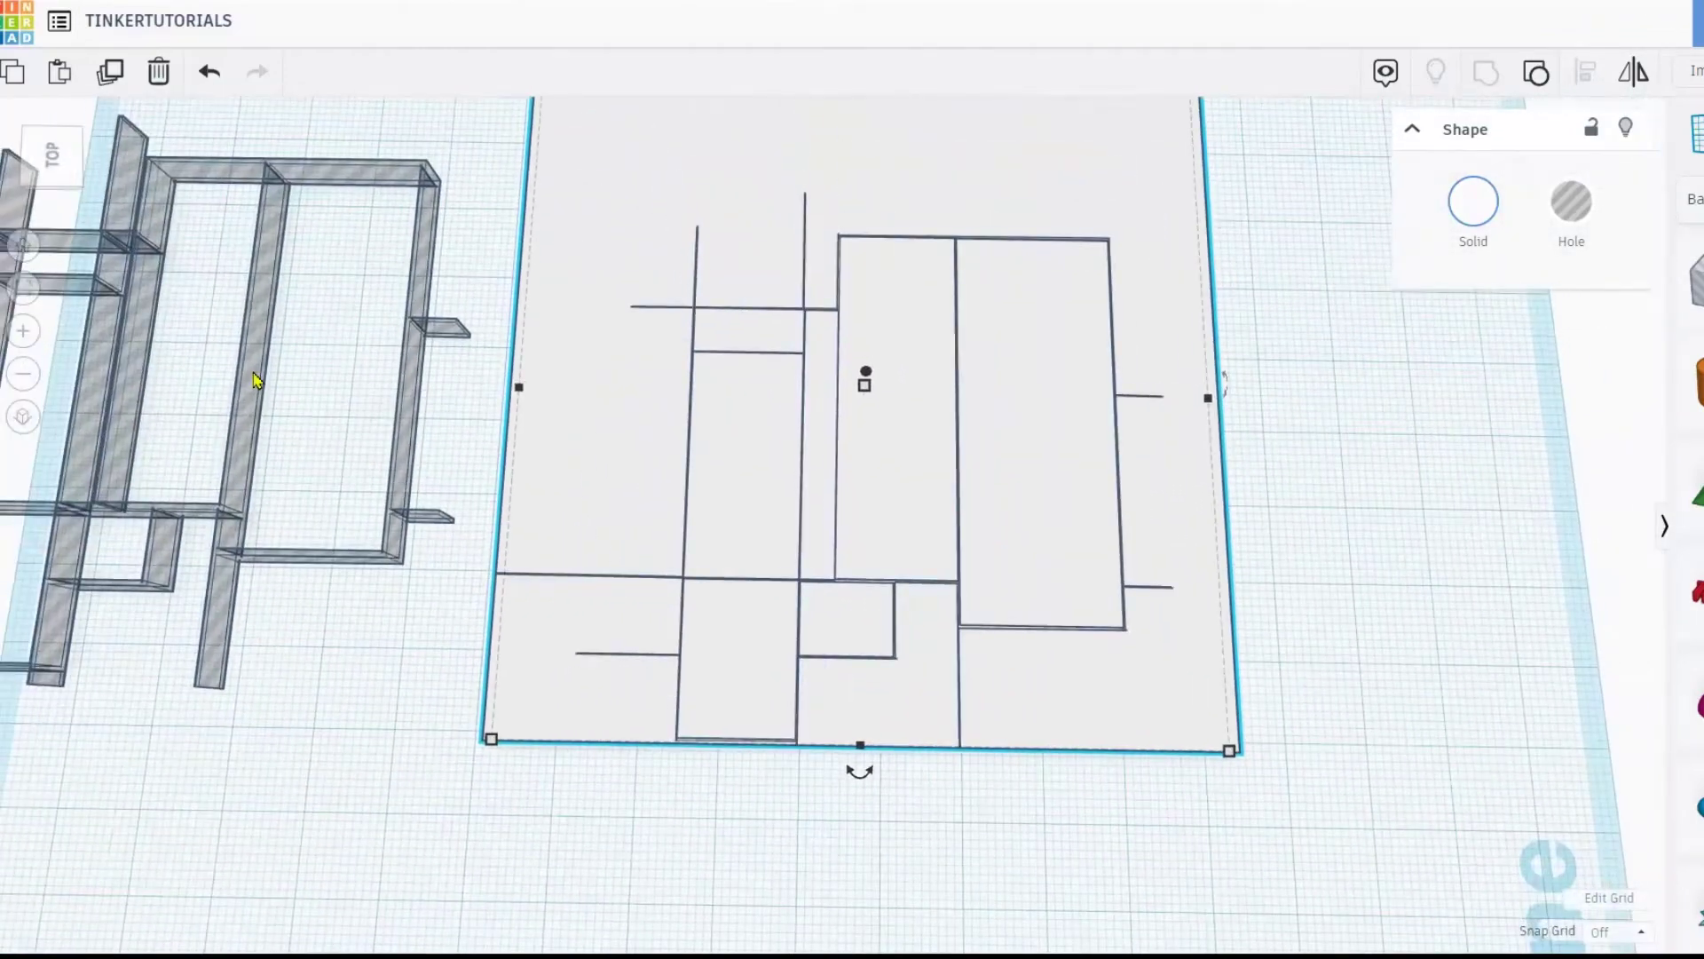
pyautogui.moveTo(257, 377); pyautogui.dragTo(1241, 581)
pyautogui.scroll(-2, 1323, 696)
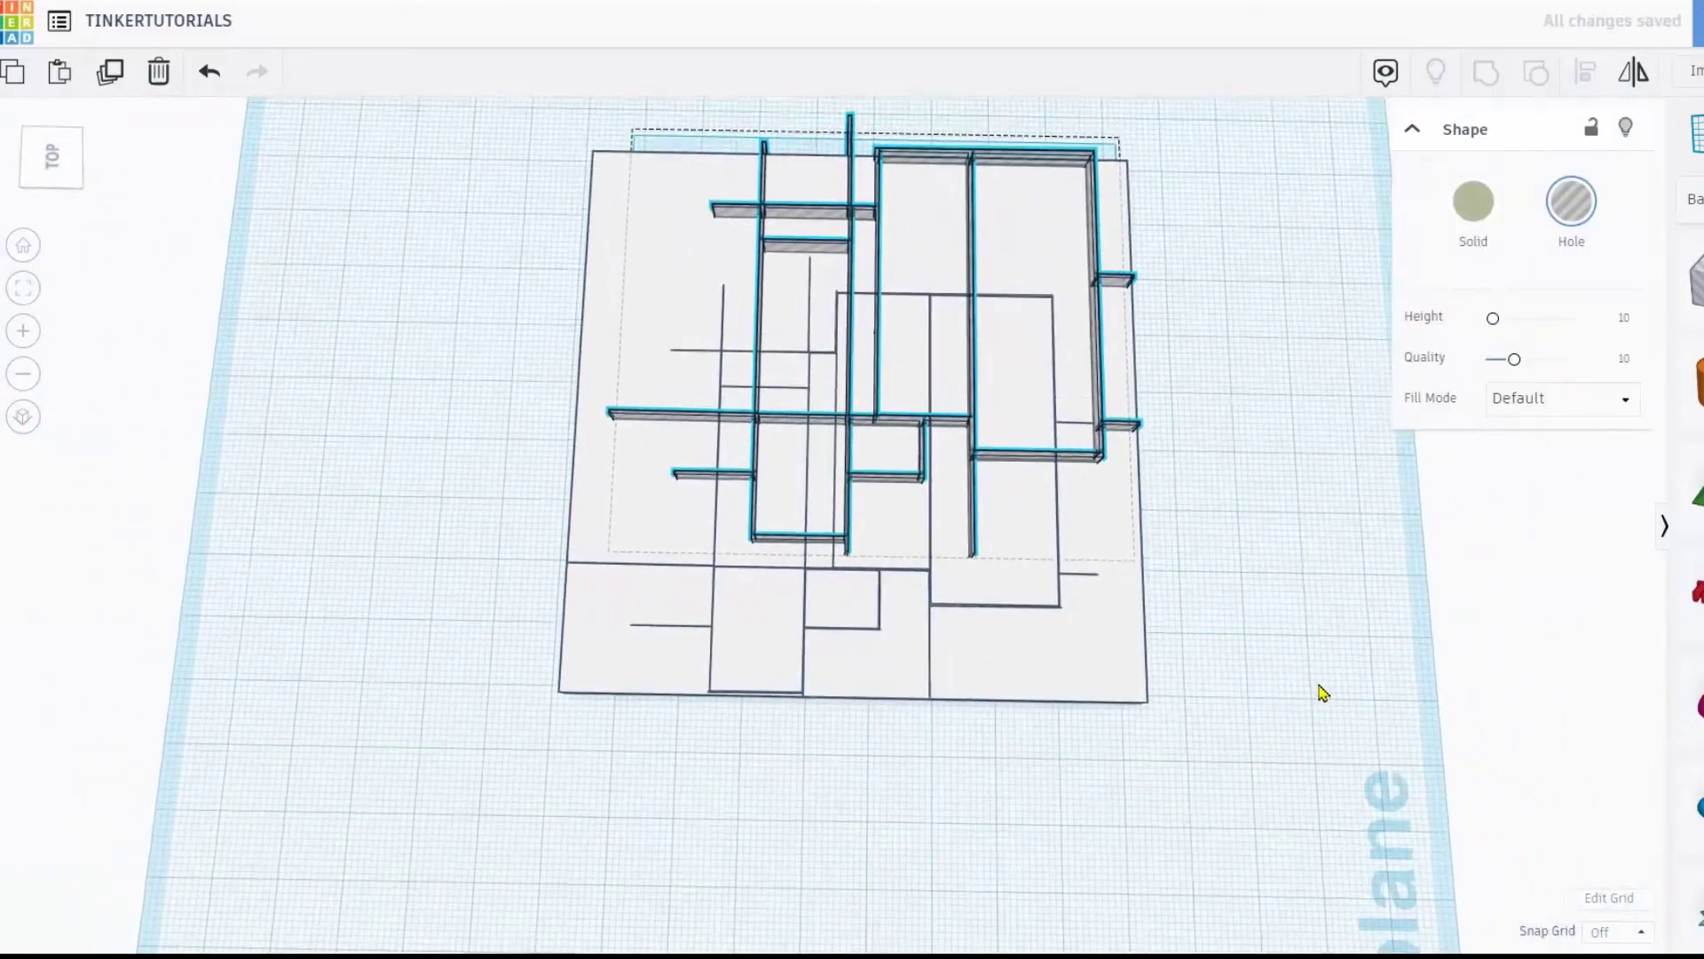
pyautogui.moveTo(1323, 696); pyautogui.dragTo(1305, 737, button='right')
pyautogui.moveTo(1471, 804); pyautogui.dragTo(1445, 665, button='right')
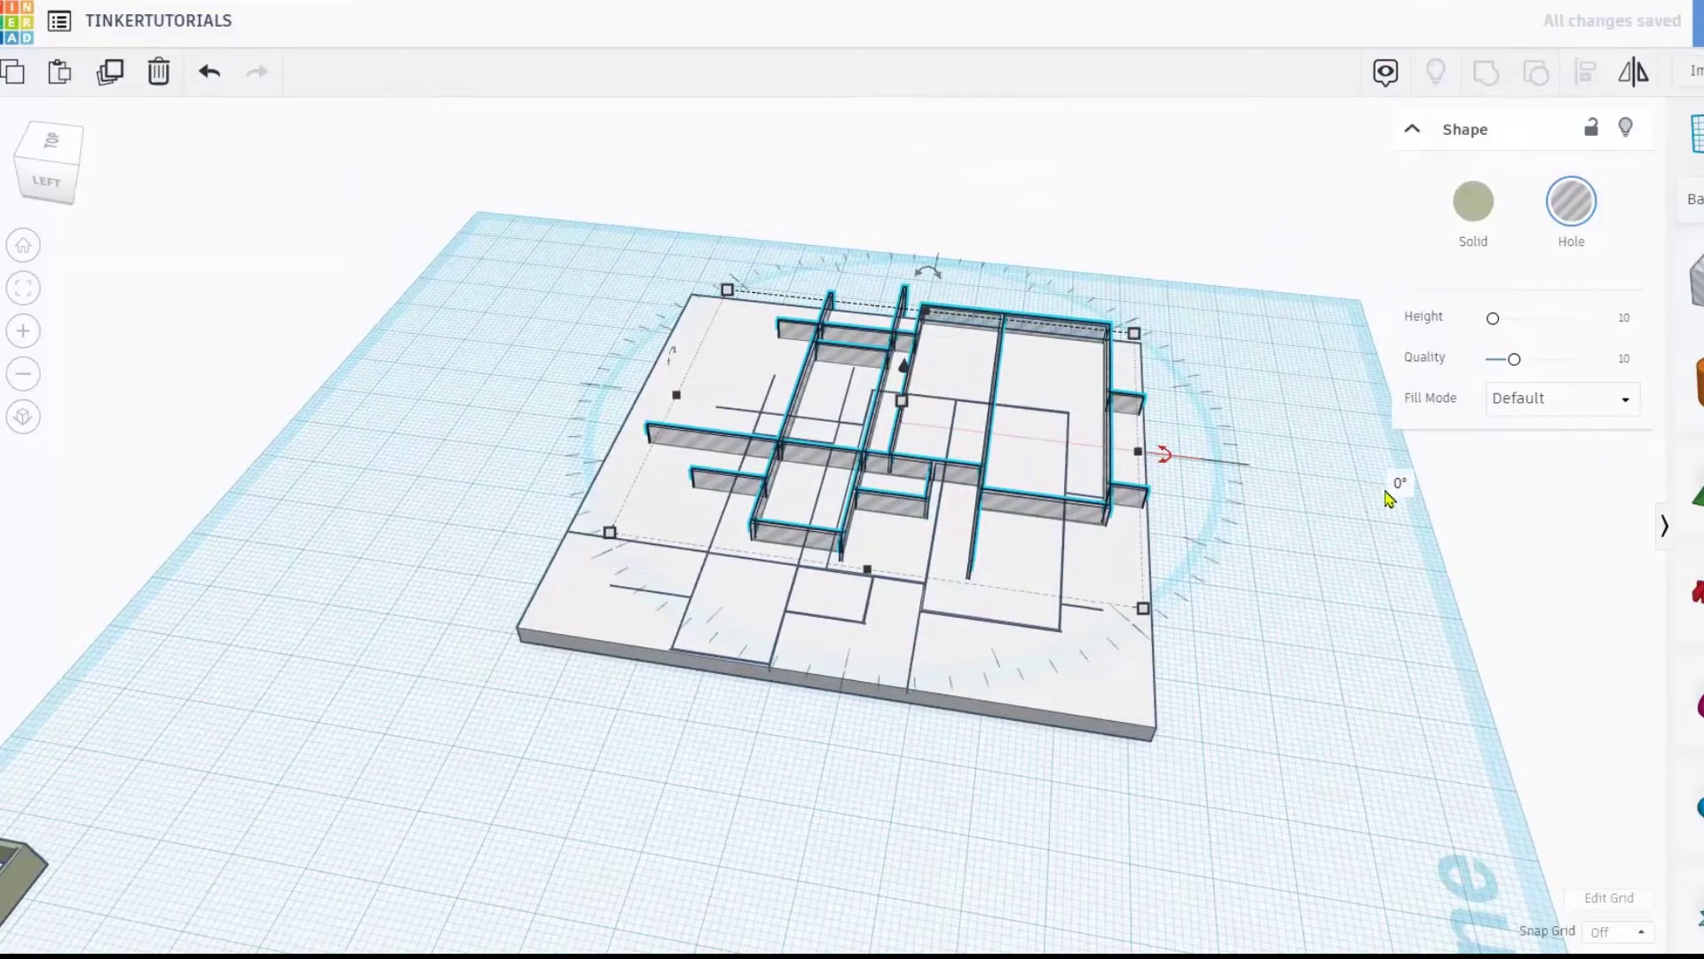
pyautogui.write('90')
pyautogui.press('Return')
pyautogui.moveTo(1295, 604); pyautogui.dragTo(1016, 495, button='right')
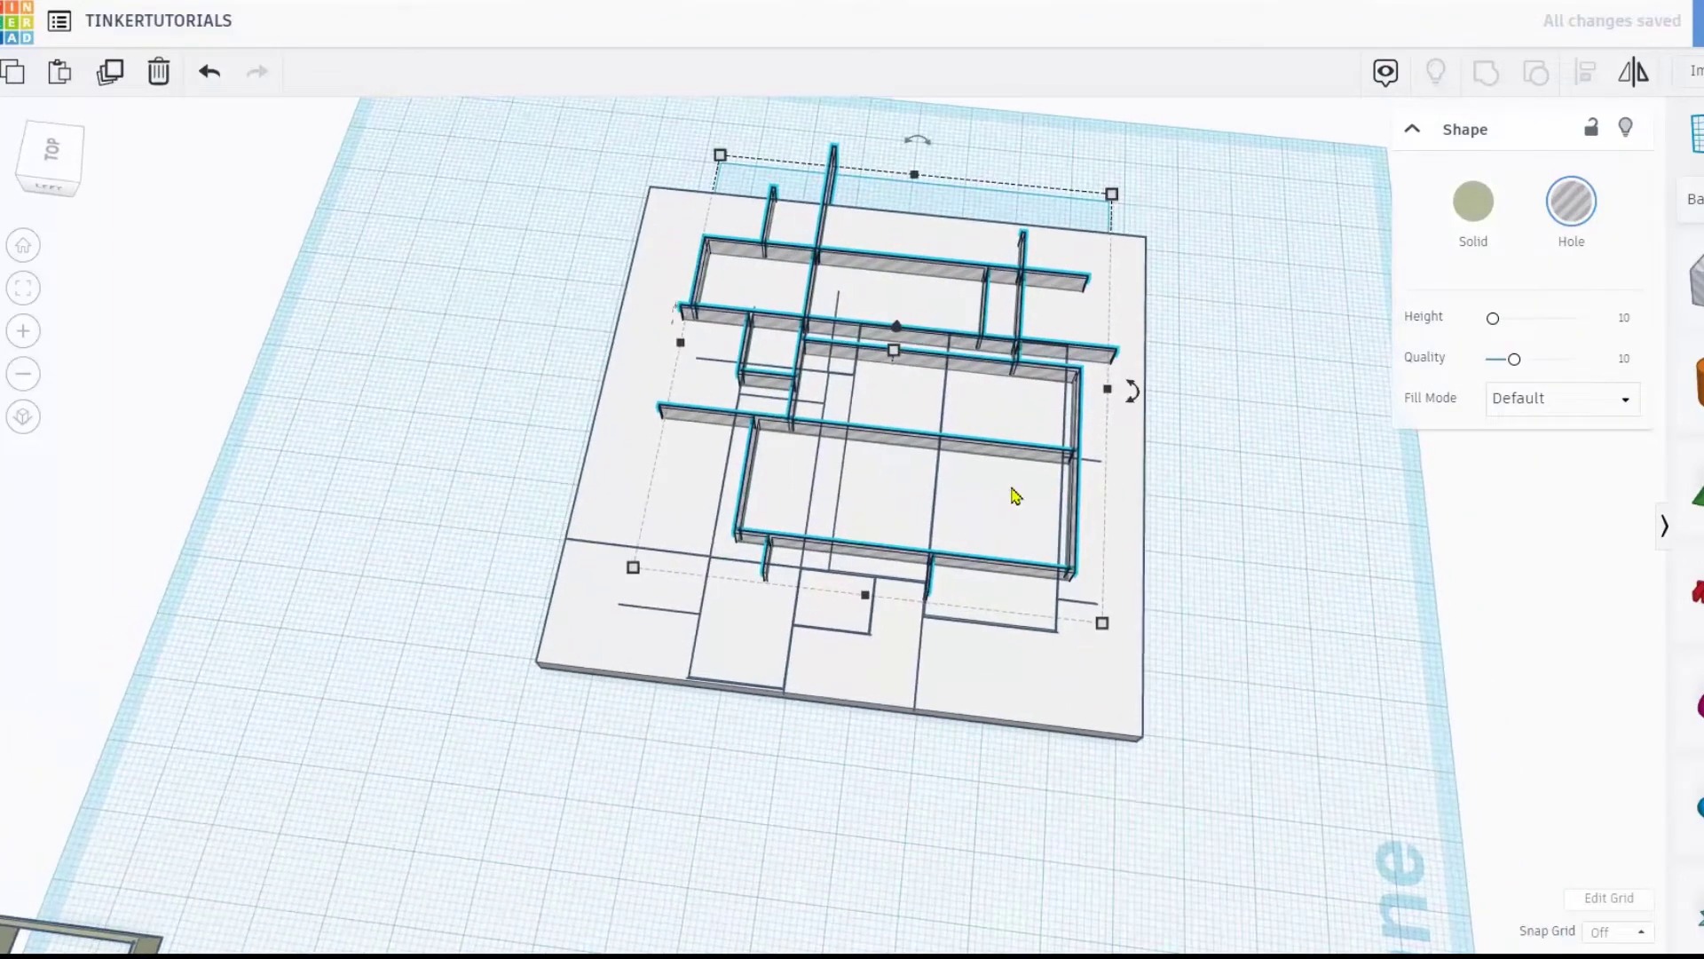
# - Shift the rotated hole past the plate's edge, duplicate it, and place the copy beside the plate, about 100 mm across
pyautogui.moveTo(784, 330); pyautogui.dragTo(689, 312)
pyautogui.click(1233, 431)
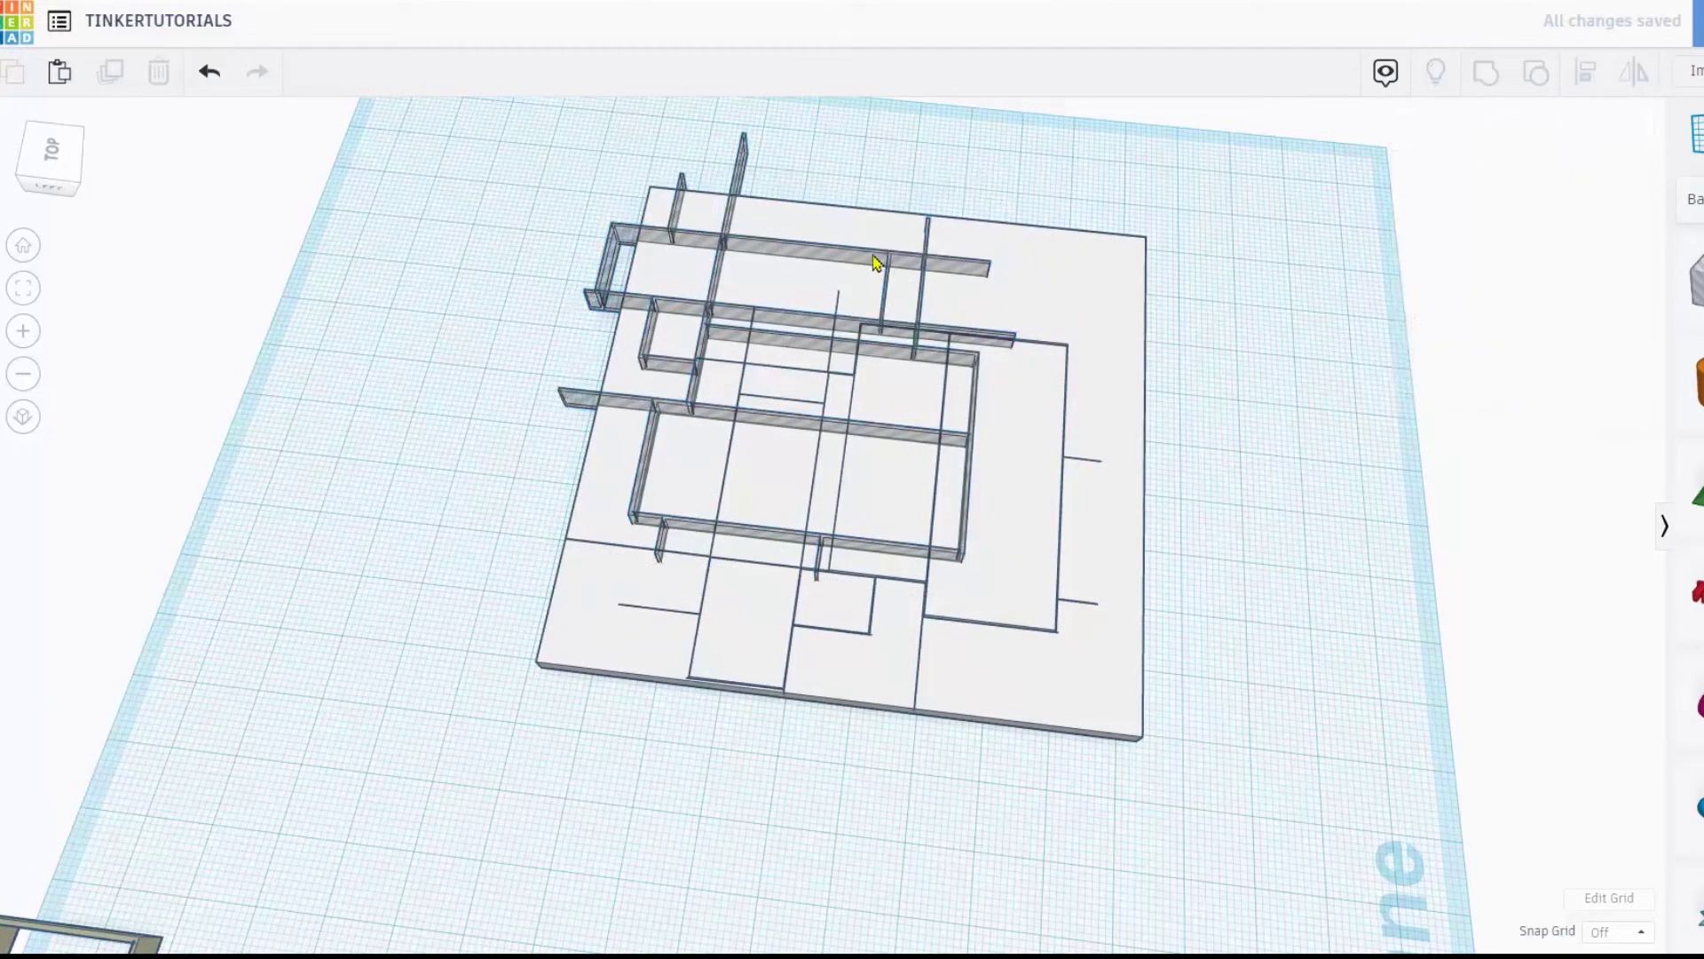
pyautogui.click(873, 259)
pyautogui.hotkey('ctrl', 'd')
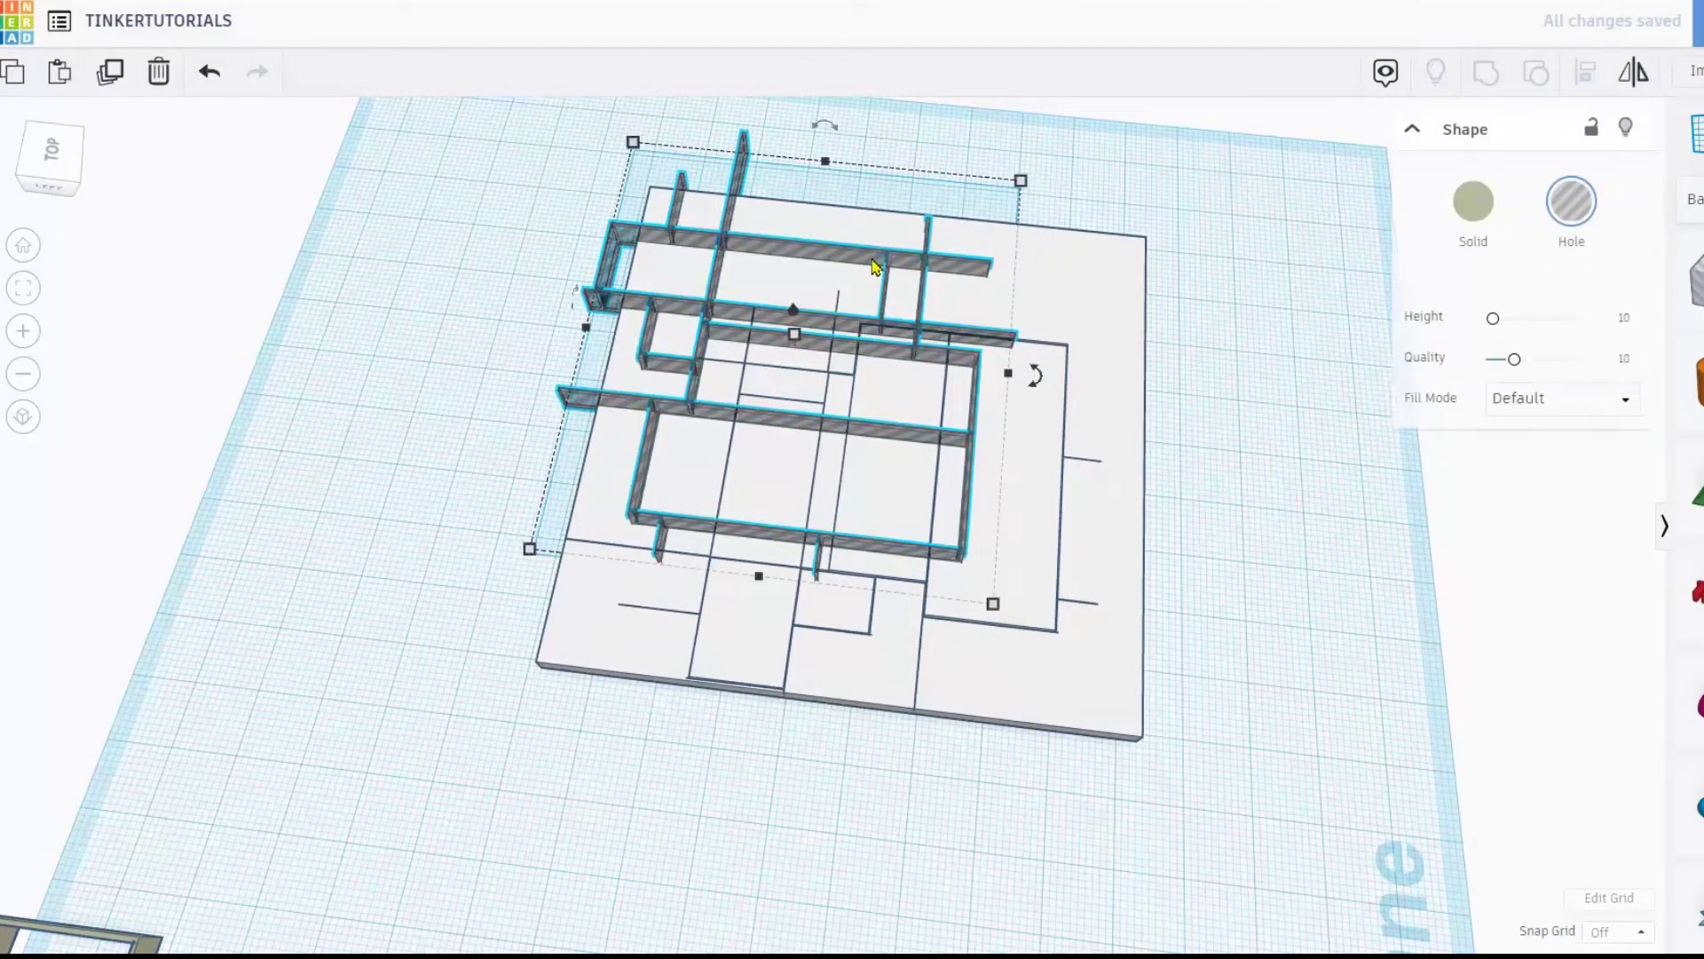
pyautogui.moveTo(874, 259); pyautogui.dragTo(1496, 506)
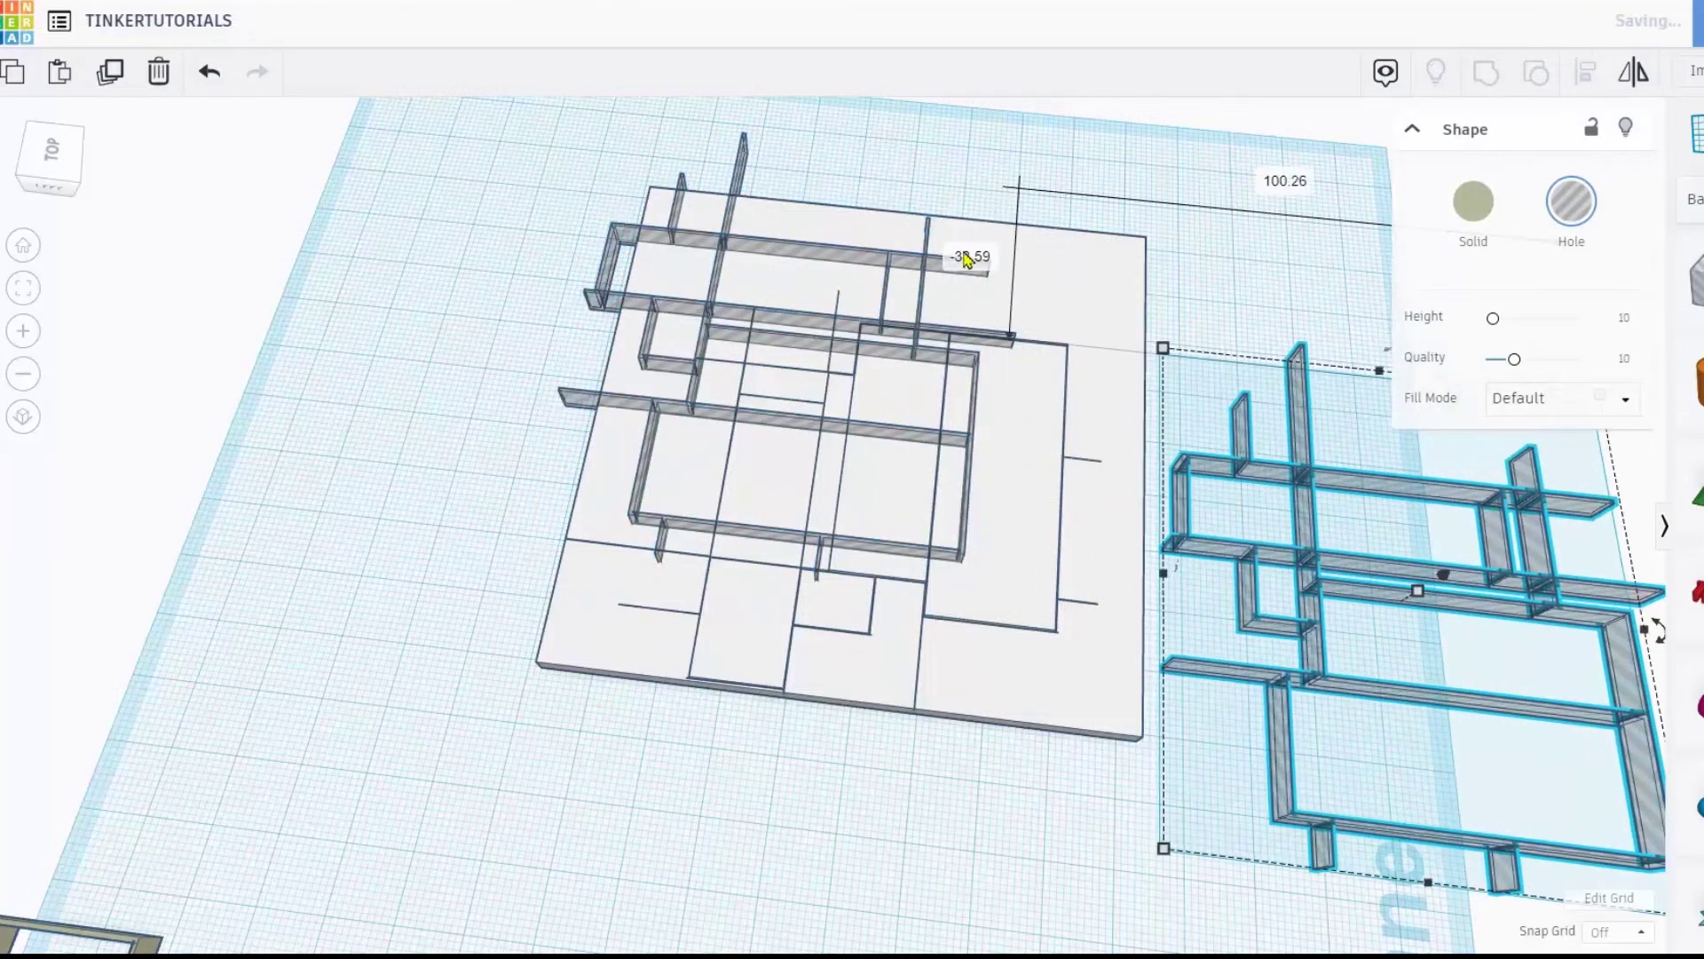
# - Group the rotated panel-line hole with the plate to engrave a second set of lines
pyautogui.click(777, 244)
pyautogui.keyDown('shift'); pyautogui.click(799, 231); pyautogui.keyUp('shift')
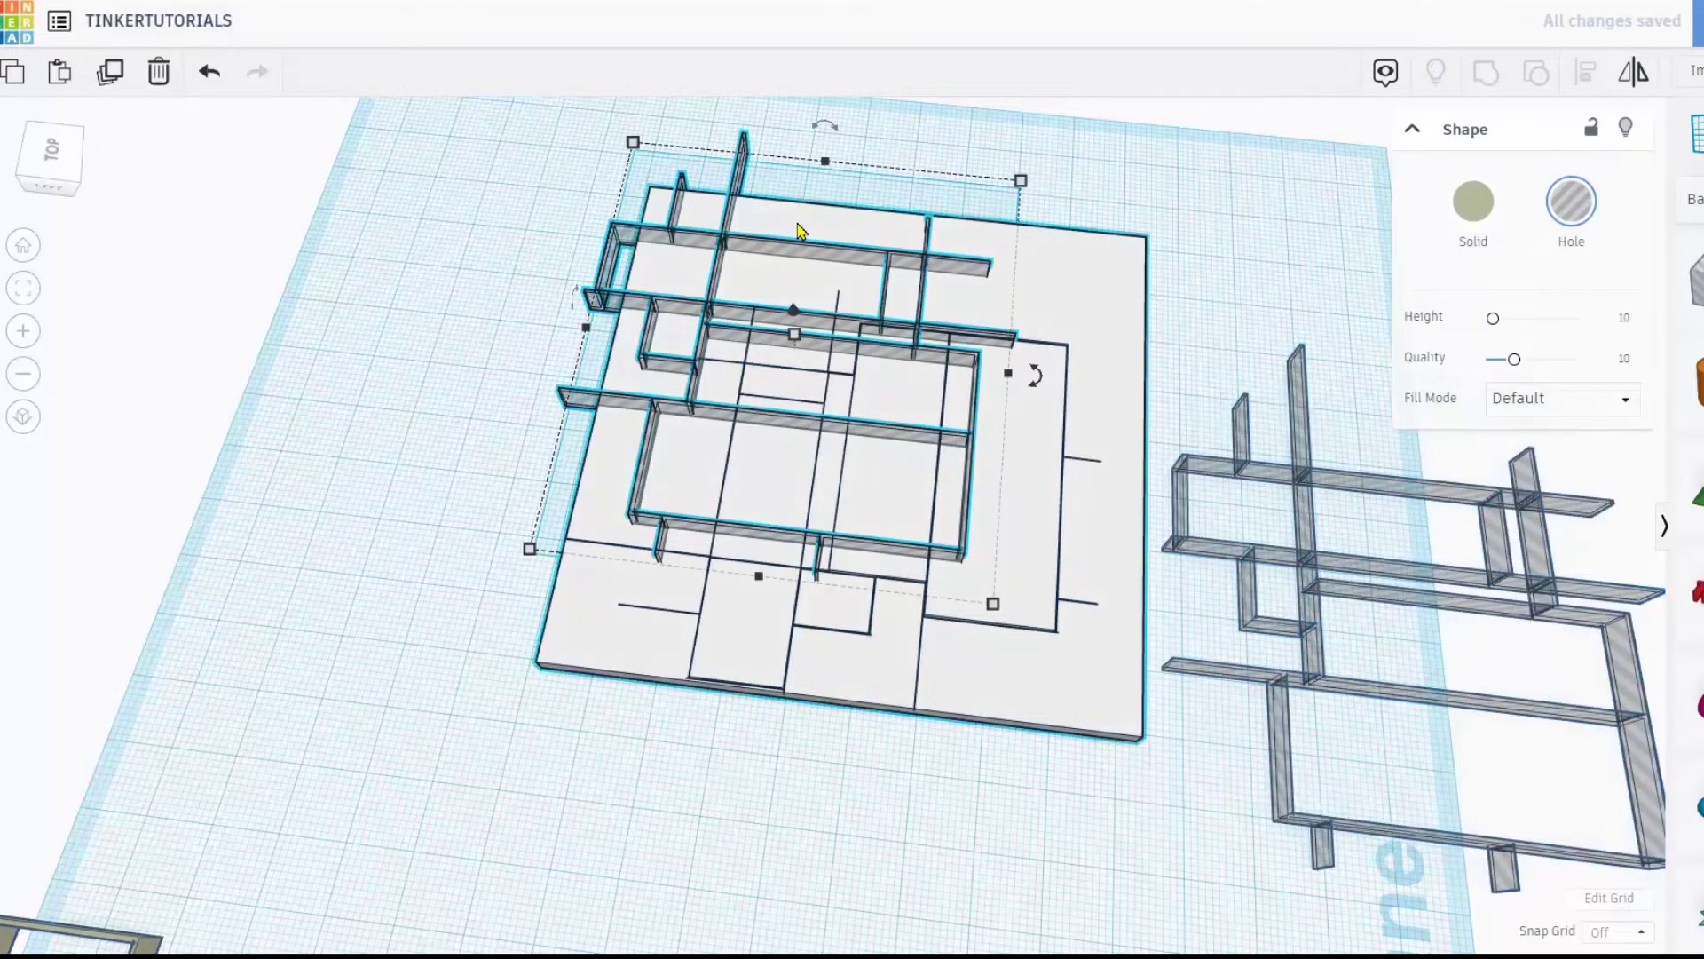
pyautogui.click(1485, 72)
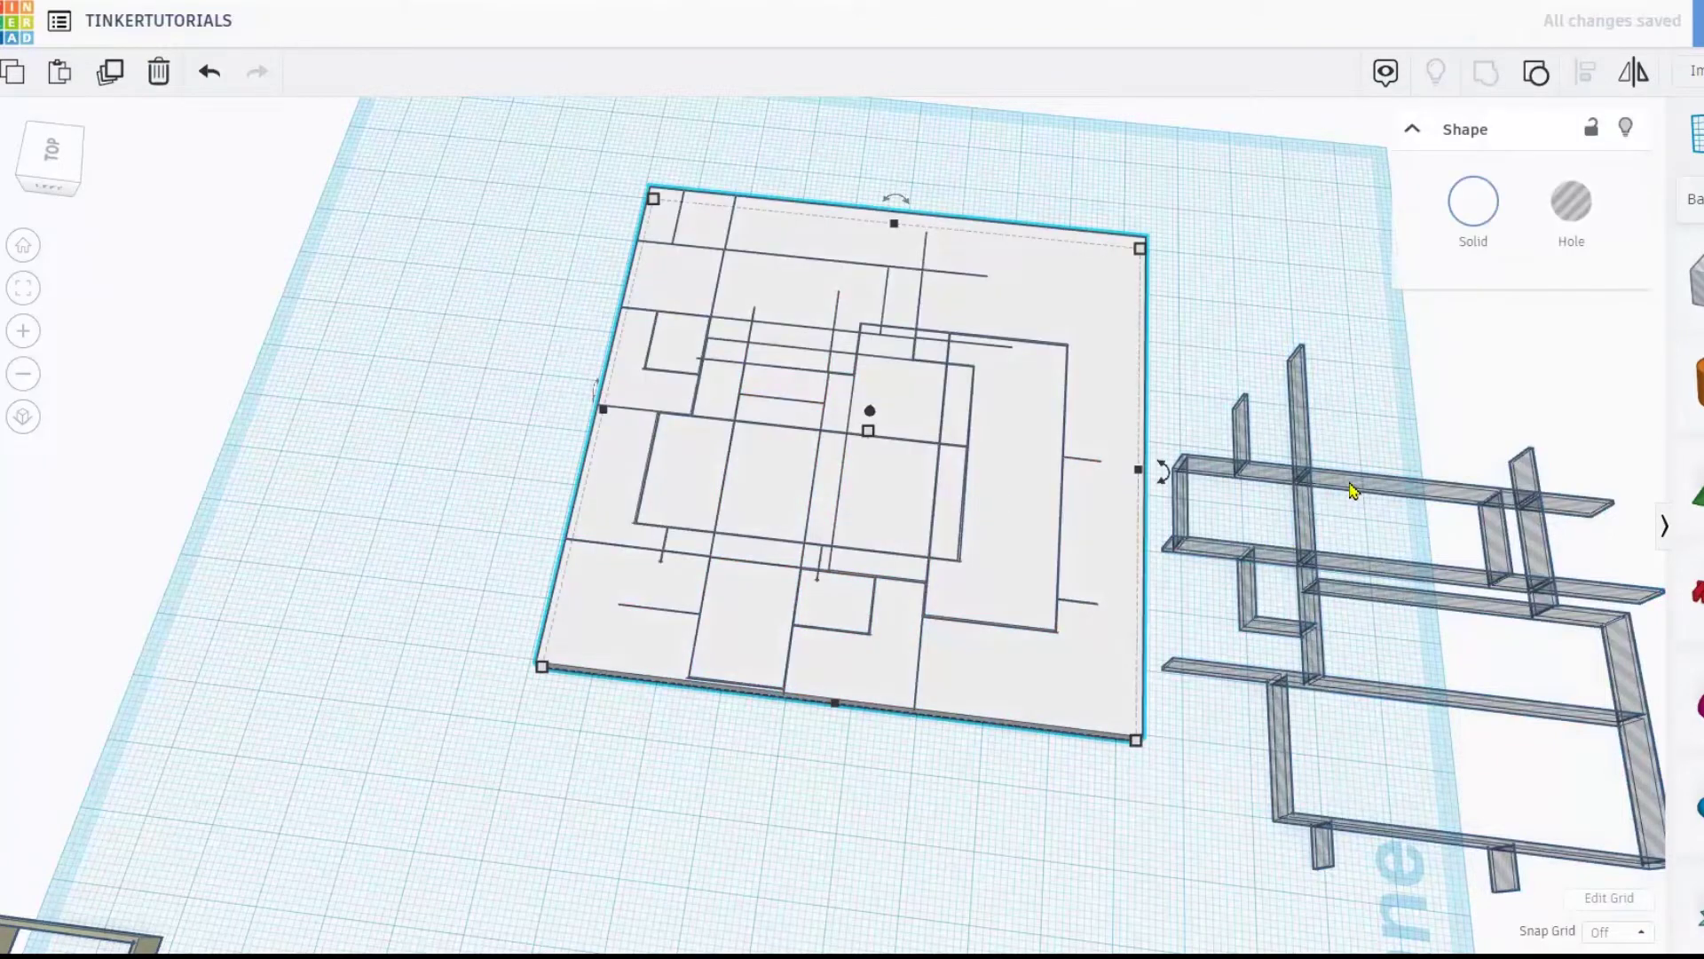
# - Move the spare panel-line hole onto the plate by about -57.69 and 30.35 mm and rotate it 90° clockwise
pyautogui.moveTo(1349, 491); pyautogui.dragTo(1017, 296)
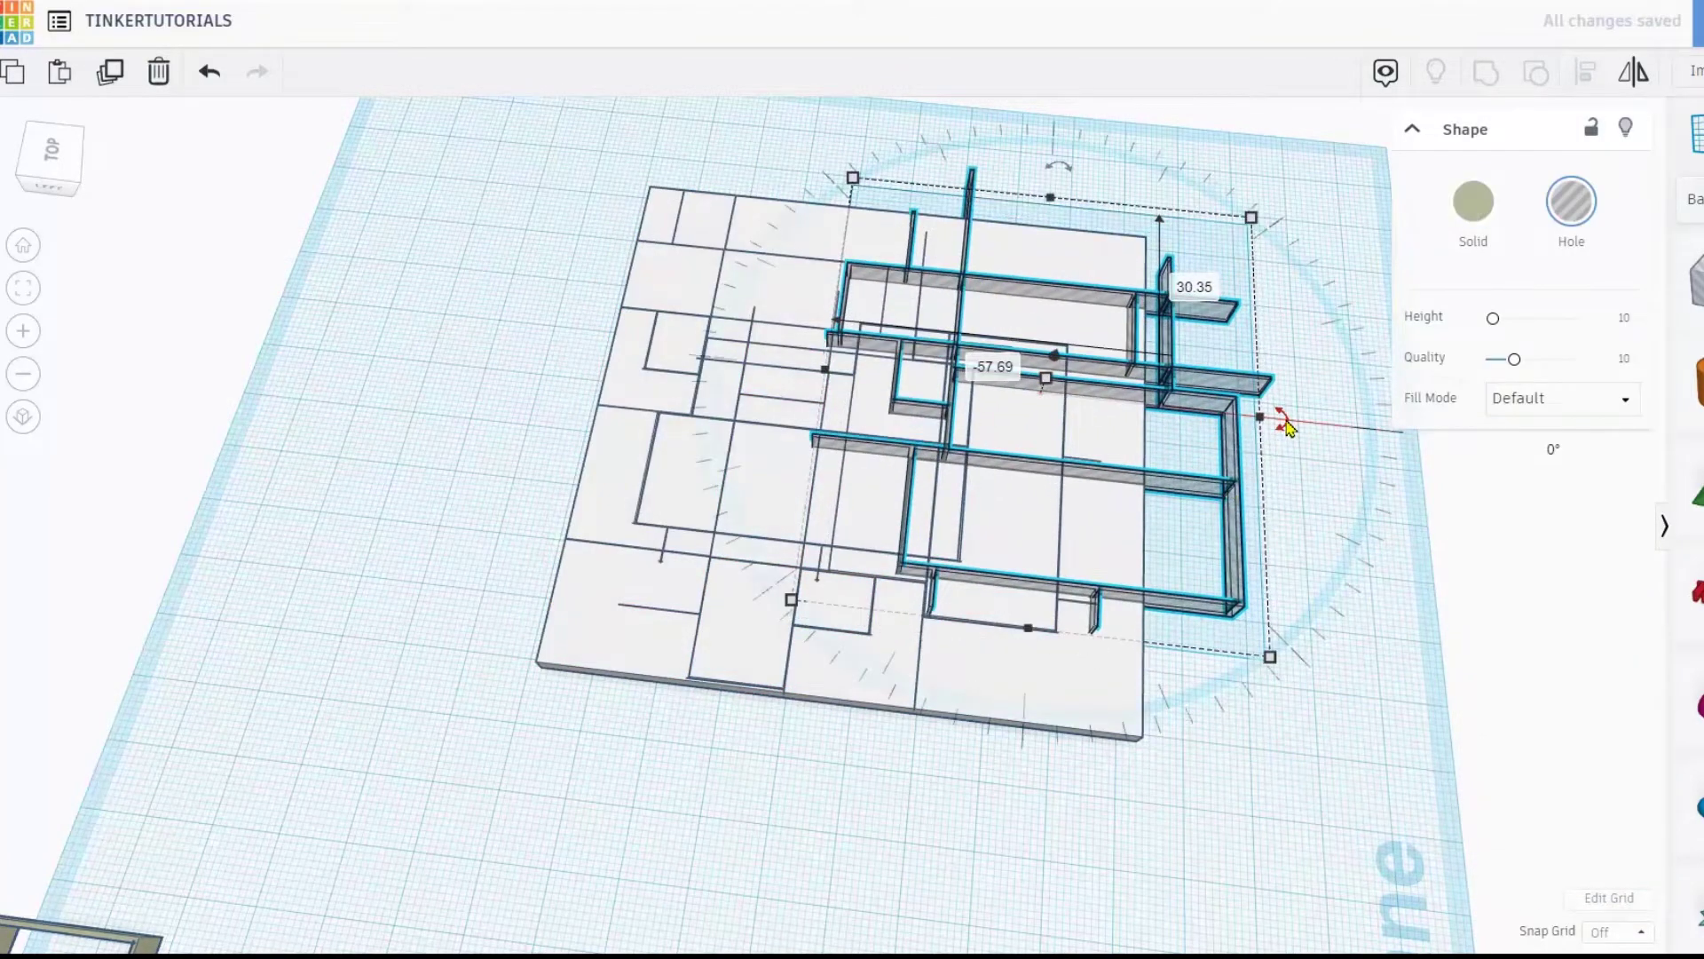
pyautogui.moveTo(1288, 427); pyautogui.dragTo(1081, 86)
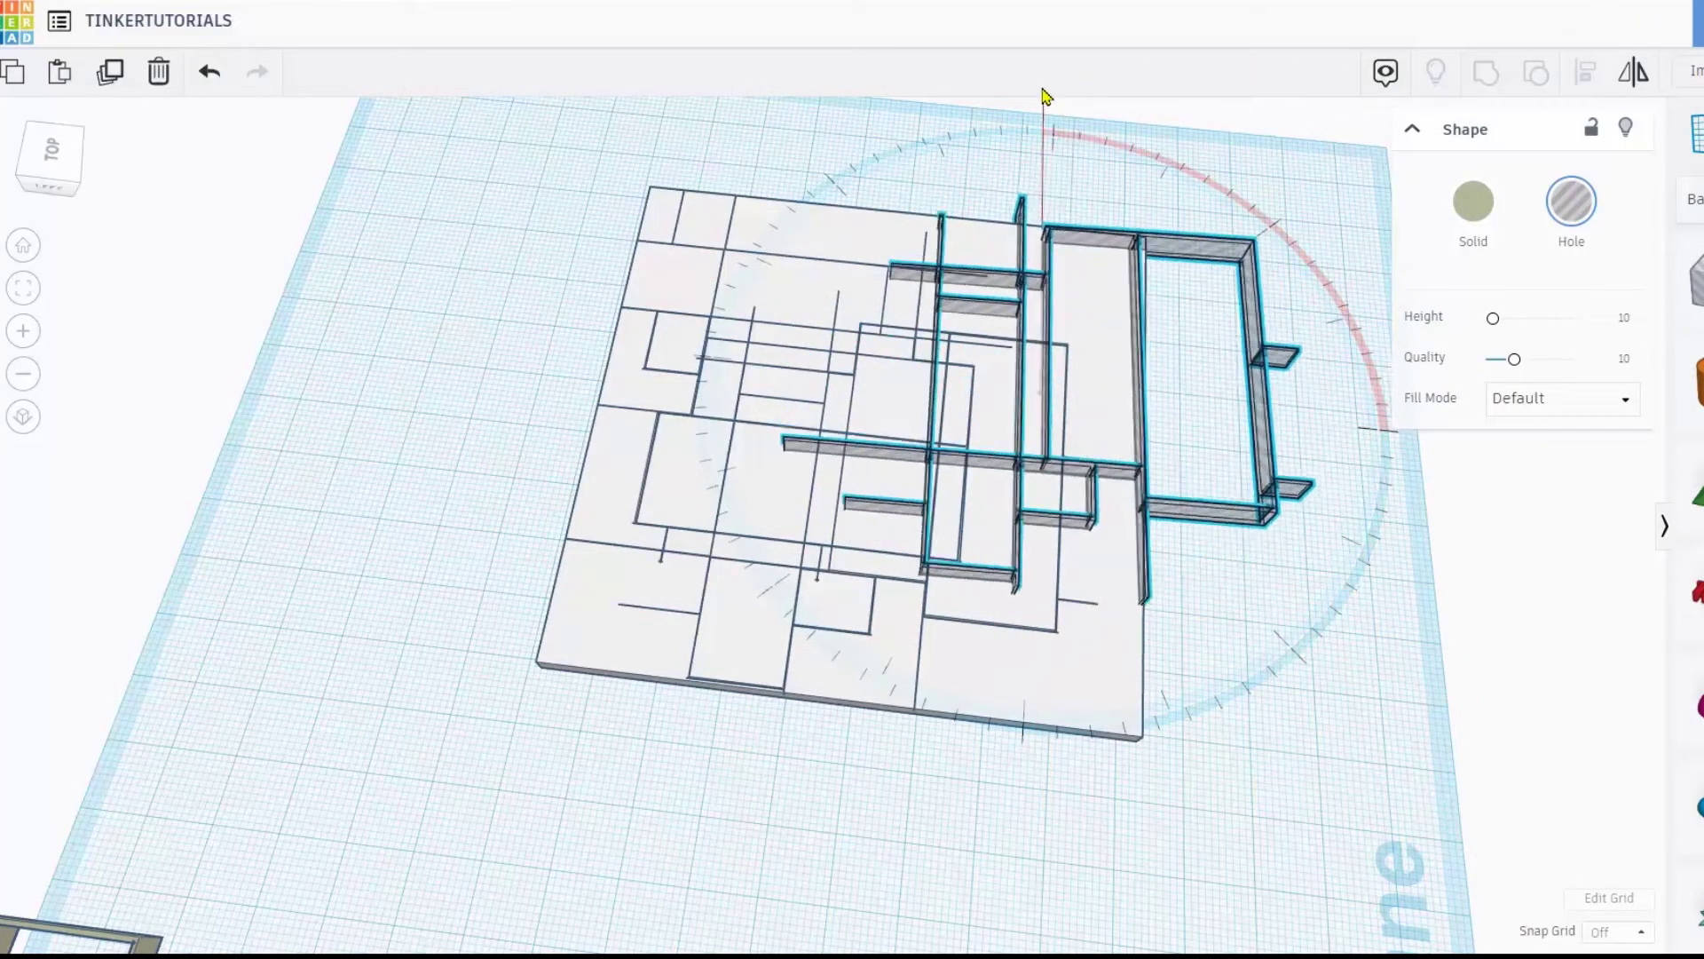
pyautogui.moveTo(1046, 96); pyautogui.dragTo(1017, 883)
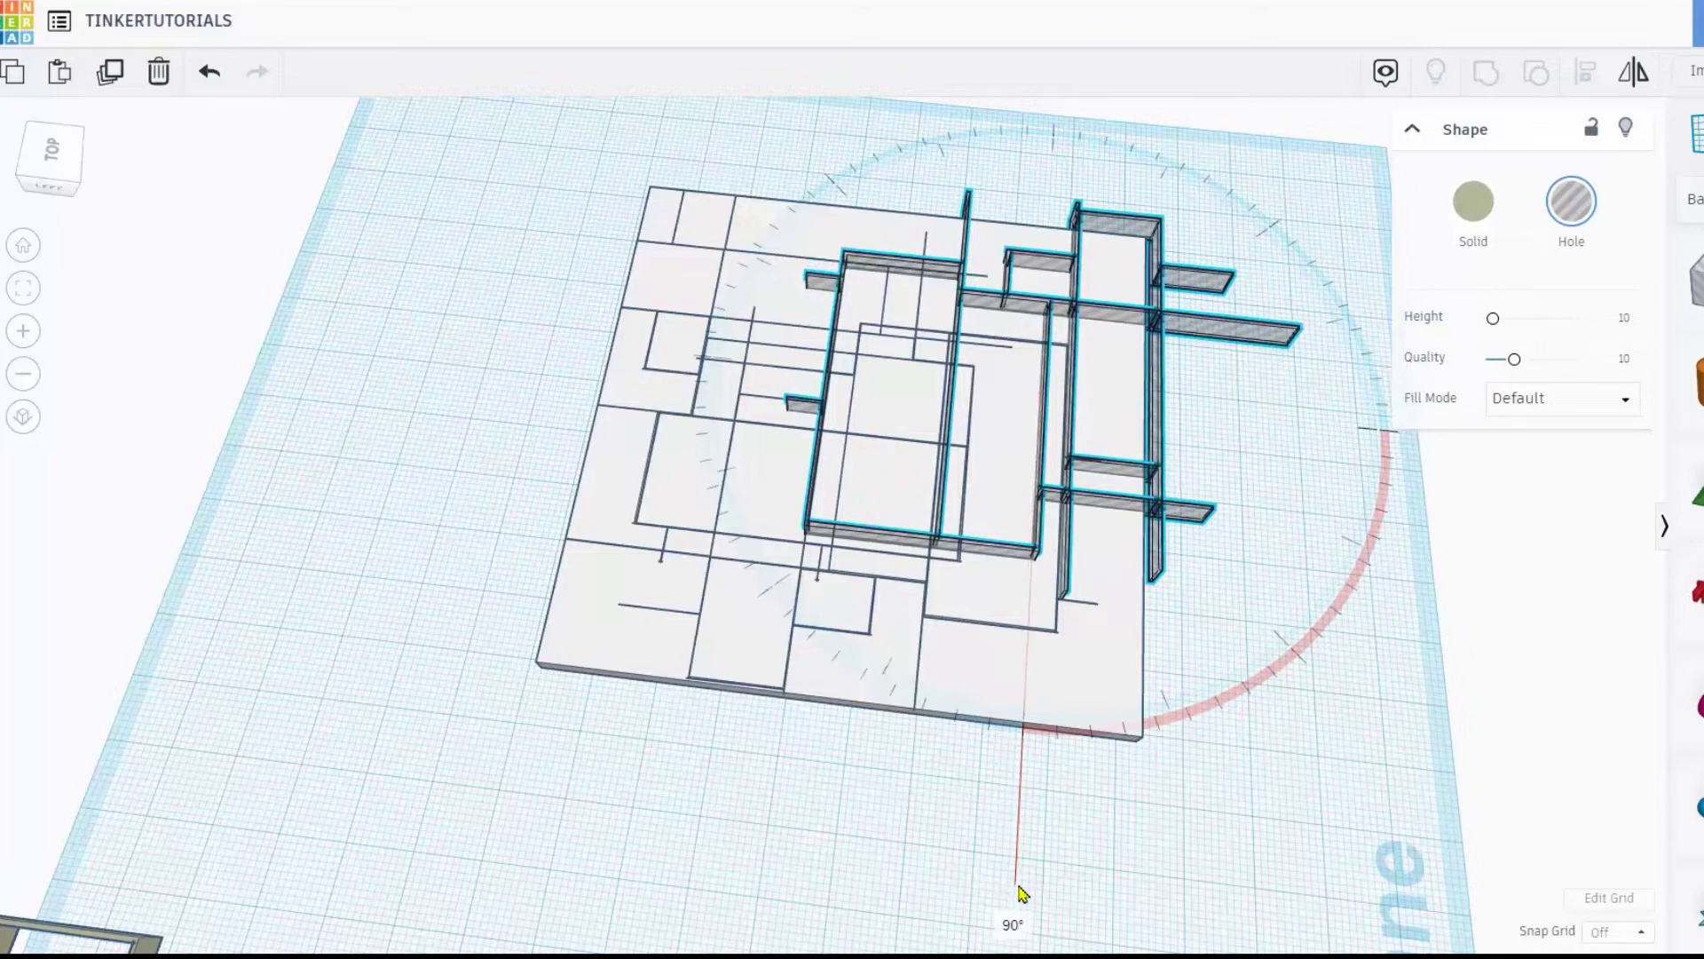
# - Scale down and reshape the panel-line hole over the plate's far corner, shifting it about 5.46 by 0.78 mm
pyautogui.keyDown('shift'); pyautogui.moveTo(1279, 247); pyautogui.dragTo(1179, 307); pyautogui.keyUp('shift')
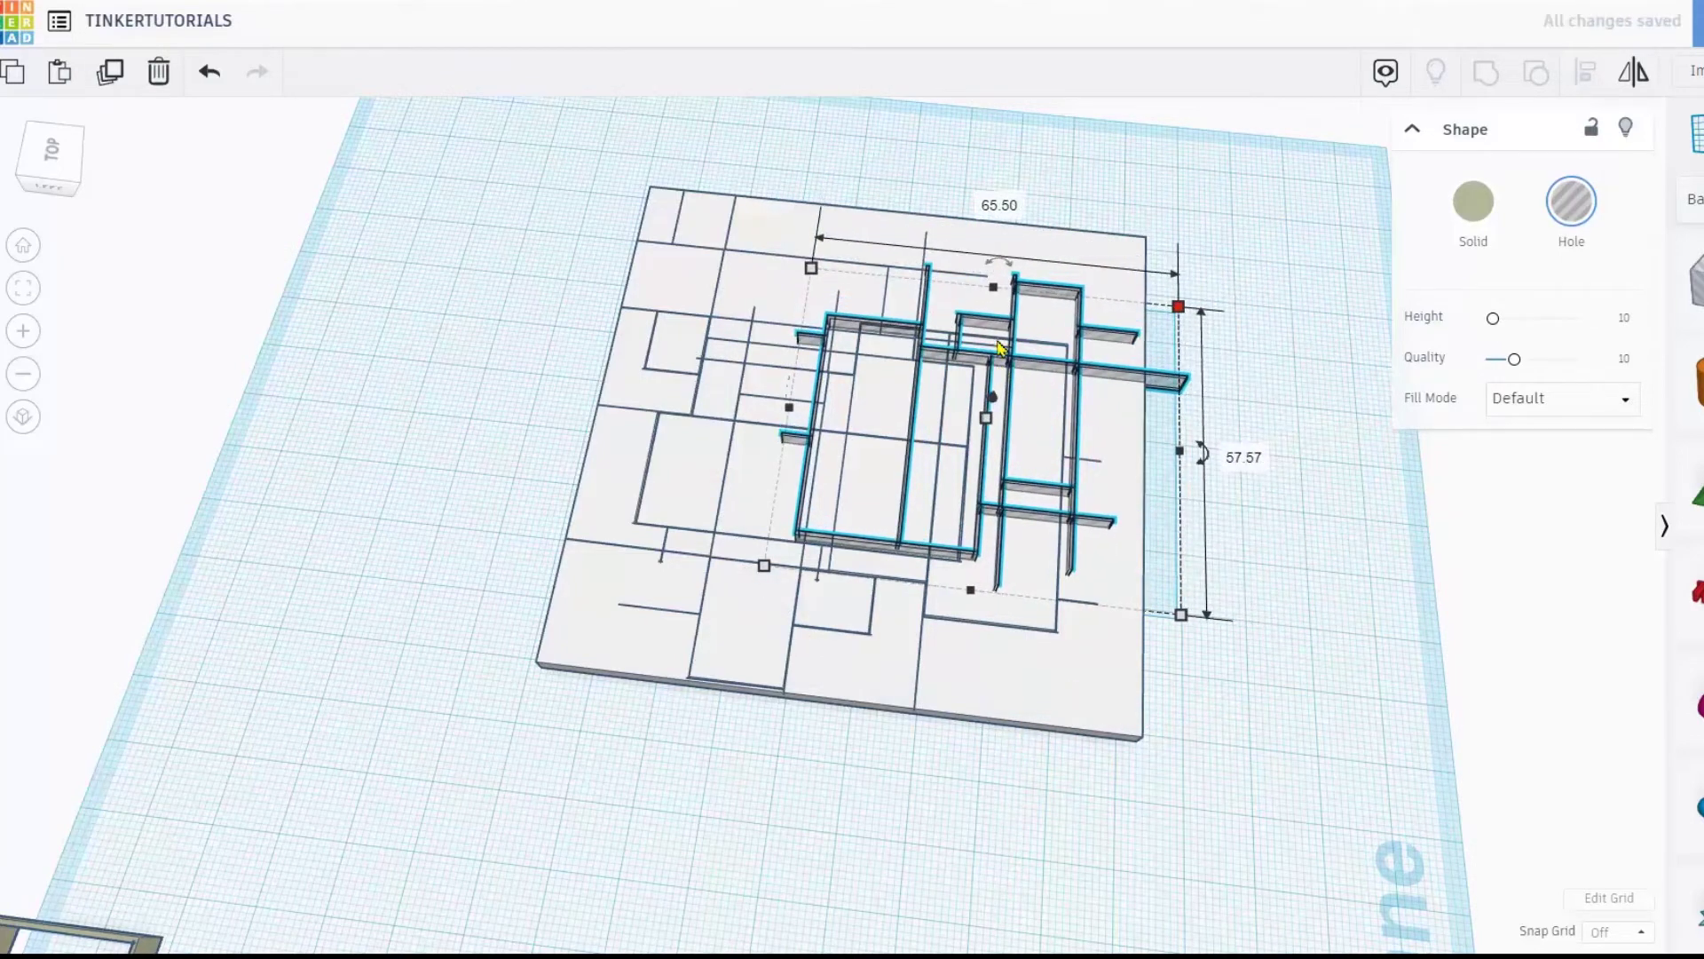
pyautogui.moveTo(995, 290); pyautogui.dragTo(995, 222)
pyautogui.moveTo(797, 376); pyautogui.dragTo(838, 376)
pyautogui.moveTo(1018, 321); pyautogui.dragTo(1025, 296)
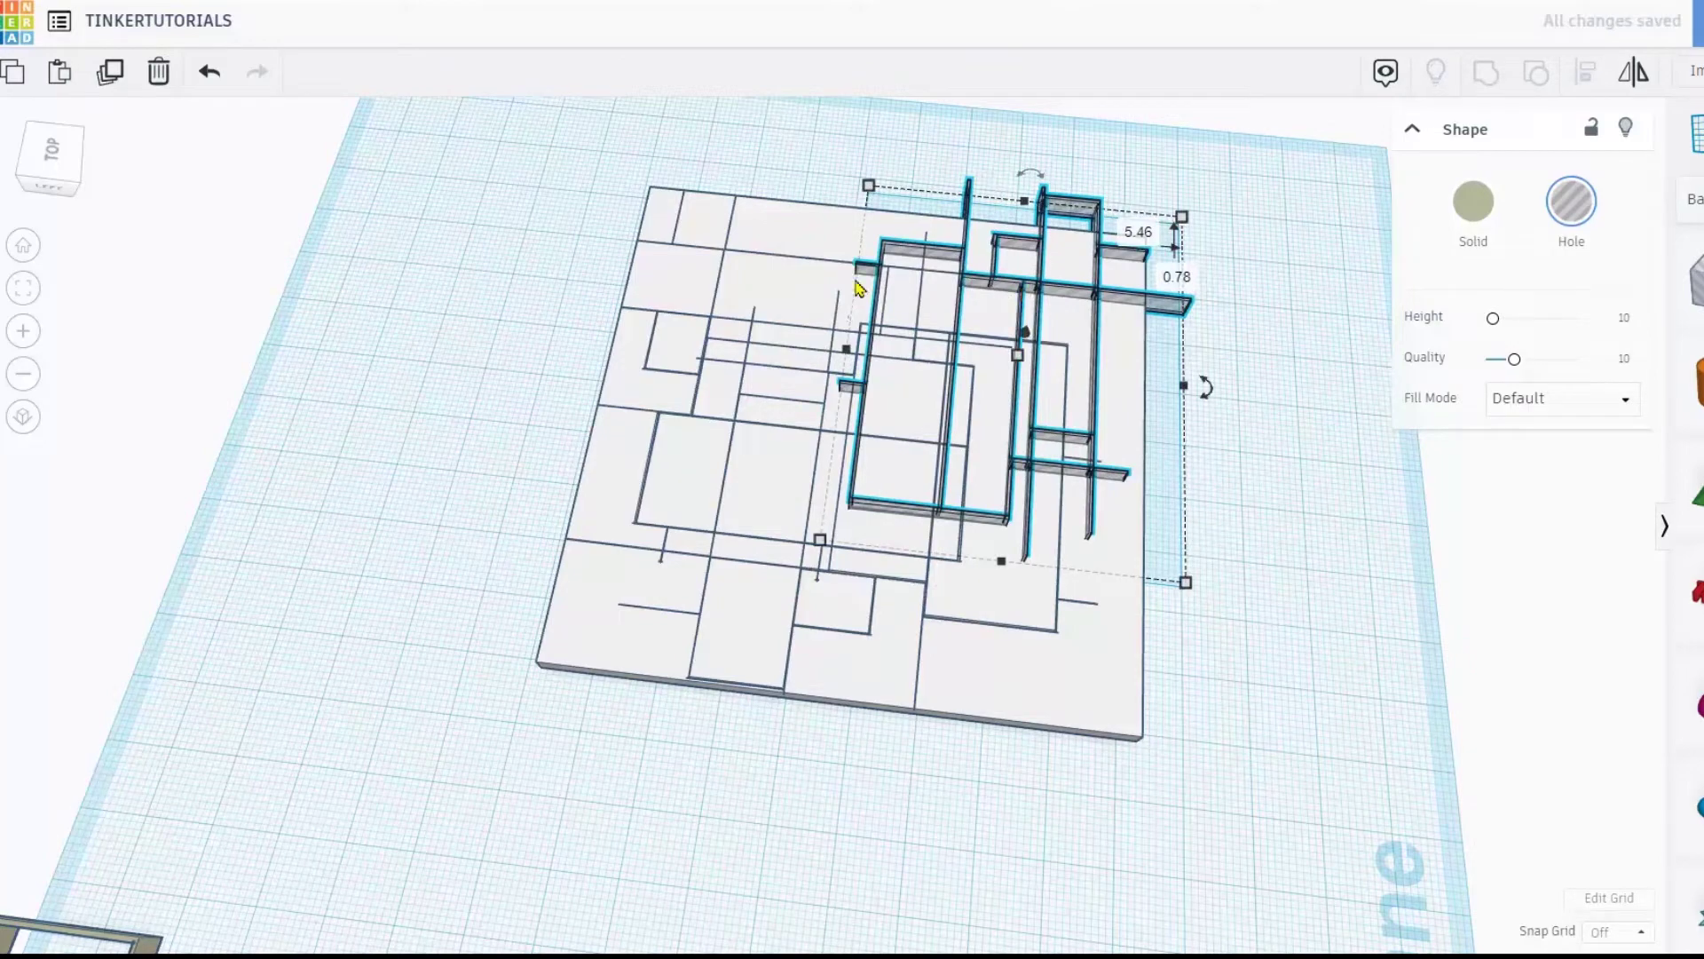
# - Duplicate the resized hole and offset the copy by about -55.70 and 0.30 mm, over the plate's opposite side
pyautogui.click(824, 162)
pyautogui.click(1058, 217)
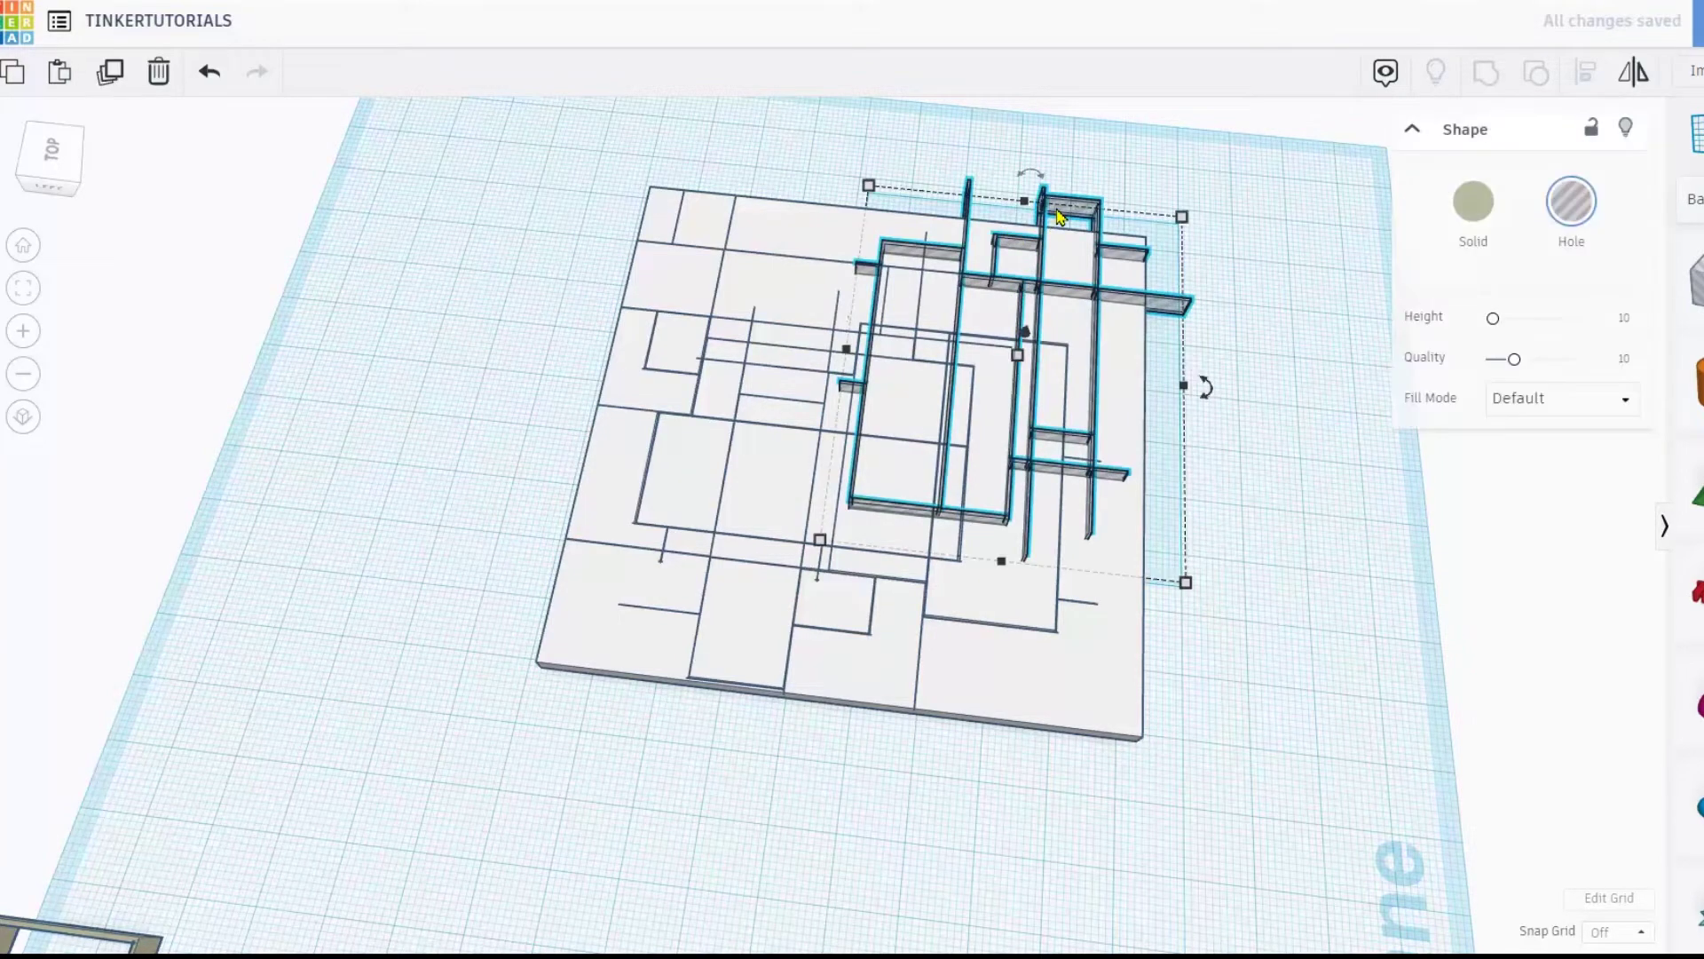
pyautogui.moveTo(1059, 216); pyautogui.dragTo(761, 181)
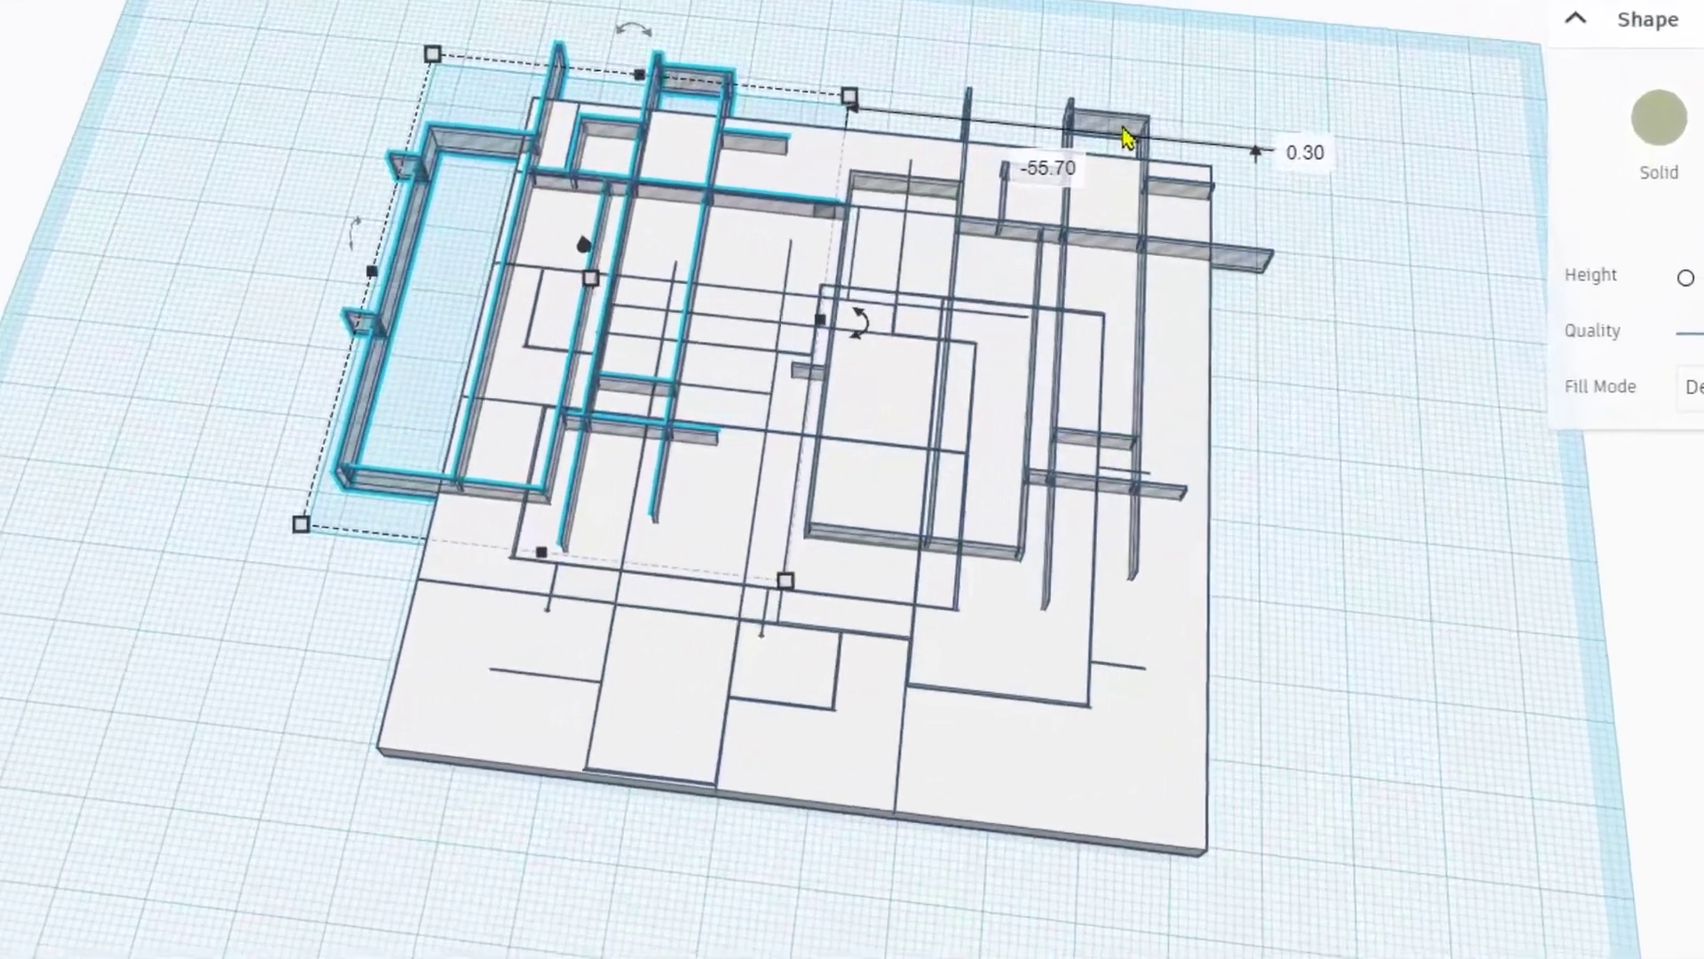
# - Group the hole at the far corner with the plate to engrave a third set of lines
pyautogui.click(1087, 213)
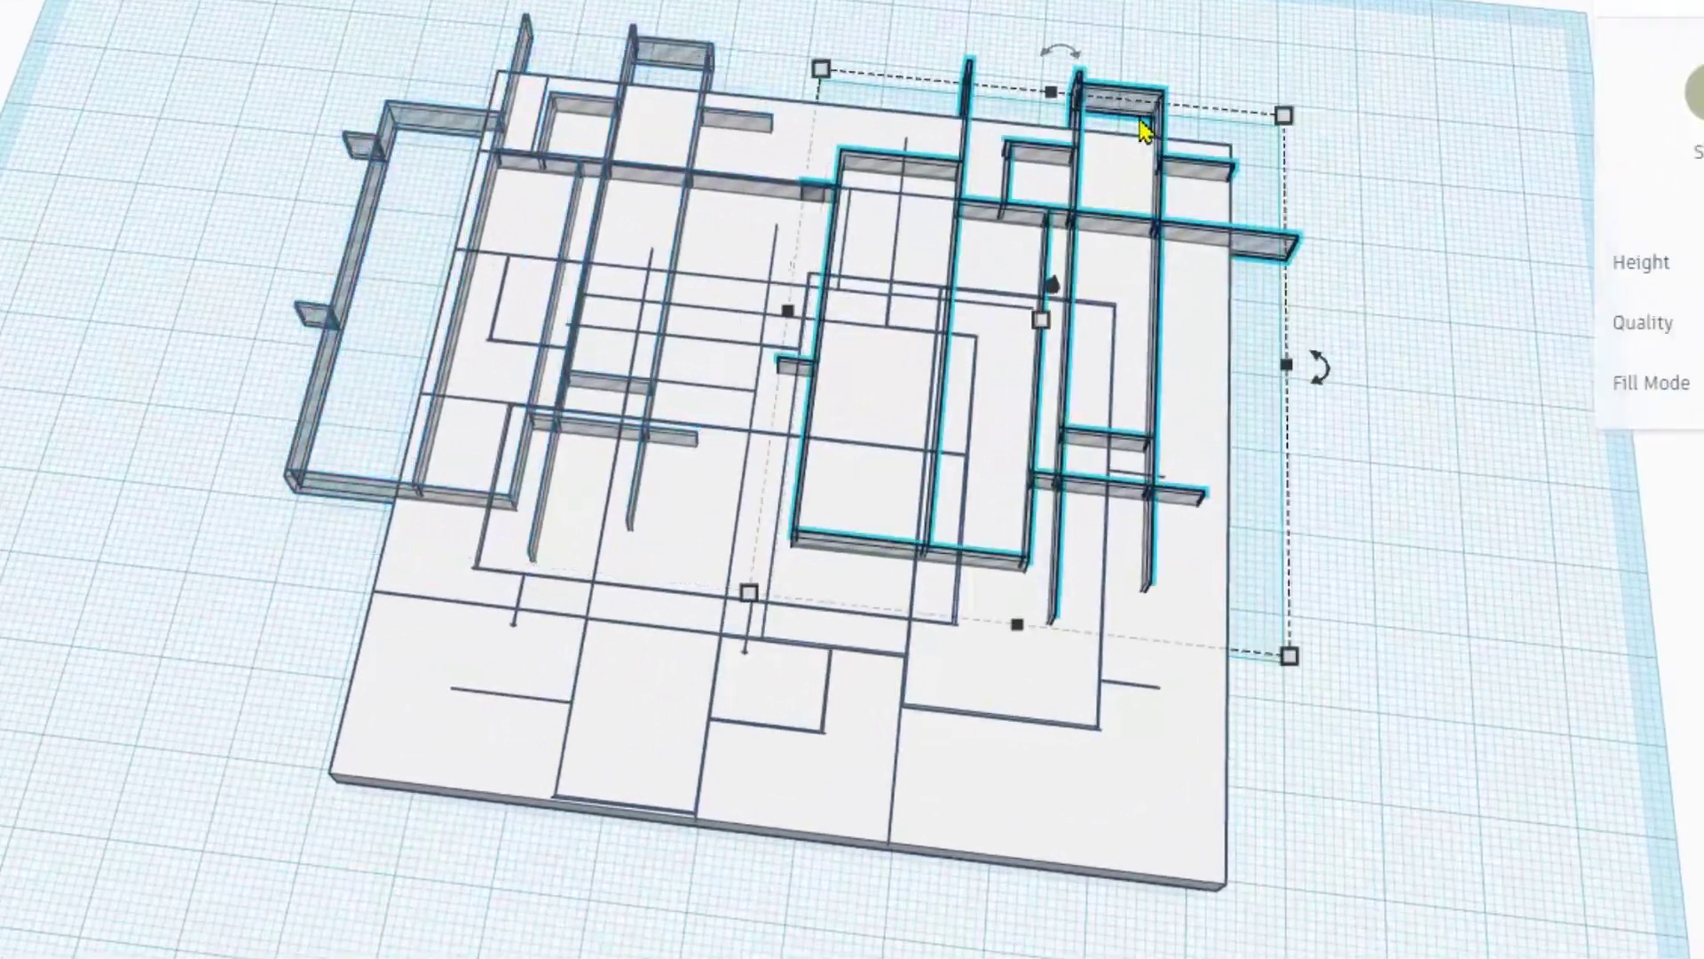
pyautogui.keyDown('shift'); pyautogui.click(1174, 308); pyautogui.keyUp('shift')
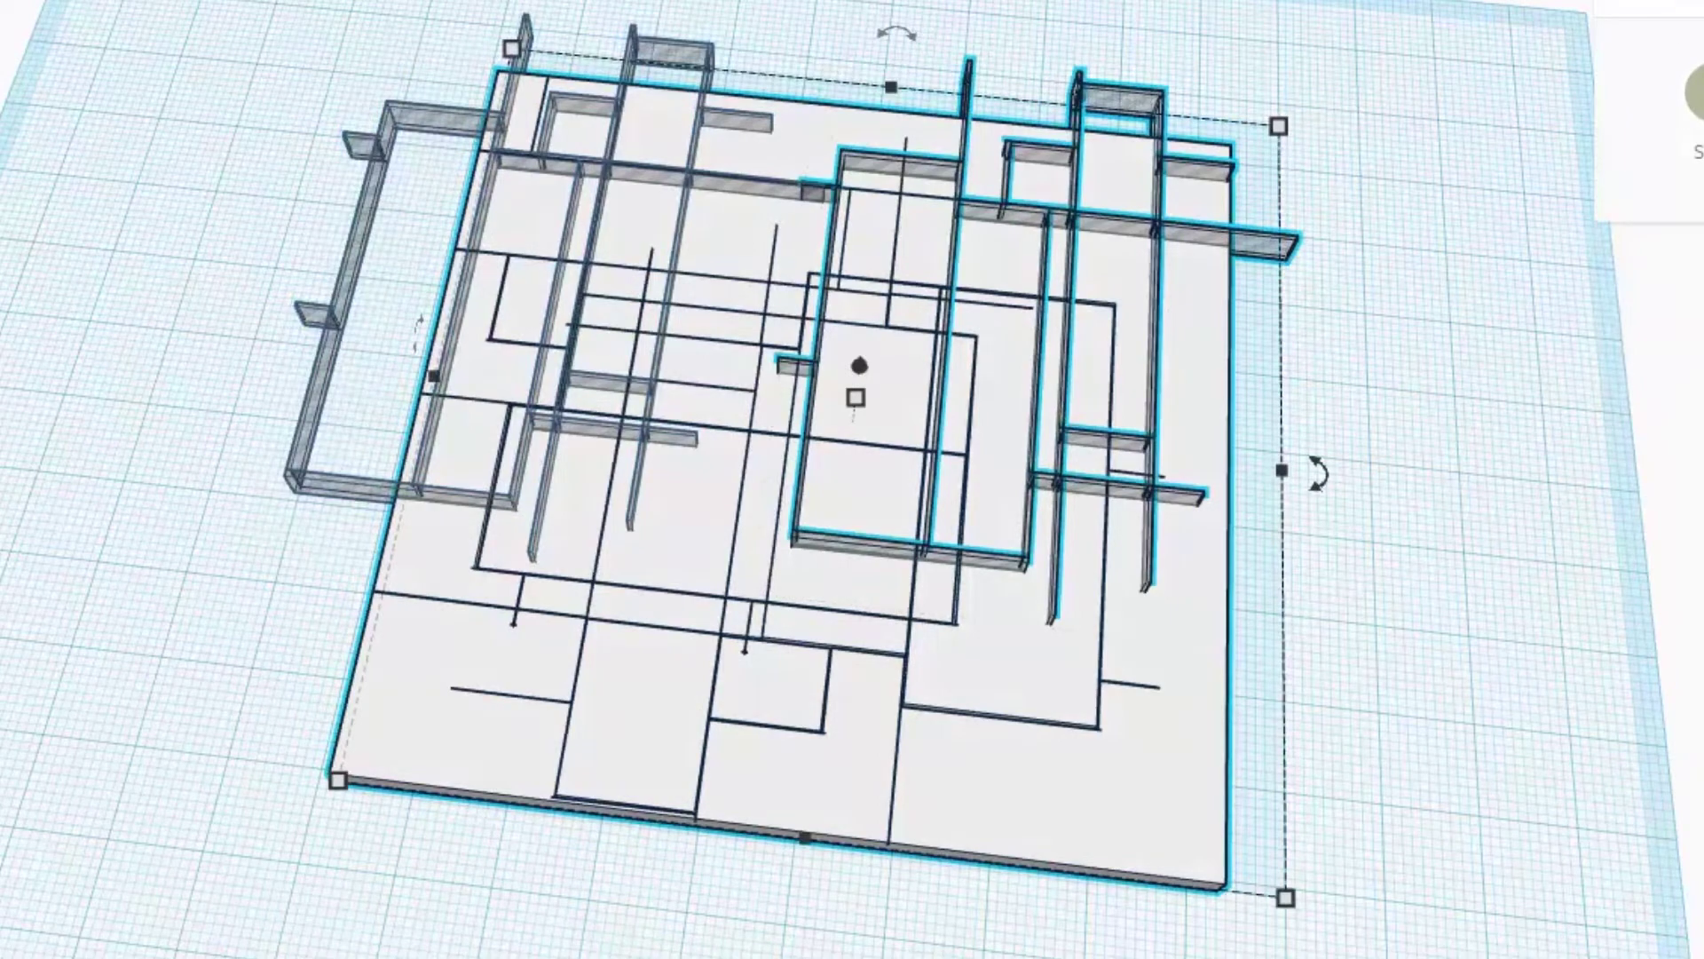
pyautogui.moveTo(1365, 251); pyautogui.dragTo(454, 286, button='right')
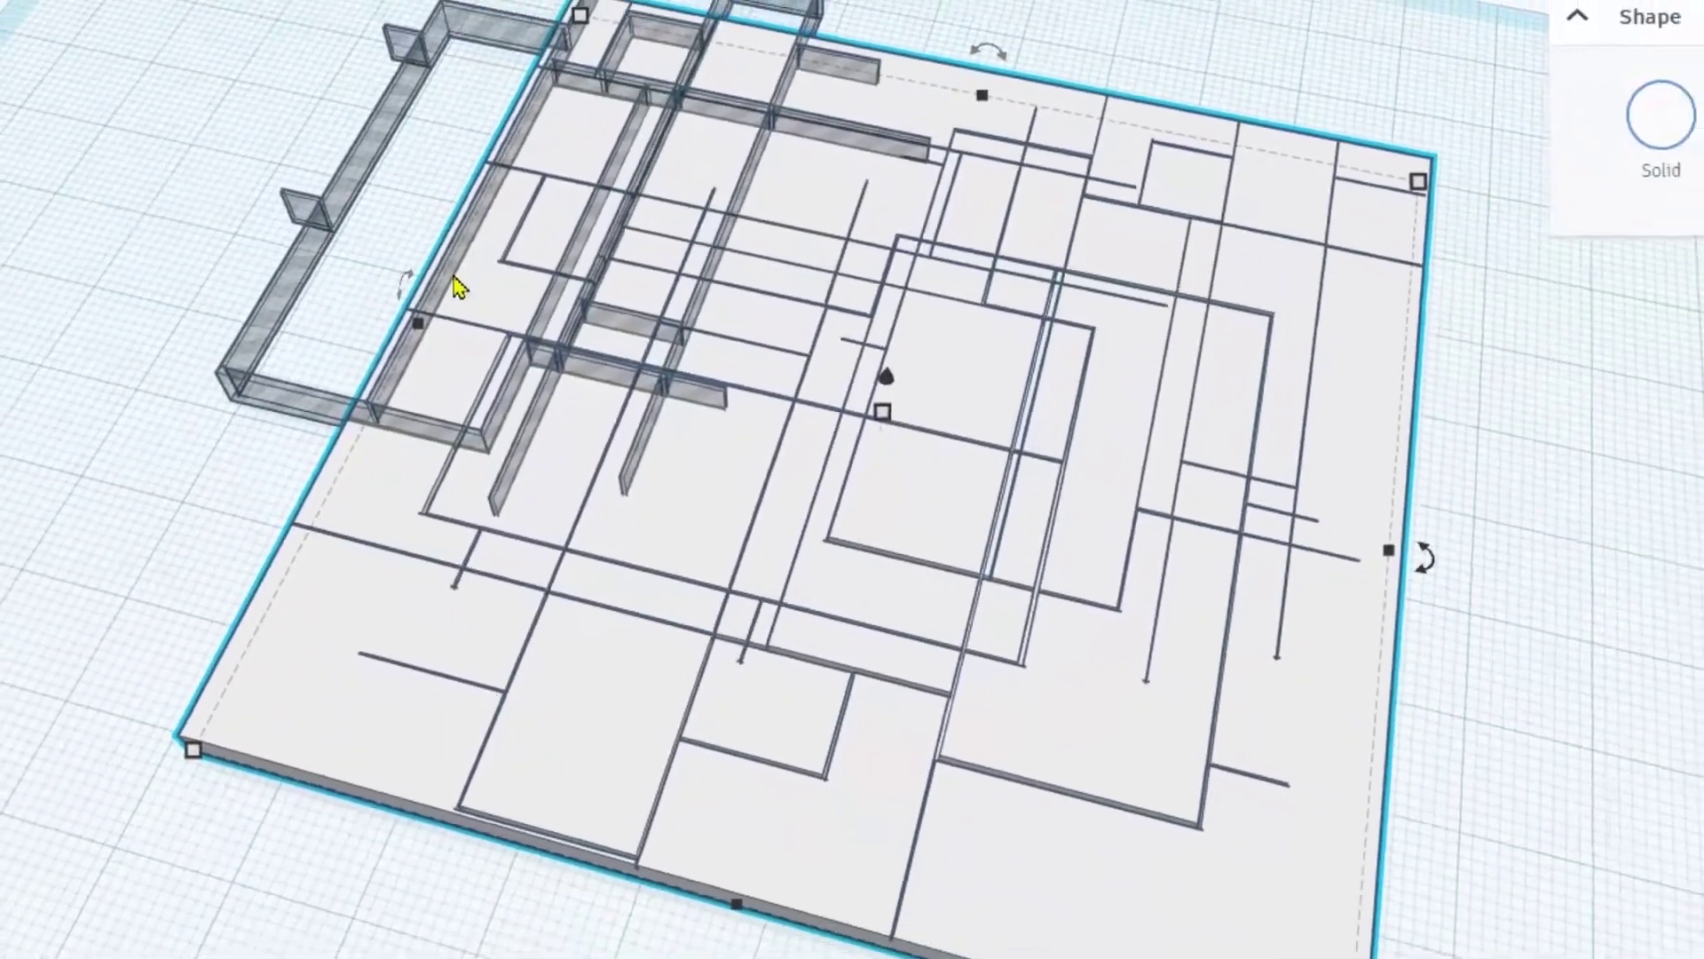
# - Move the remaining hole by about 58.45 and -34.25 mm to the plate's near corner and group it with the plate
pyautogui.moveTo(498, 248); pyautogui.dragTo(873, 566)
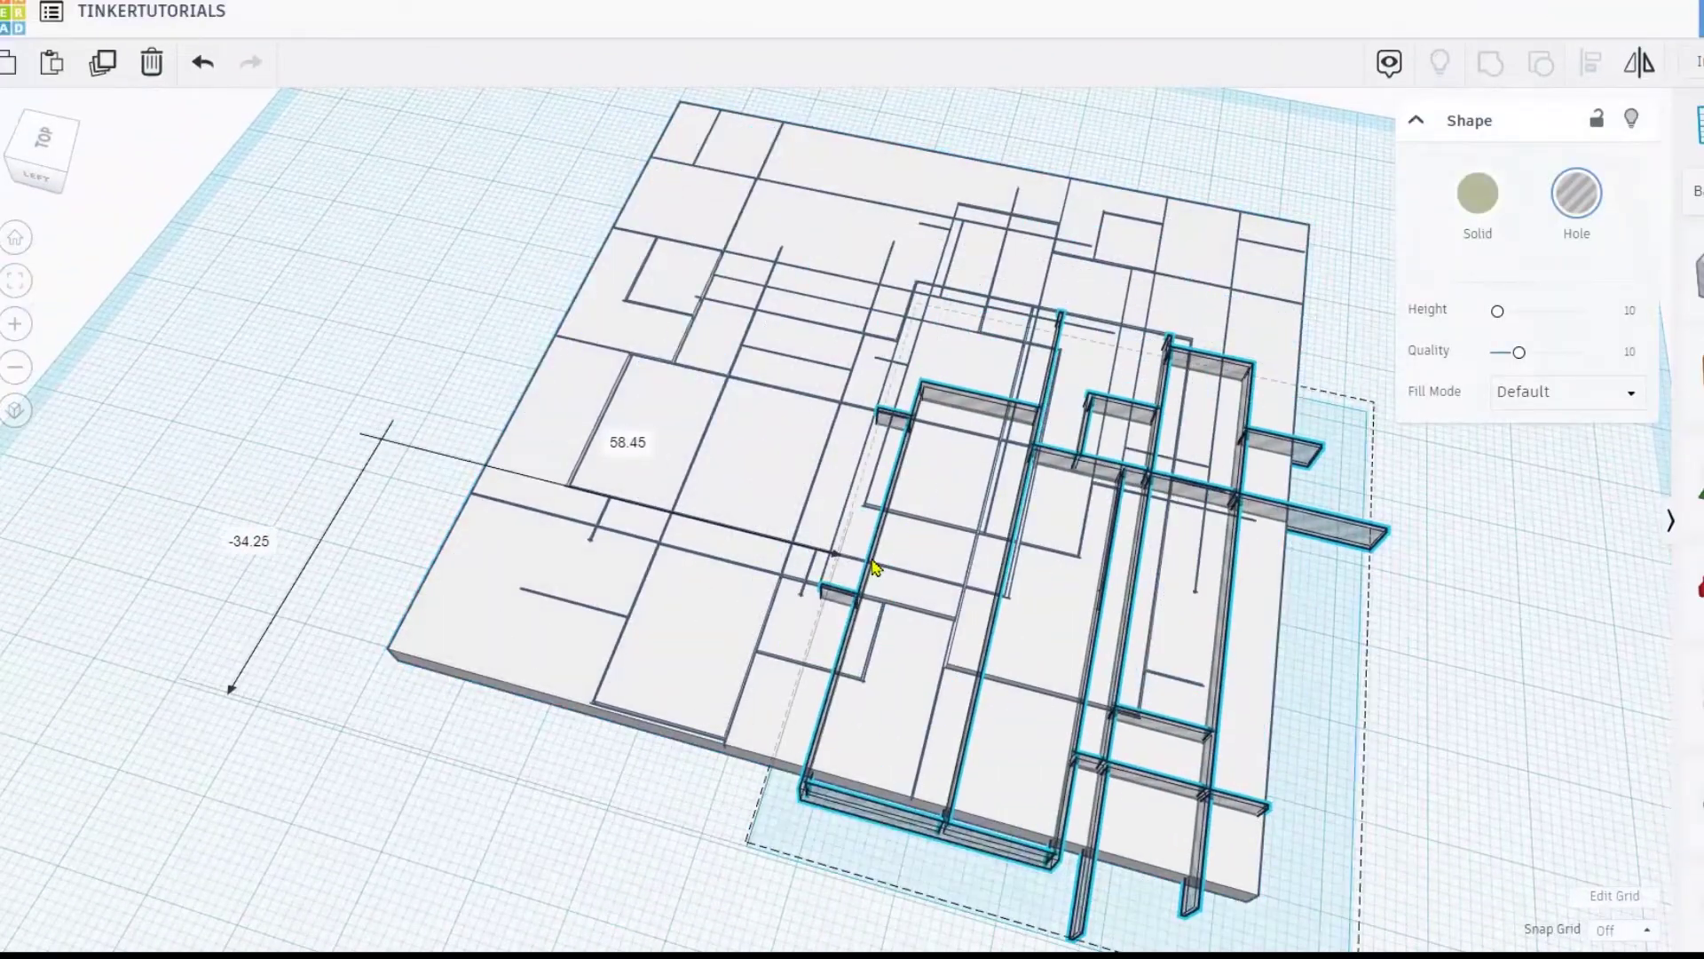
pyautogui.scroll(-3, 907, 567)
pyautogui.moveTo(1175, 608); pyautogui.dragTo(950, 542, button='right')
pyautogui.scroll(2, 1108, 704)
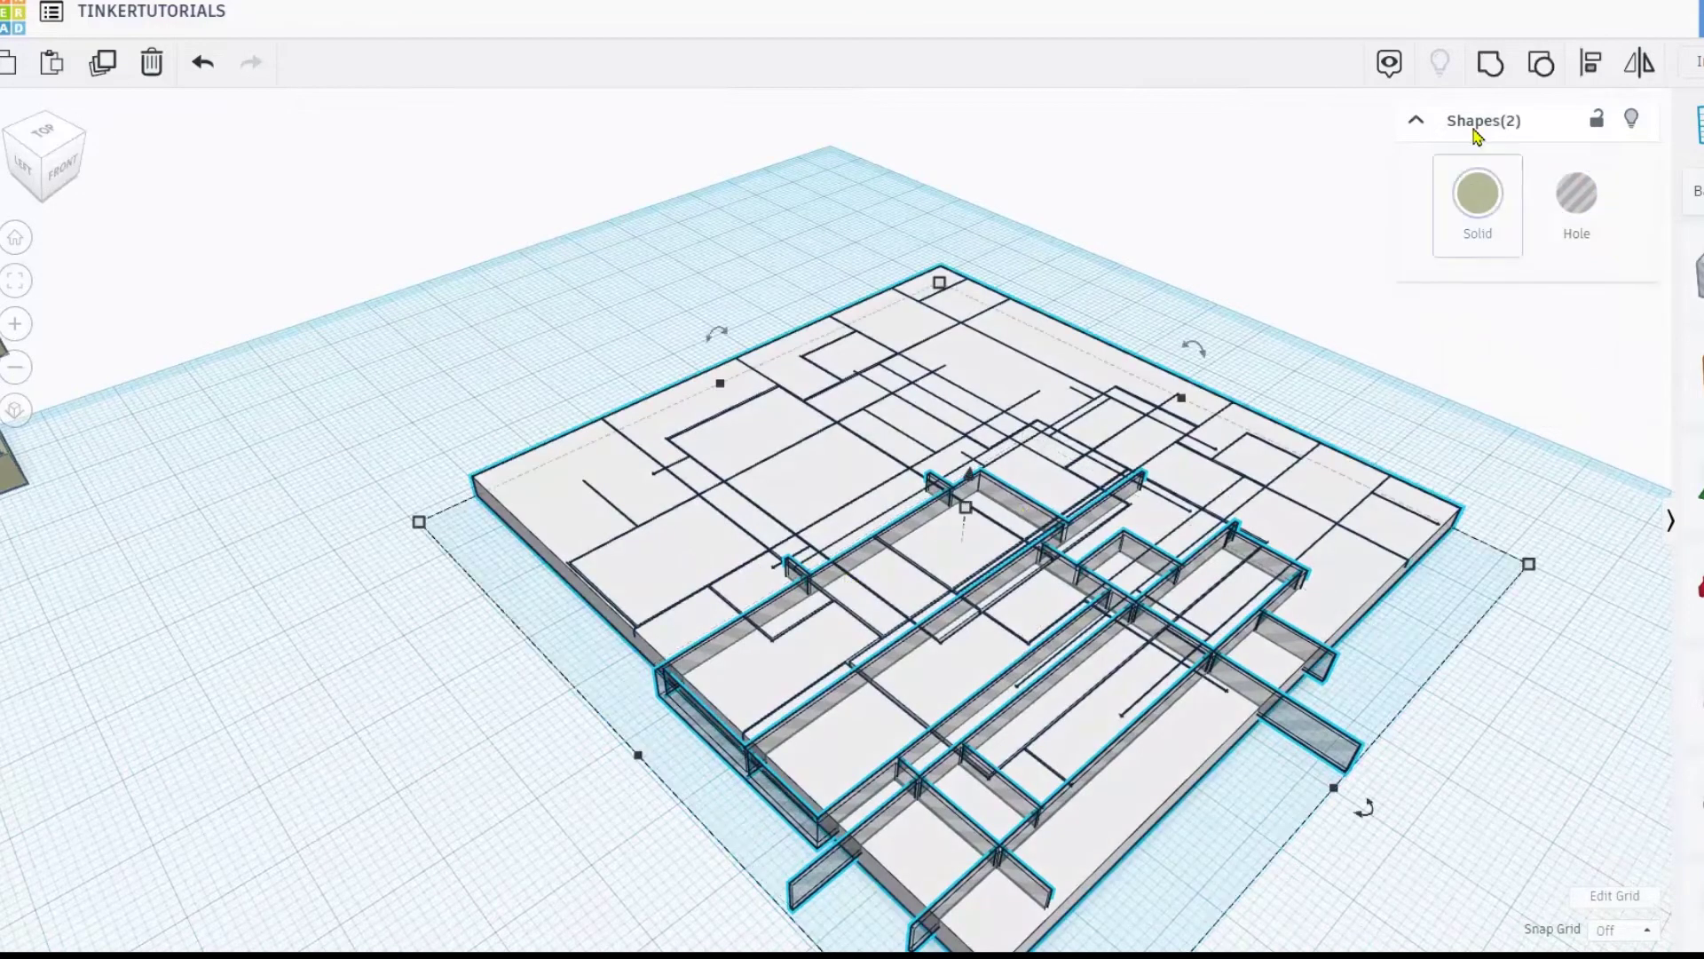
pyautogui.click(1251, 290)
# - Move the engraved plate off the workplane by about 151.79 and -21.87 mm
pyautogui.moveTo(1180, 358); pyautogui.dragTo(1053, 491, button='right')
pyautogui.scroll(1, 1054, 491)
pyautogui.scroll(-3, 1050, 493)
pyautogui.moveTo(1047, 494); pyautogui.dragTo(1634, 200)
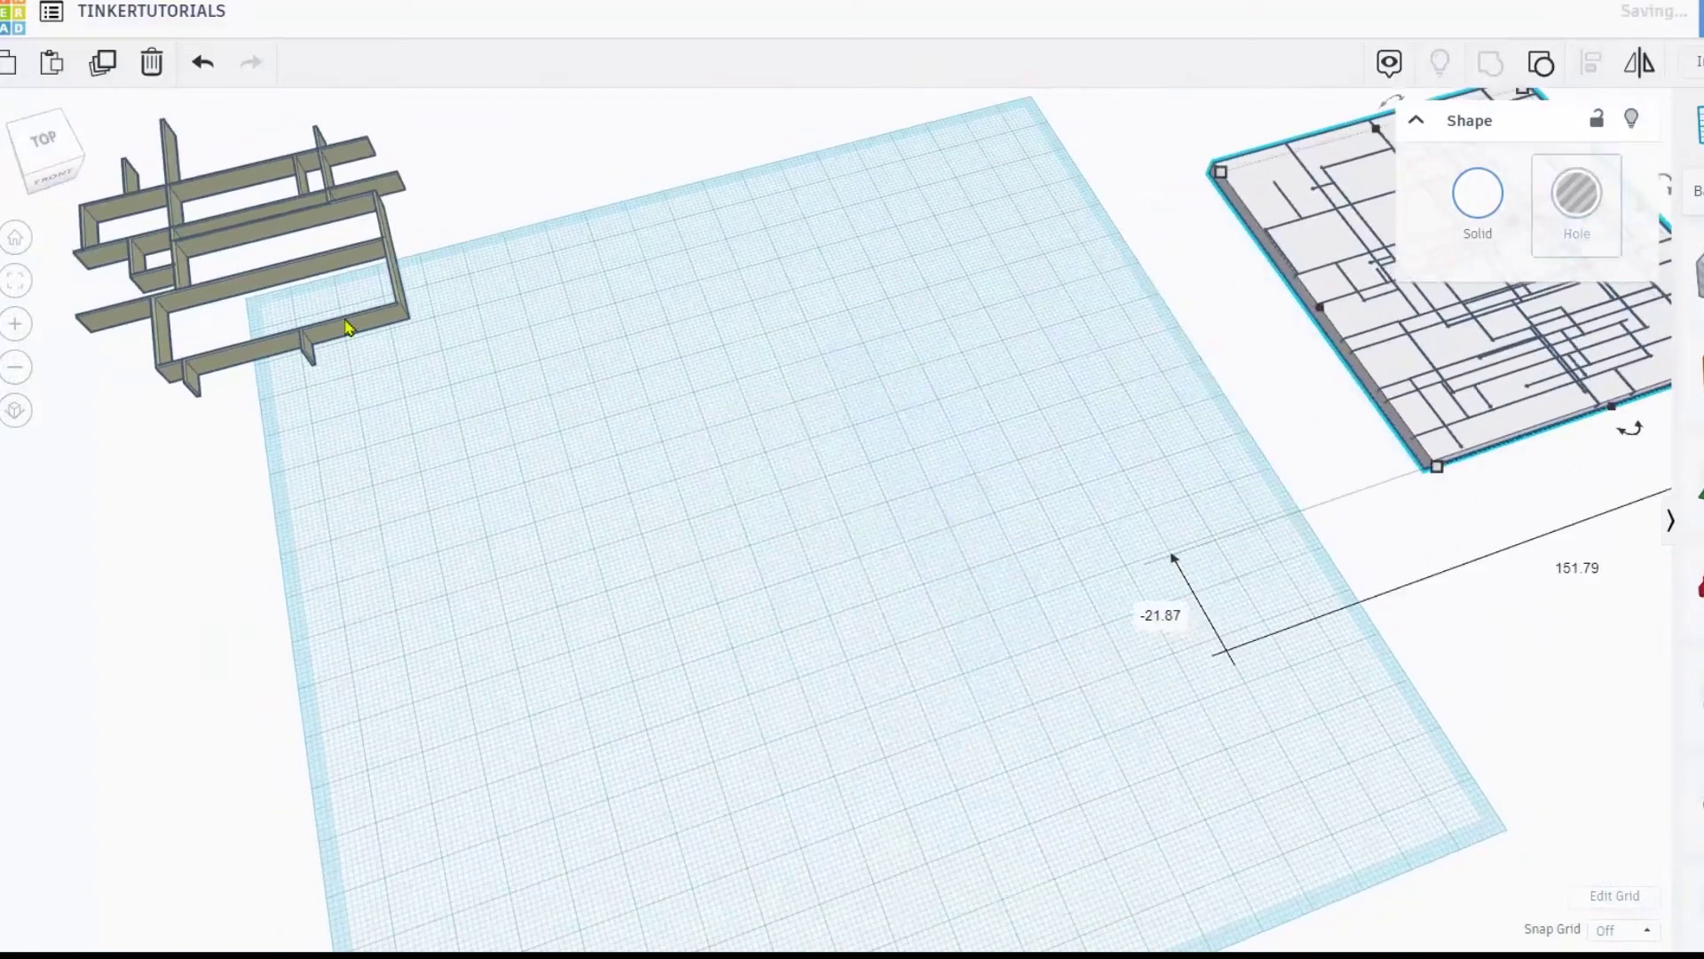
# - Examine the overlapping engraved panel lines on the plate up close from several angles
pyautogui.click(15, 280)
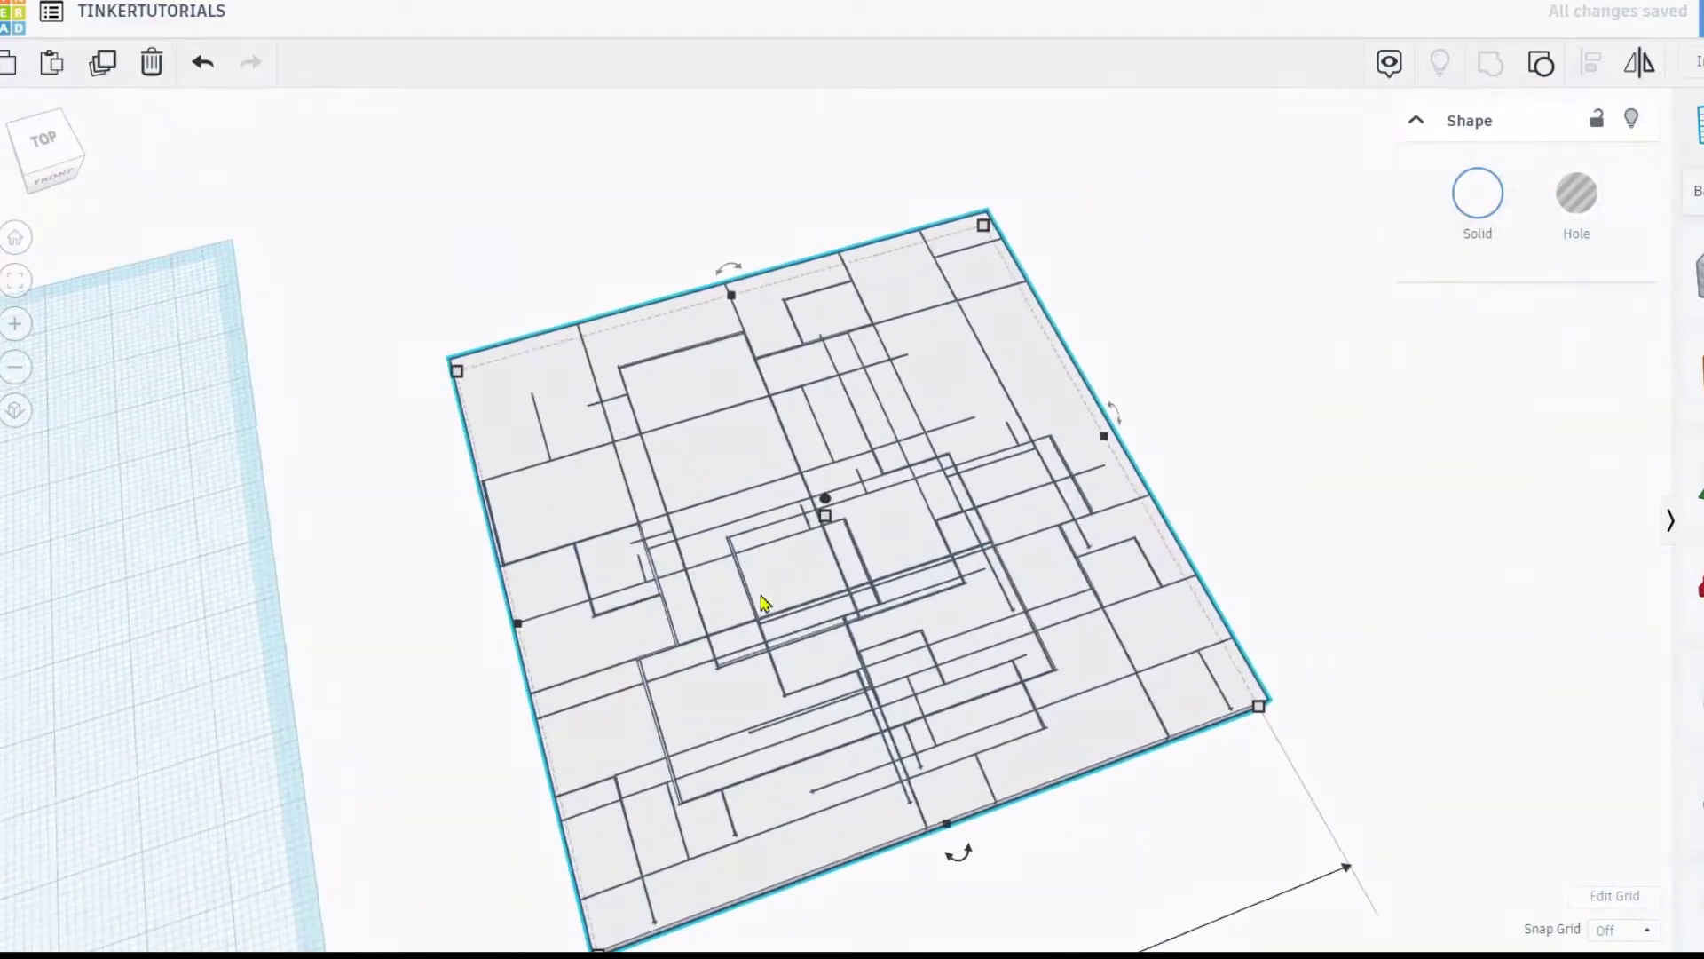
pyautogui.scroll(3, 824, 528)
pyautogui.moveTo(783, 548); pyautogui.dragTo(994, 562, button='right')
pyautogui.moveTo(852, 568); pyautogui.dragTo(494, 574, button='right')
pyautogui.scroll(-4, 619, 548)
pyautogui.moveTo(494, 574); pyautogui.dragTo(1095, 567, button='middle')
pyautogui.scroll(-3, 681, 604)
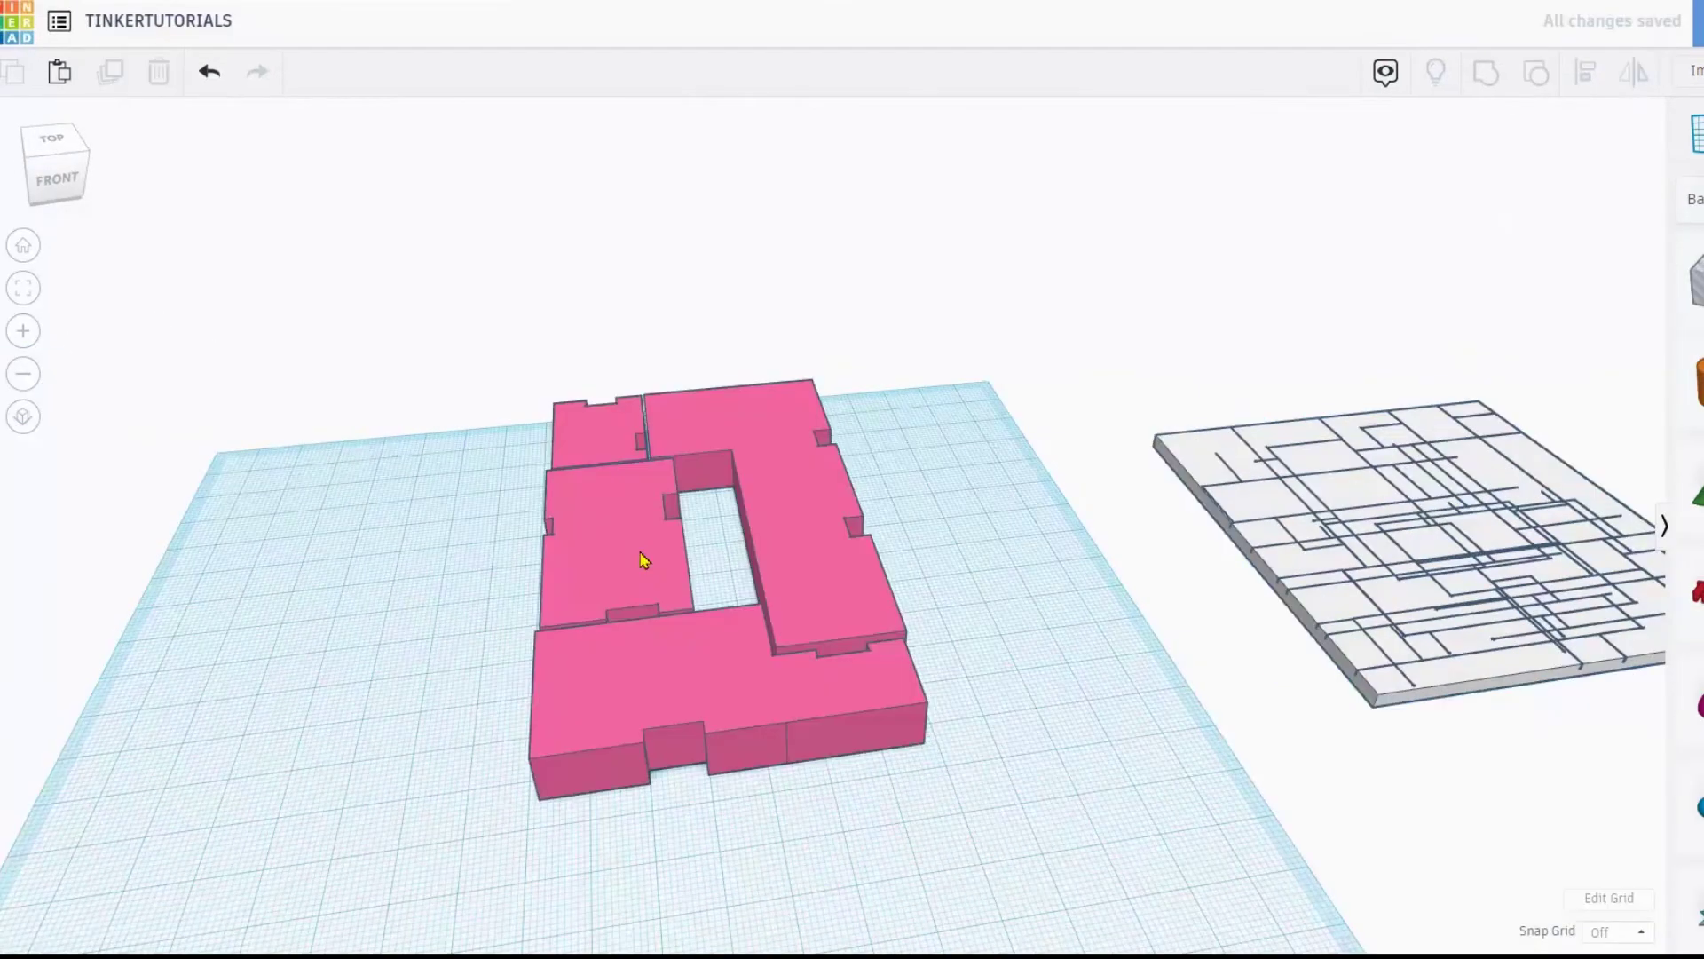
# - Flatten the imported pink notched plates and move them aside by about -109.07 and -8.36 mm
pyautogui.moveTo(643, 559); pyautogui.dragTo(546, 596)
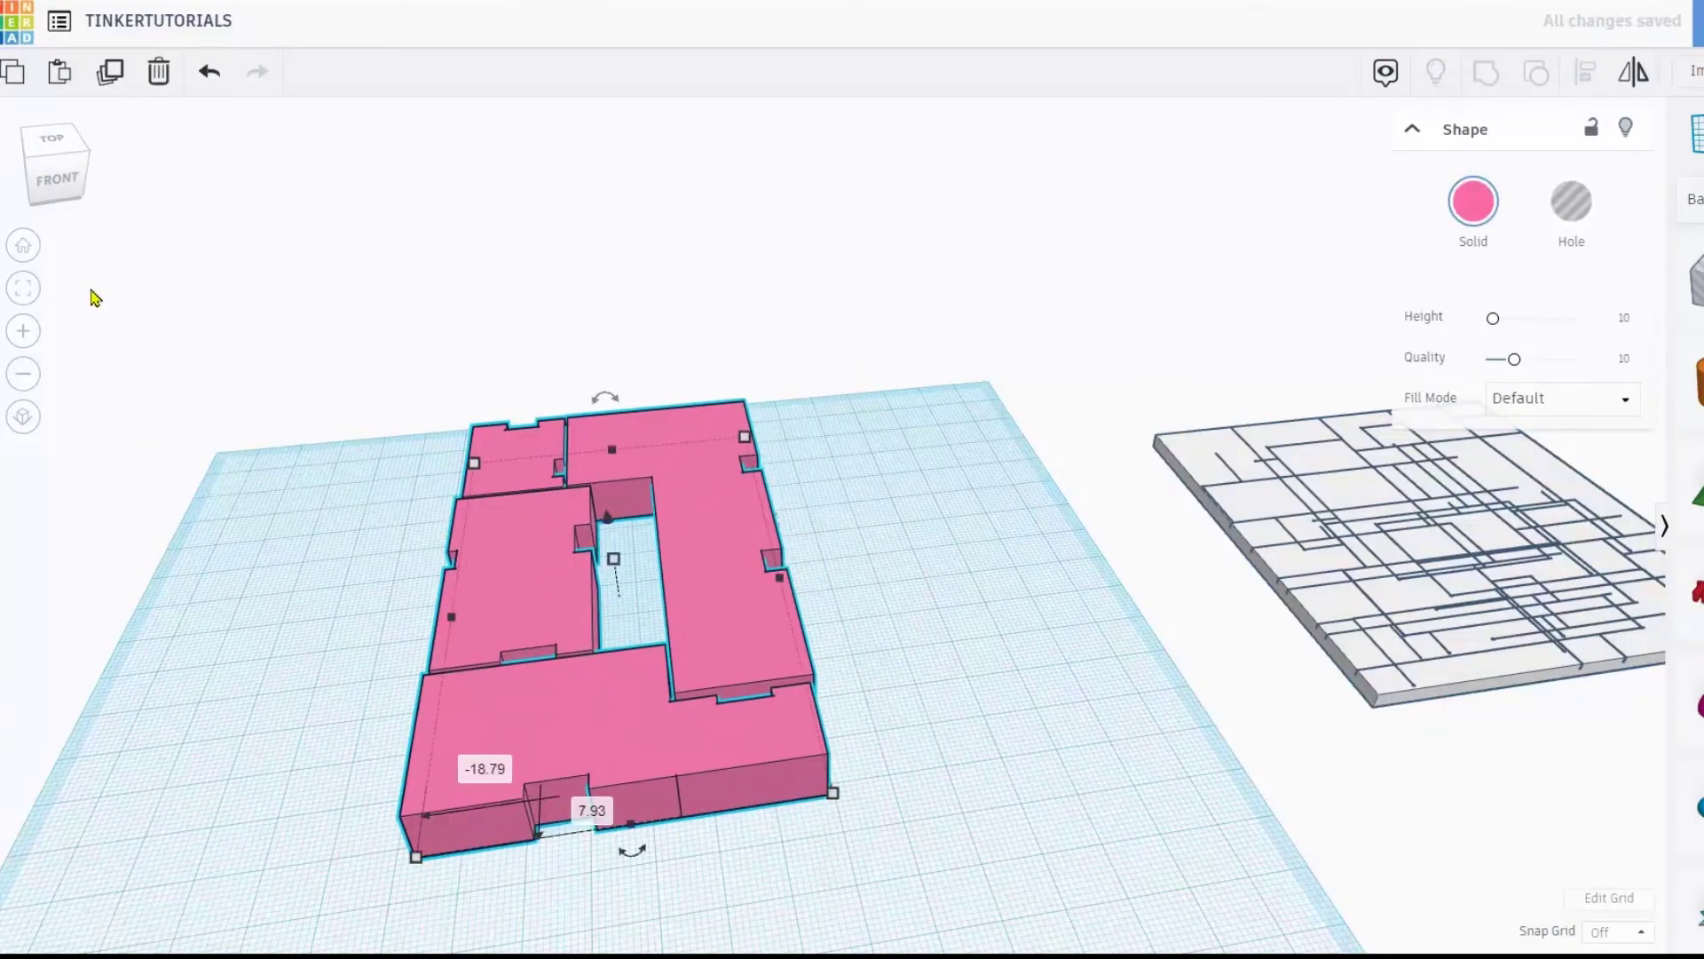
pyautogui.click(25, 297)
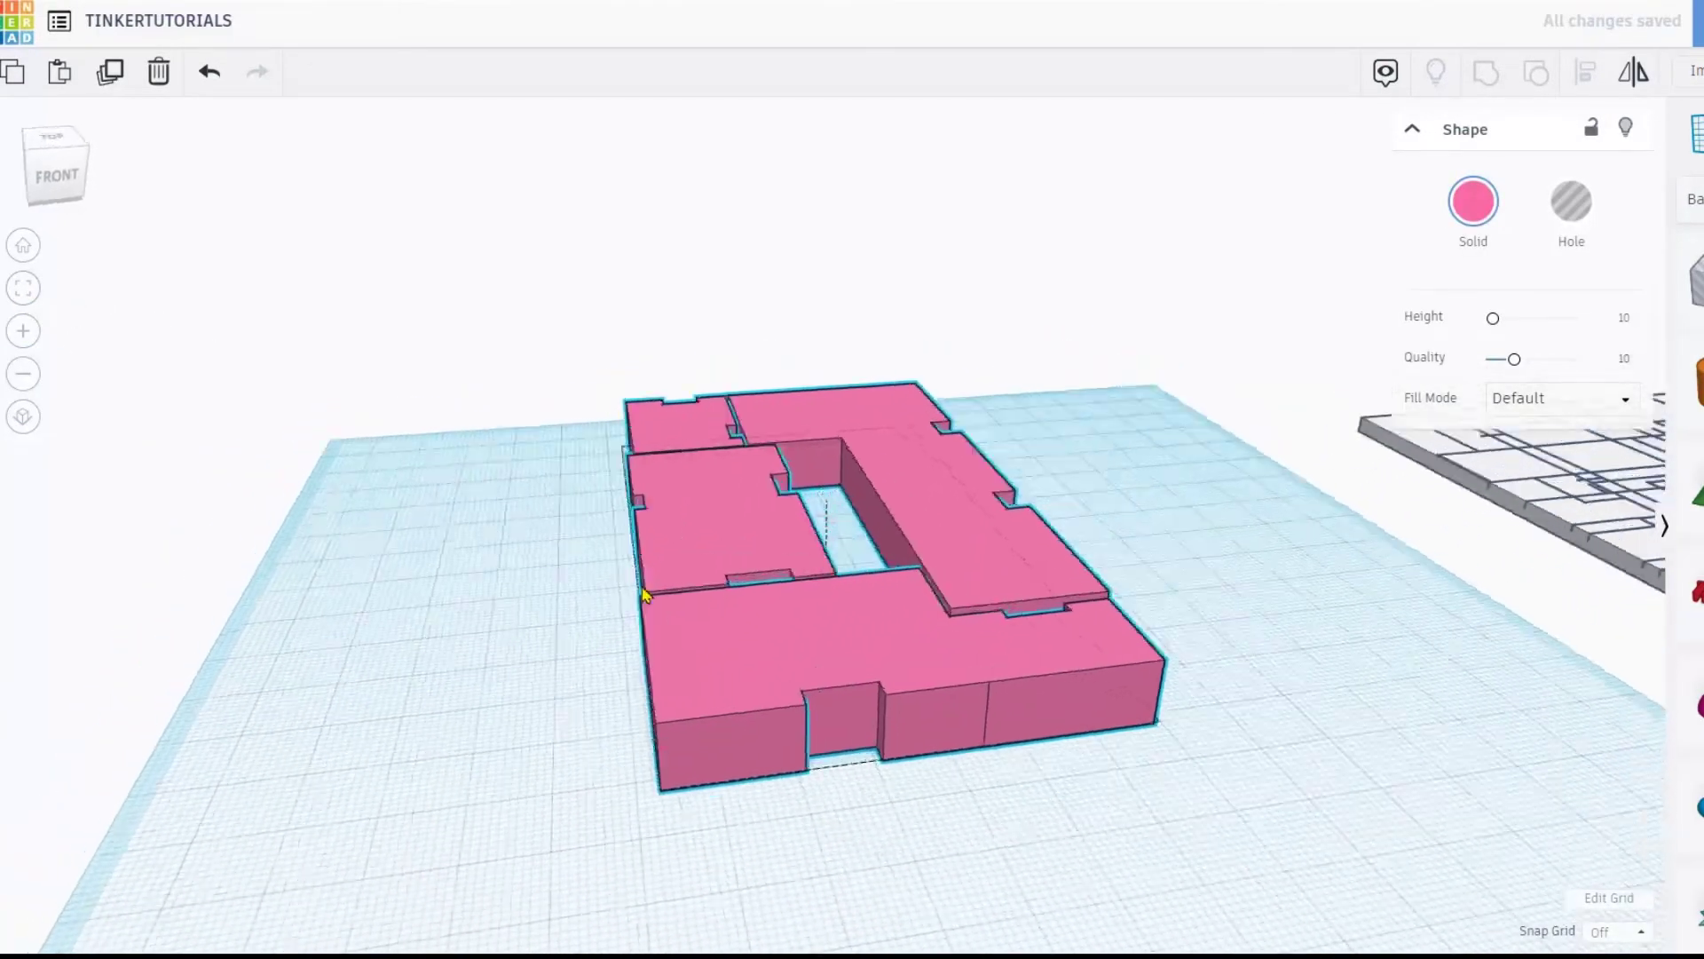
pyautogui.moveTo(592, 684); pyautogui.dragTo(810, 538, button='right')
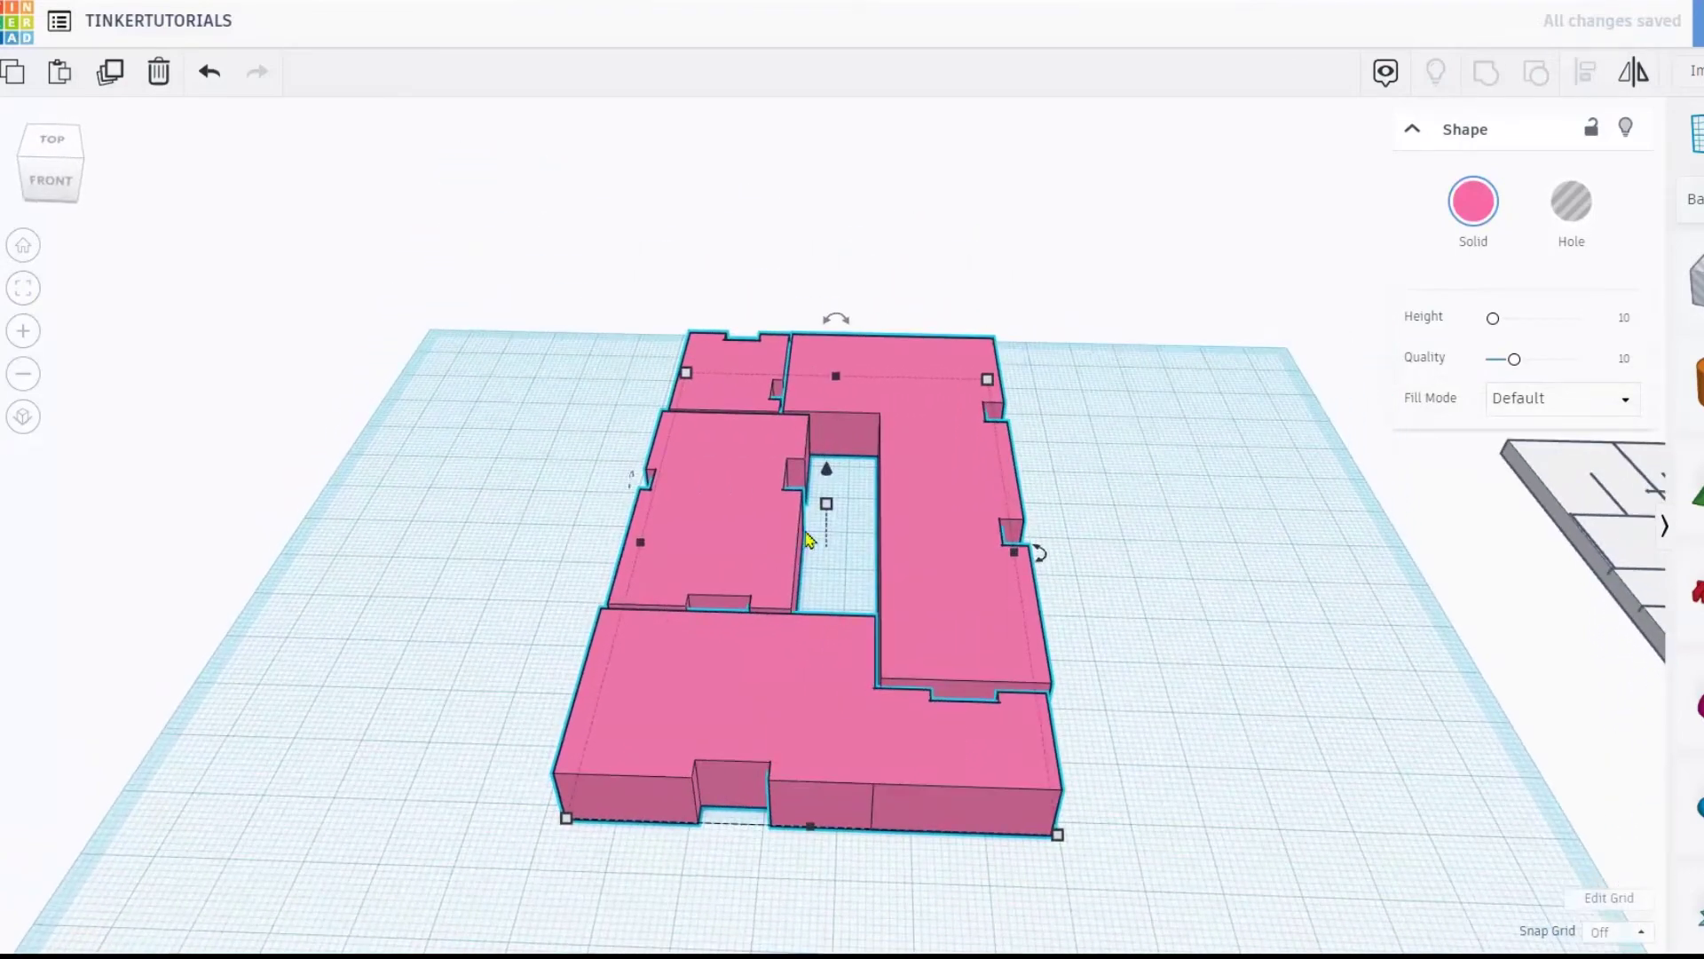
pyautogui.moveTo(830, 521); pyautogui.dragTo(824, 543)
pyautogui.moveTo(853, 667); pyautogui.dragTo(193, 608)
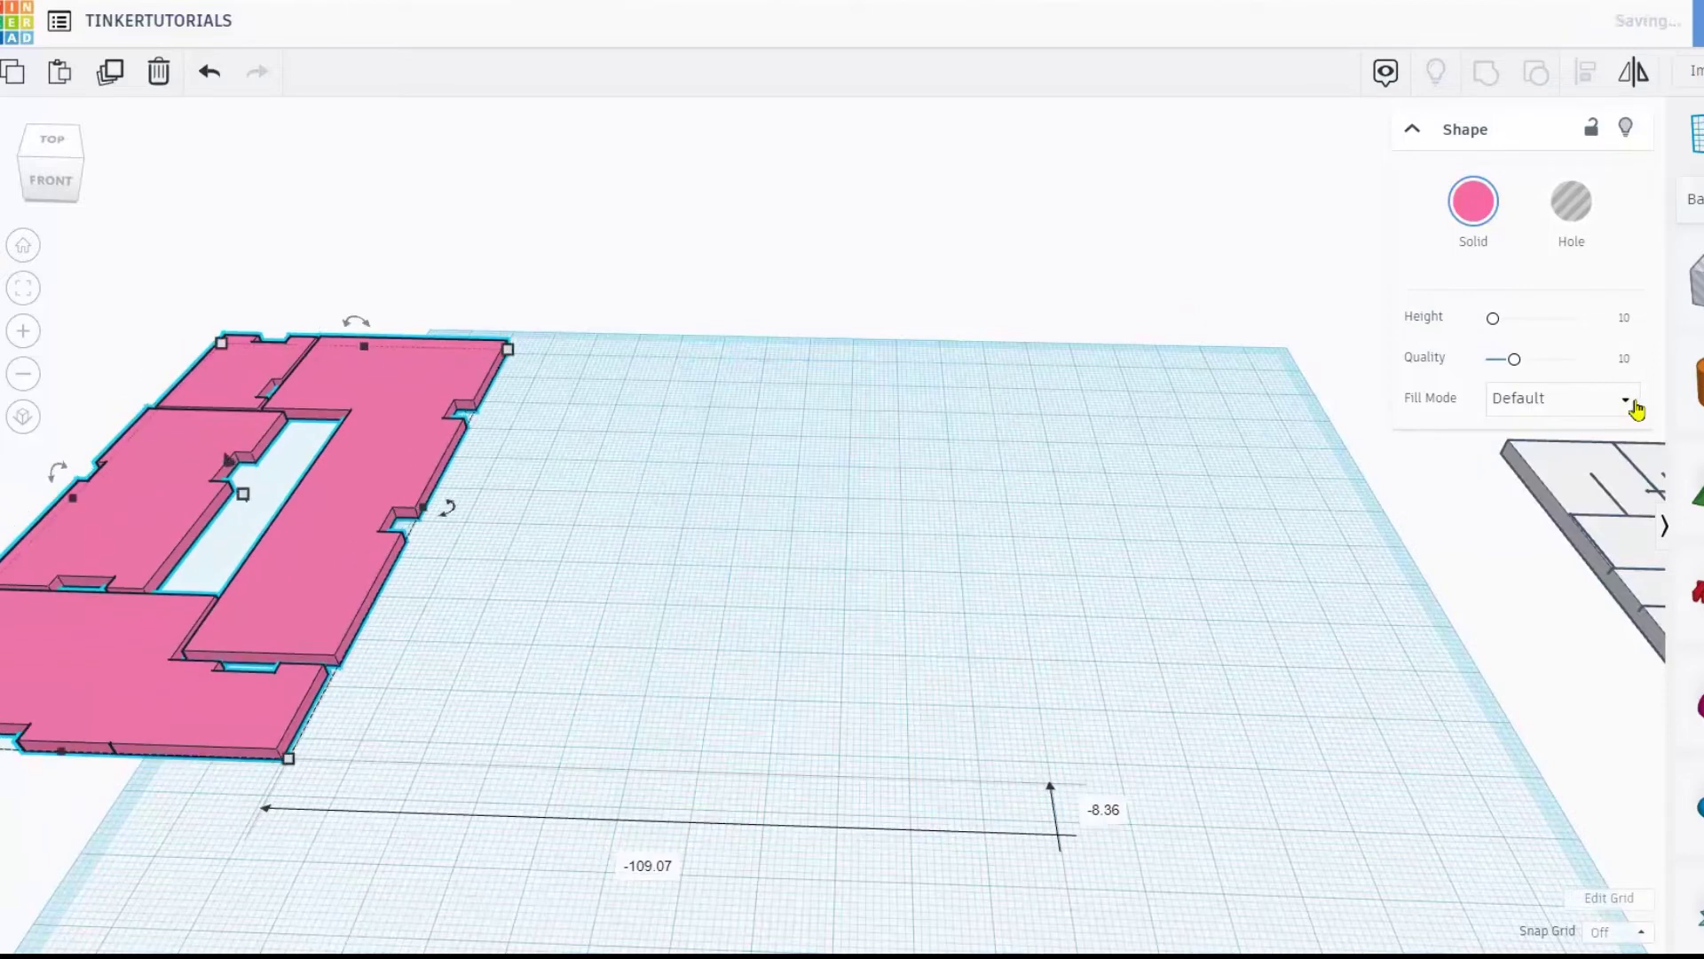
# - Place a box on the workplane and stretch it into a wide, thin base plate
pyautogui.click(1230, 518)
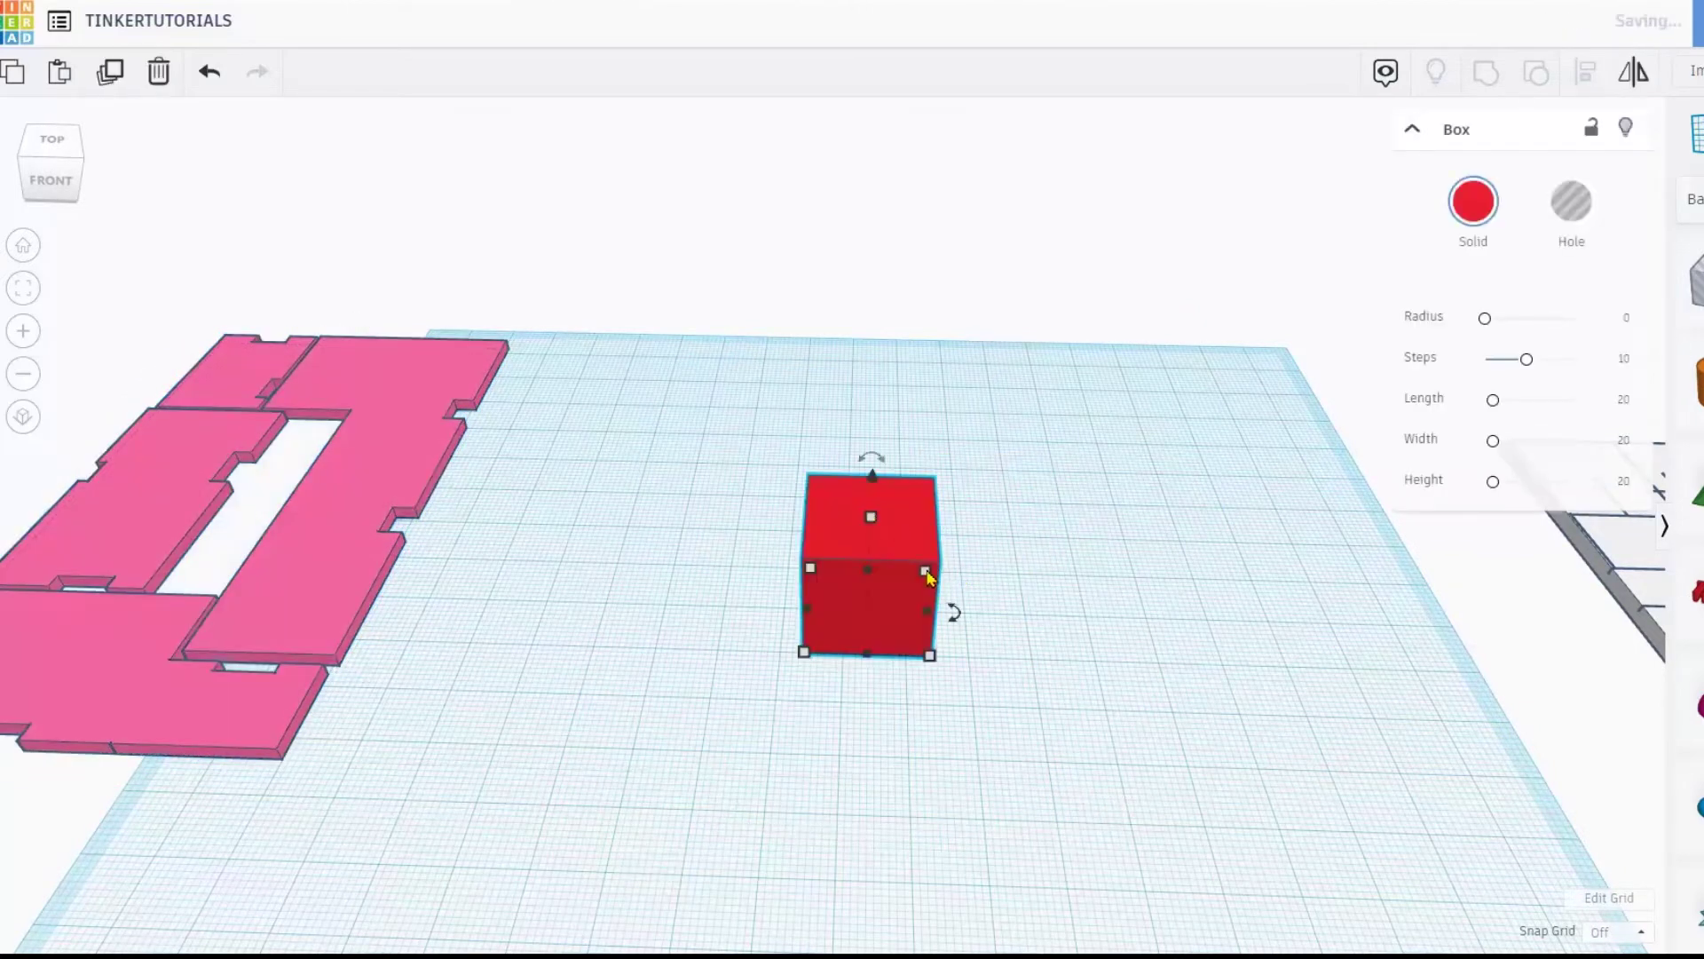
pyautogui.keyDown('shift'); pyautogui.moveTo(925, 572); pyautogui.dragTo(1103, 343); pyautogui.keyUp('shift')
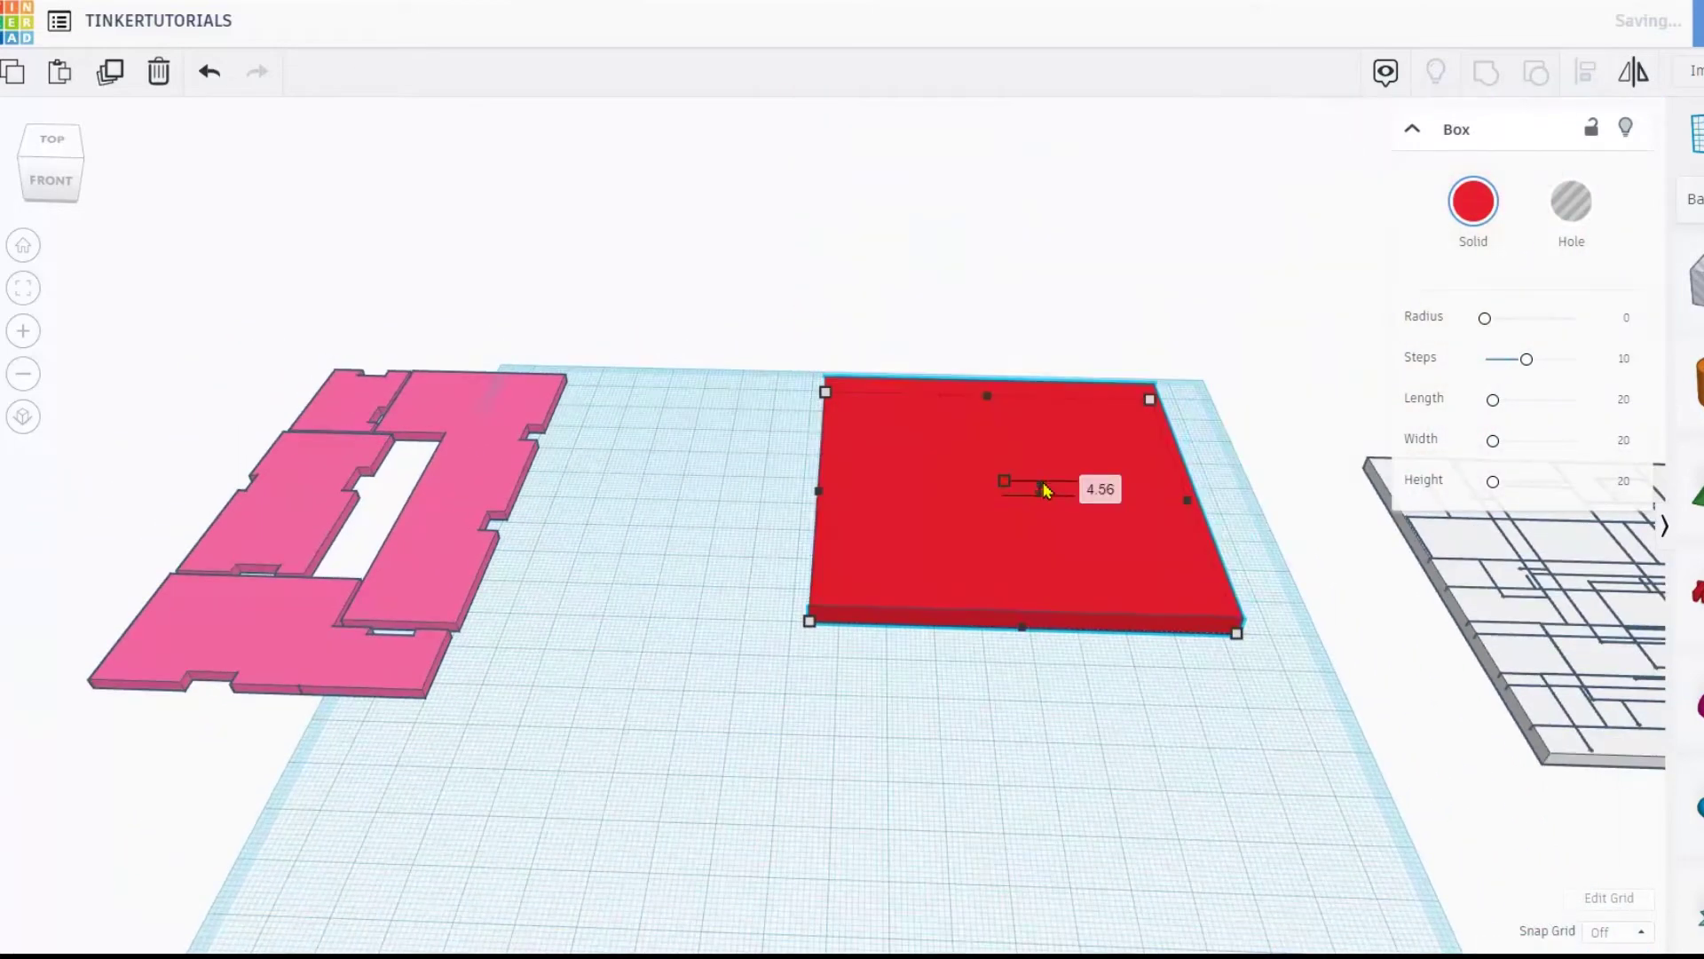
pyautogui.keyDown('shift'); pyautogui.moveTo(811, 625); pyautogui.dragTo(626, 740); pyautogui.keyUp('shift')
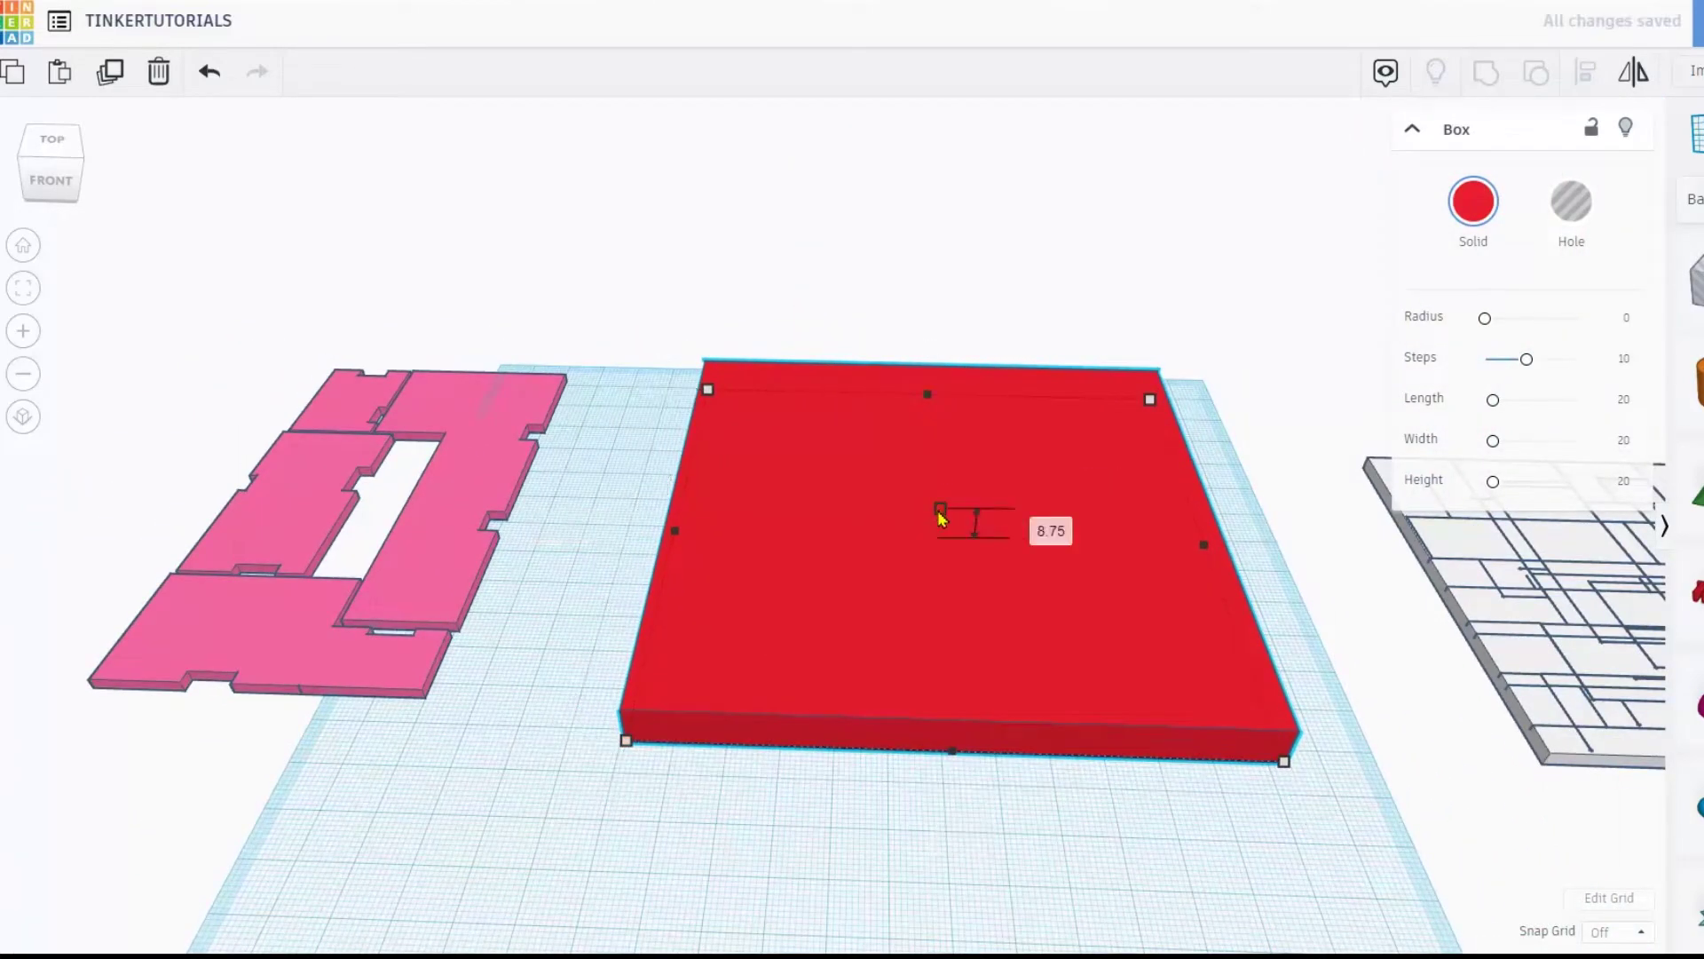
pyautogui.moveTo(941, 518); pyautogui.dragTo(942, 530)
# - Move the notched plates about 114 mm onto the red base plate, raised about 1.44 mm, and make them white
pyautogui.moveTo(435, 546); pyautogui.dragTo(934, 546)
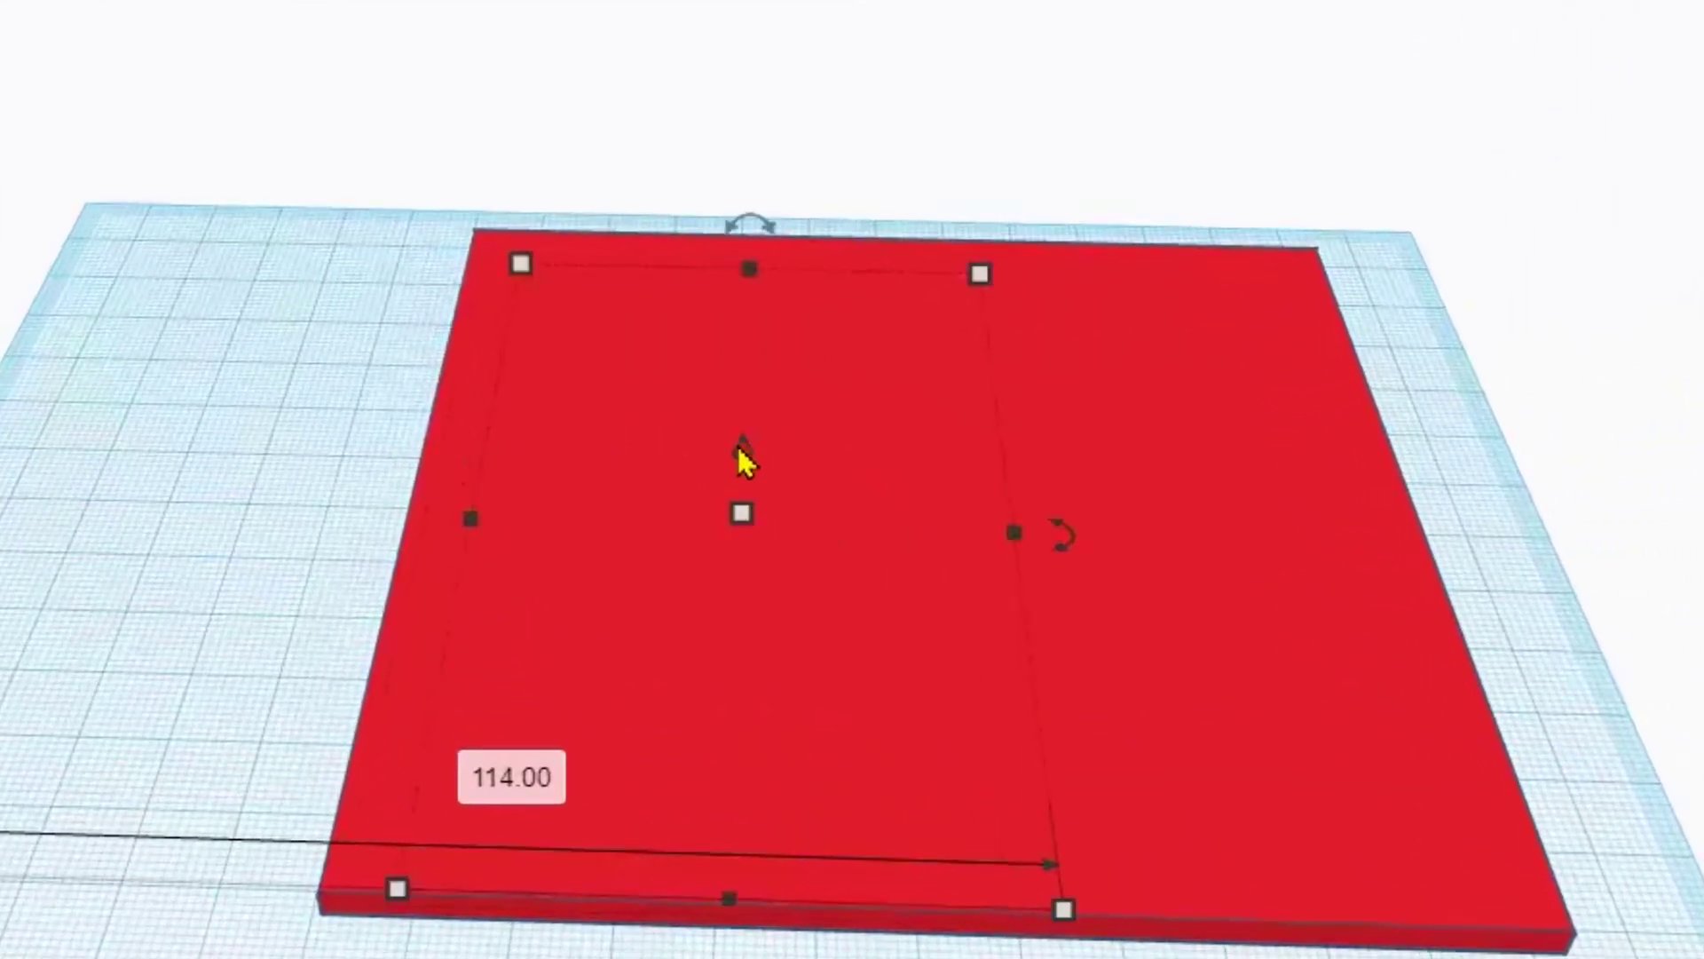
pyautogui.moveTo(742, 457); pyautogui.dragTo(742, 451)
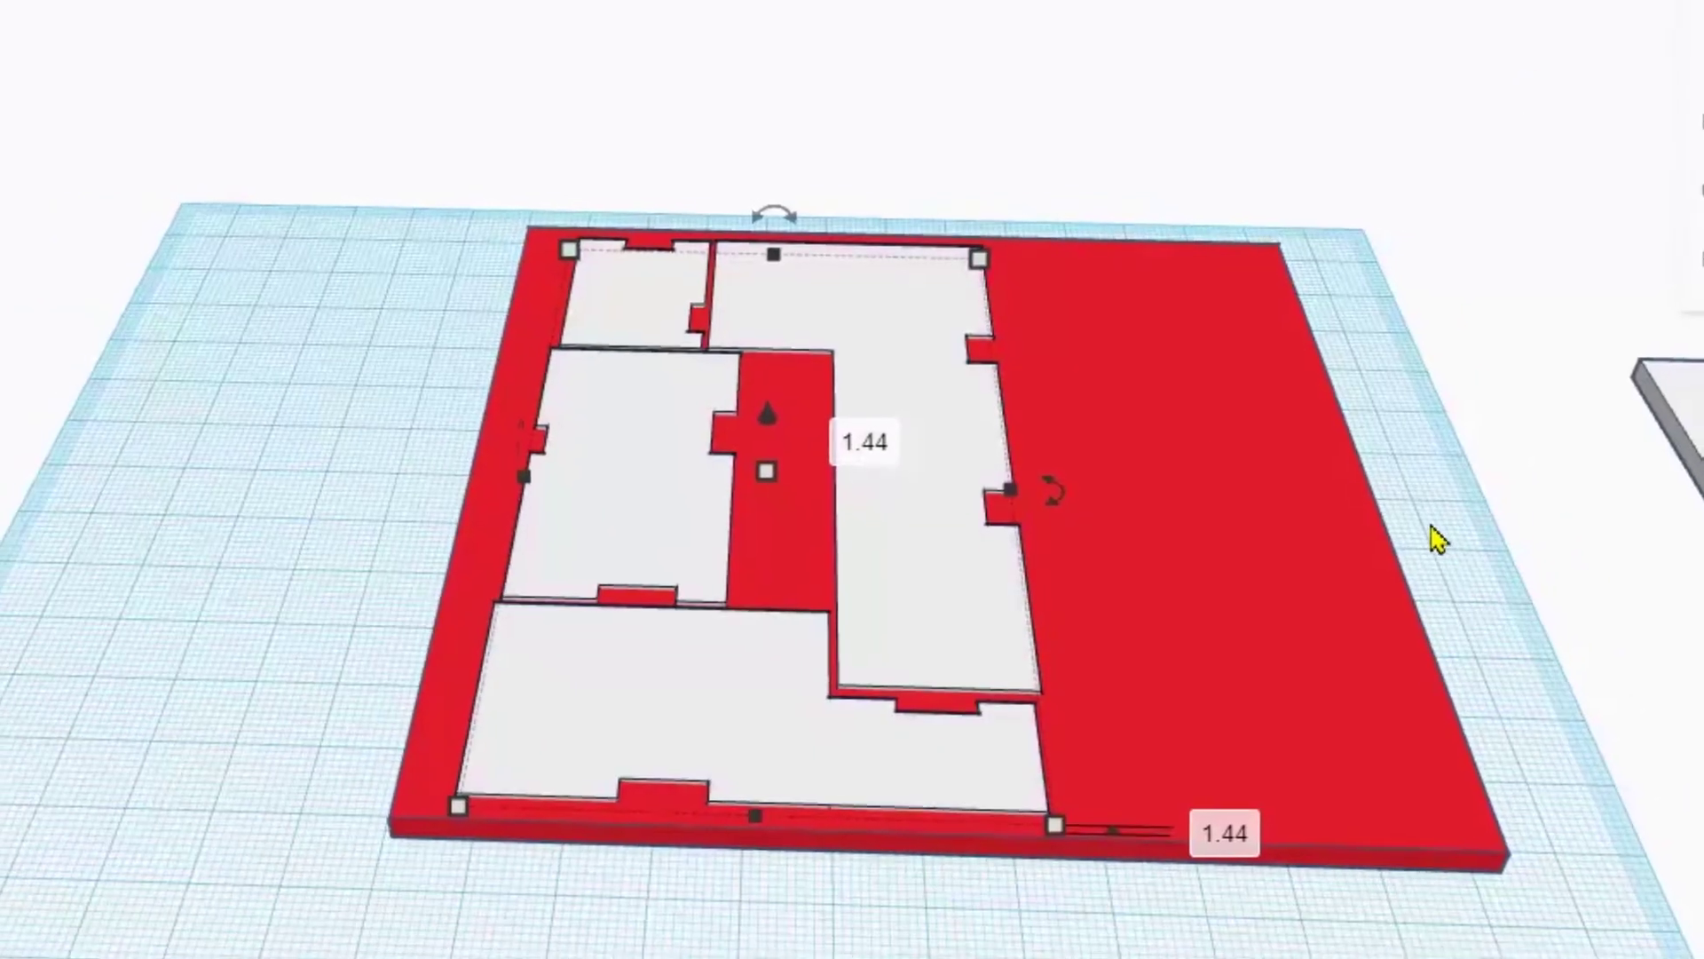
# - Change the red base plate's colour to grey
pyautogui.click(1243, 519)
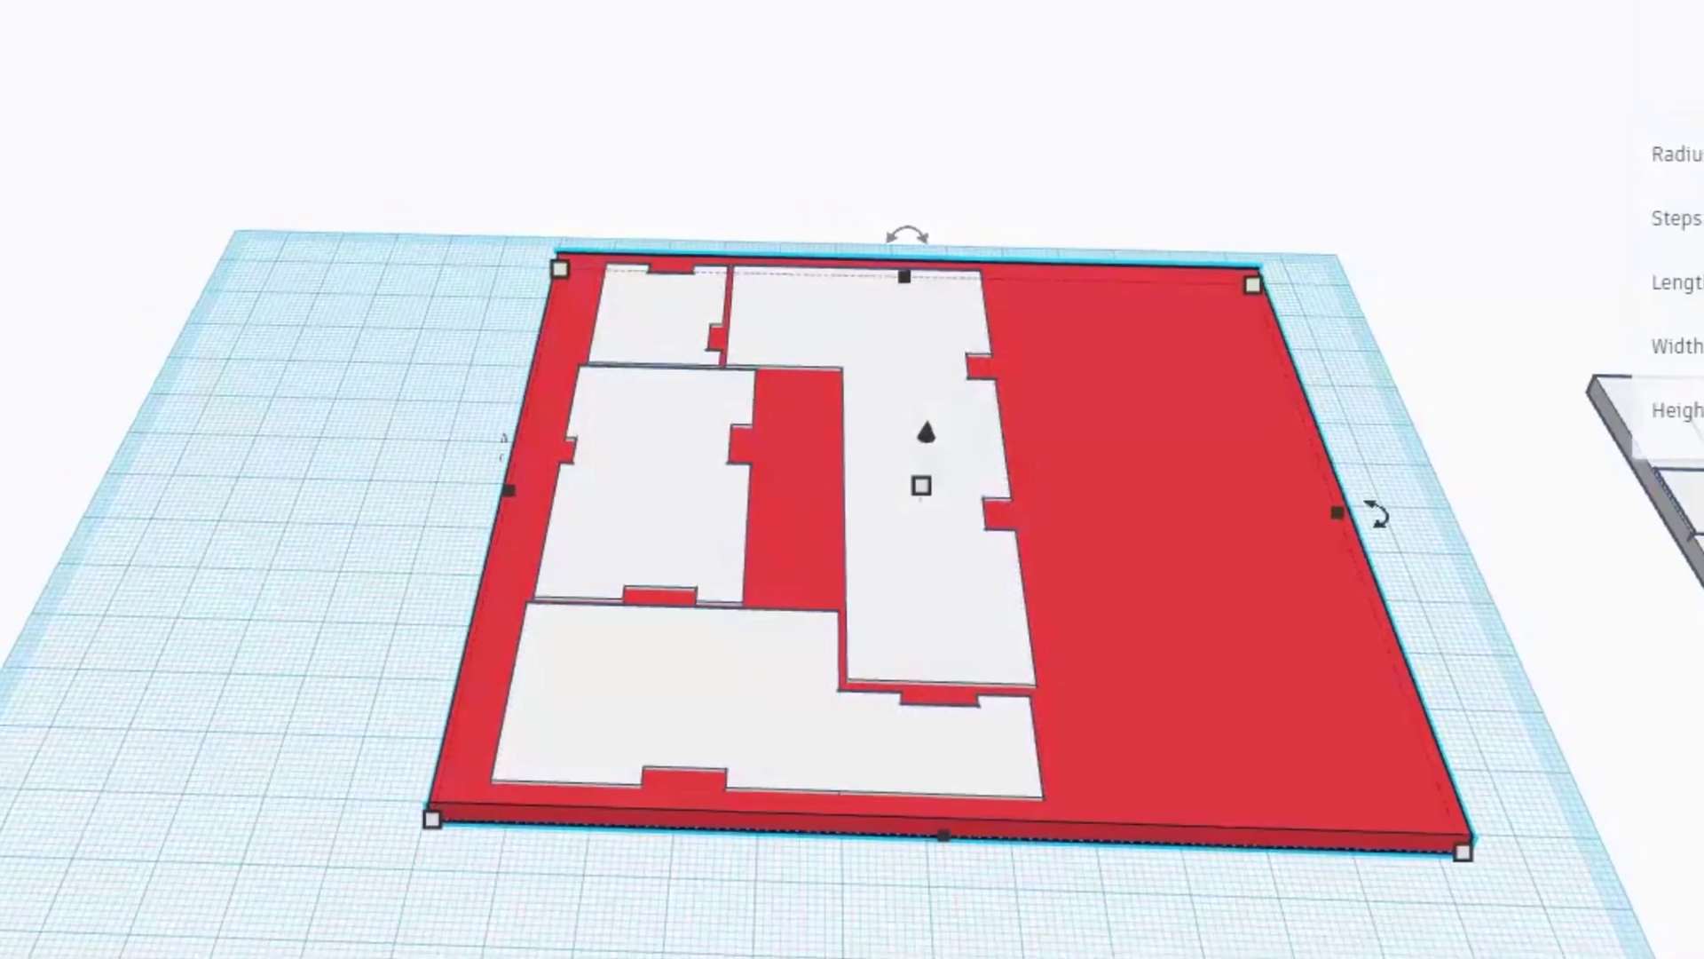
pyautogui.click(1695, 11)
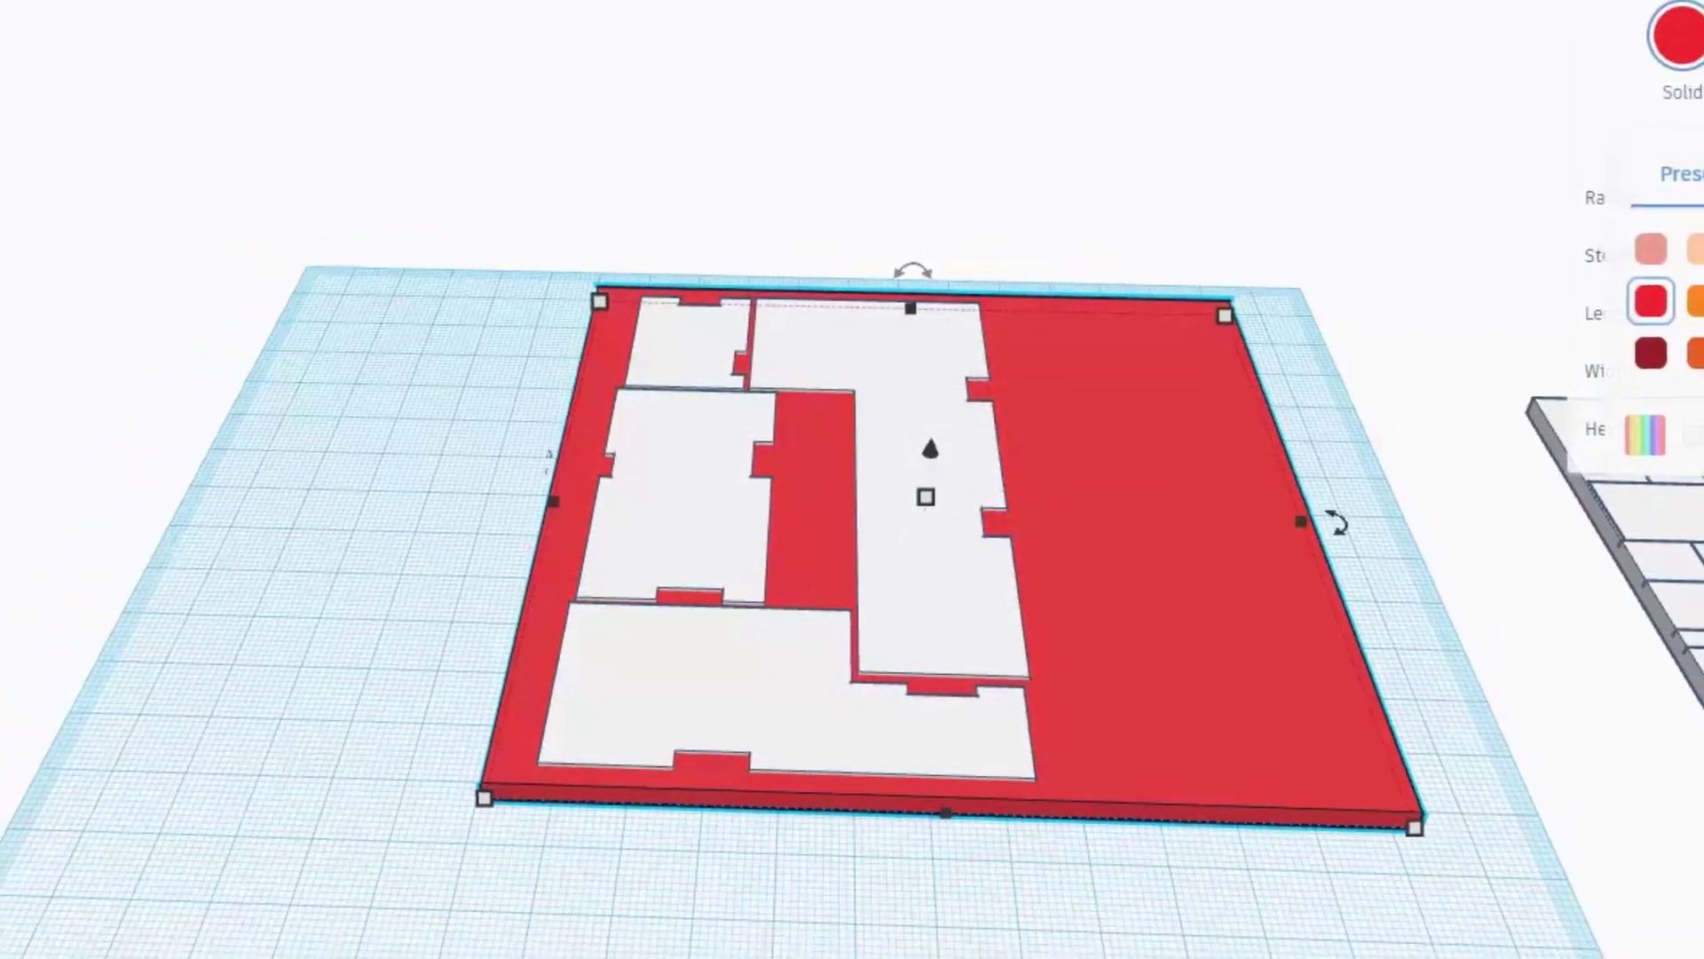
pyautogui.moveTo(497, 486); pyautogui.dragTo(696, 473, button='right')
pyautogui.scroll(2, 648, 488)
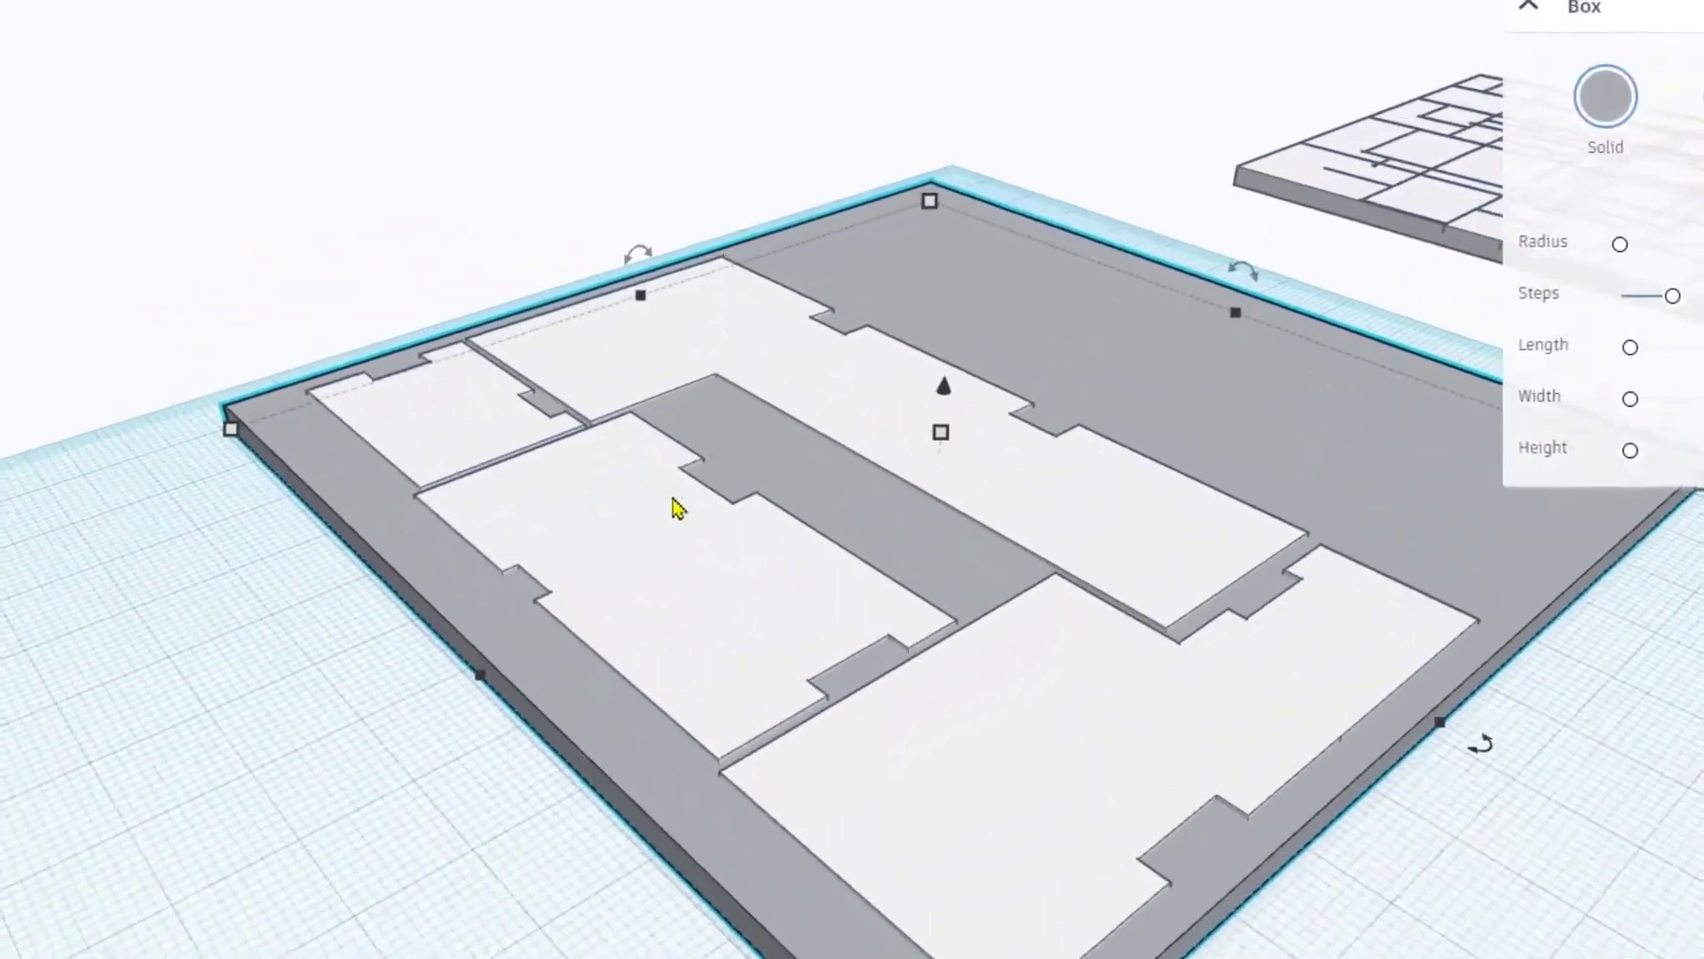
# - Raise the white notched plates by about 0.65 mm so they stand further out of the base plate
pyautogui.scroll(2, 673, 499)
pyautogui.click(576, 622)
pyautogui.scroll(-2, 576, 625)
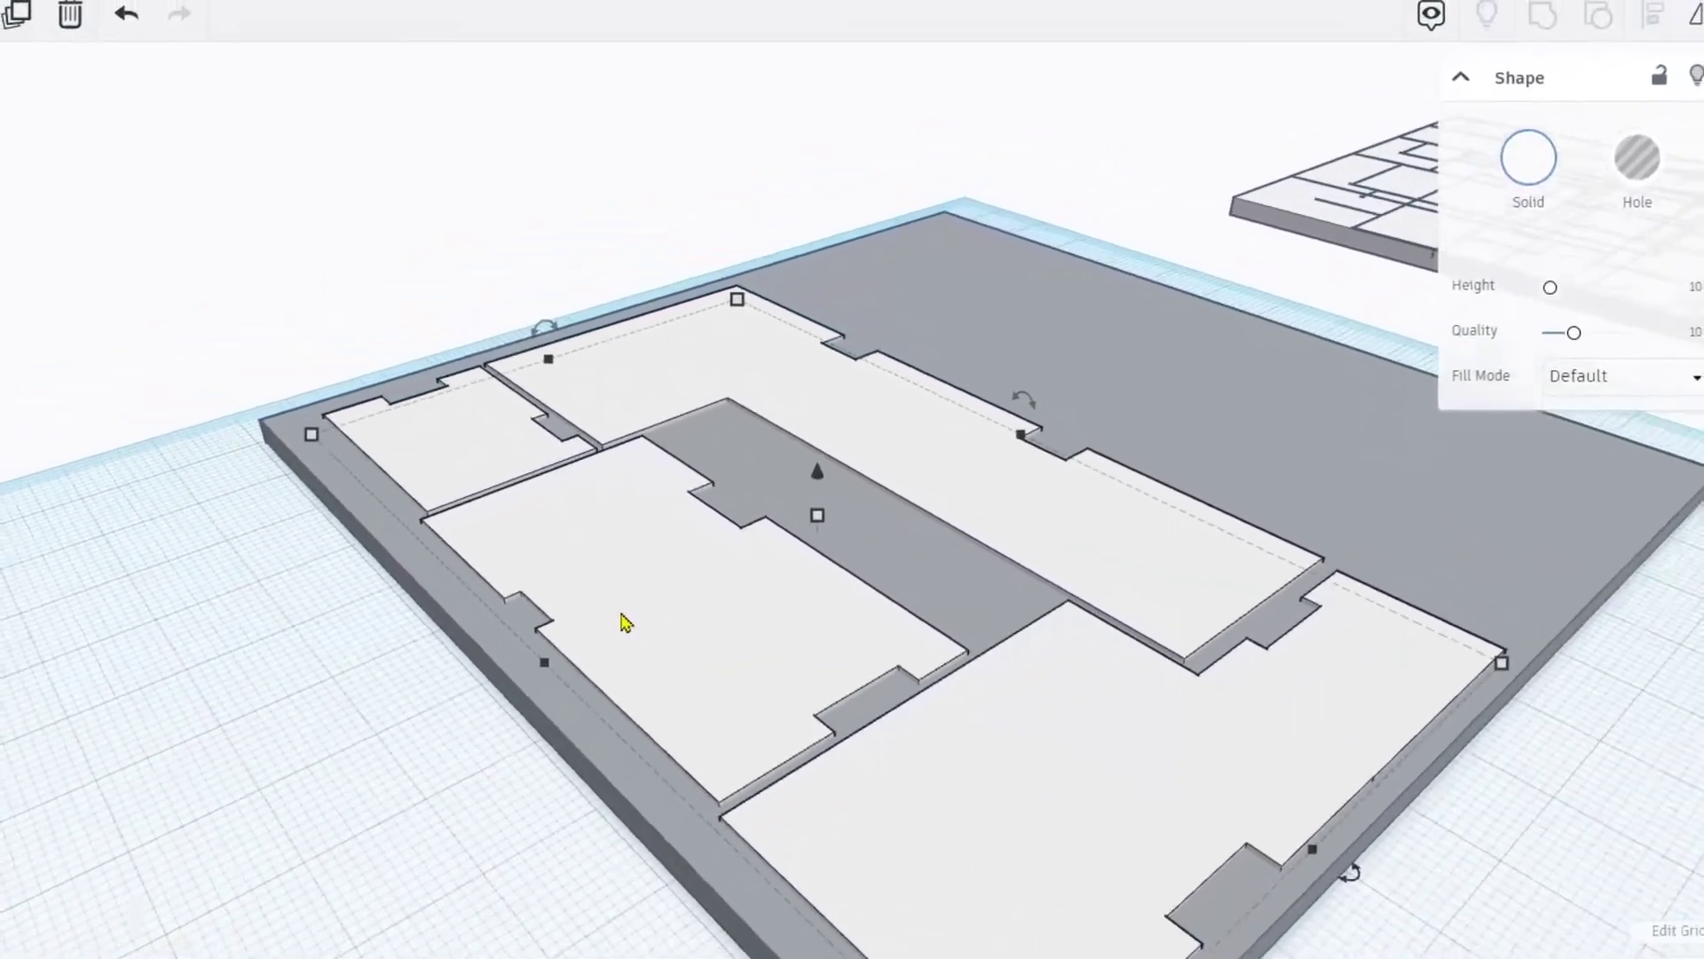
pyautogui.moveTo(621, 613); pyautogui.dragTo(722, 547, button='right')
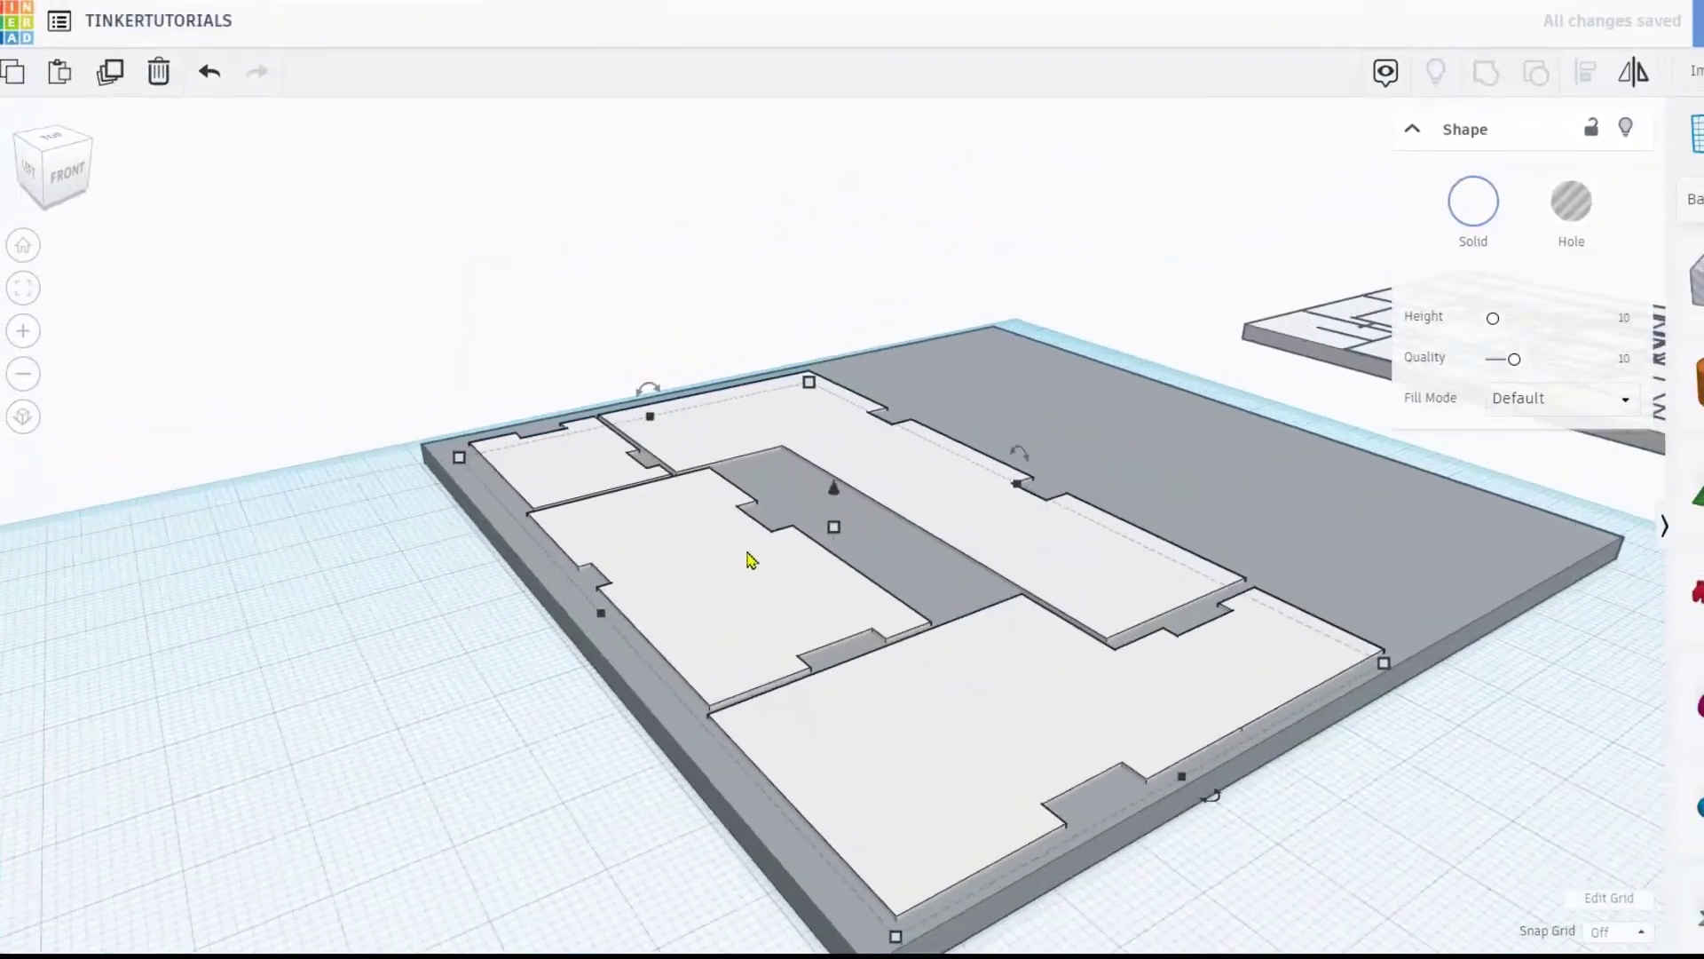
pyautogui.scroll(3, 833, 519)
pyautogui.moveTo(839, 497); pyautogui.dragTo(838, 490)
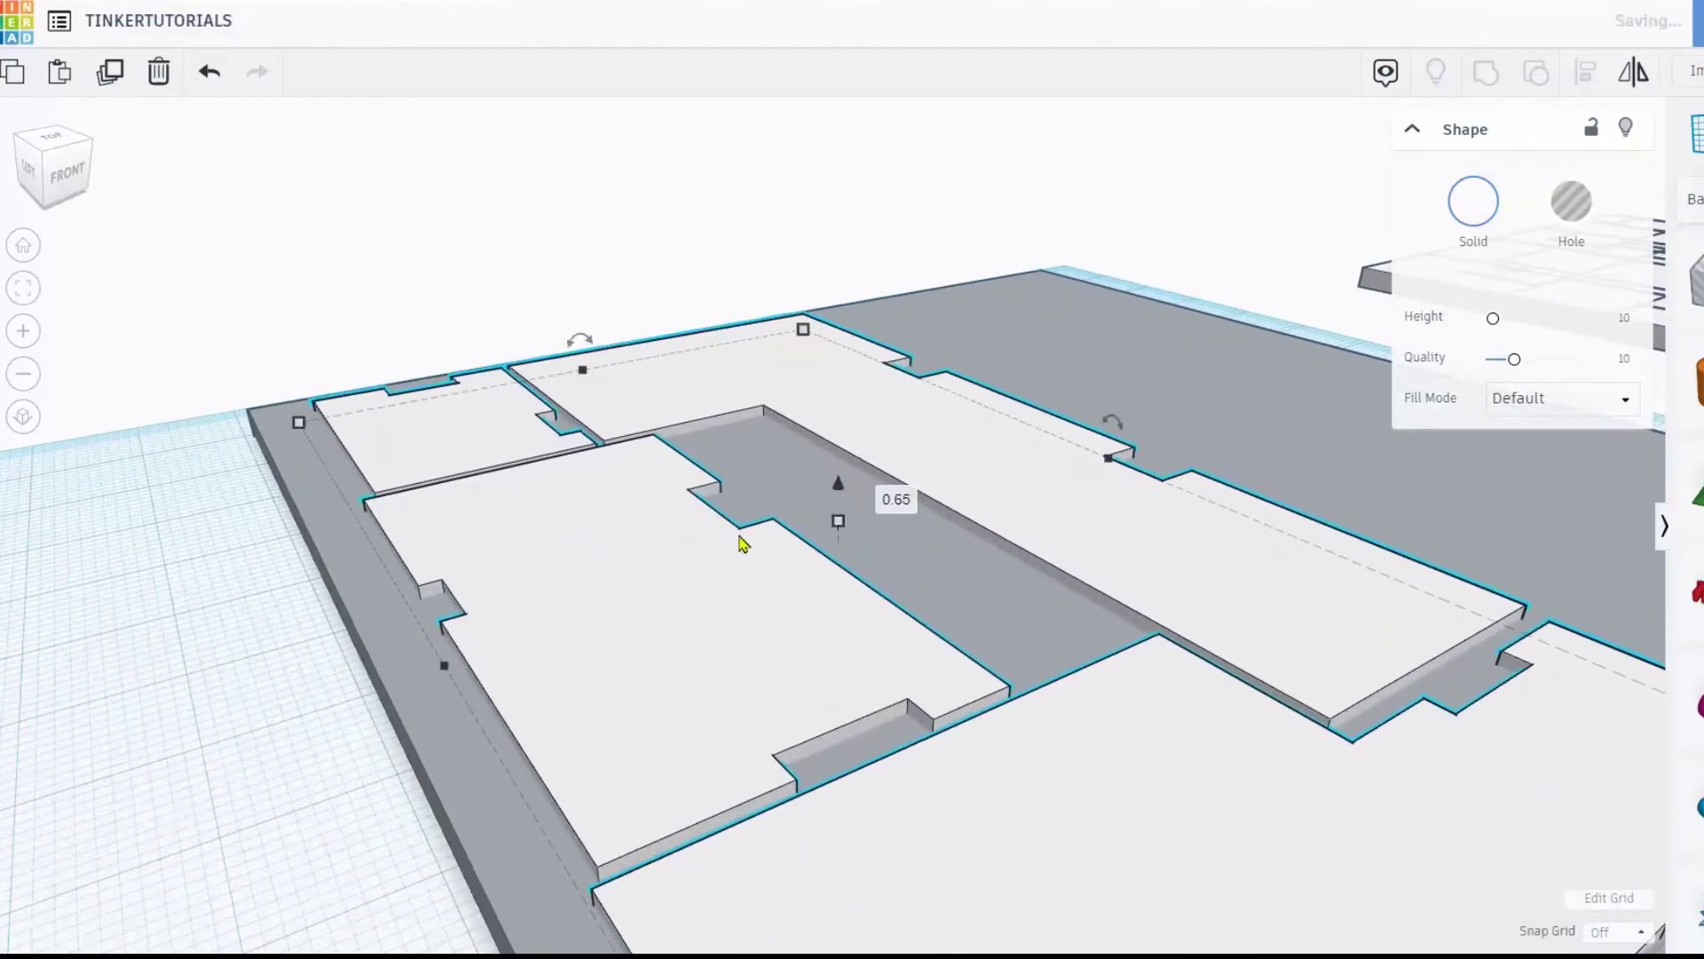
# - Nudge the notched plates slightly closer to the outer edge of the base plate
pyautogui.scroll(-2, 739, 537)
pyautogui.moveTo(476, 647); pyautogui.dragTo(1015, 691, button='right')
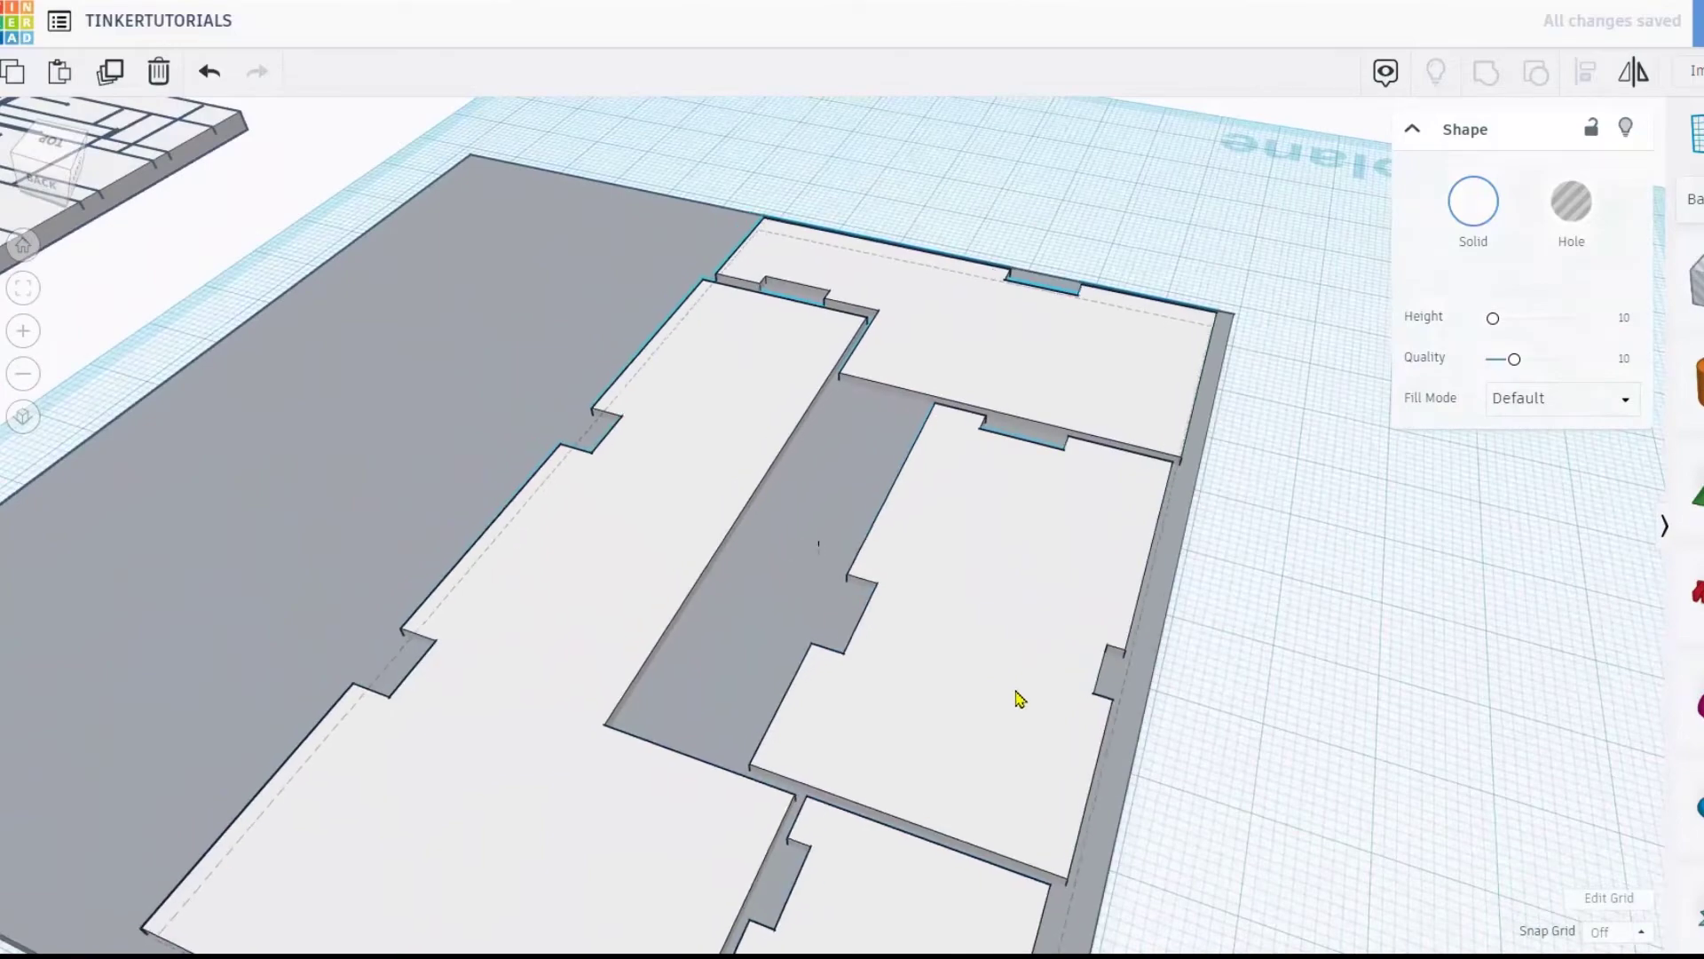
pyautogui.moveTo(1015, 690); pyautogui.dragTo(1029, 695)
pyautogui.scroll(-3, 964, 701)
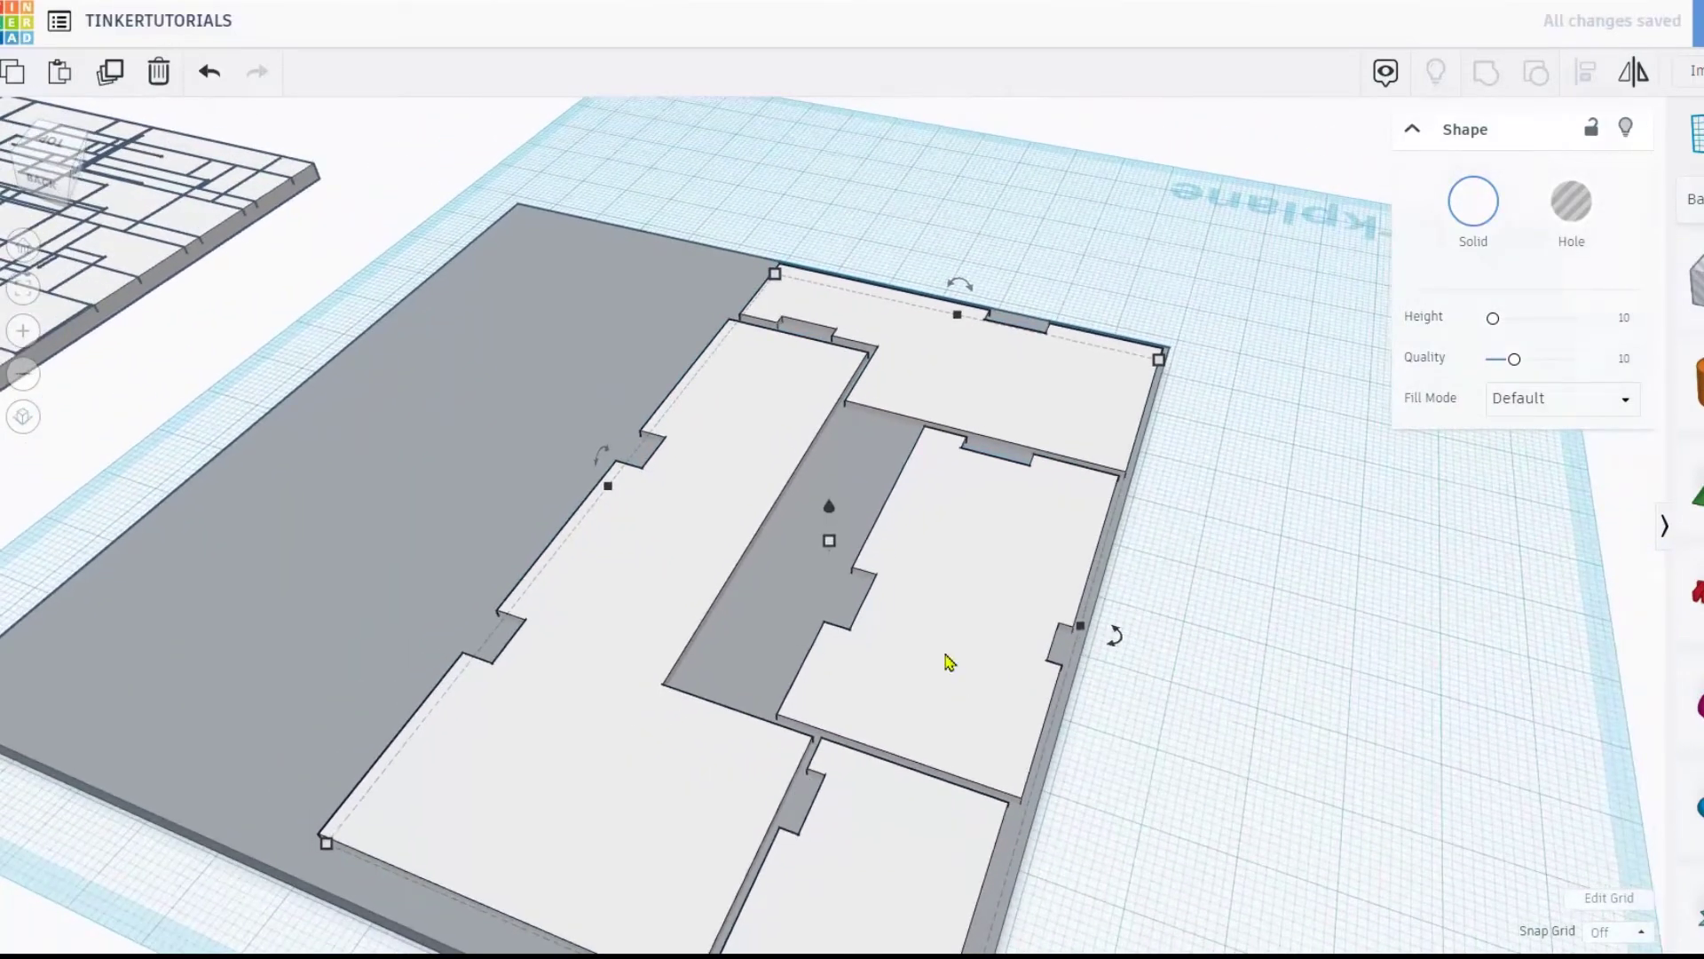
pyautogui.moveTo(947, 658); pyautogui.dragTo(868, 768, button='right')
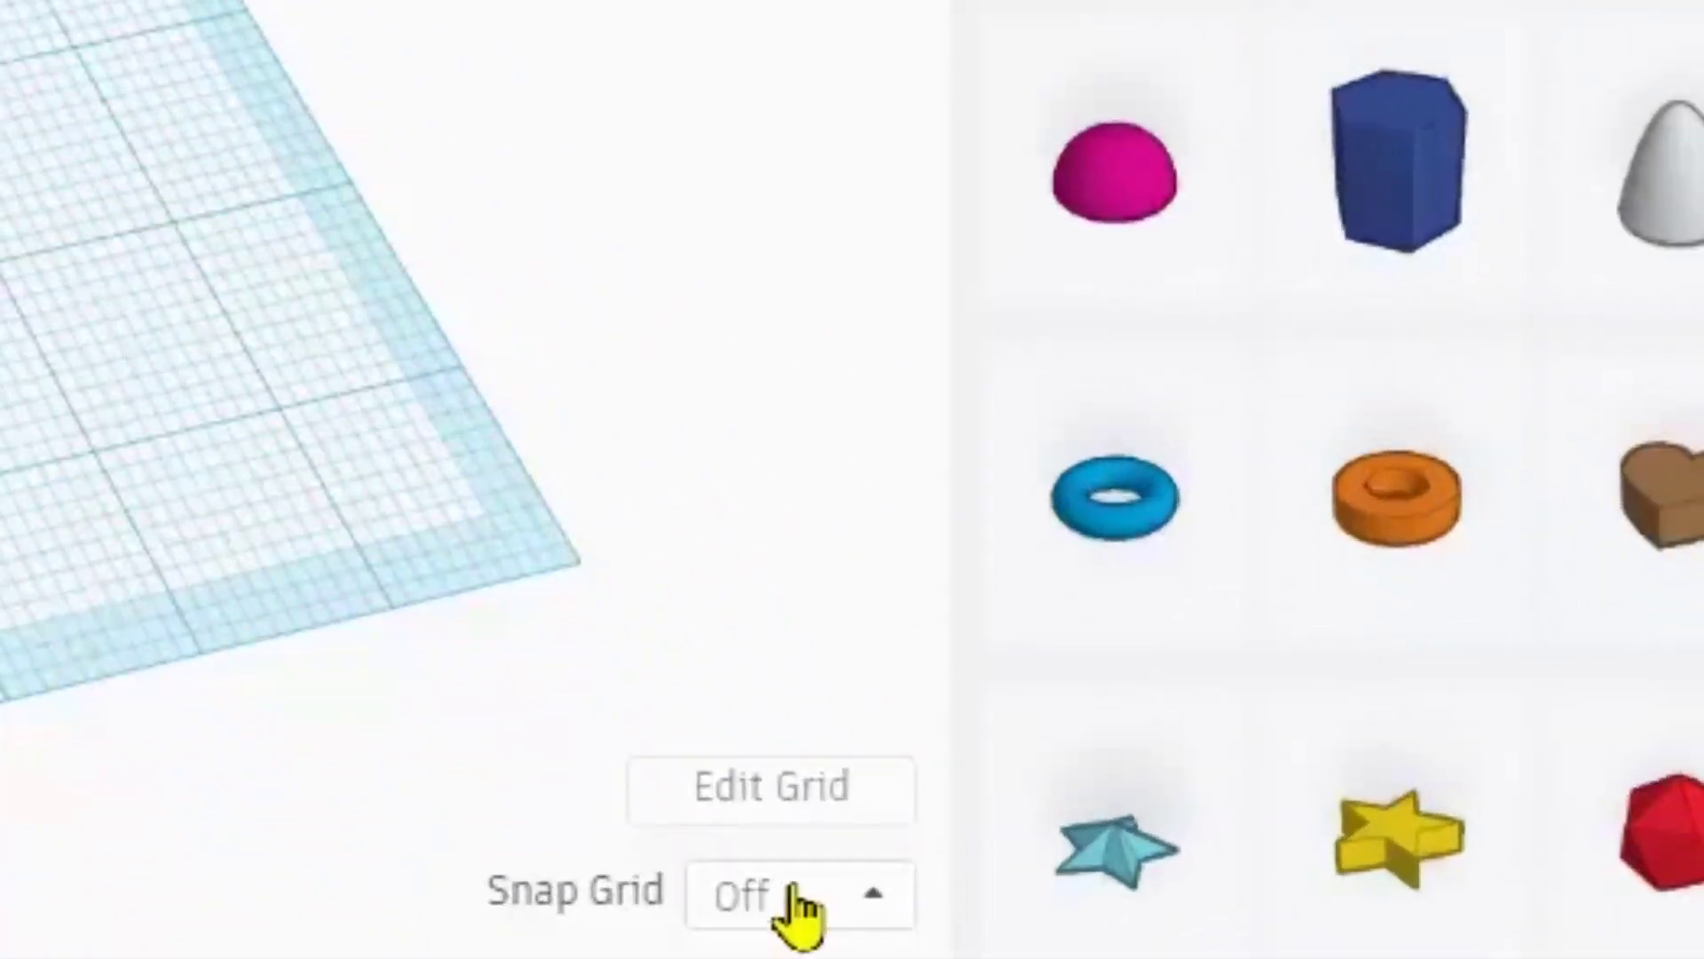
# - Set the snap grid to 0.5 mm and widen the base plate slightly beyond the mirrored notched plates
pyautogui.click(793, 892)
pyautogui.click(744, 502)
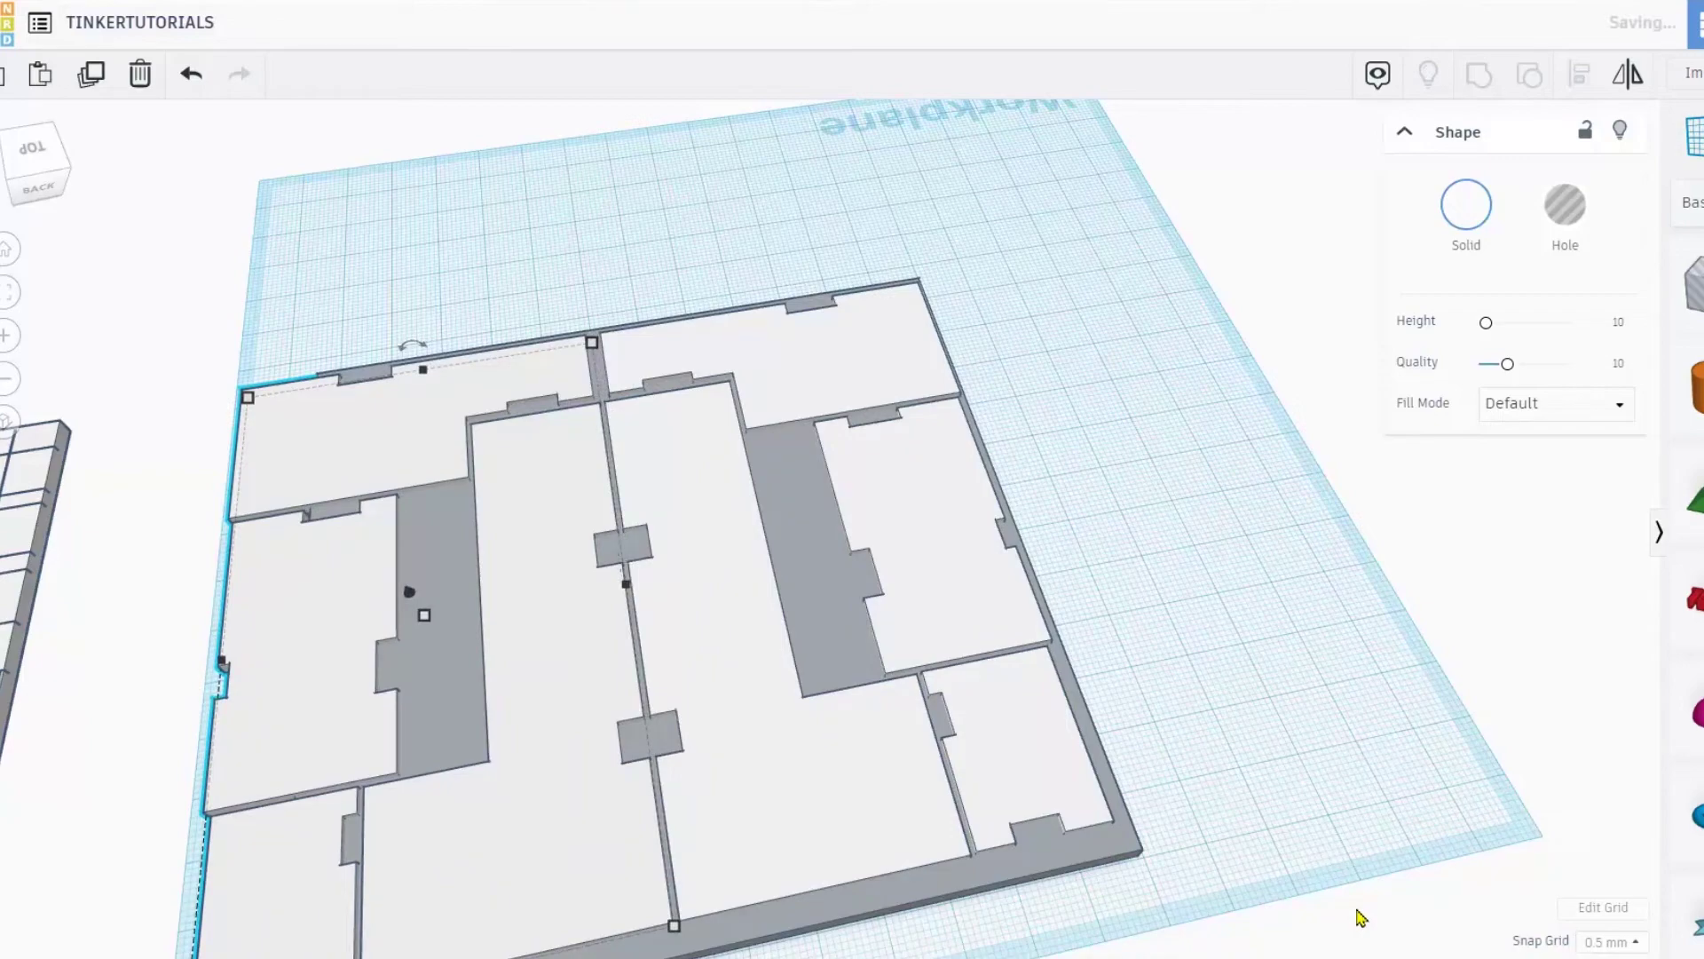
pyautogui.click(464, 645)
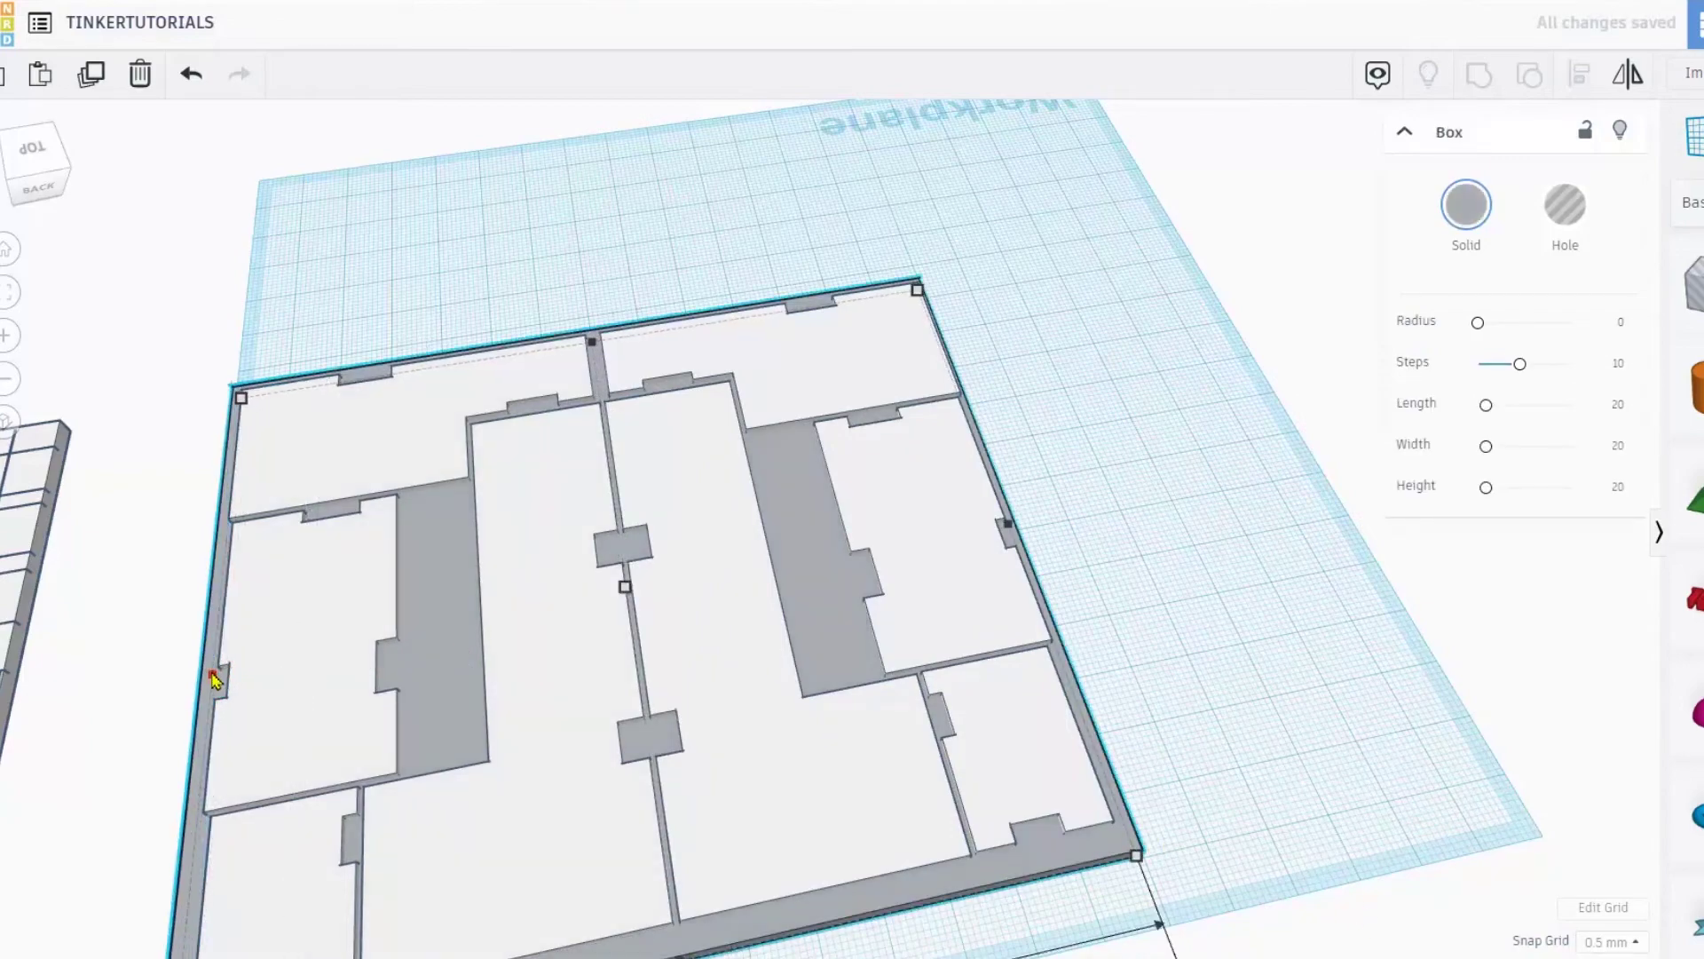
pyautogui.scroll(-3, 290, 643)
pyautogui.moveTo(385, 643); pyautogui.dragTo(453, 639, button='right')
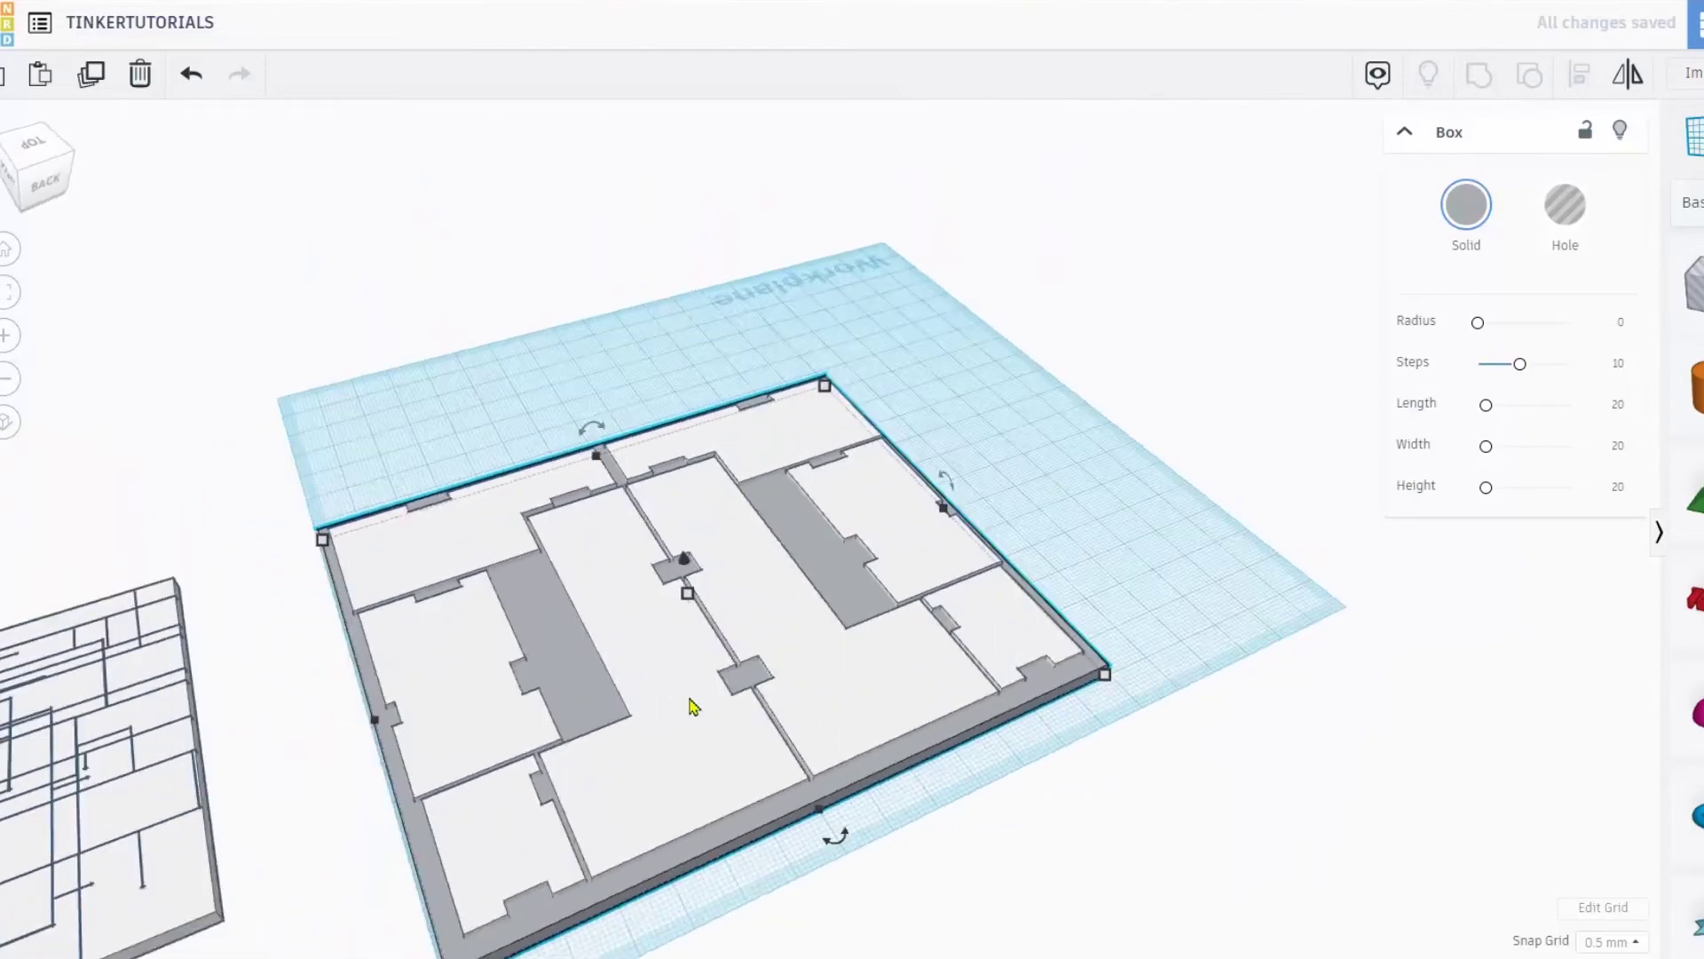
# - Select the base plate with both sets of notched plates and give all three shapes one light grey colour
pyautogui.click(1112, 802)
pyautogui.moveTo(645, 364); pyautogui.dragTo(677, 357)
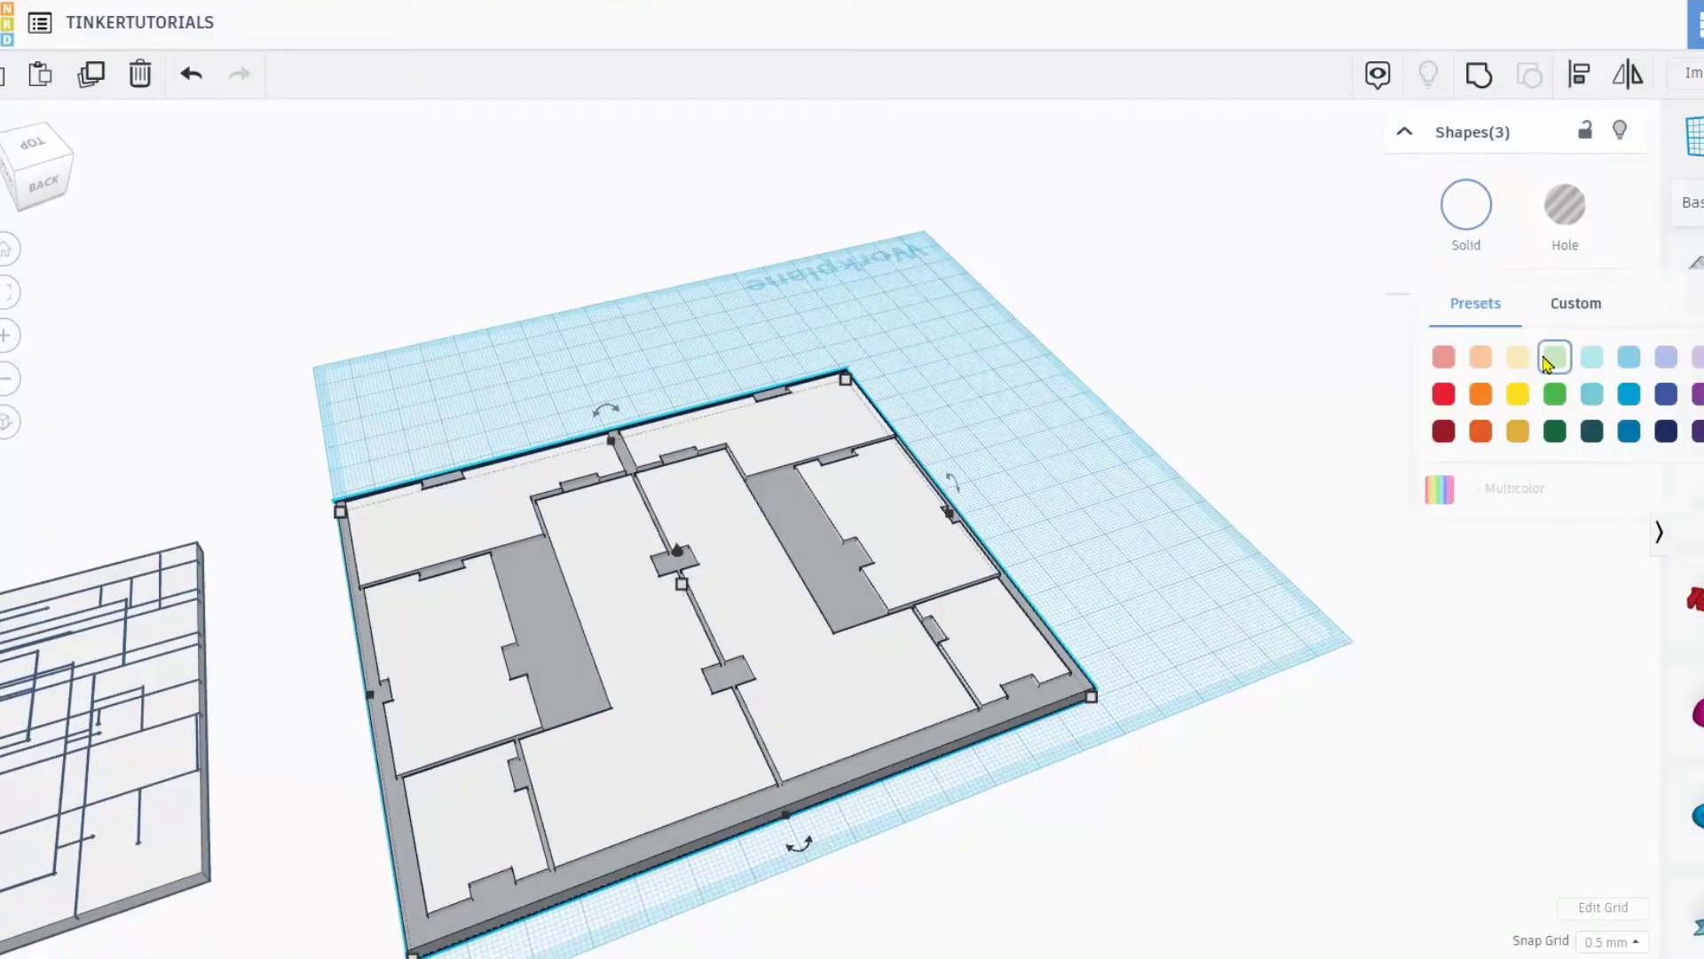
pyautogui.click(1546, 358)
pyautogui.moveTo(861, 557); pyautogui.dragTo(912, 538, button='right')
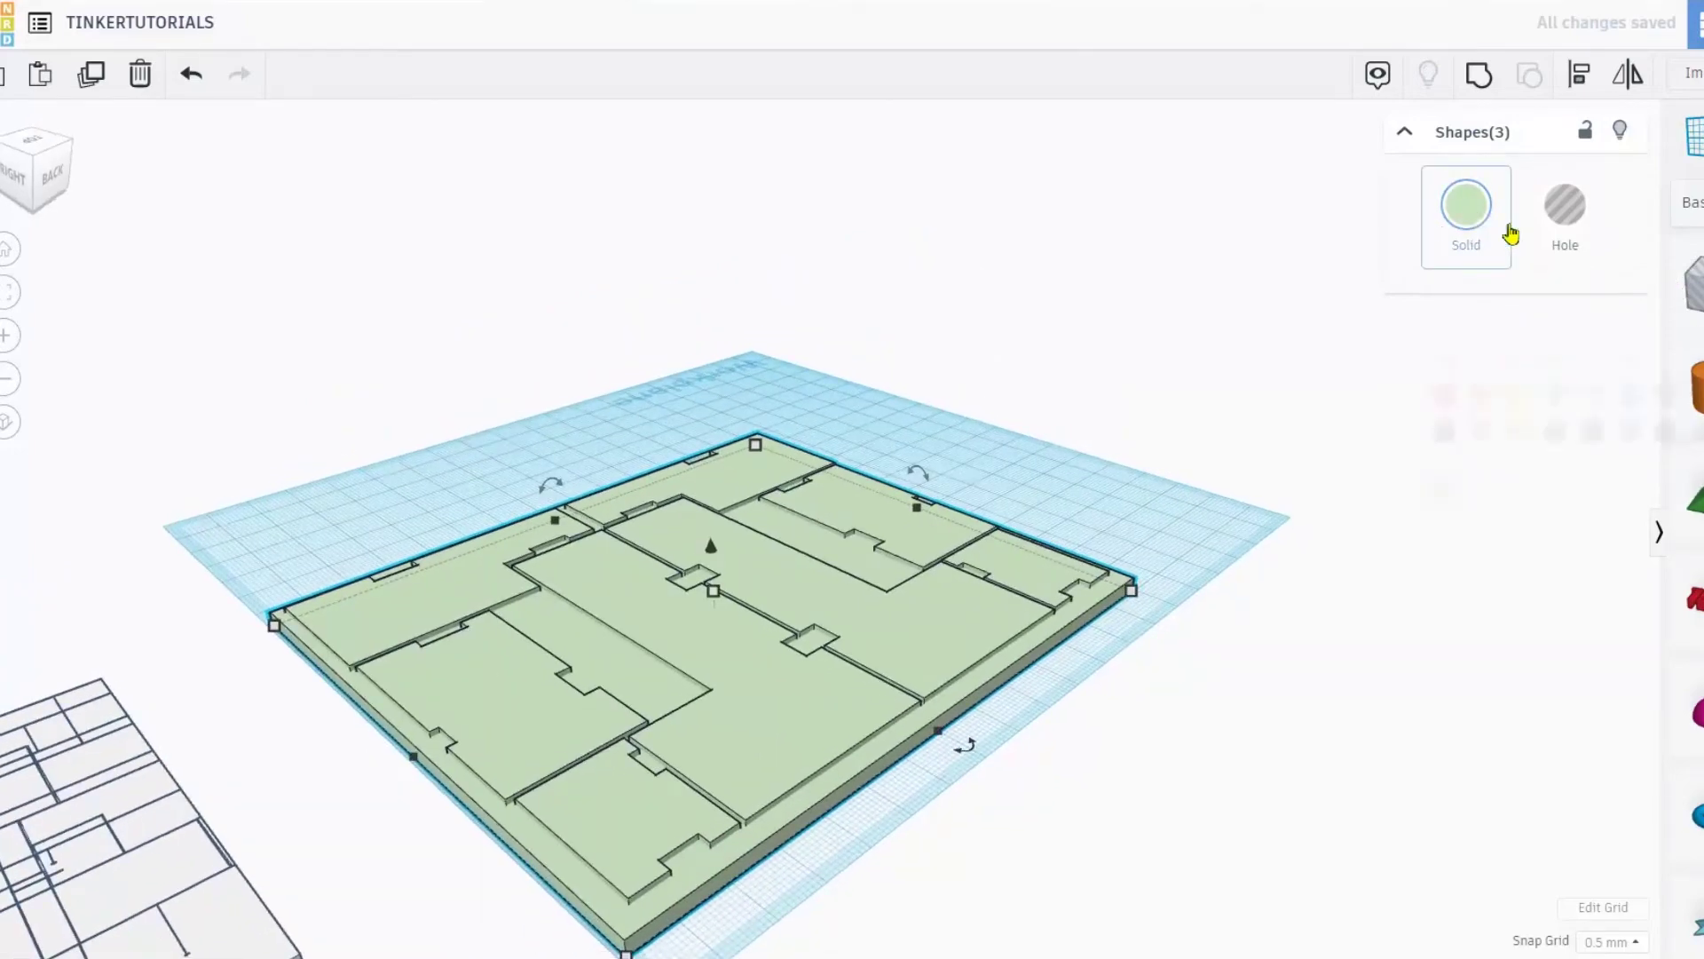
pyautogui.click(1440, 488)
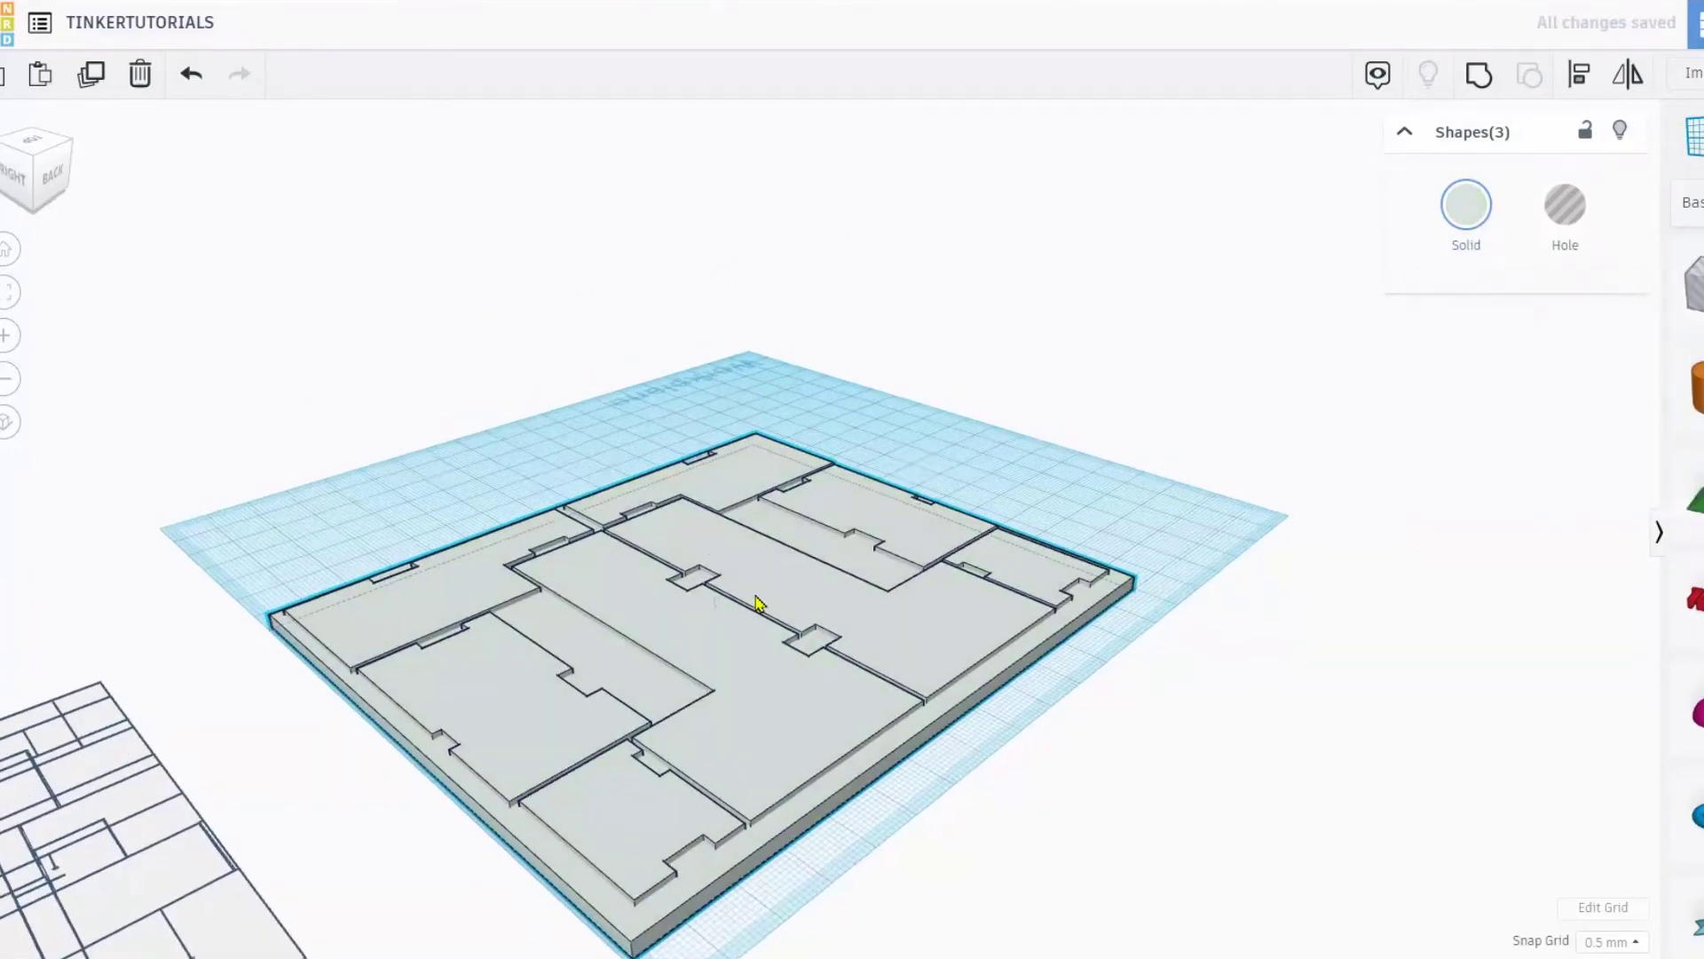
pyautogui.moveTo(757, 597); pyautogui.dragTo(651, 617, button='right')
pyautogui.scroll(3, 994, 586)
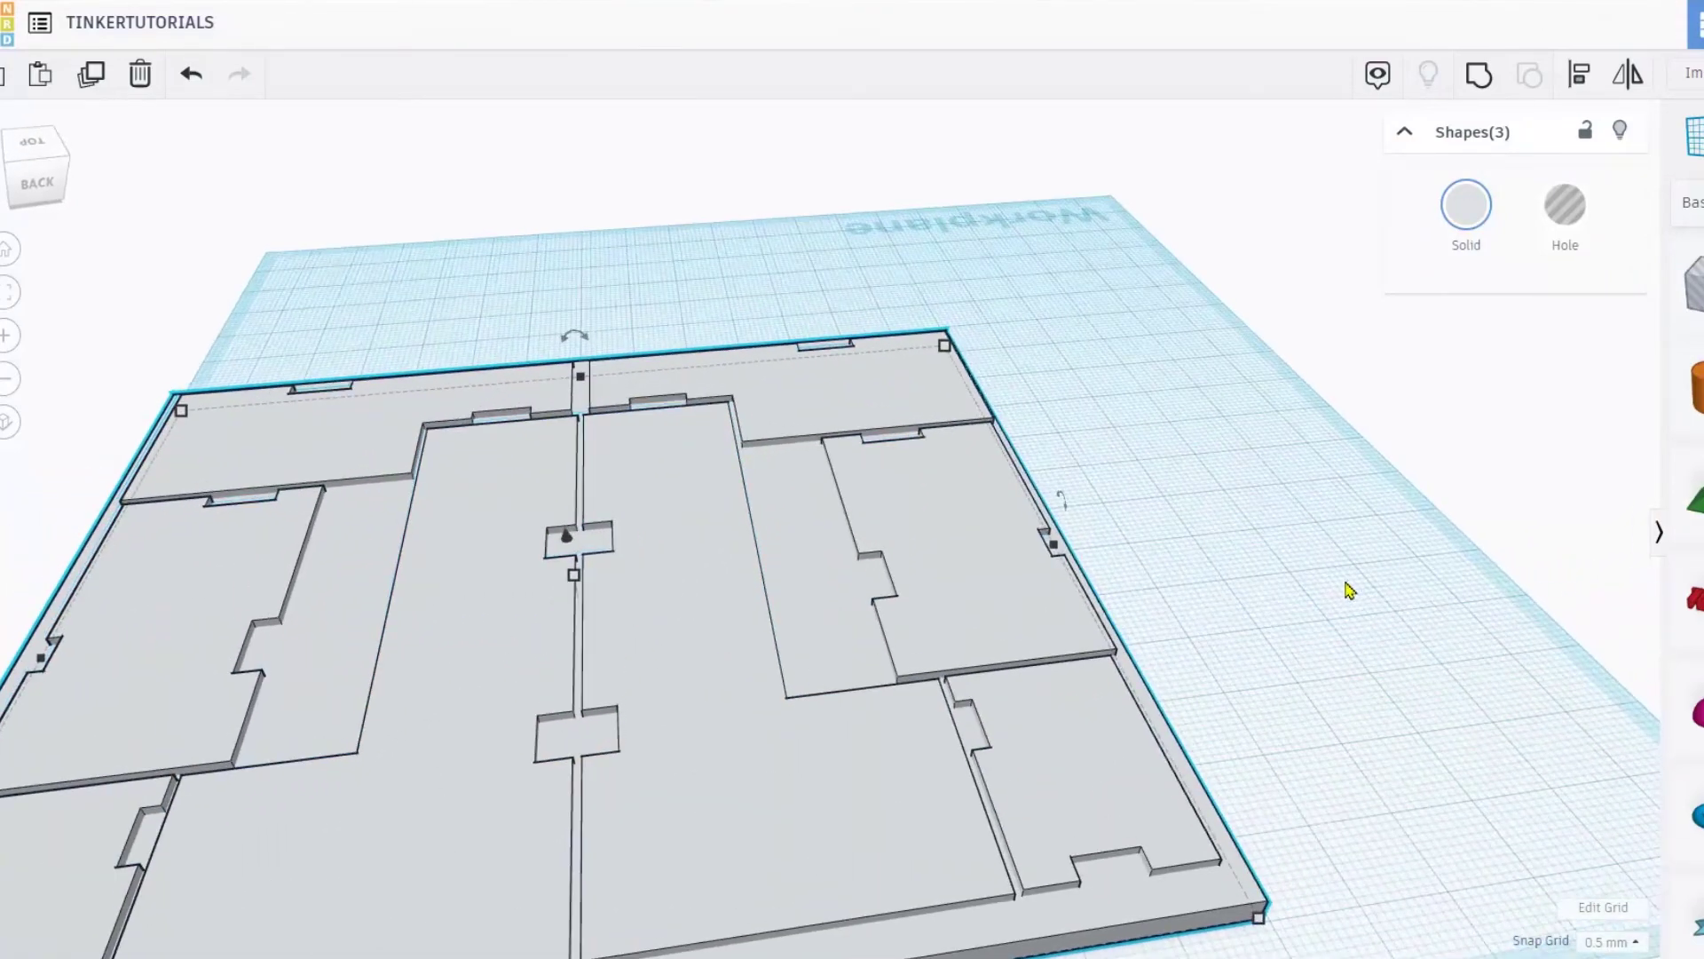
# - Exclude the base from the selection and place a copy of both notched plates just beyond the base's far edge
pyautogui.click(597, 613)
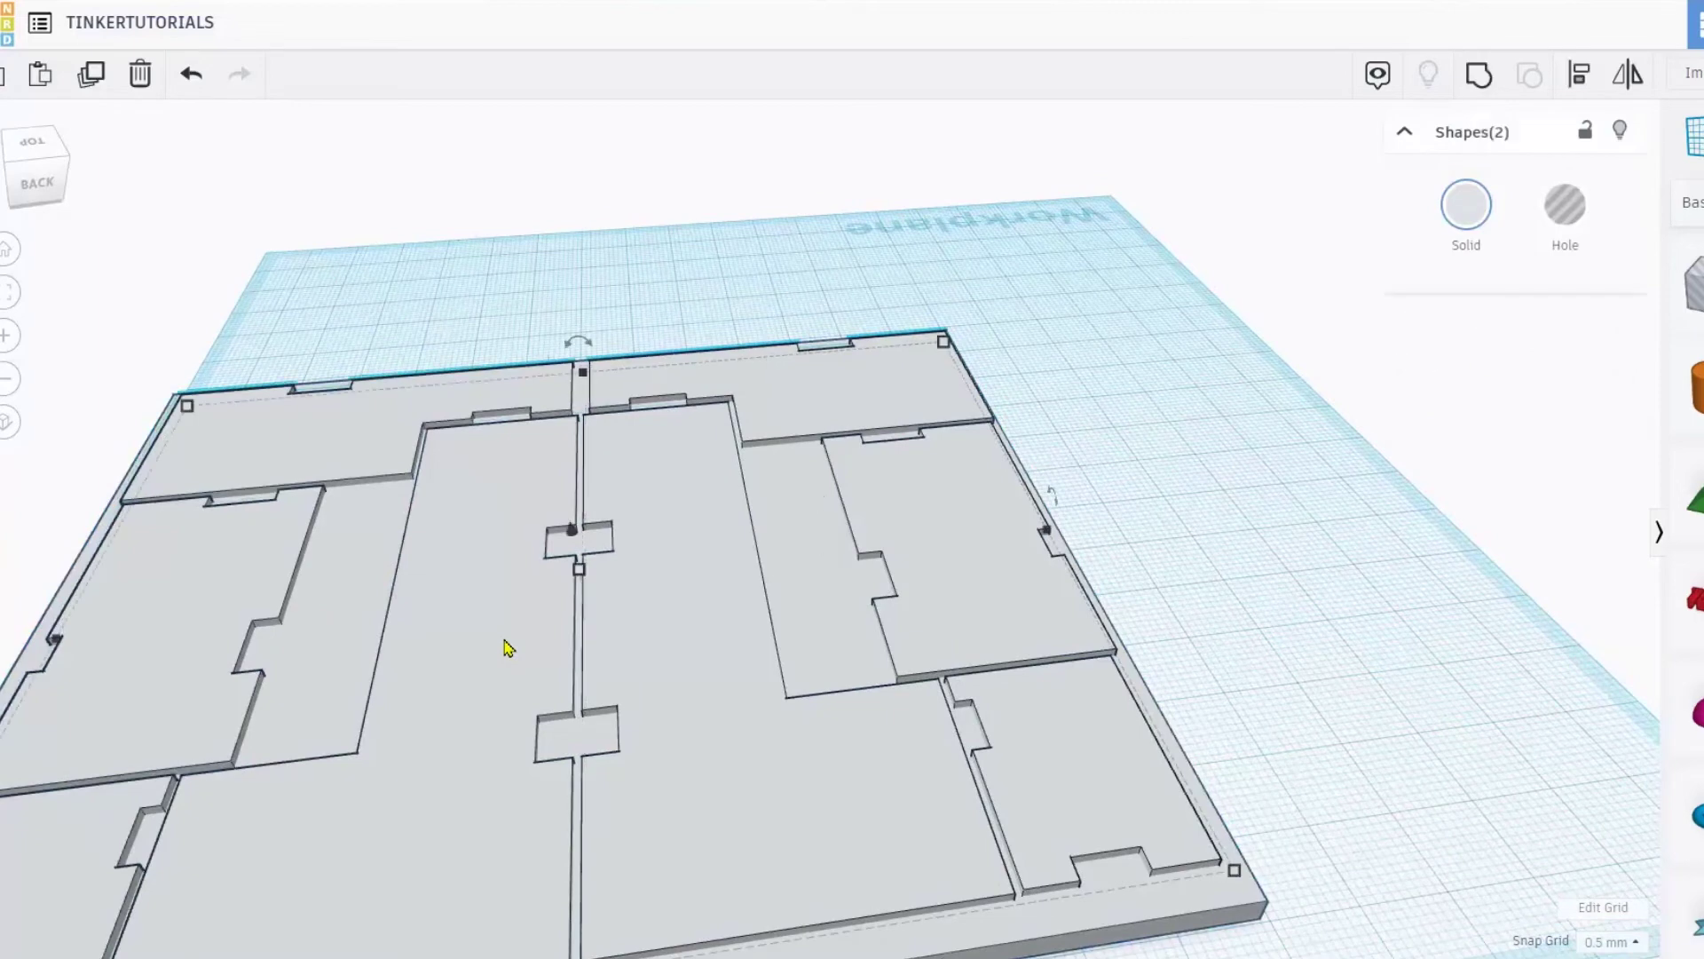
pyautogui.scroll(-5, 586, 635)
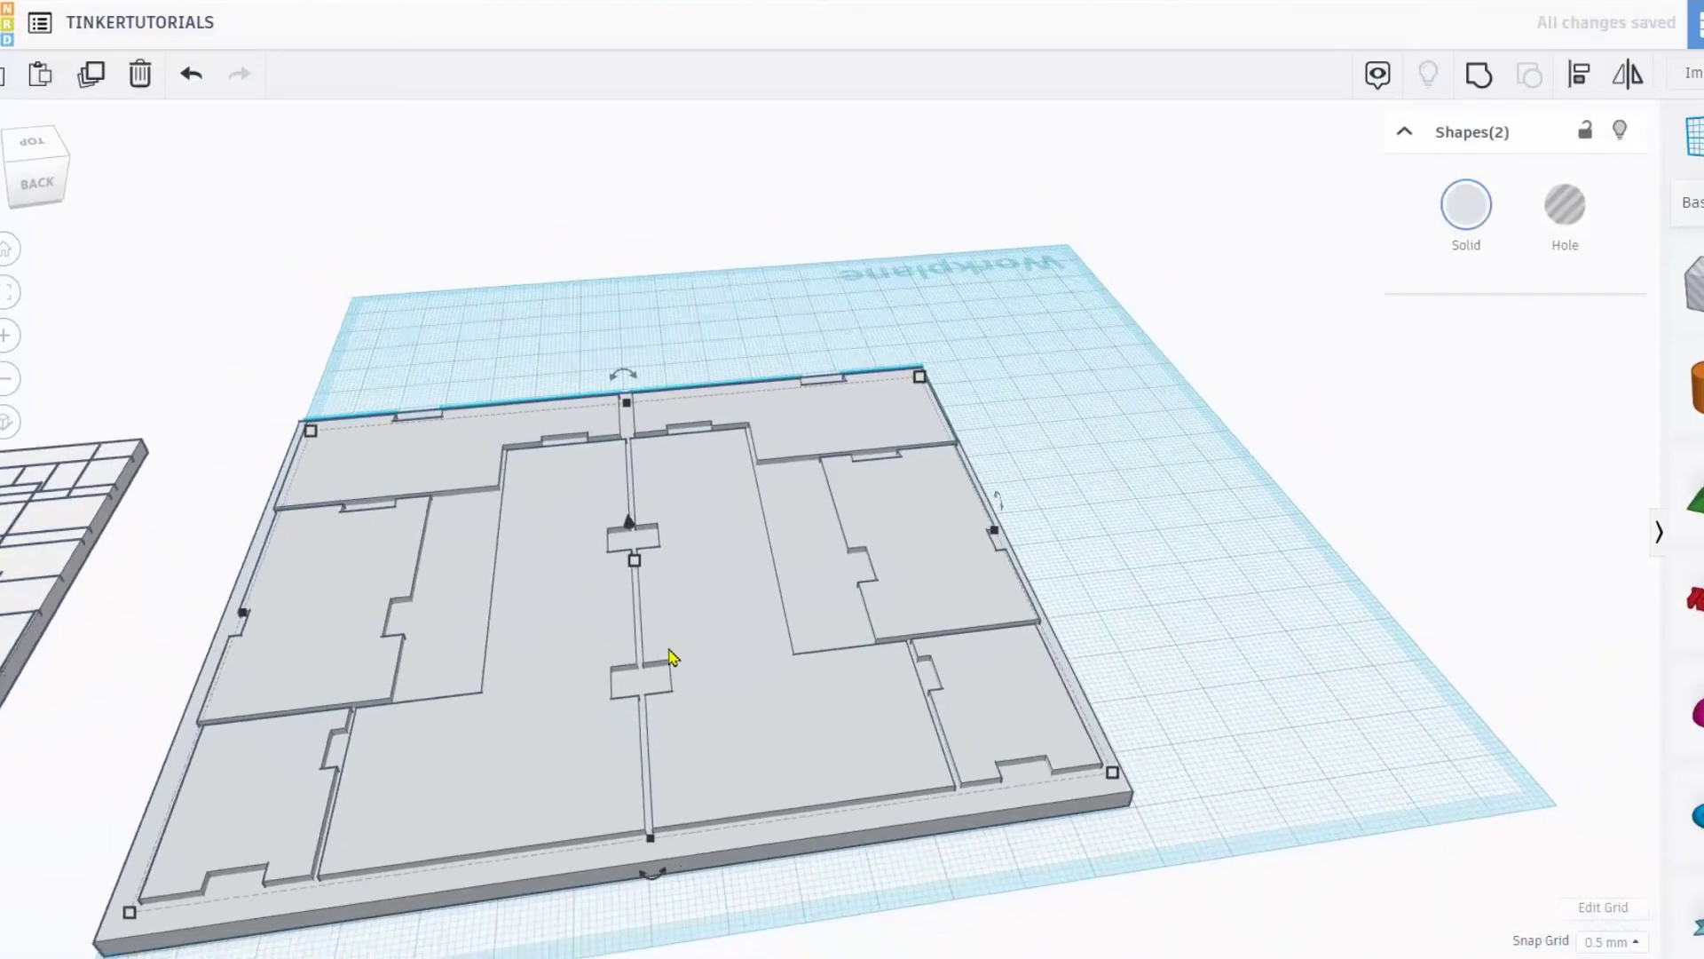
pyautogui.moveTo(712, 617); pyautogui.dragTo(651, 332)
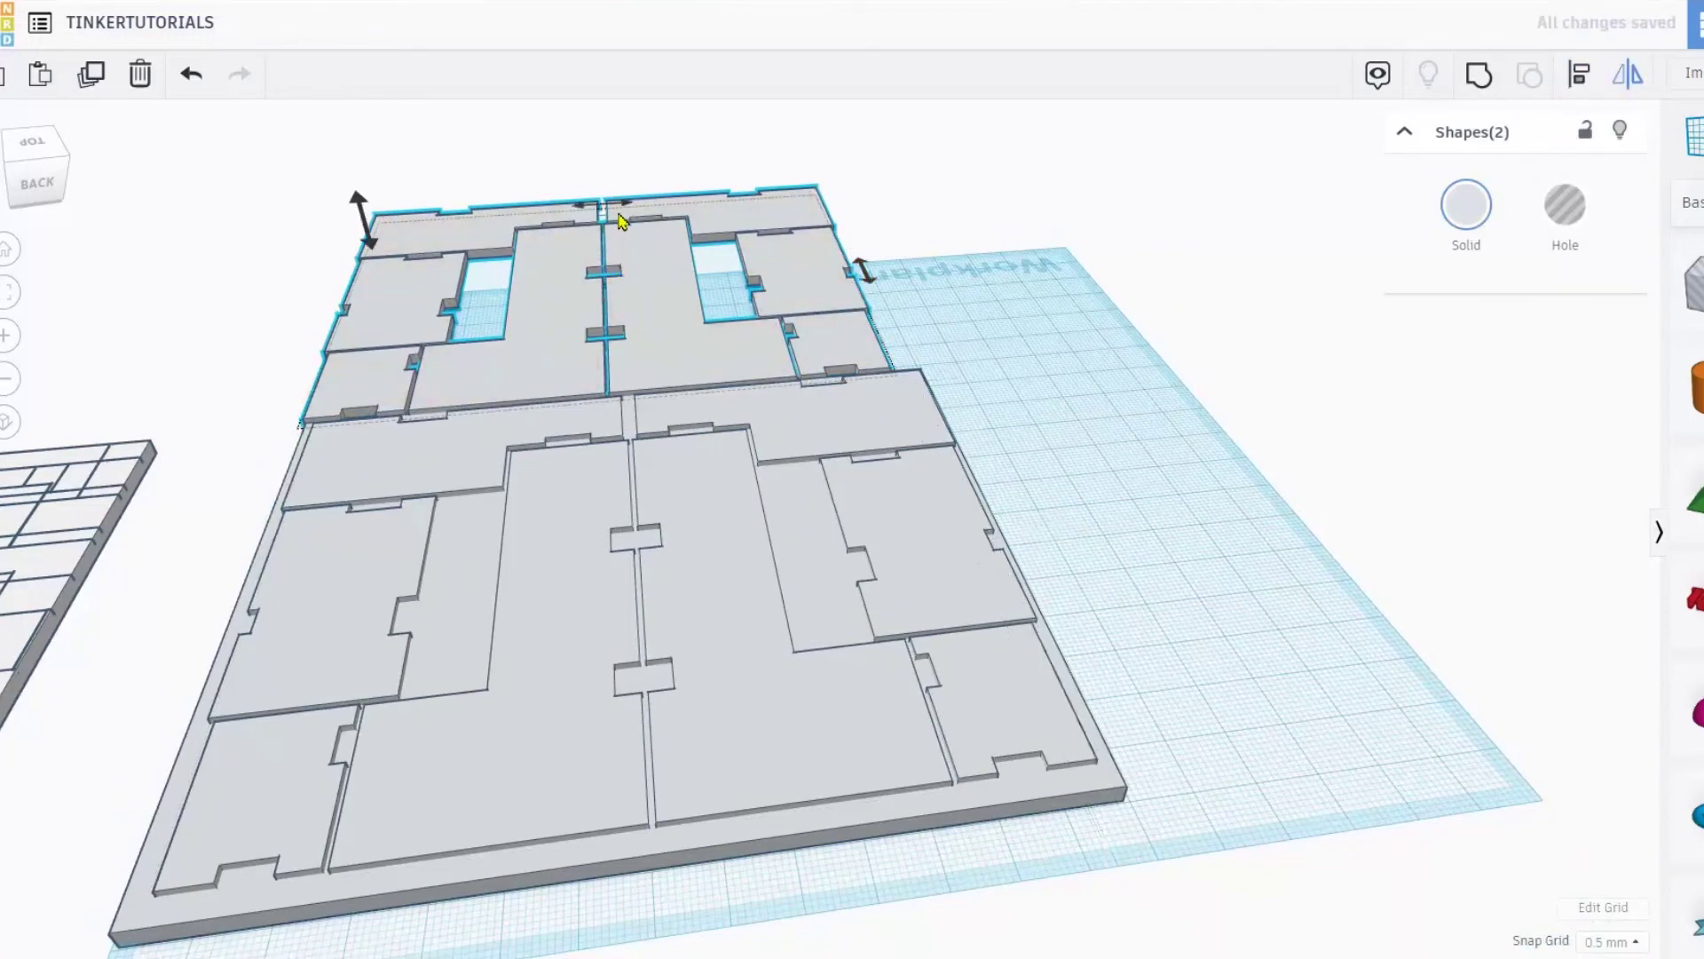
# - Mirror the copied notched plates in both horizontal directions and adjust their length to 113.50 mm
pyautogui.click(867, 275)
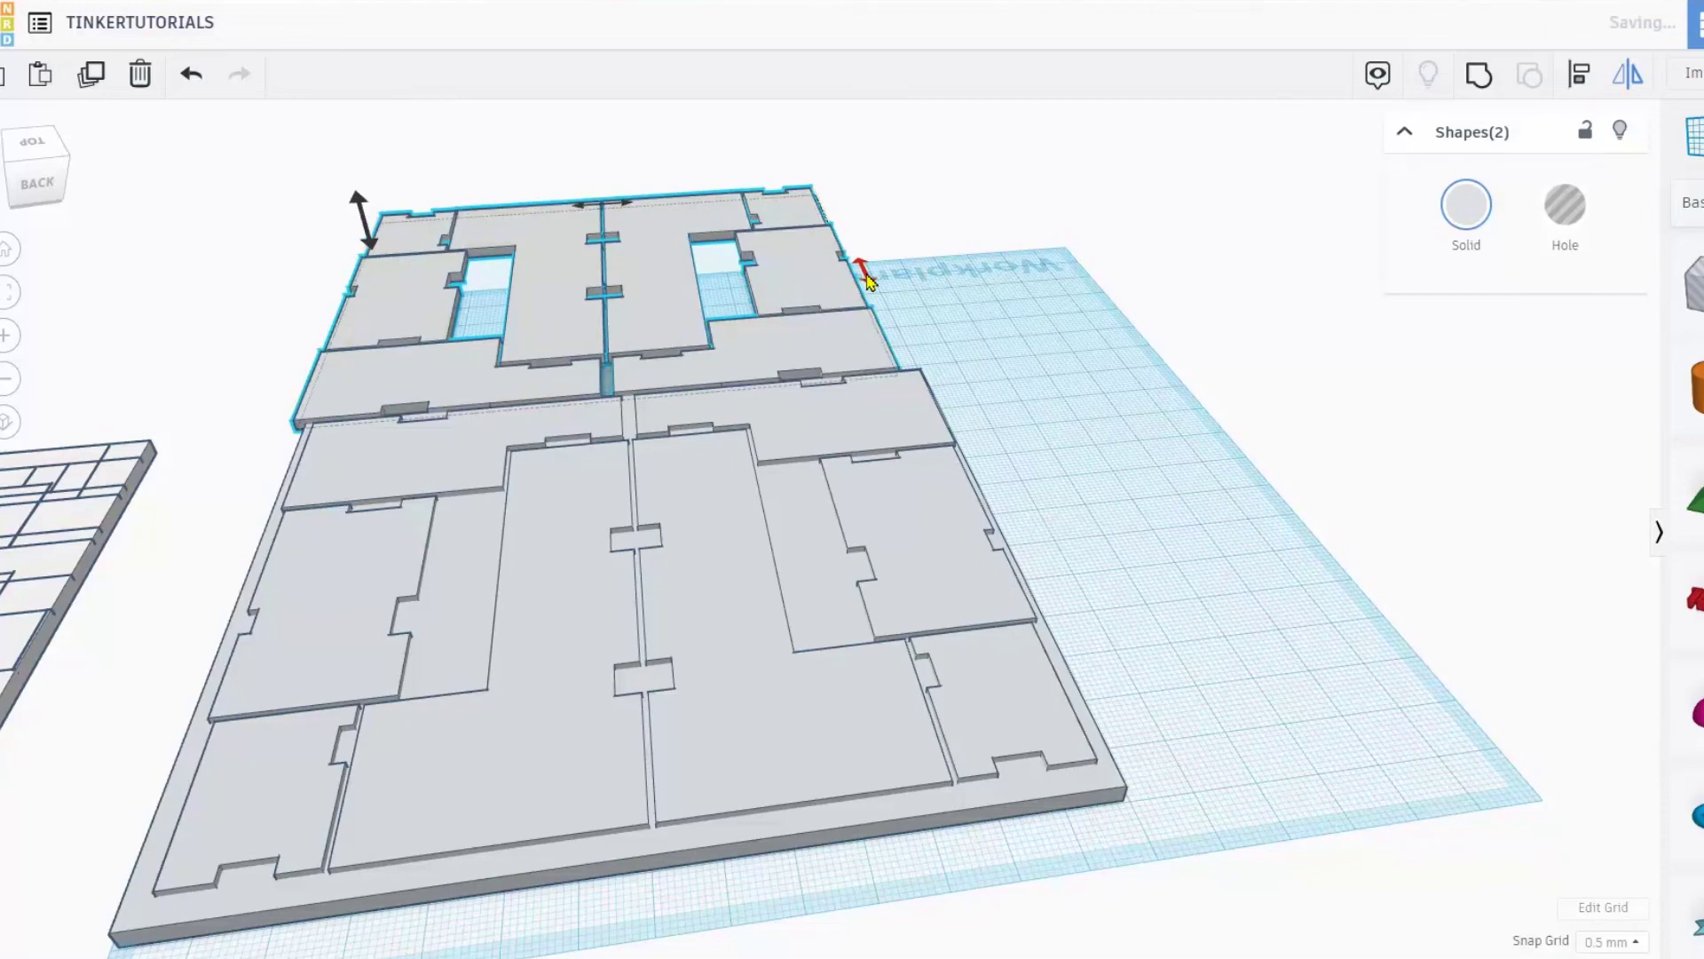
pyautogui.click(628, 207)
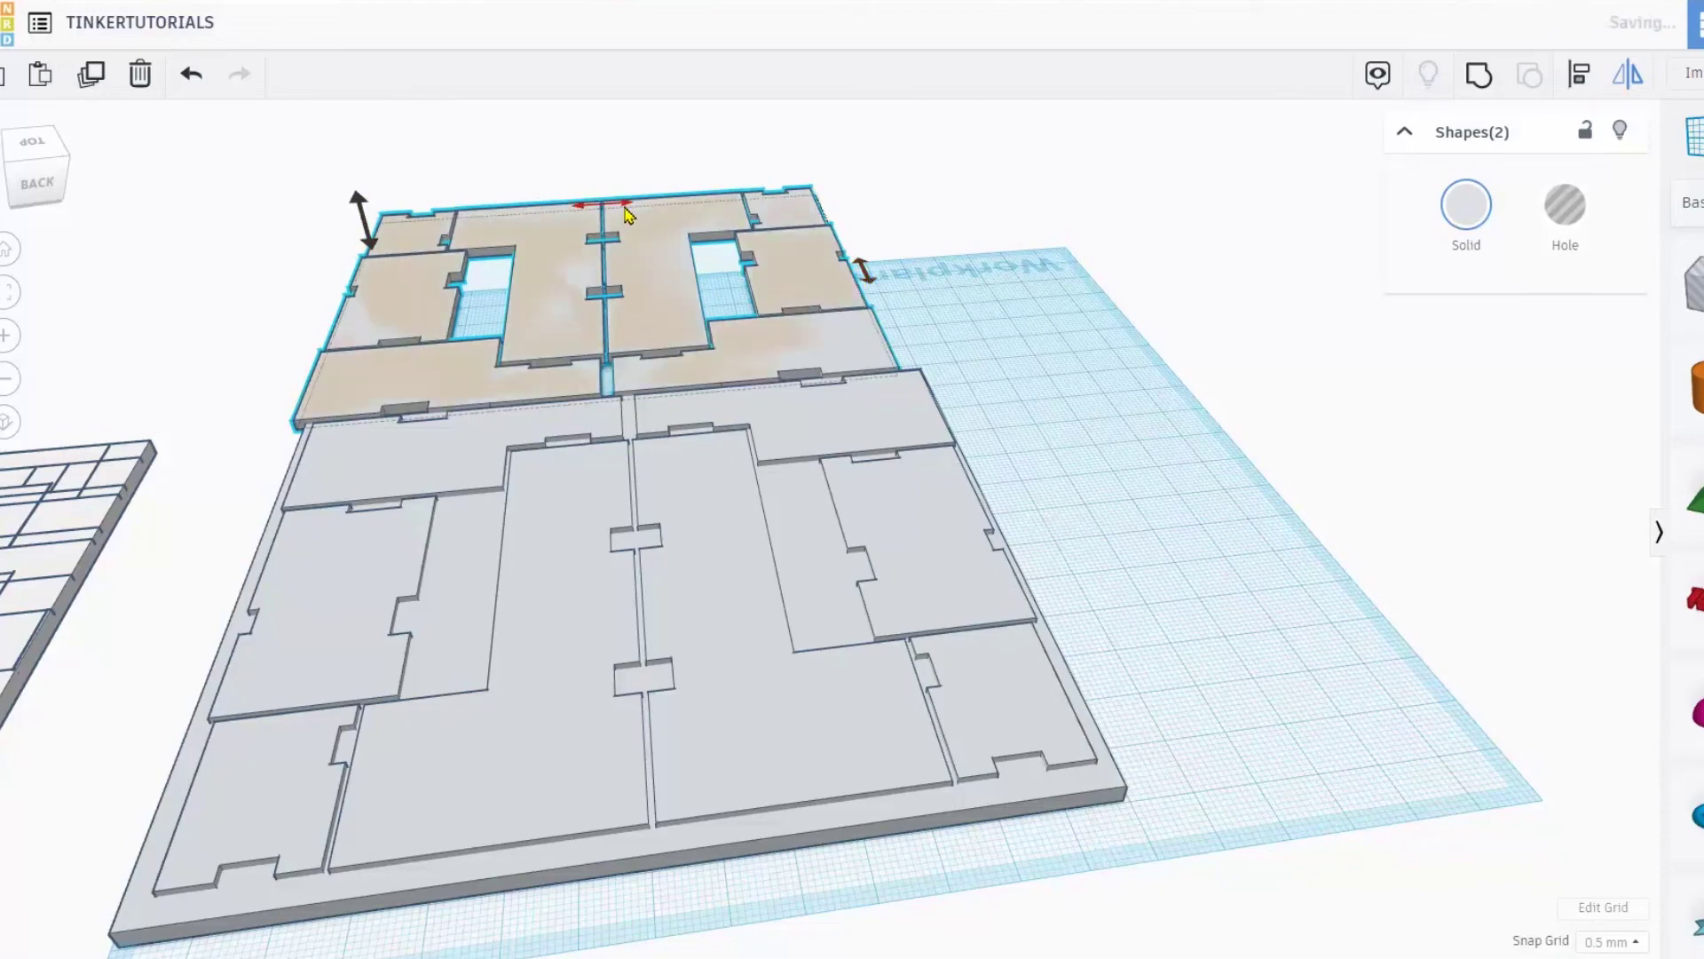
pyautogui.moveTo(587, 313); pyautogui.dragTo(404, 394, button='right')
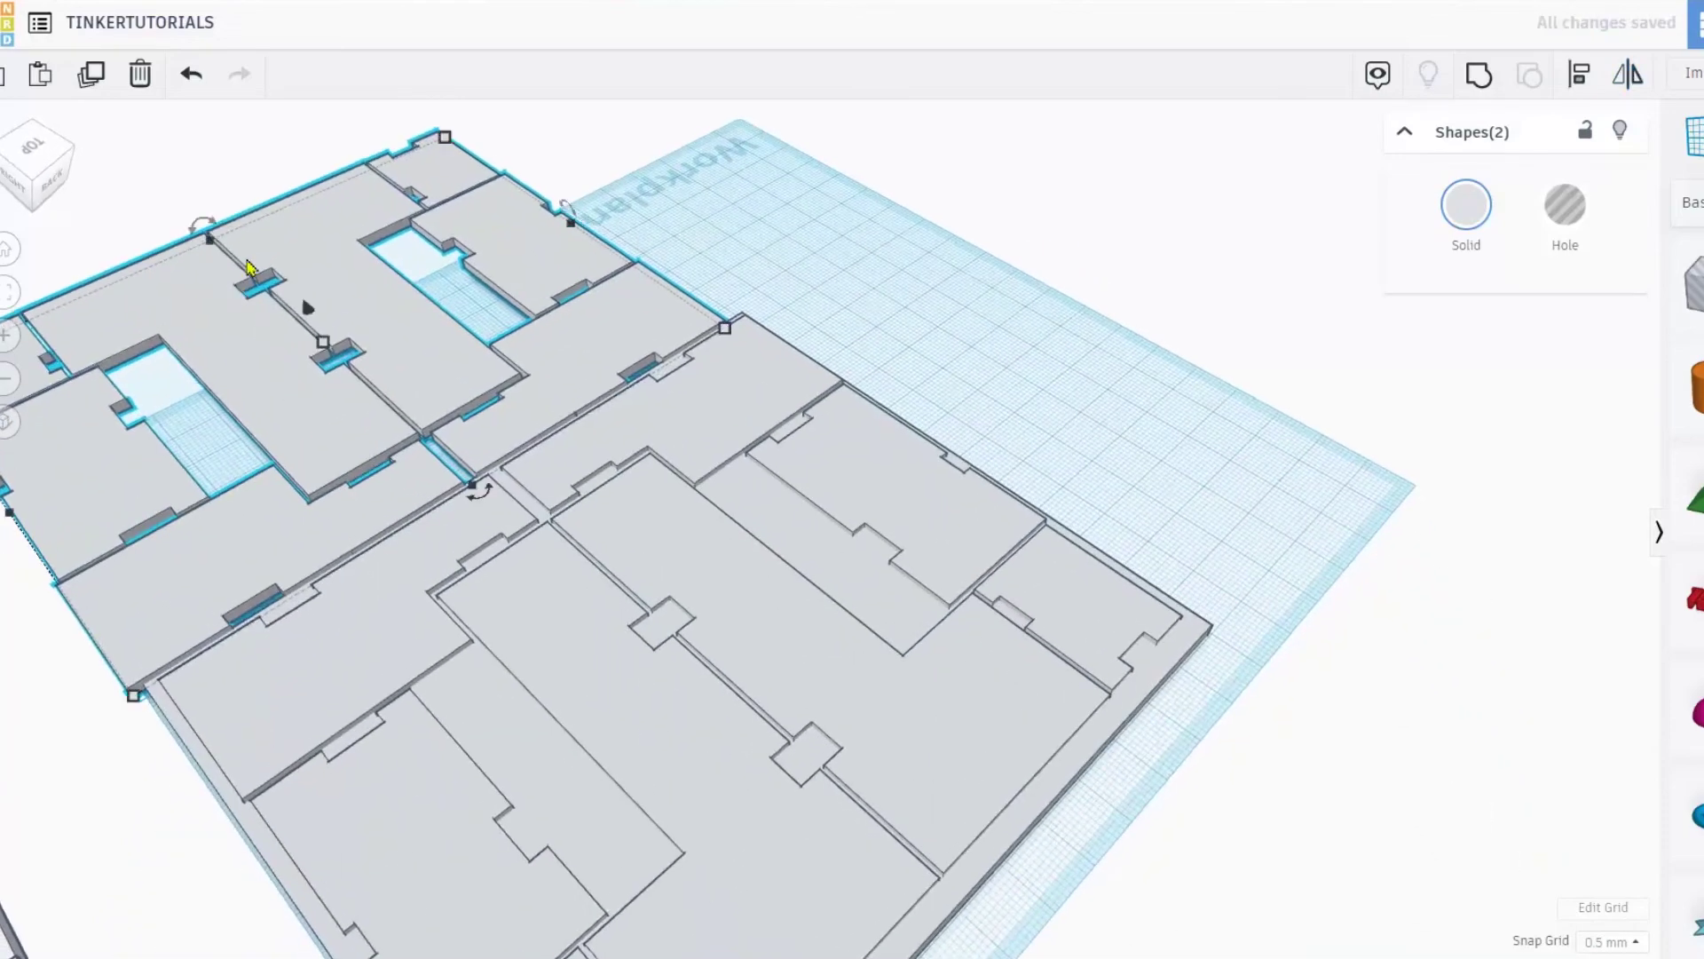
pyautogui.moveTo(210, 238)
pyautogui.mouseDown()
pyautogui.moveTo(306, 331)
pyautogui.moveTo(211, 236)
pyautogui.mouseUp()
pyautogui.scroll(-1, 439, 410)
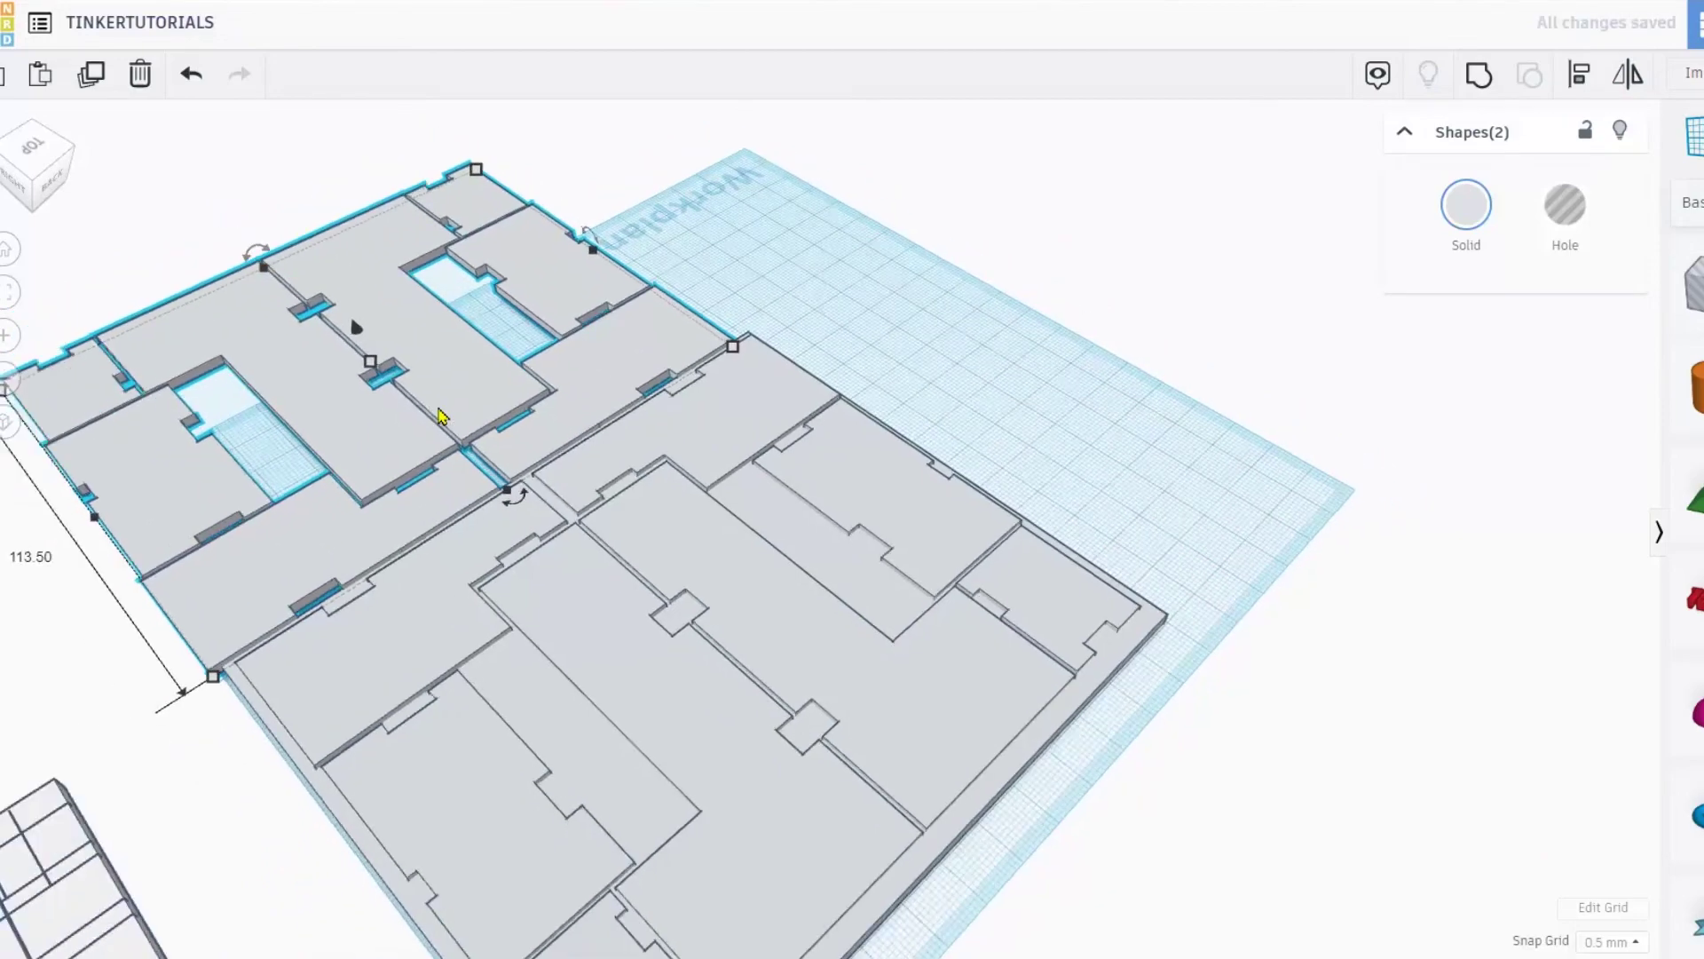
# - Select all five plate shapes and scale them down proportionally to about 73.22 by 122.99 mm
pyautogui.moveTo(439, 410); pyautogui.dragTo(1010, 712, button='right')
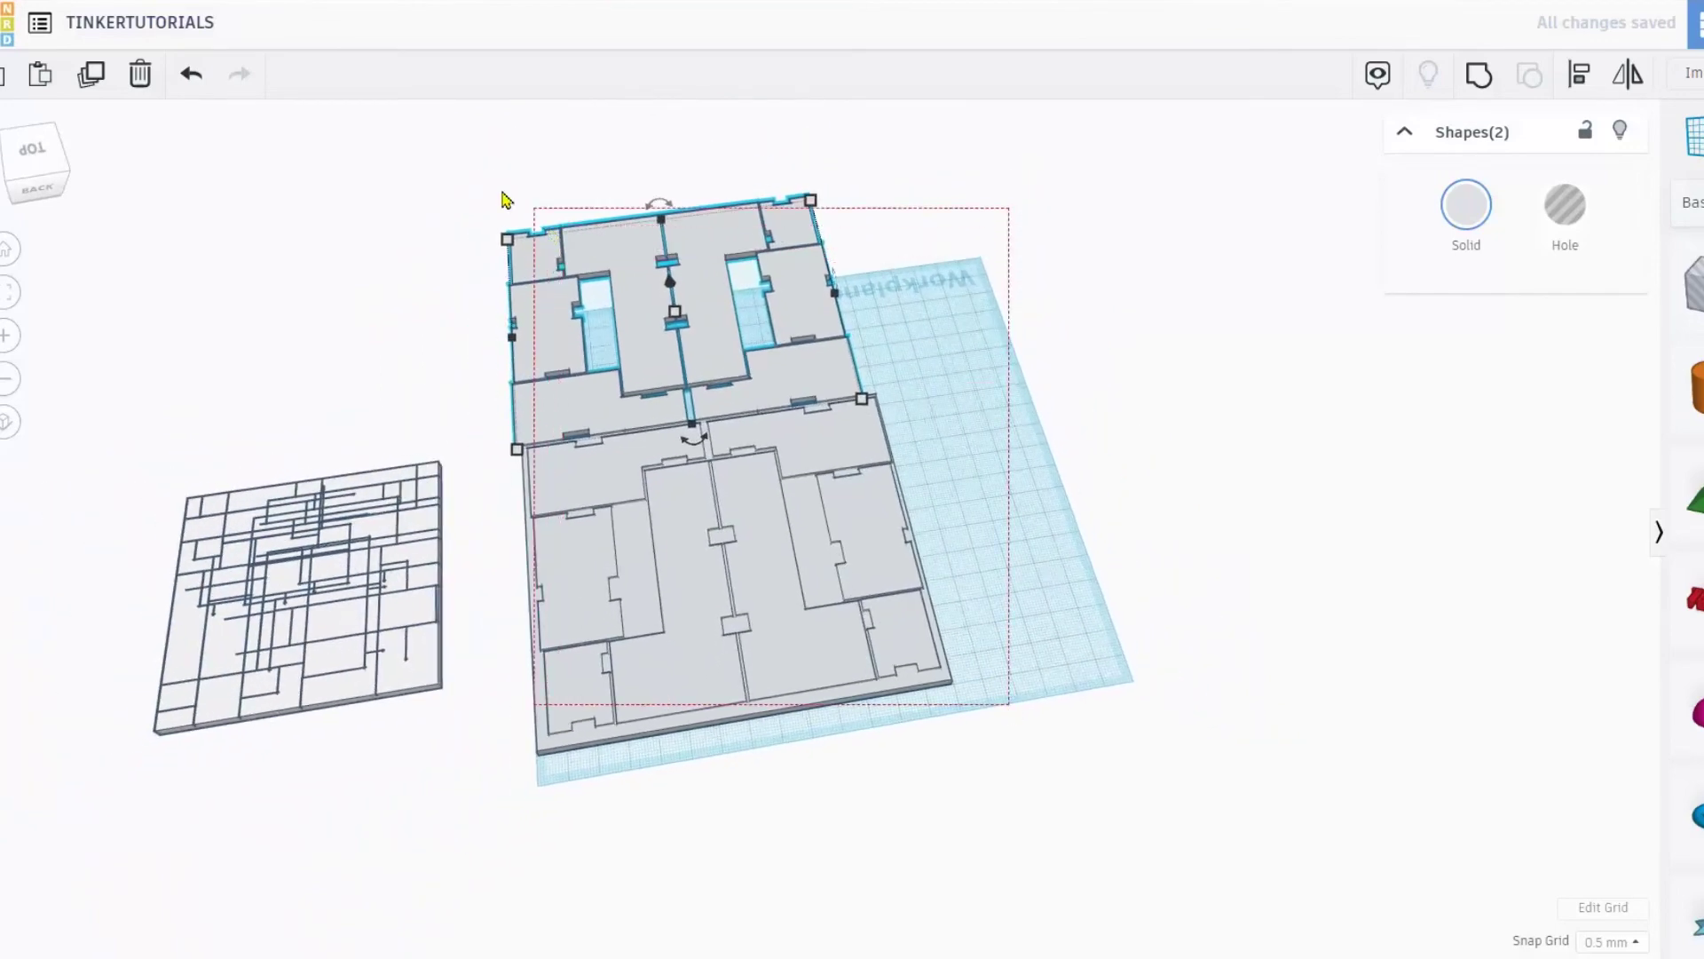
pyautogui.keyDown('shift'); pyautogui.click(696, 363); pyautogui.keyUp('shift')
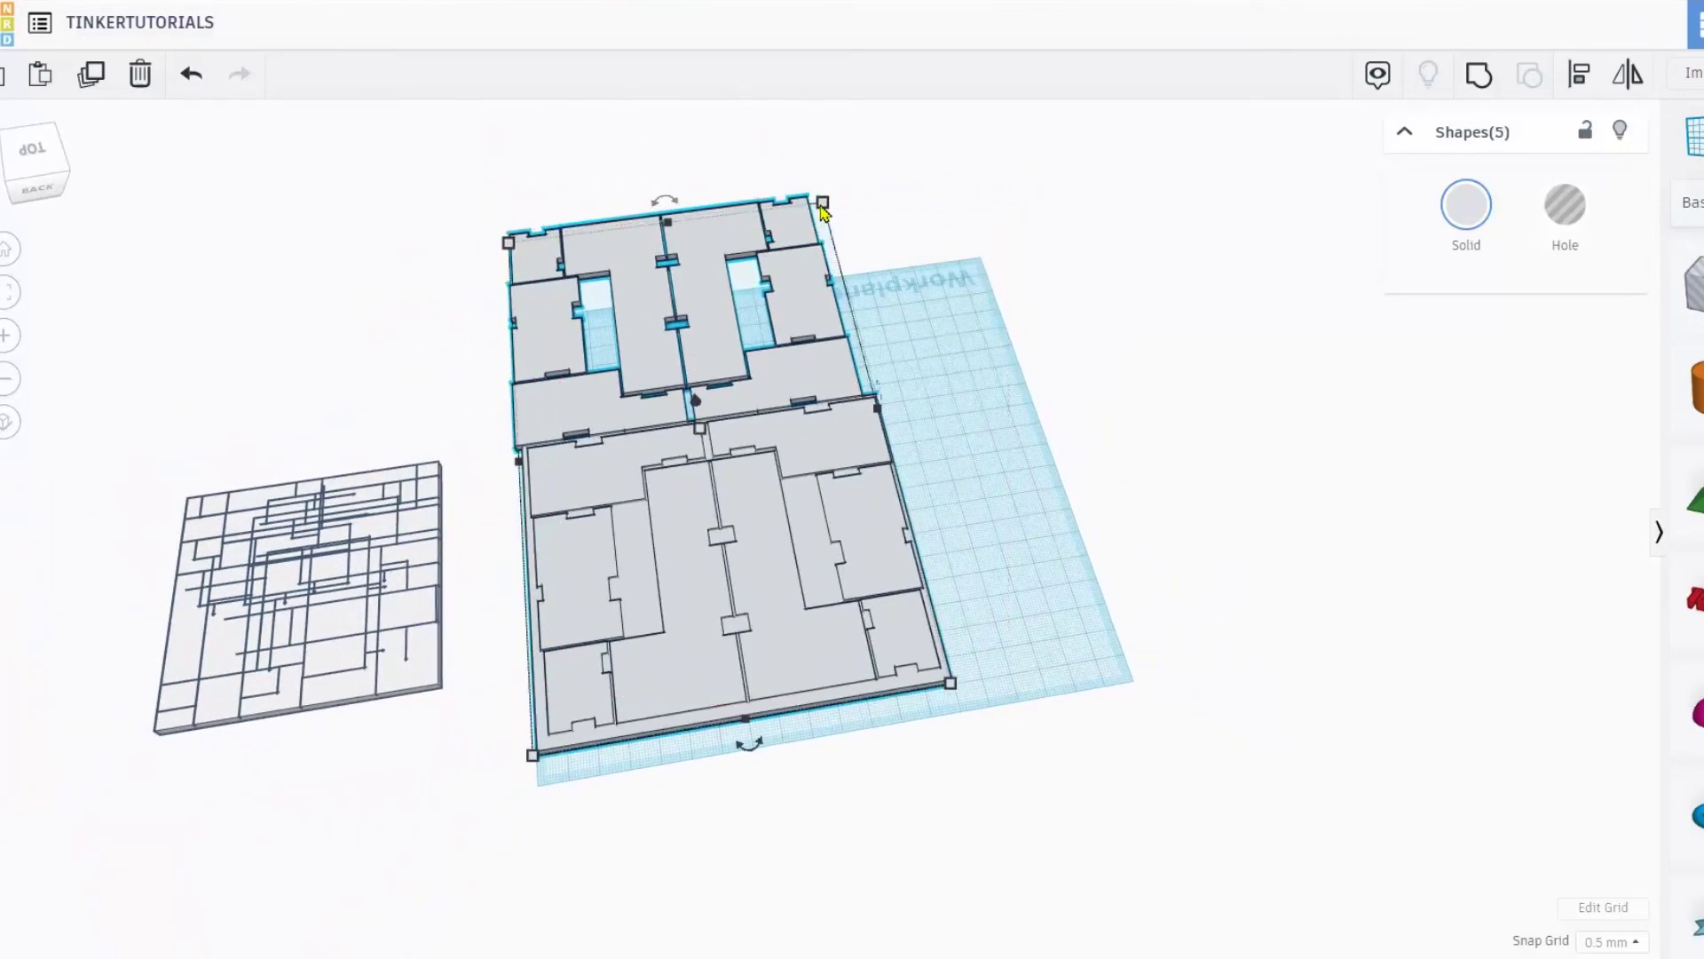
pyautogui.keyDown('shift'); pyautogui.moveTo(819, 205); pyautogui.dragTo(689, 555); pyautogui.keyUp('shift')
pyautogui.scroll(2, 698, 497)
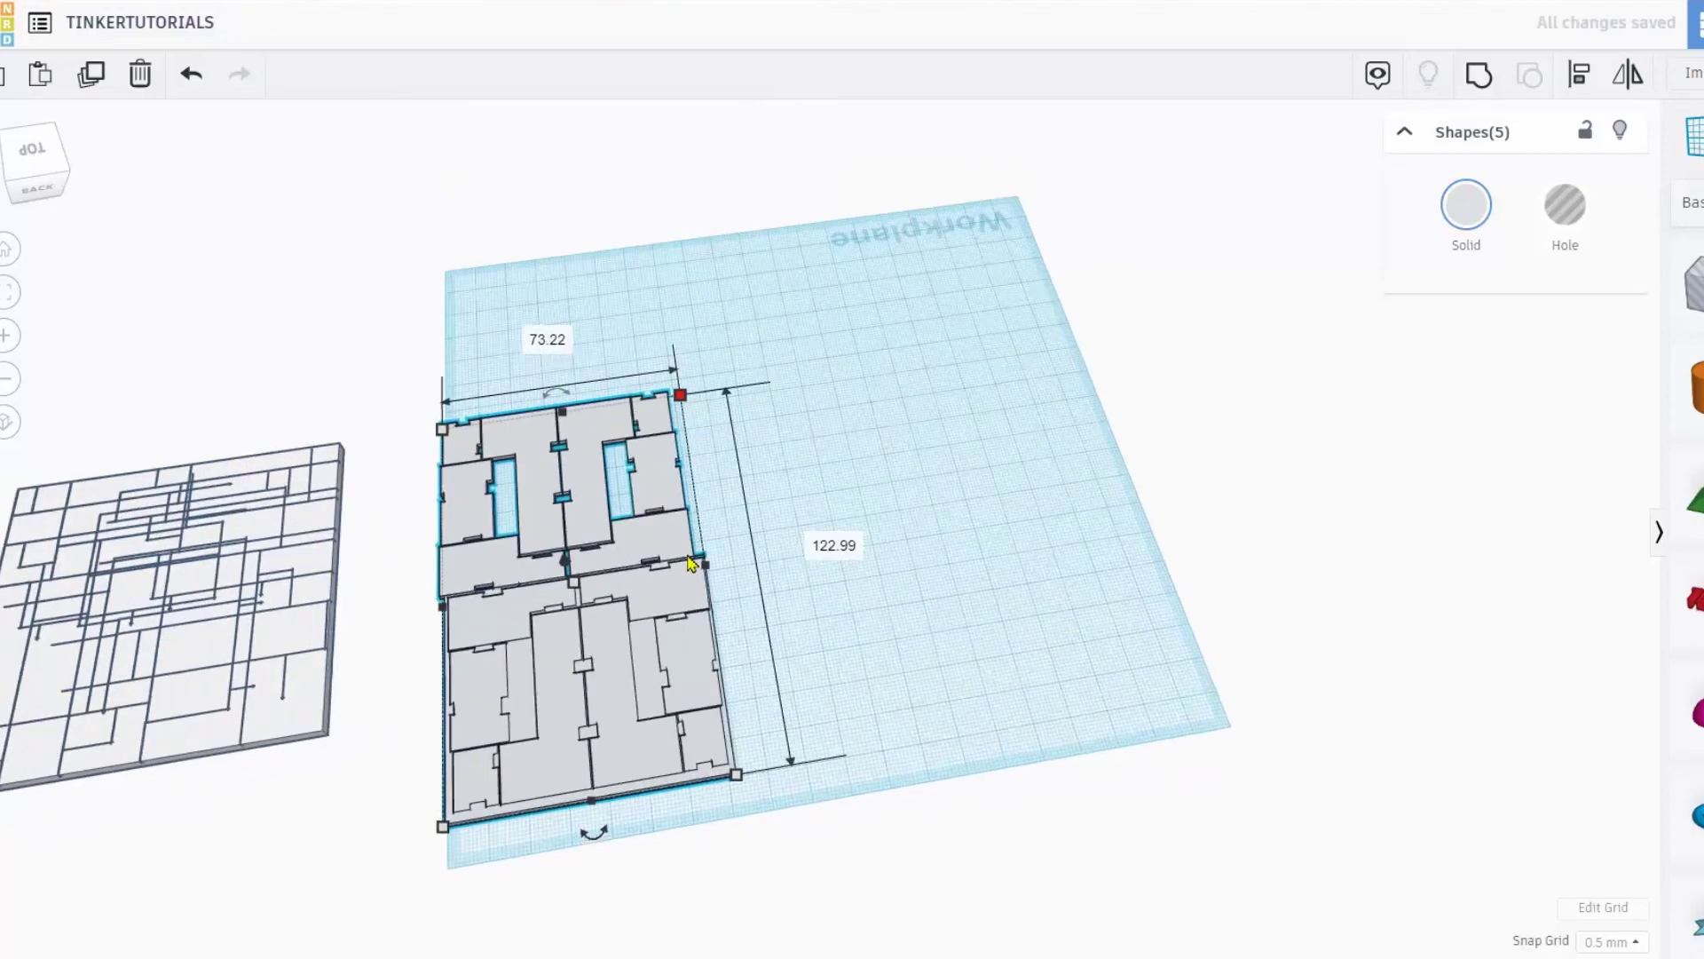
pyautogui.moveTo(687, 555); pyautogui.dragTo(781, 399, button='right')
pyautogui.scroll(3, 399, 642)
pyautogui.scroll(-3, 103, 680)
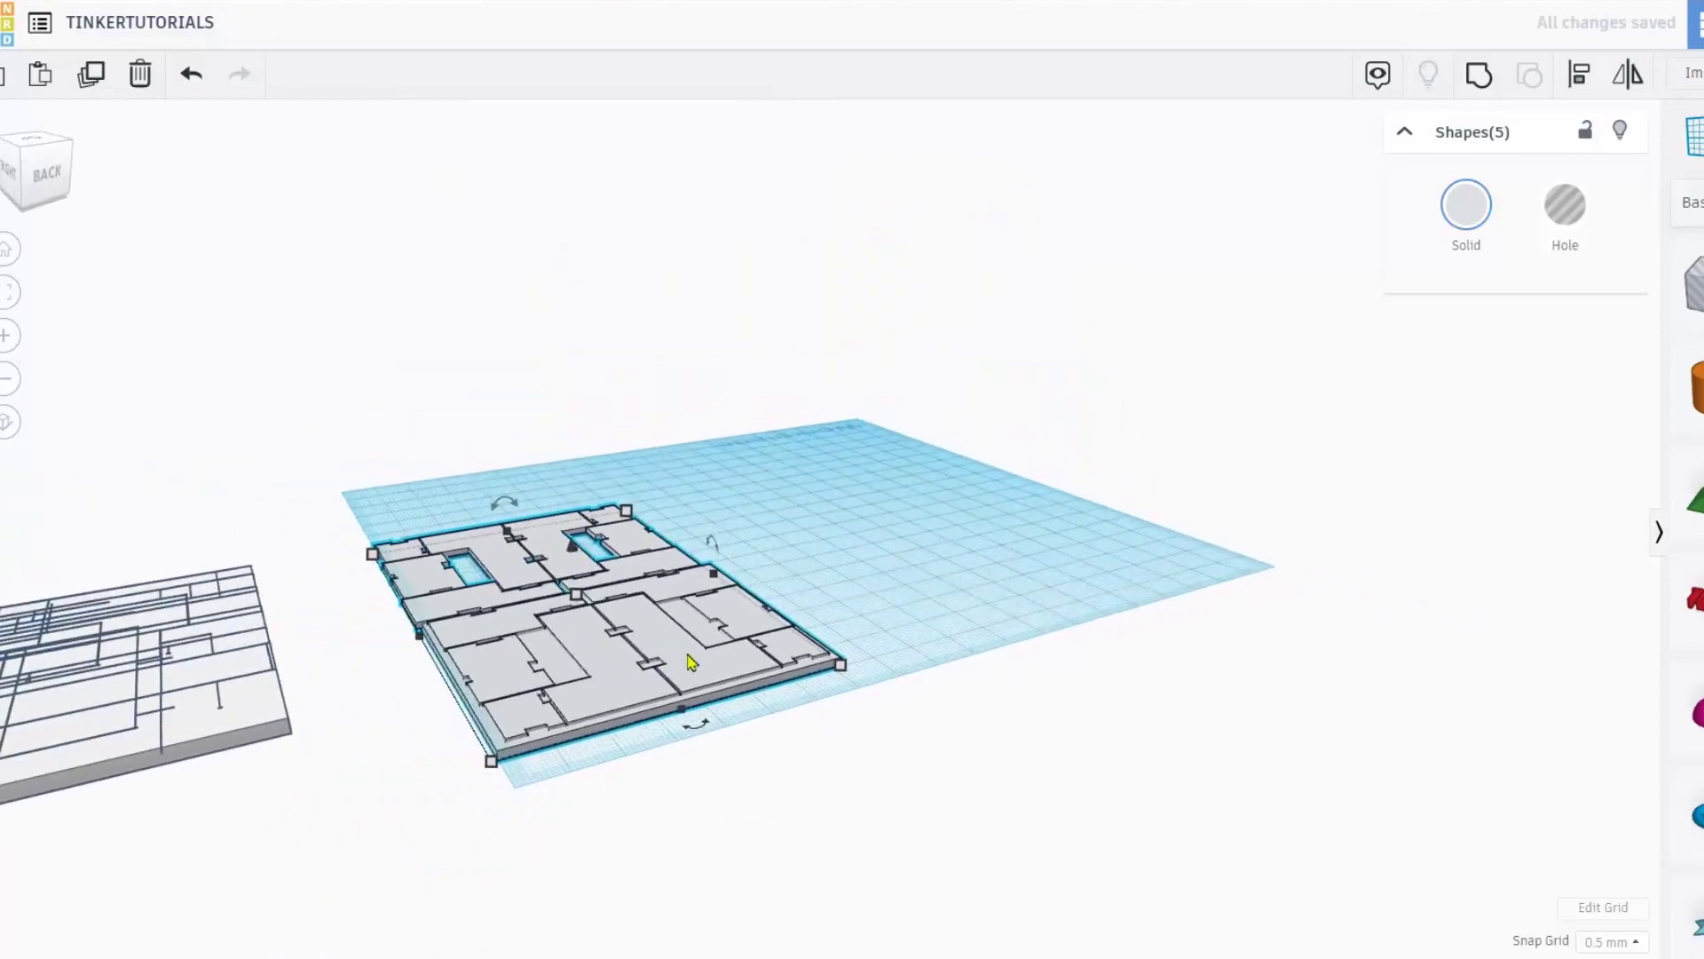
pyautogui.scroll(3, 594, 647)
pyautogui.moveTo(692, 567); pyautogui.dragTo(1015, 567, button='right')
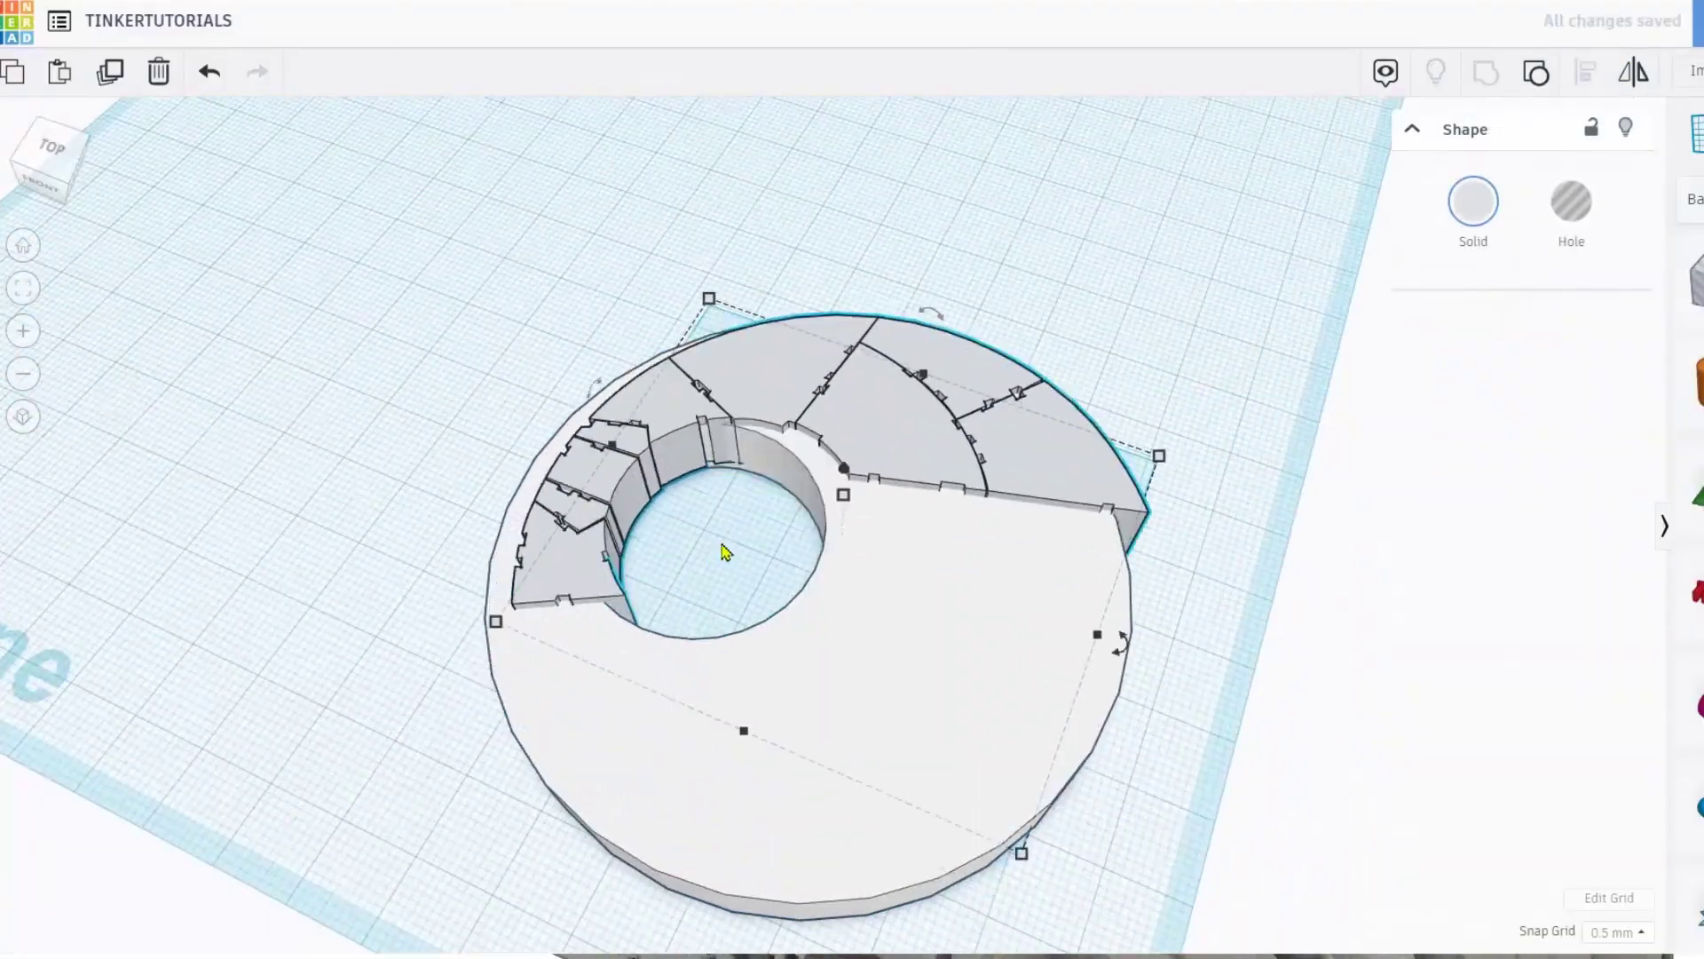
# - Colour the curved panel section on the round disc dark grey
pyautogui.moveTo(1088, 643); pyautogui.dragTo(1243, 568, button='right')
pyautogui.click(1473, 202)
pyautogui.click(1639, 423)
pyautogui.moveTo(1225, 417); pyautogui.dragTo(491, 480, button='right')
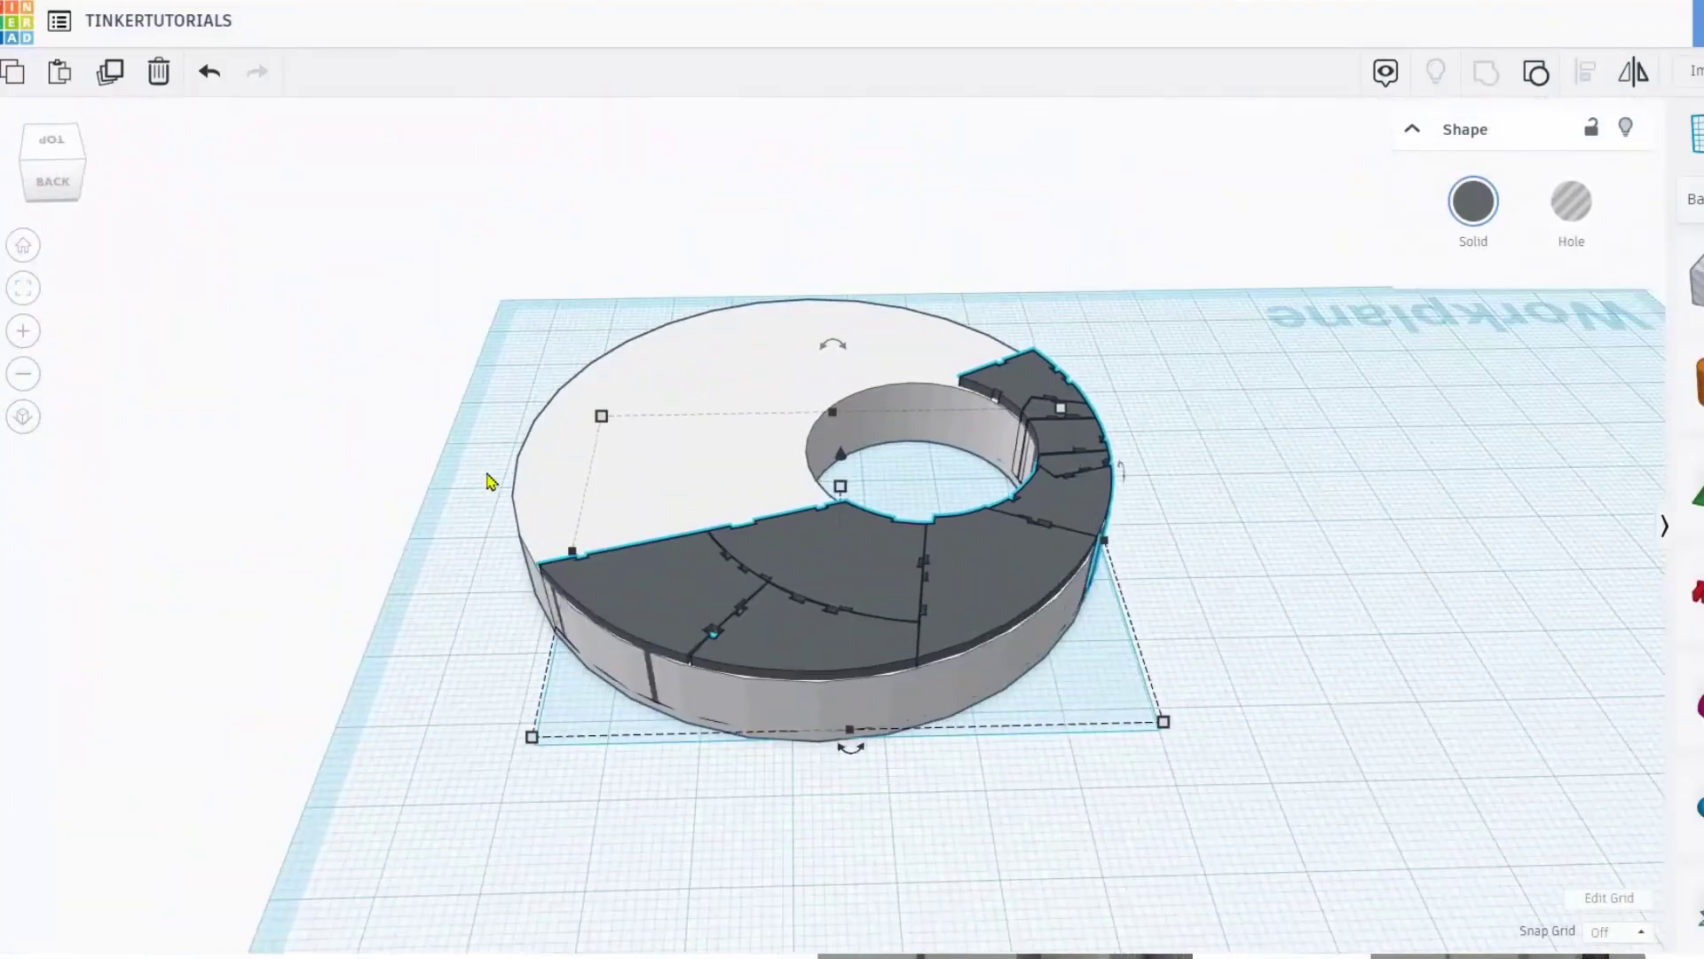
# - Reduce the height of the dark grey curved panels on the ring-shaped disc
pyautogui.moveTo(1128, 819); pyautogui.dragTo(527, 296)
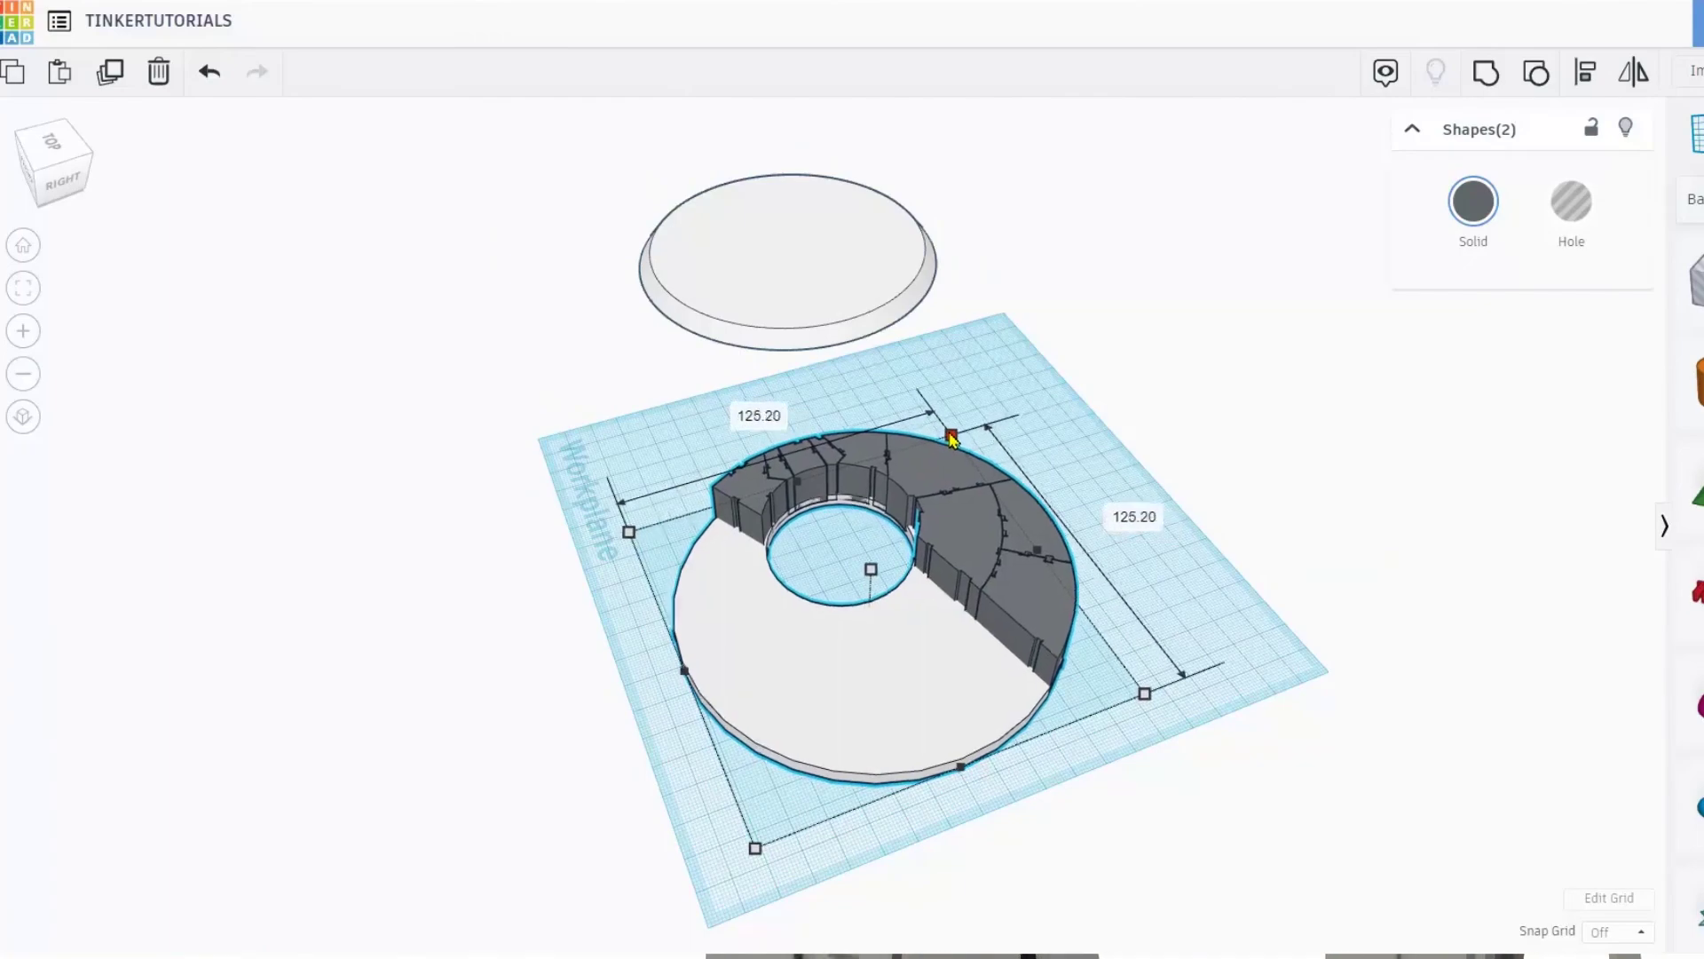
pyautogui.click(976, 523)
pyautogui.moveTo(949, 479); pyautogui.dragTo(1154, 497, button='right')
pyautogui.scroll(3, 837, 524)
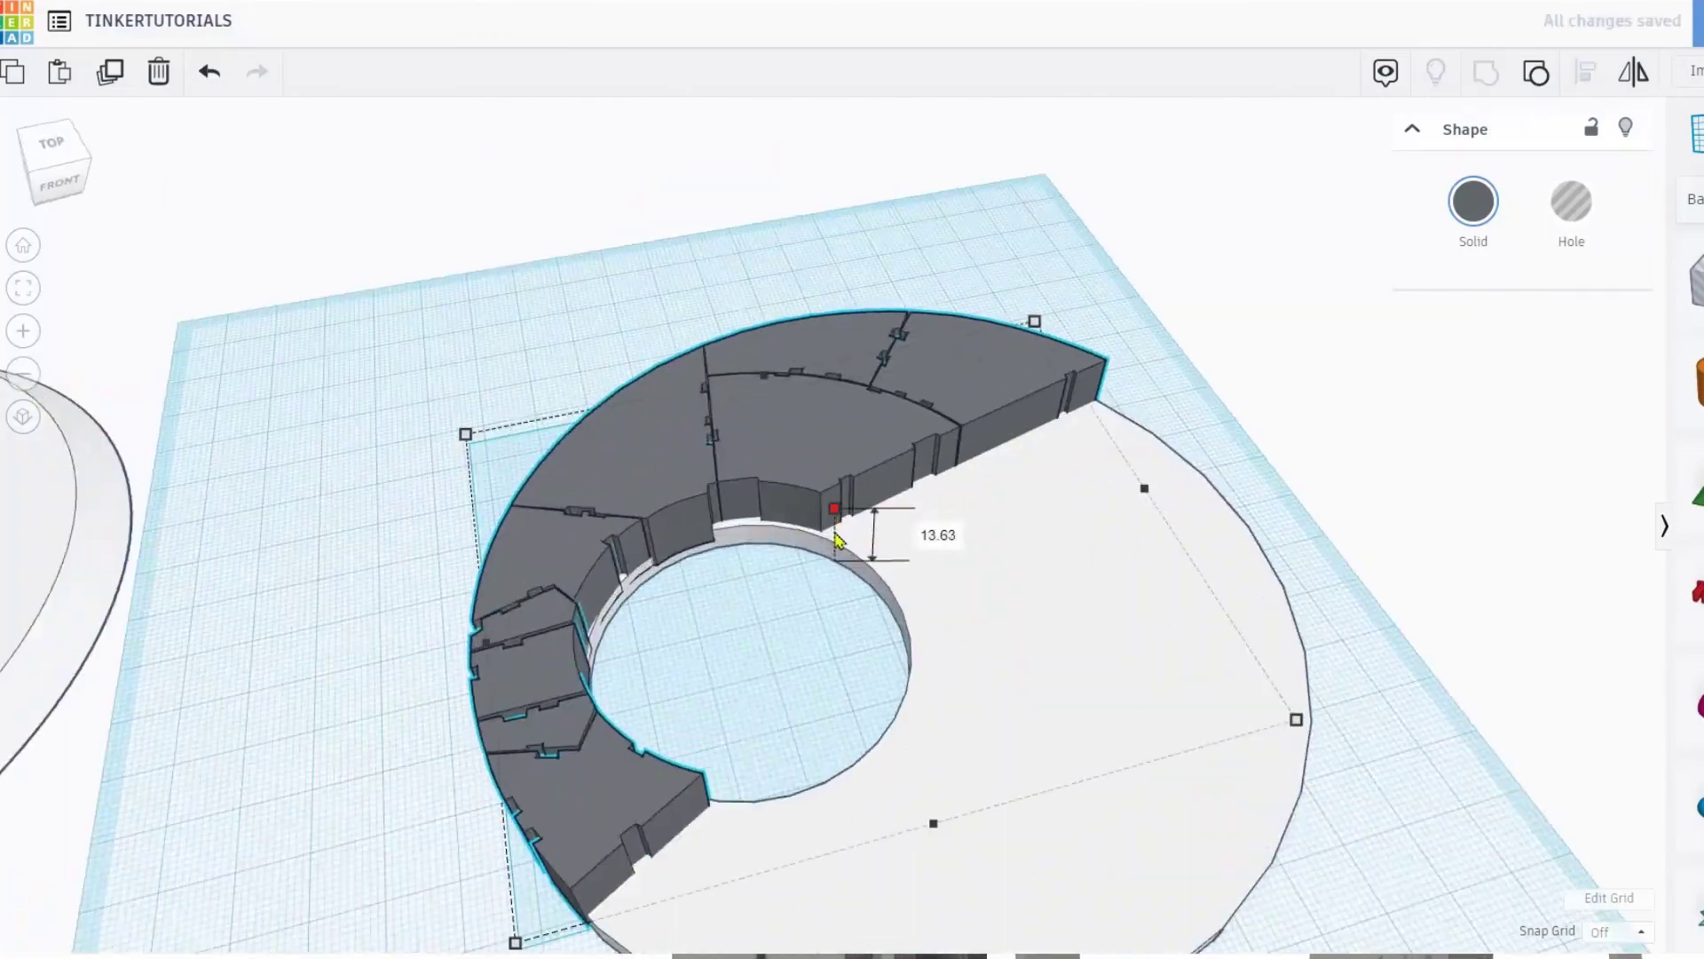
pyautogui.moveTo(835, 518); pyautogui.dragTo(837, 573)
pyautogui.moveTo(976, 710)
pyautogui.mouseDown(button='right')
pyautogui.moveTo(1047, 586)
pyautogui.moveTo(976, 710)
pyautogui.mouseUp(button='right')
# - Place a raised copy of the dark grey curved panels on top of the bevelled solid disc
pyautogui.keyDown('alt'); pyautogui.moveTo(737, 525); pyautogui.dragTo(248, 590); pyautogui.keyUp('alt')
pyautogui.moveTo(244, 586); pyautogui.dragTo(238, 542)
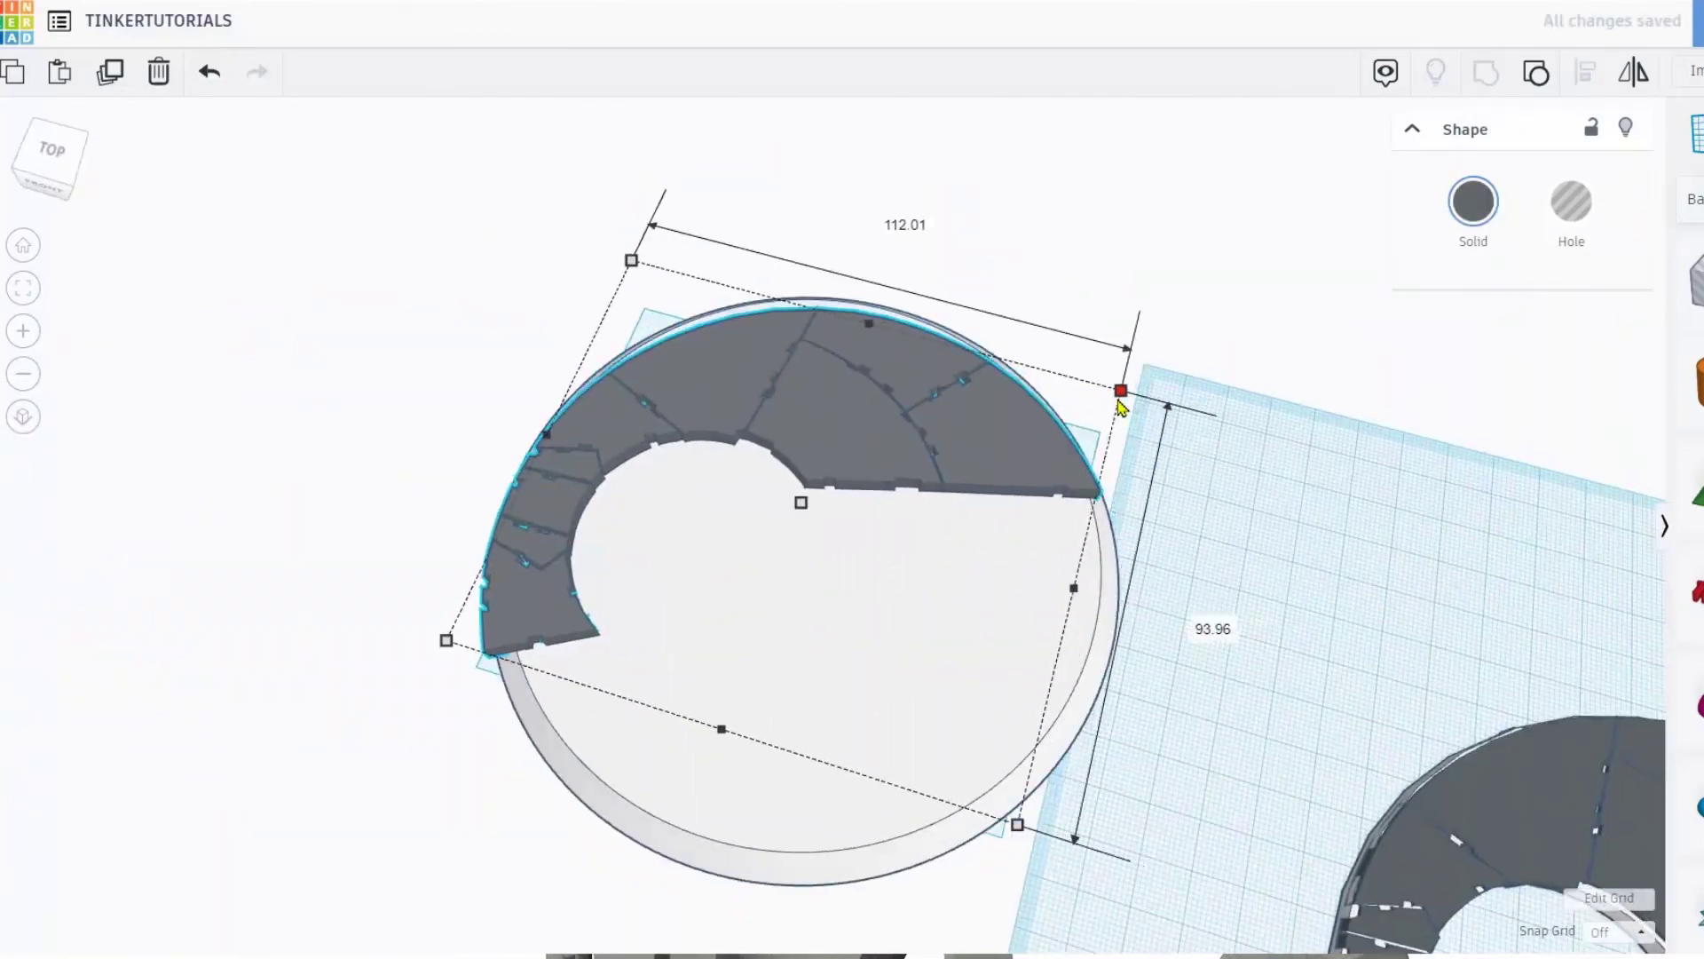